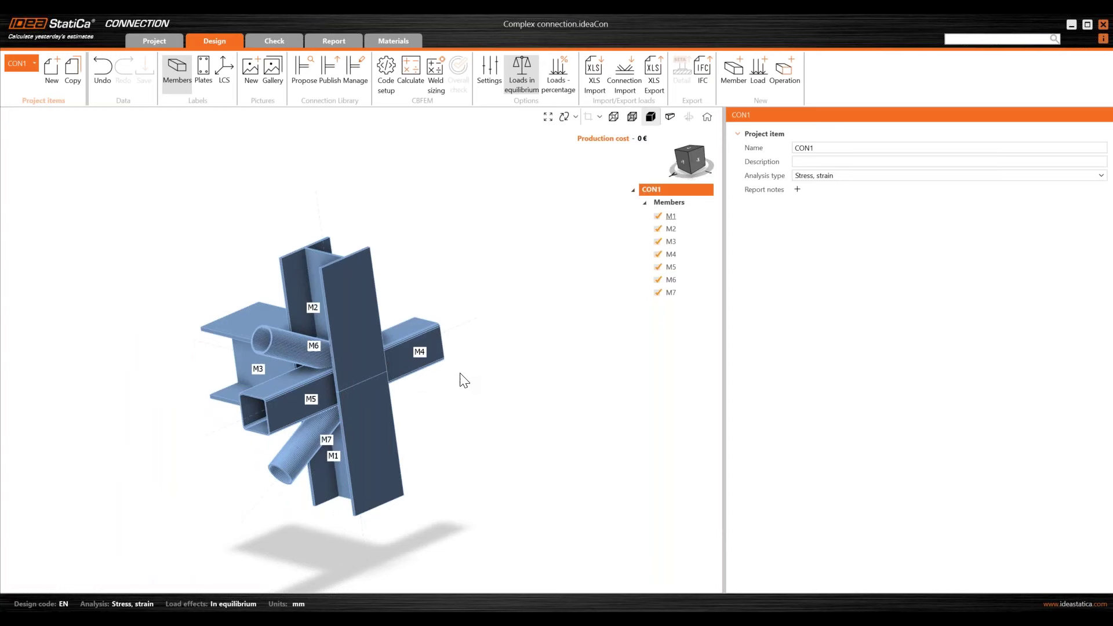
Step: Select member M2 and start a general cross-section from the Welded, Composed shapes
right_click_drag(463, 380, 323, 358)
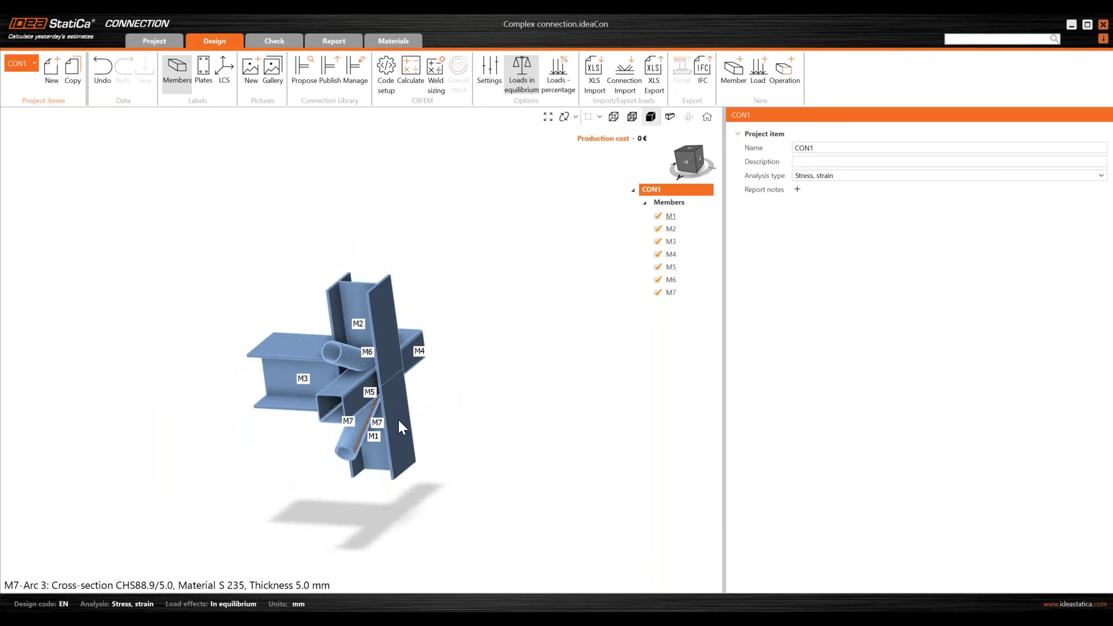
scroll(380, 395, "up", 3)
right_click_drag(389, 457, 343, 418)
scroll(439, 425, "down", 2)
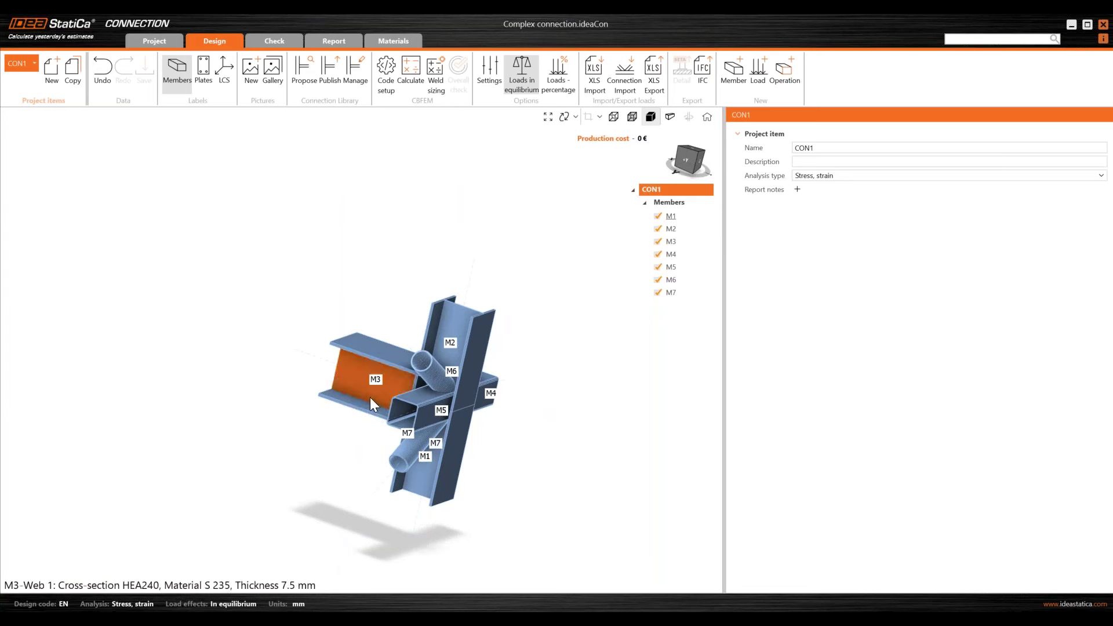
right_click_drag(385, 375, 424, 412)
scroll(435, 403, "up", 3)
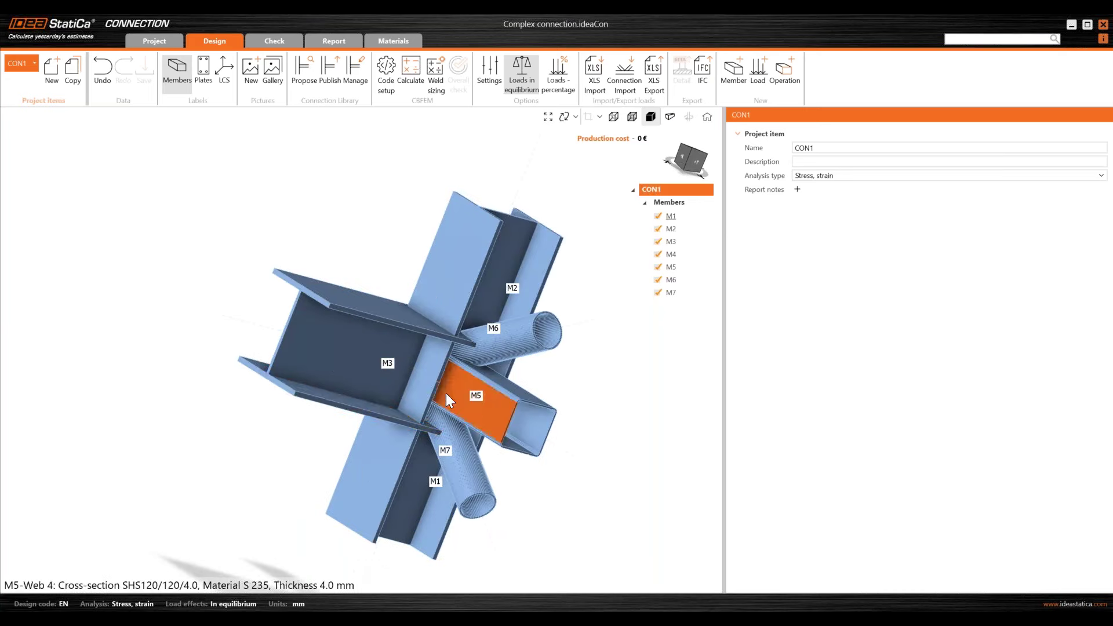
left_click(708, 116)
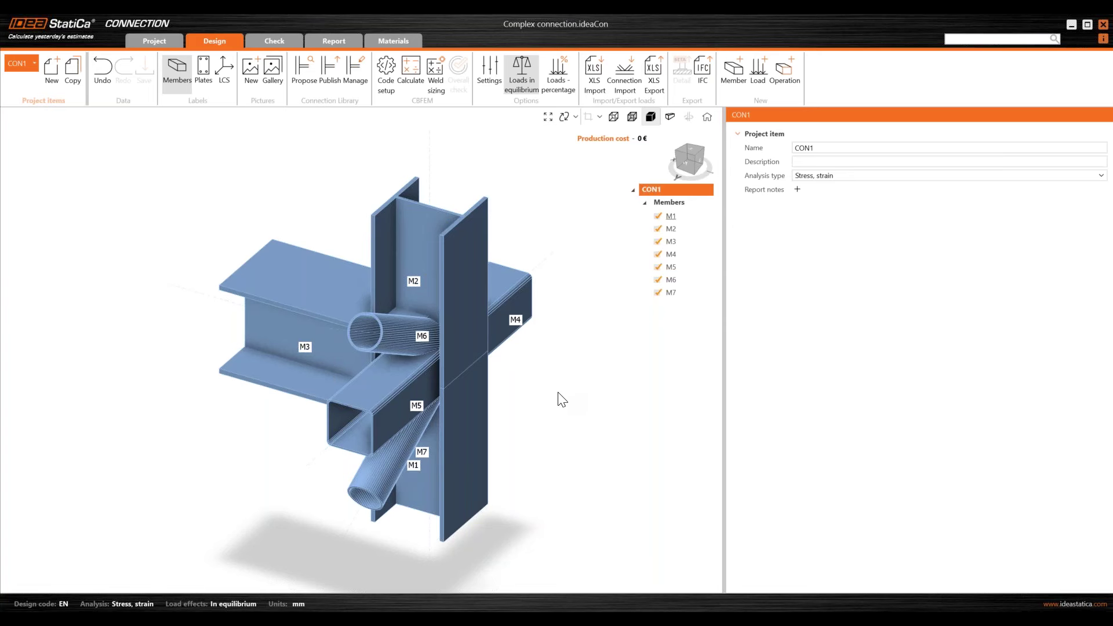
left_click(485, 301)
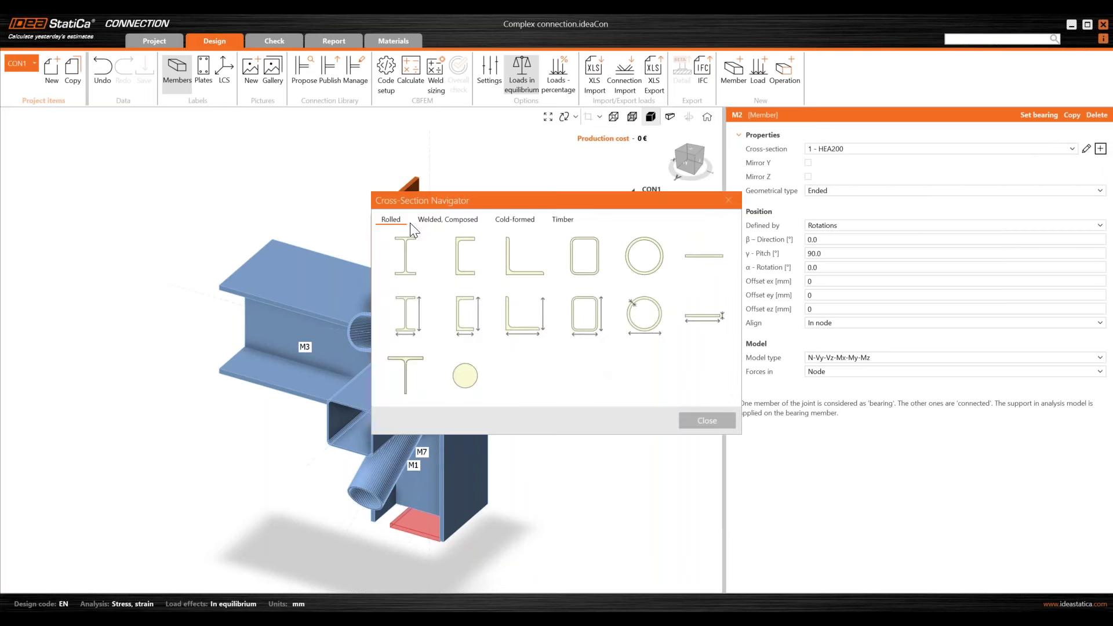
left_click(445, 222)
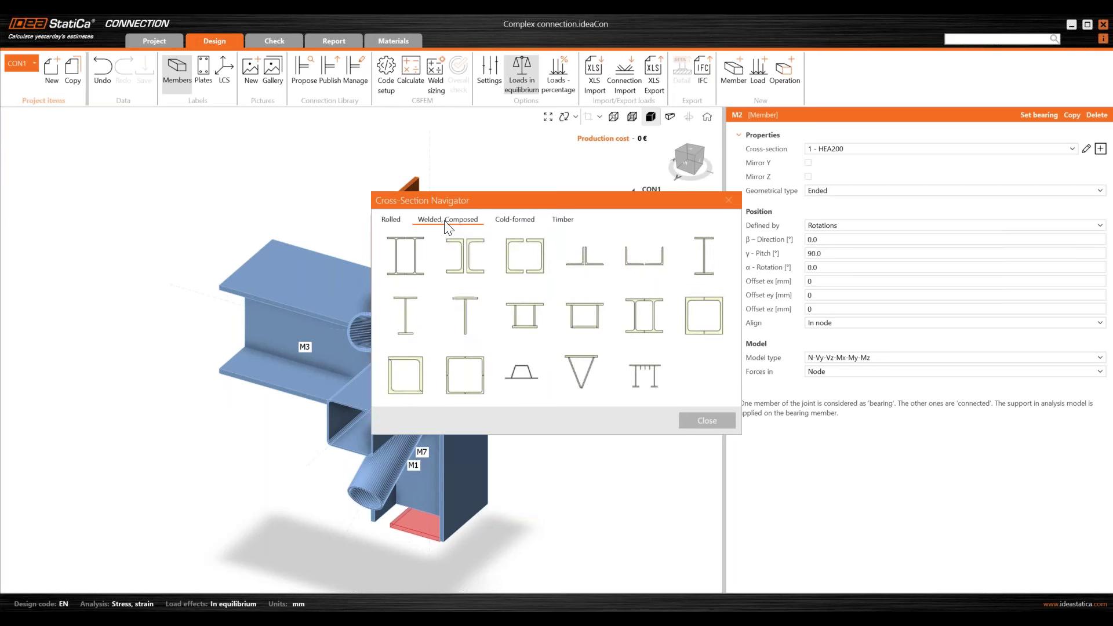
left_click(648, 383)
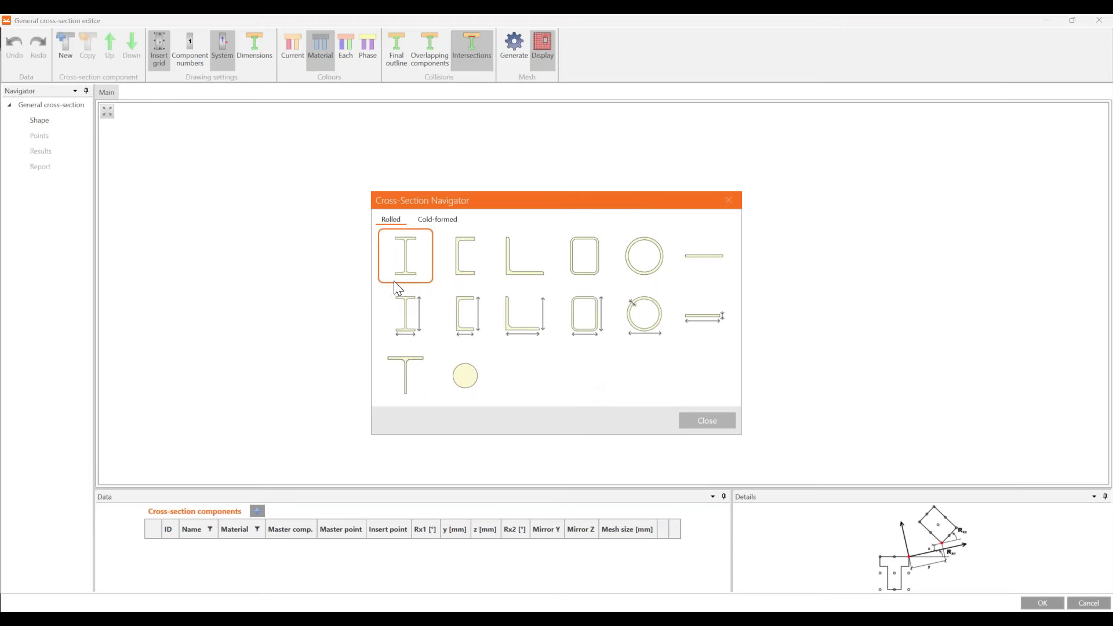
Step: Add a rolled HEA200 I-section in S 235 as component 1
left_click(407, 271)
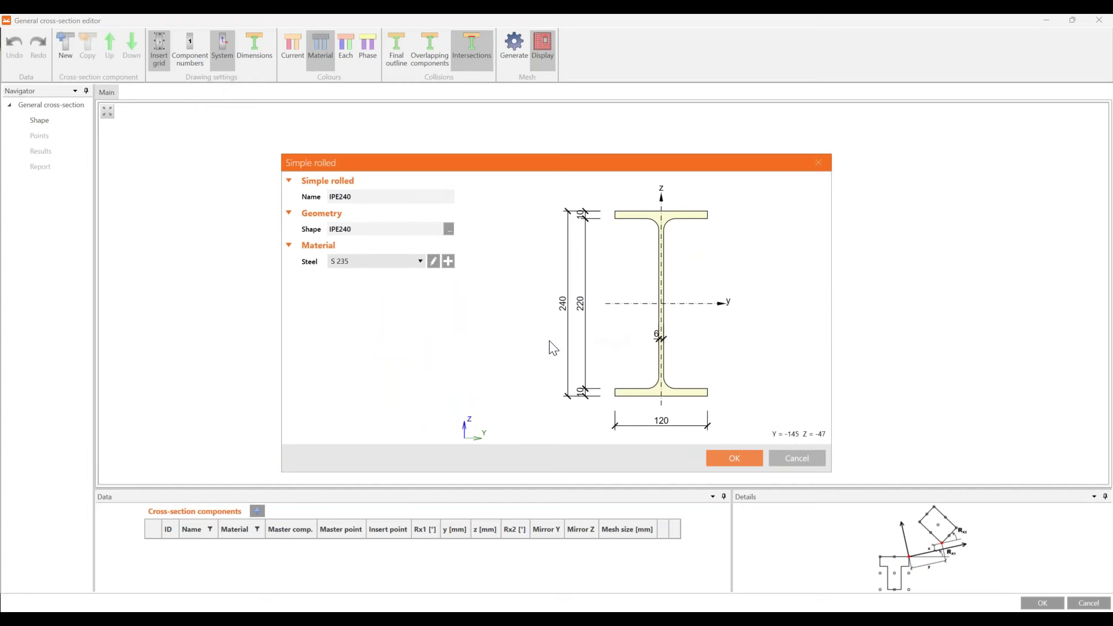
left_click(448, 229)
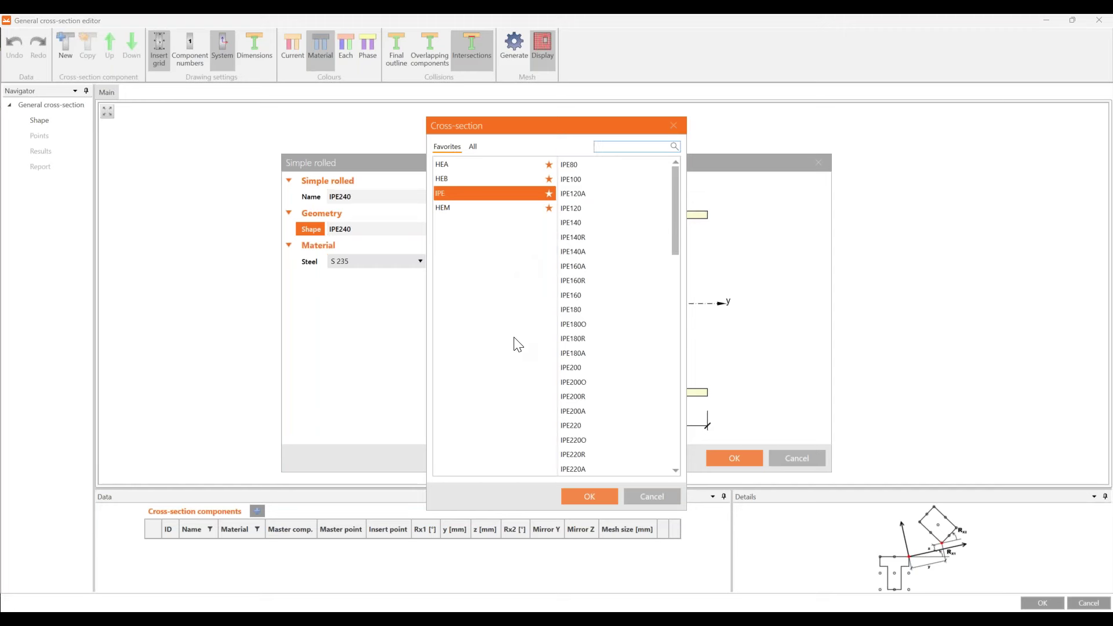
type("hea200")
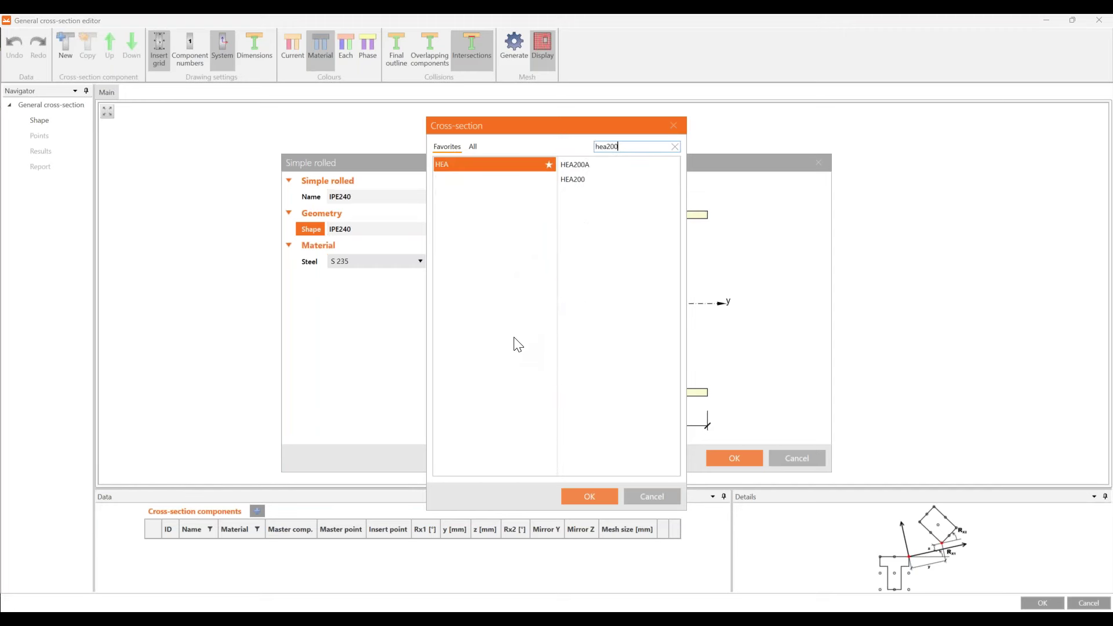
left_click(591, 180)
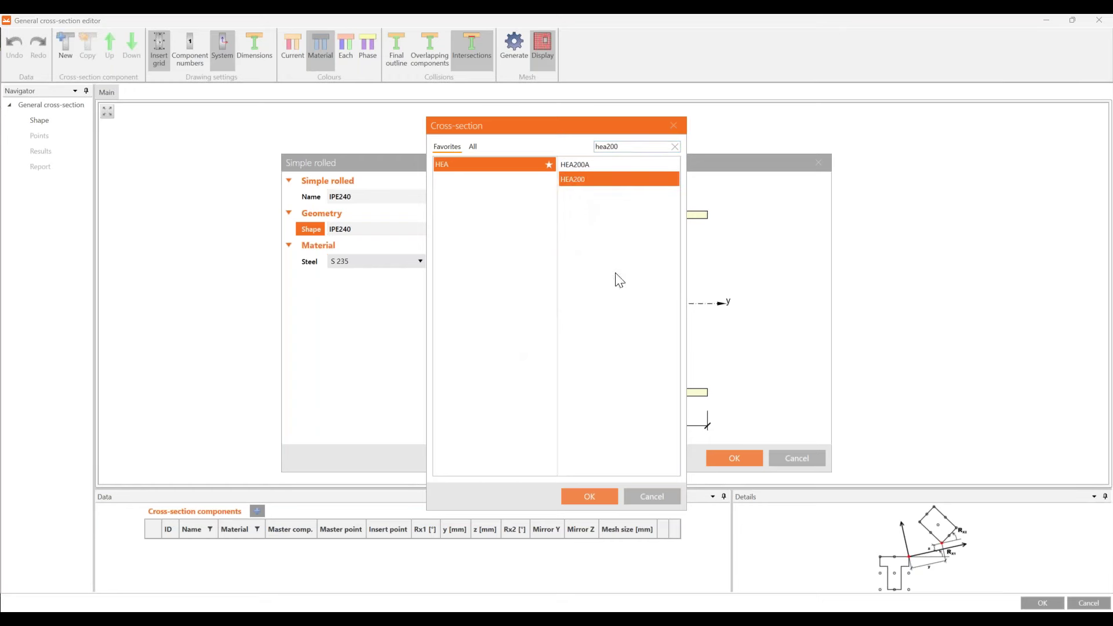
left_click(599, 498)
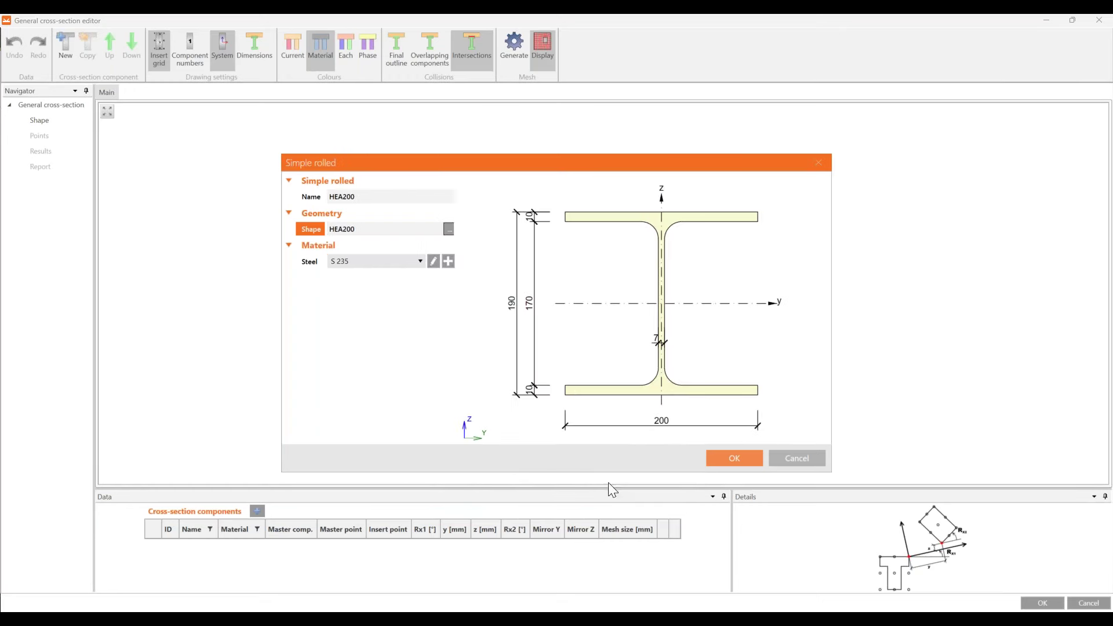
left_click(733, 458)
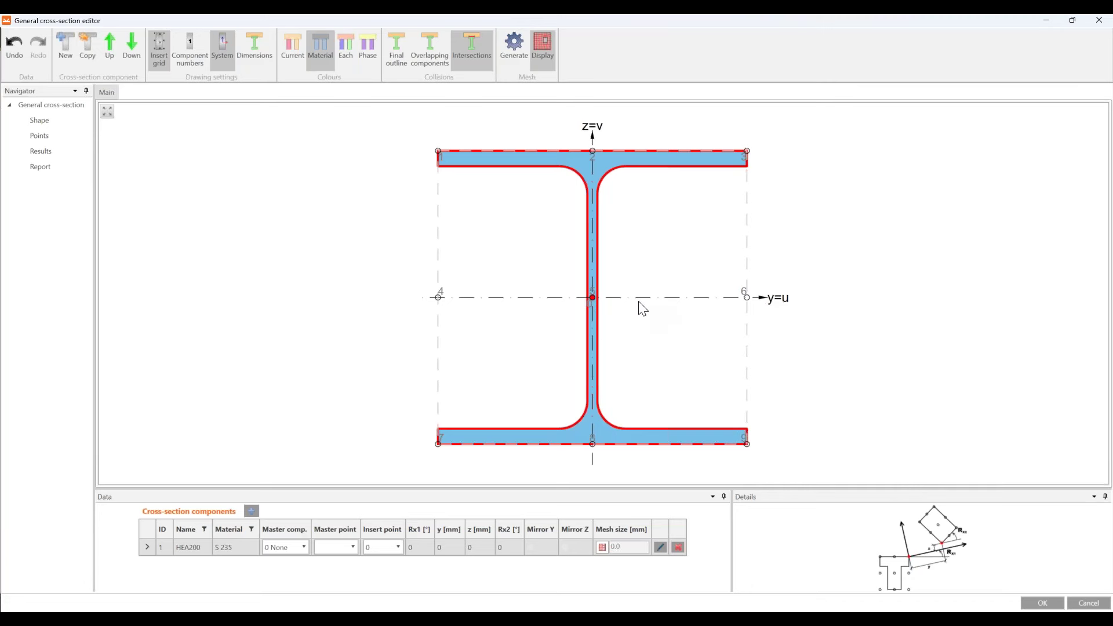
Step: Add an FLA100/10 flat plate as component 2, mastered to 1 HEA200
left_click(66, 53)
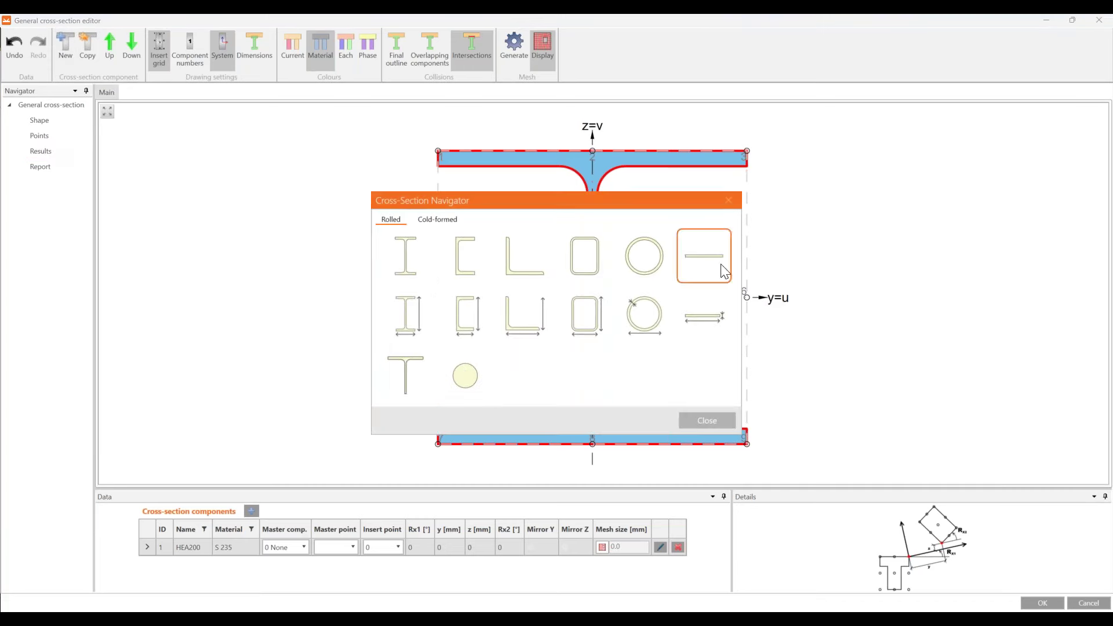
left_click(718, 271)
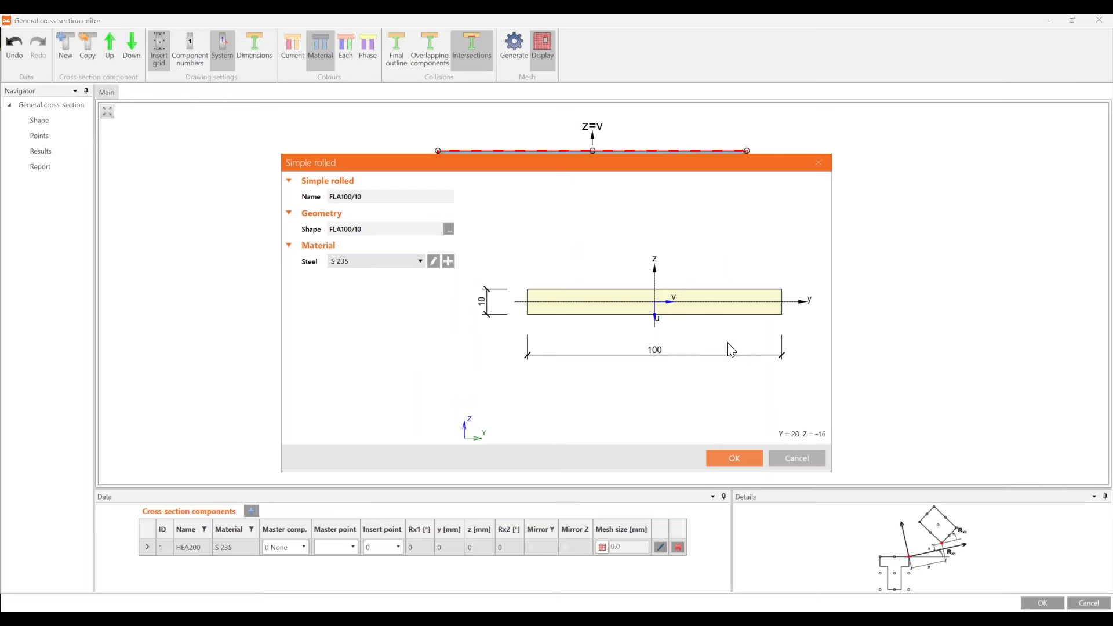
left_click(737, 458)
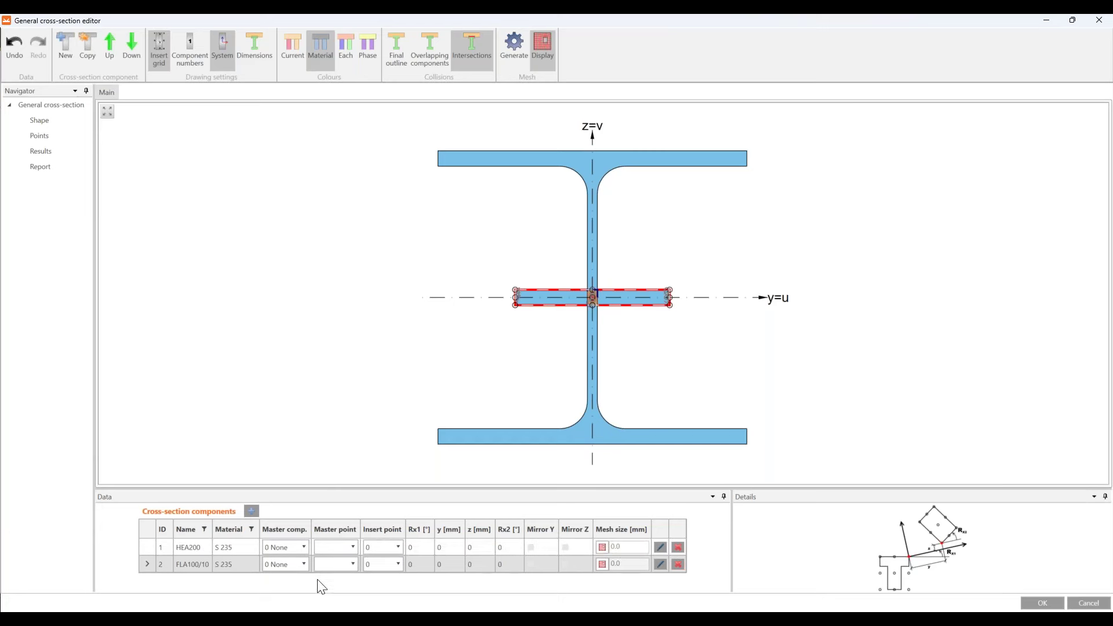
left_click(285, 564)
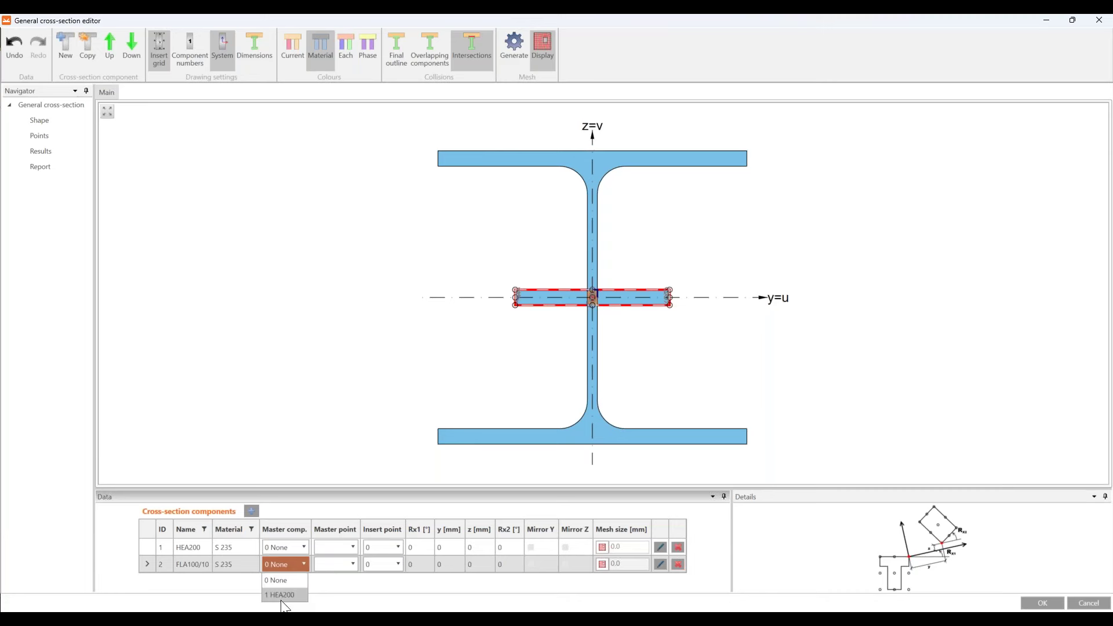
left_click(285, 595)
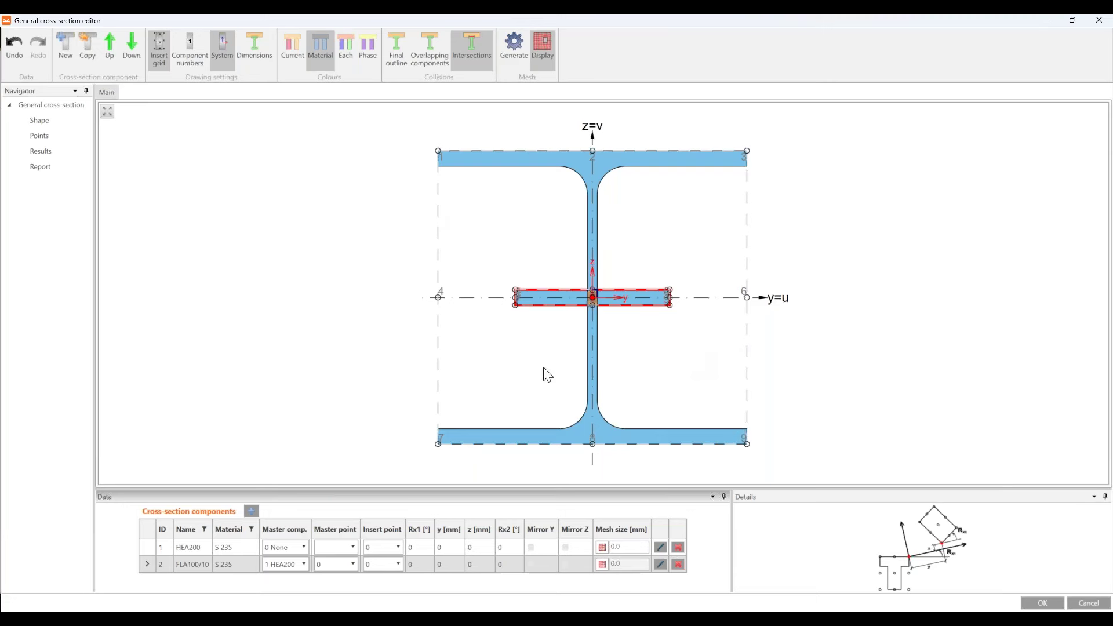
Step: Set the FLA100/10 plate's insert point to 6
scroll(605, 295, "up", 1)
scroll(603, 294, "up", 1)
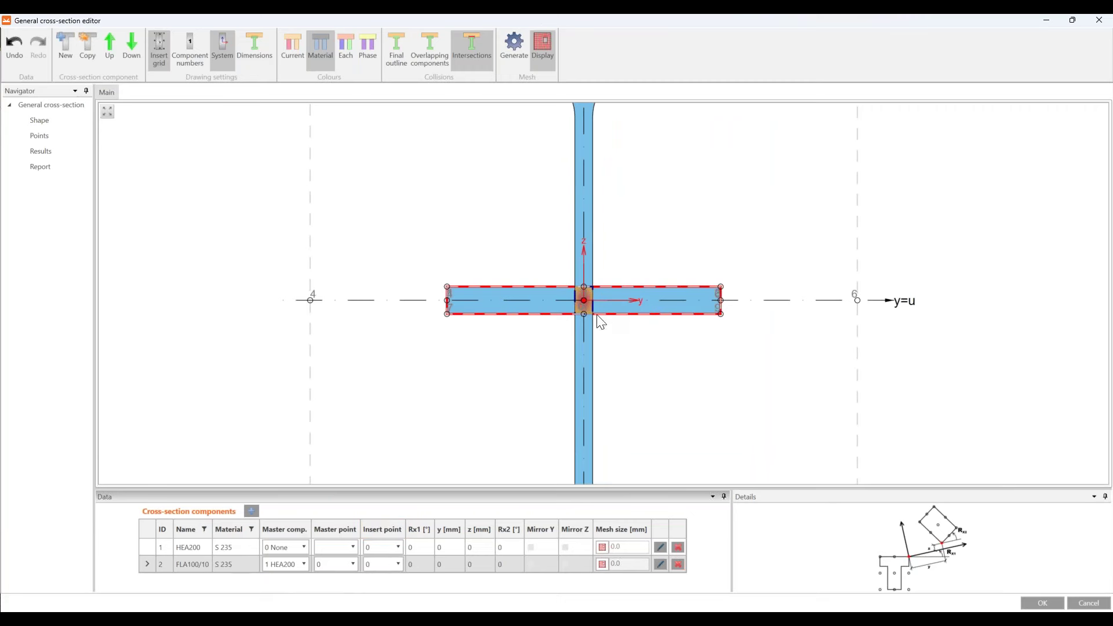
scroll(601, 319, "up", 3)
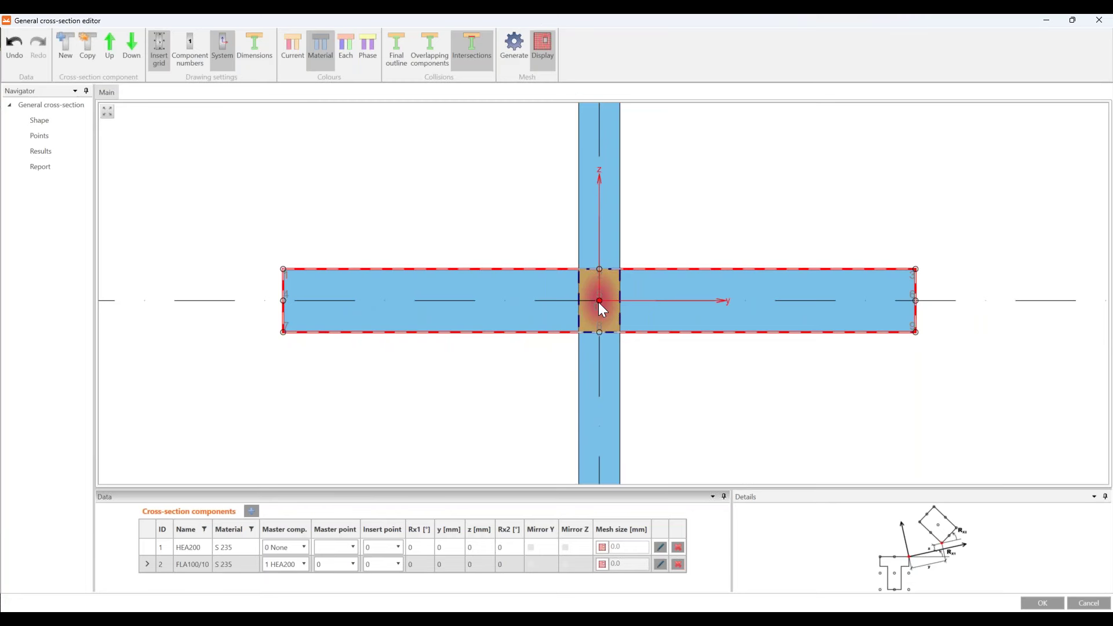
scroll(601, 307, "down", 1)
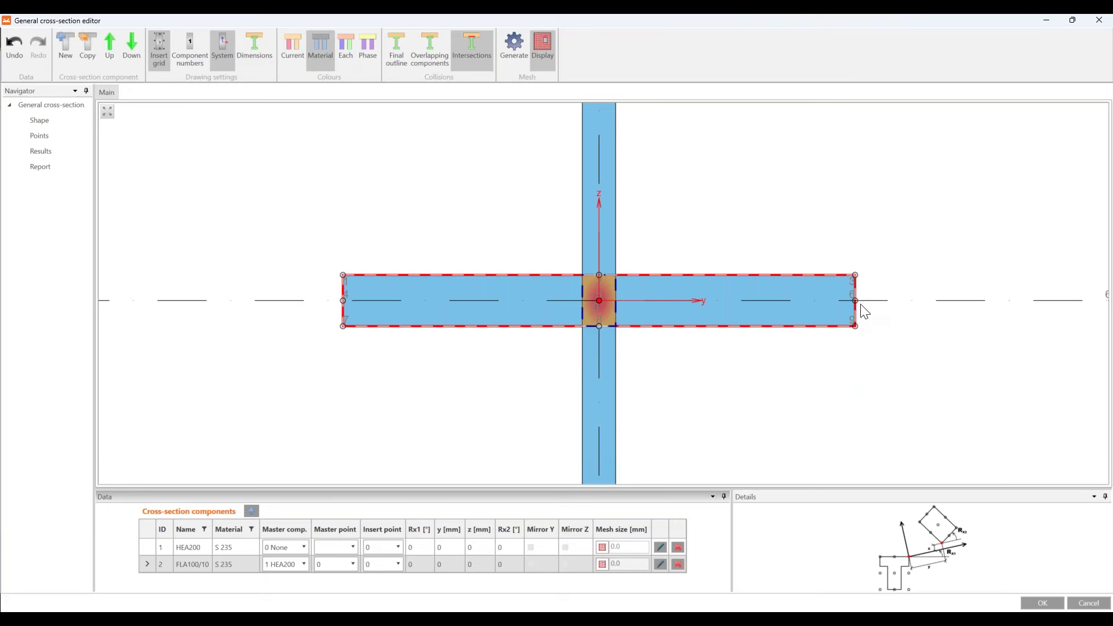
scroll(863, 307, "up", 3)
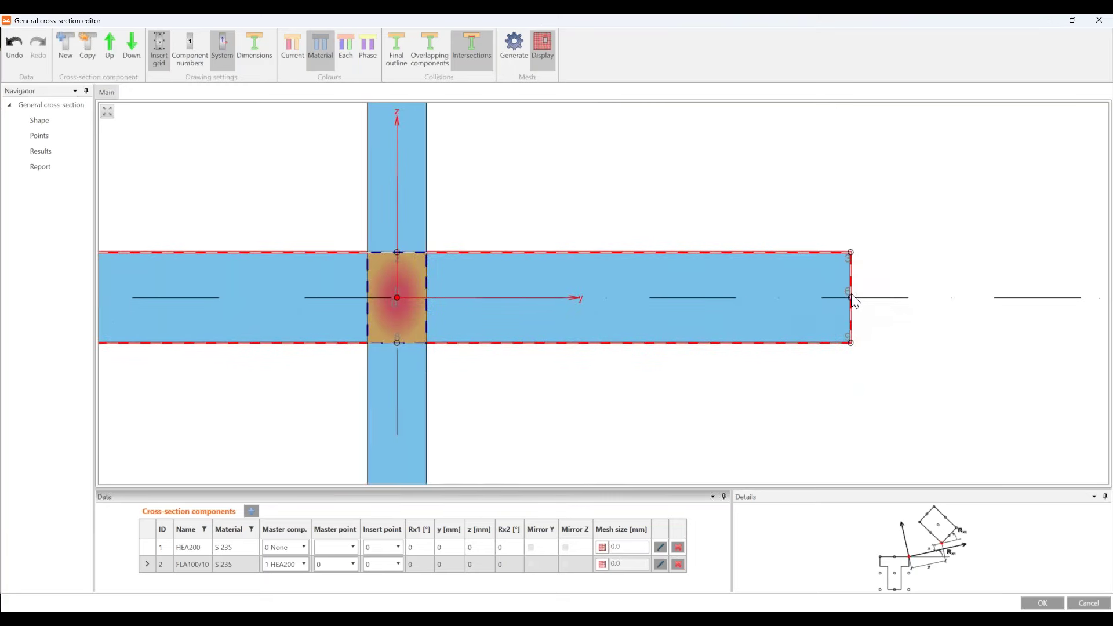
left_click(390, 566)
left_click(379, 491)
Step: Offset the plate to y = -3.25 mm against the HEA200 web at mid-height
scroll(597, 359, "down", 5)
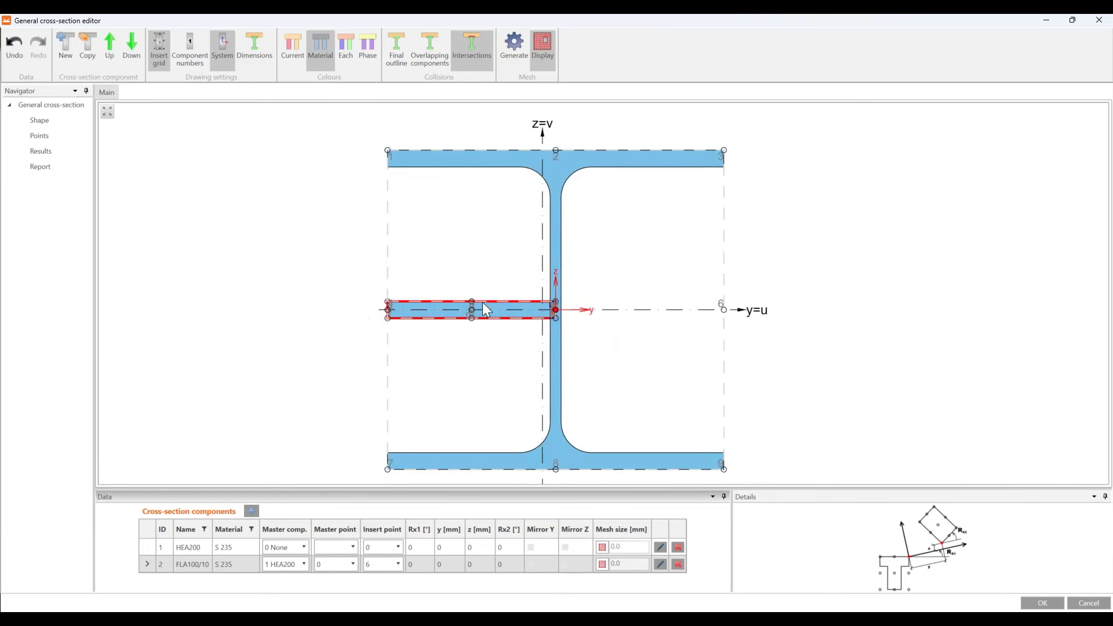
scroll(484, 302, "up", 3)
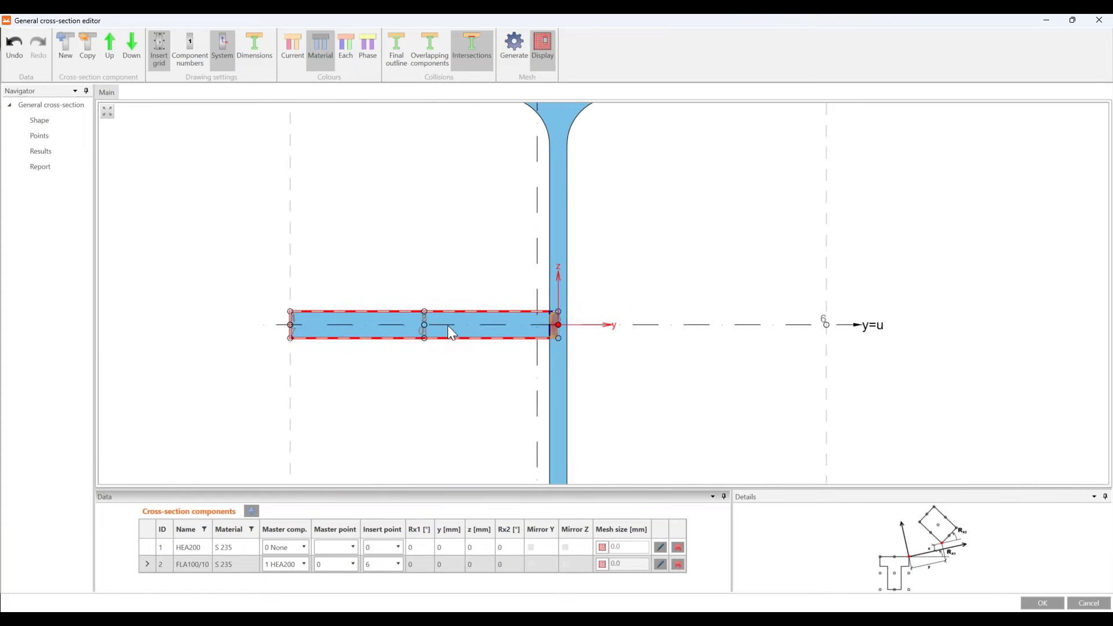
scroll(574, 325, "up", 3)
scroll(544, 338, "up", 1)
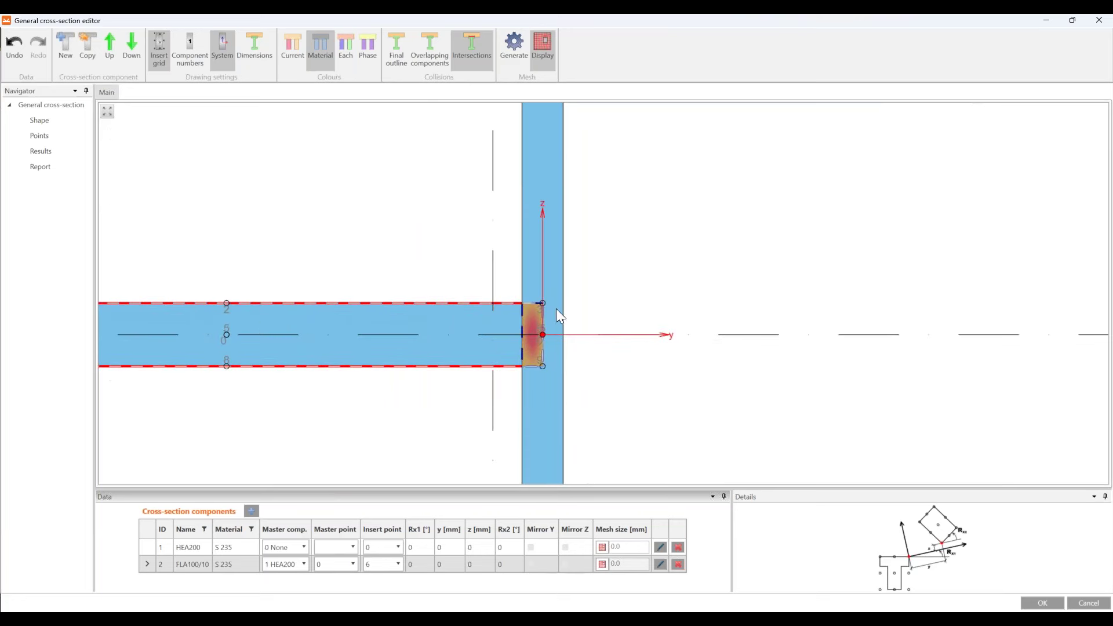
left_click(451, 564)
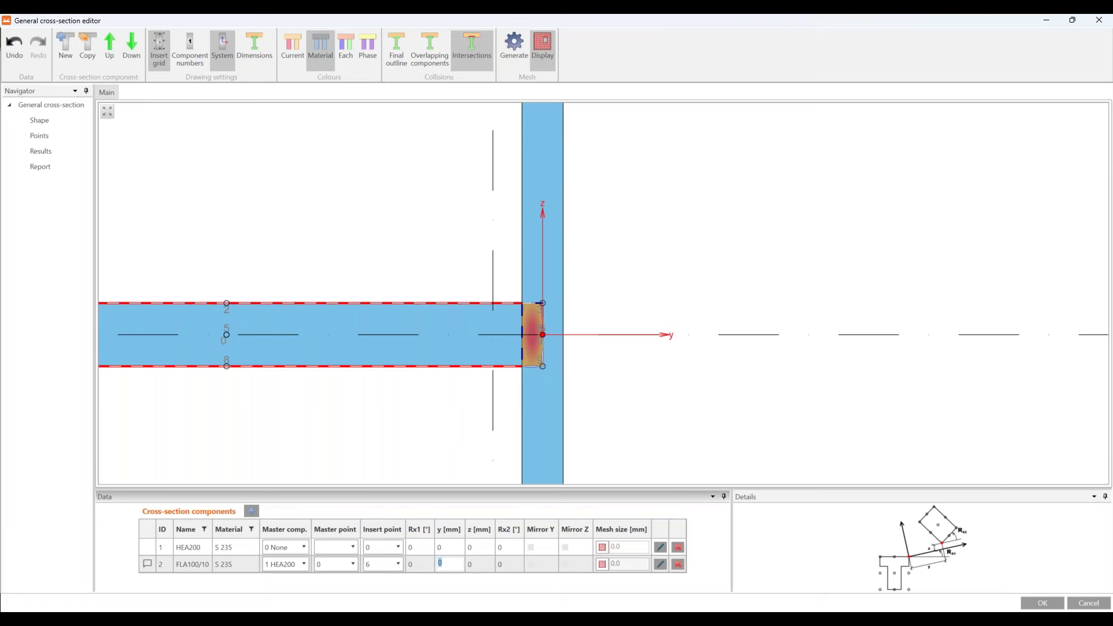
key("Tab")
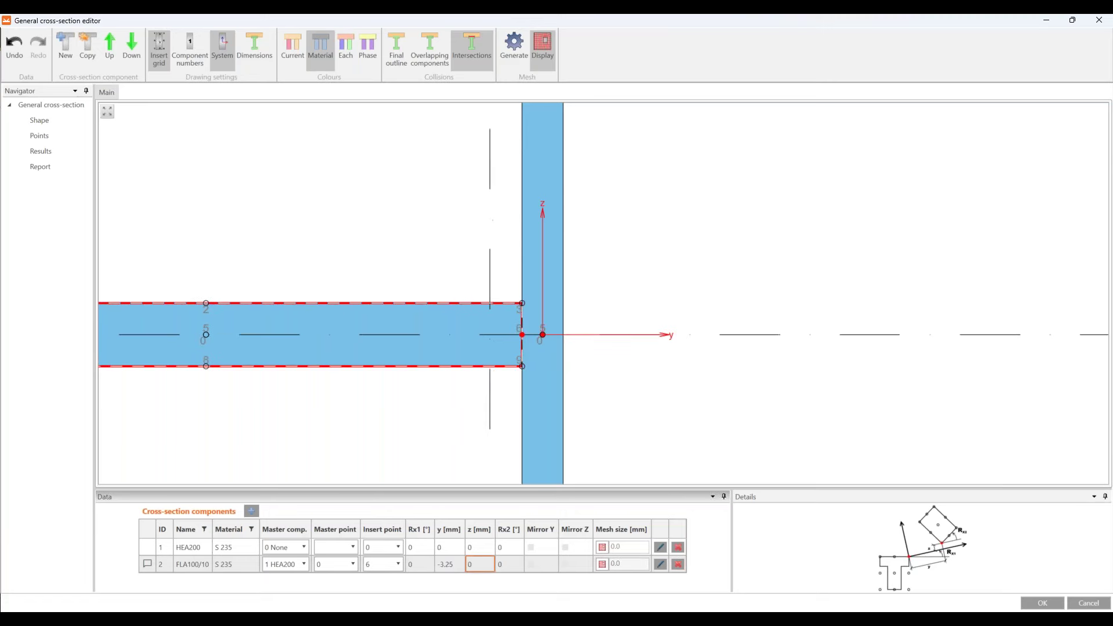
scroll(545, 283, "down", 4)
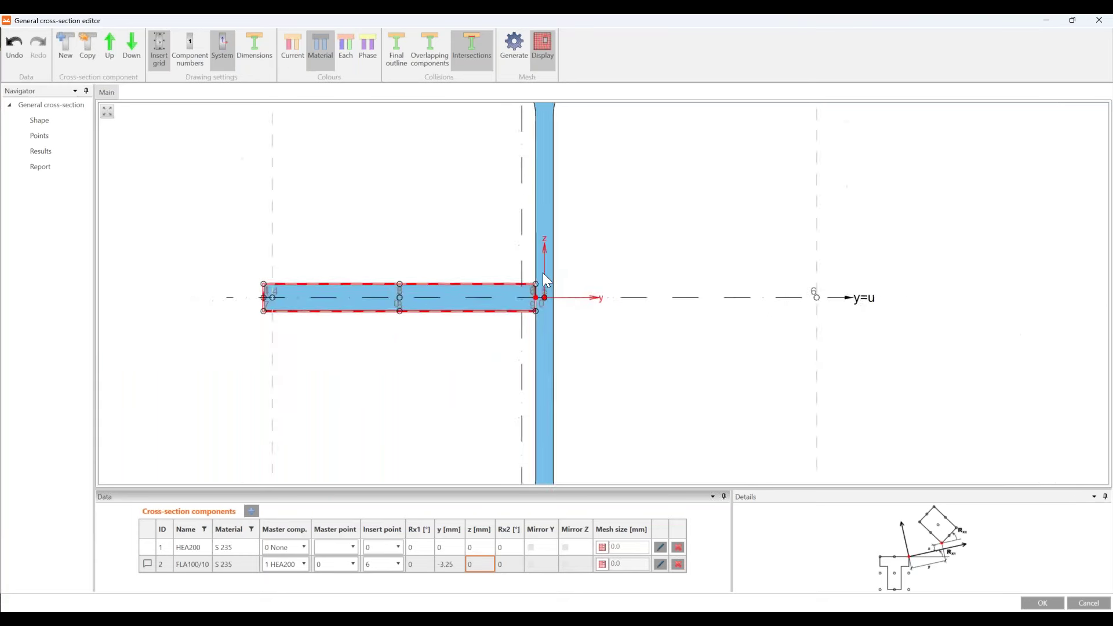
scroll(548, 289, "up", 2)
scroll(544, 290, "down", 3)
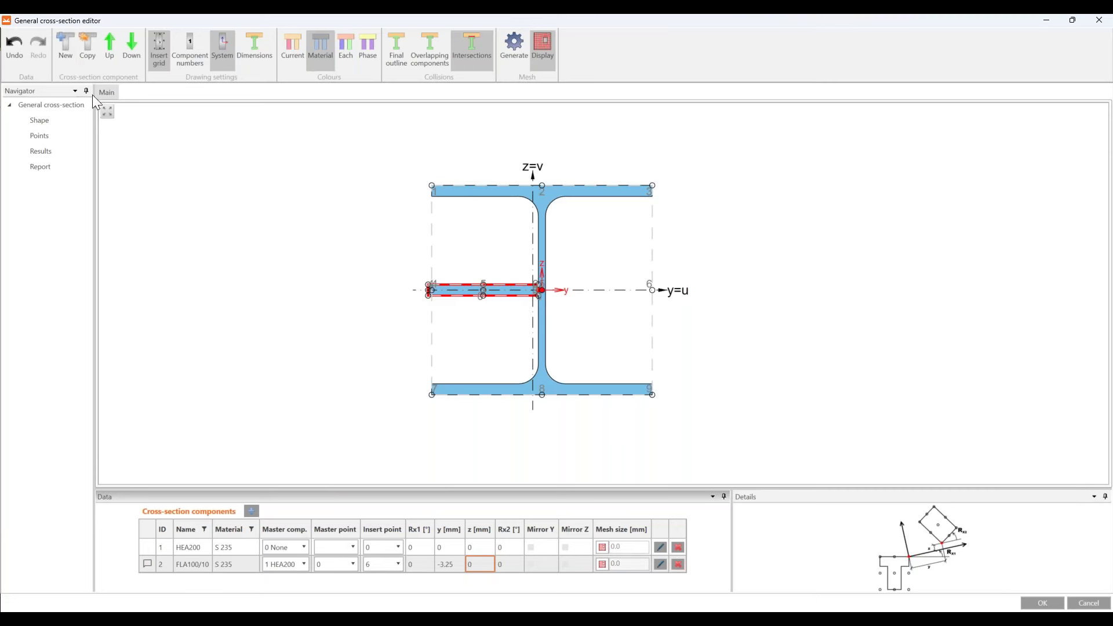
Step: Copy the FLA100/10 plate as component 3 with insert point 4
left_click(89, 55)
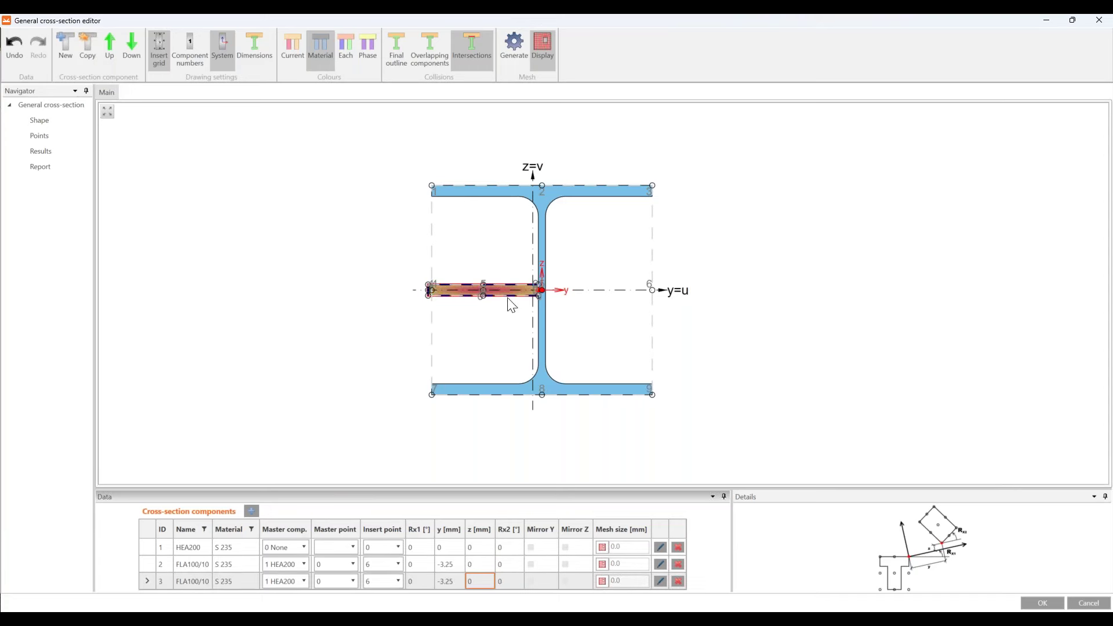
scroll(450, 307, "up", 5)
scroll(439, 302, "up", 2)
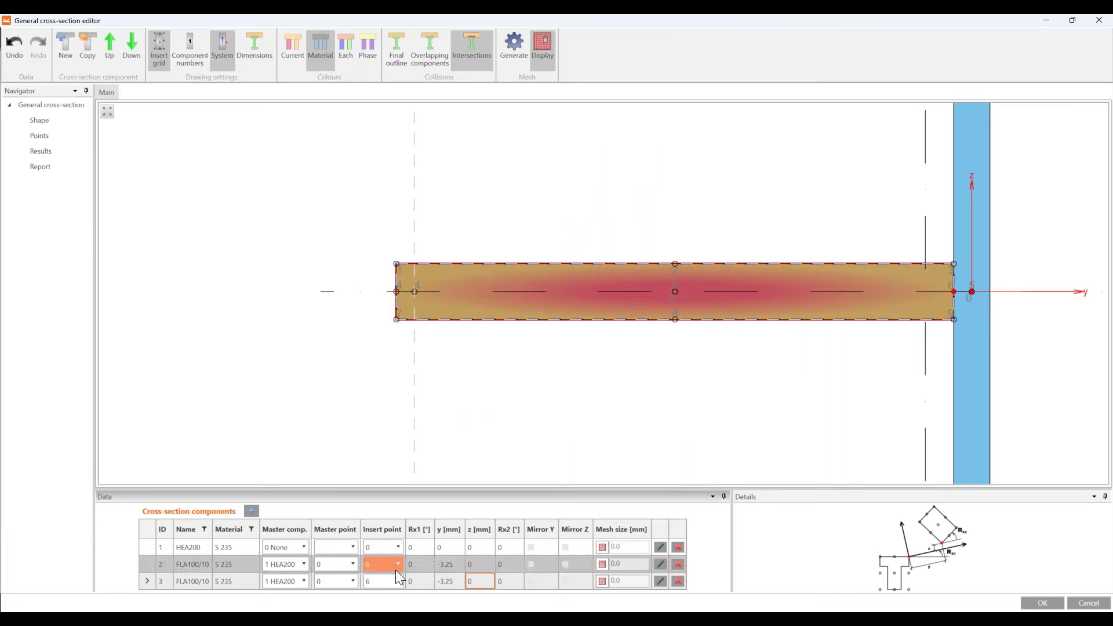
left_click(381, 583)
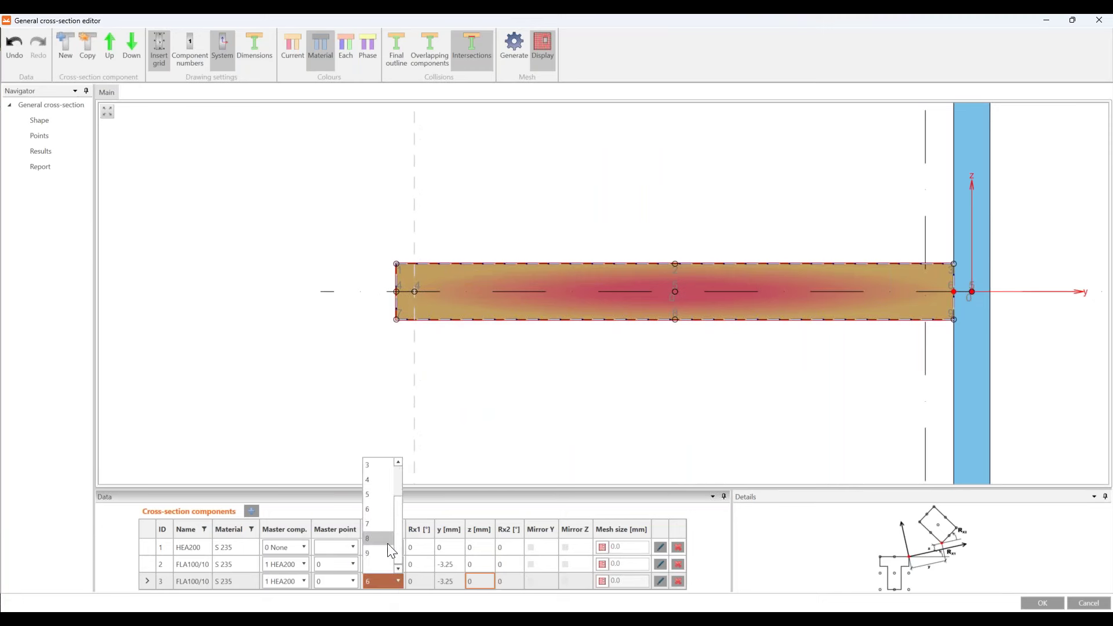
left_click(374, 484)
Step: Change the copied plate's y offset from -3.25 to 3.25 mm
scroll(564, 351, "down", 3)
middle_click_drag(908, 348, 735, 298)
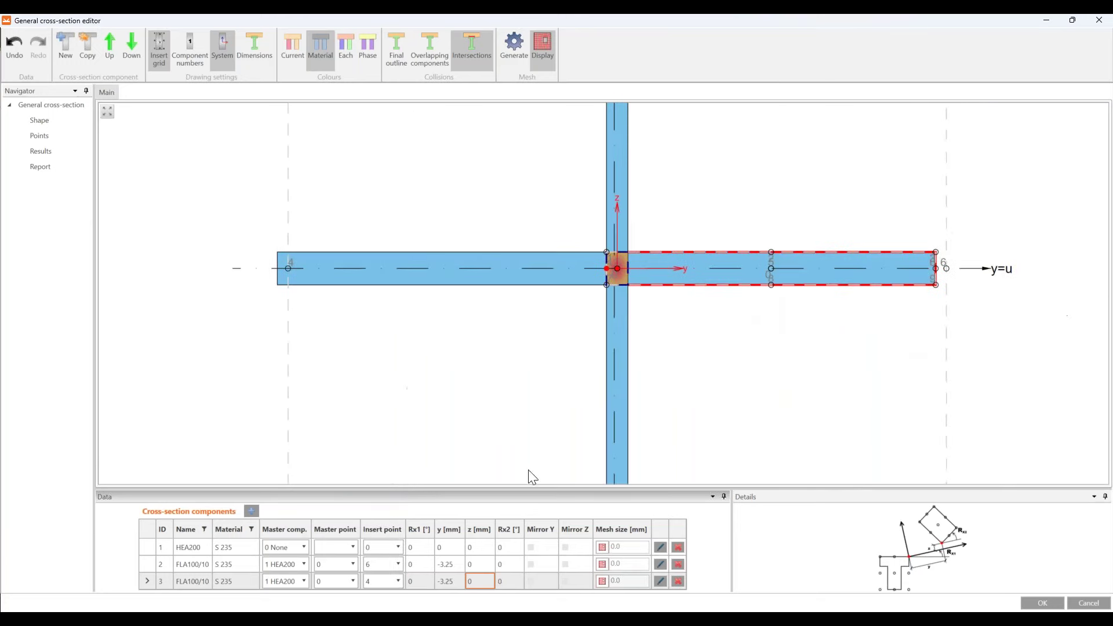
left_click(443, 581)
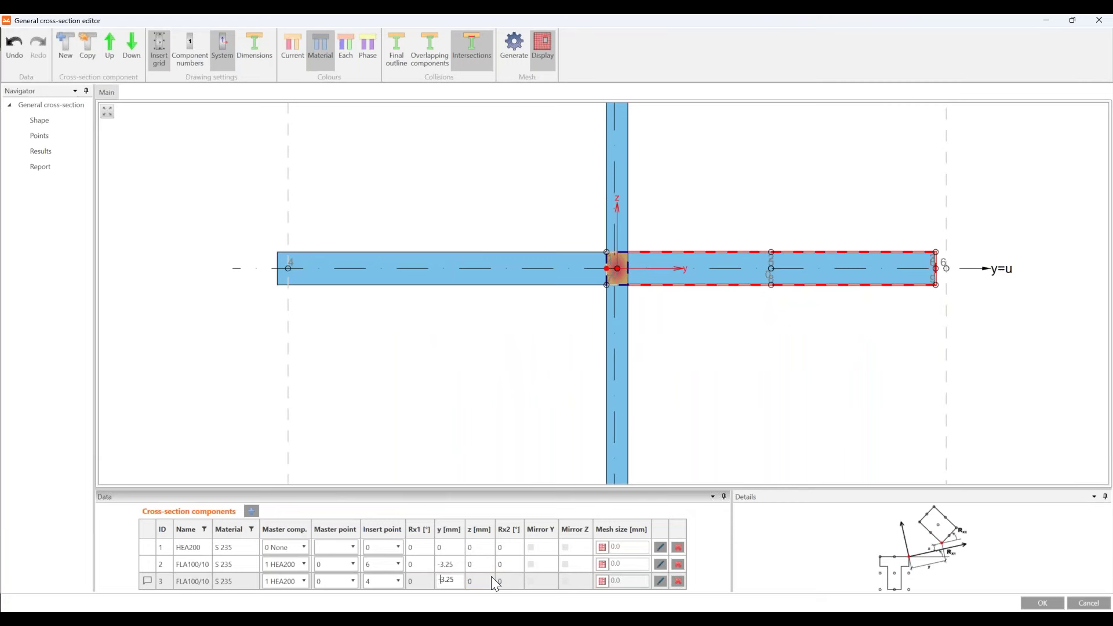
key("BackSpace")
key("Tab")
scroll(664, 296, "down", 1)
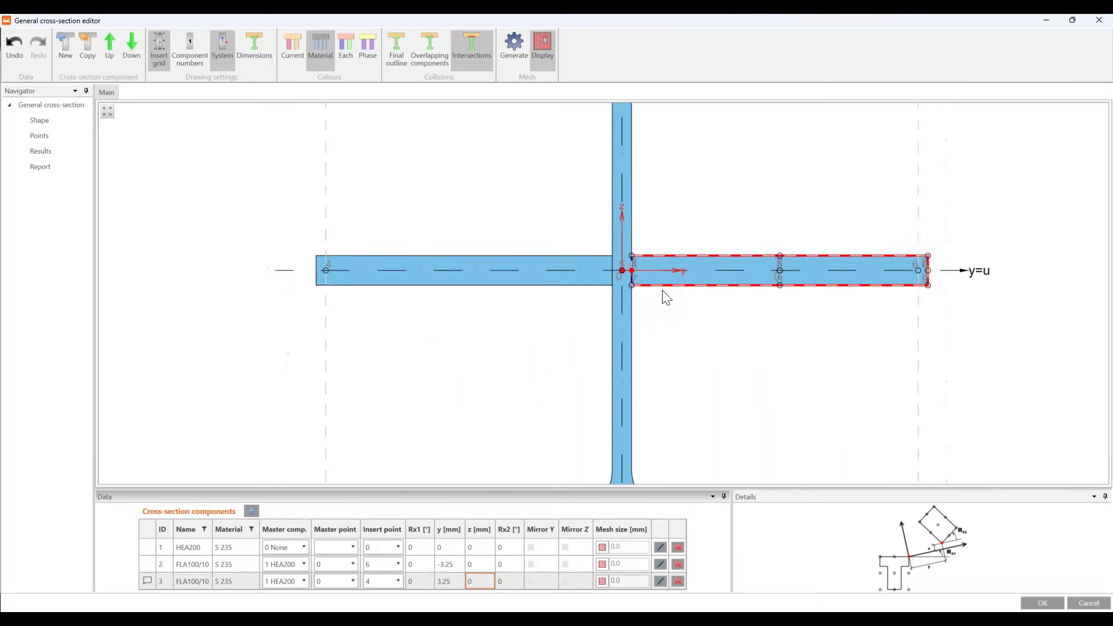
scroll(666, 301, "down", 3)
middle_click_drag(666, 319, 569, 307)
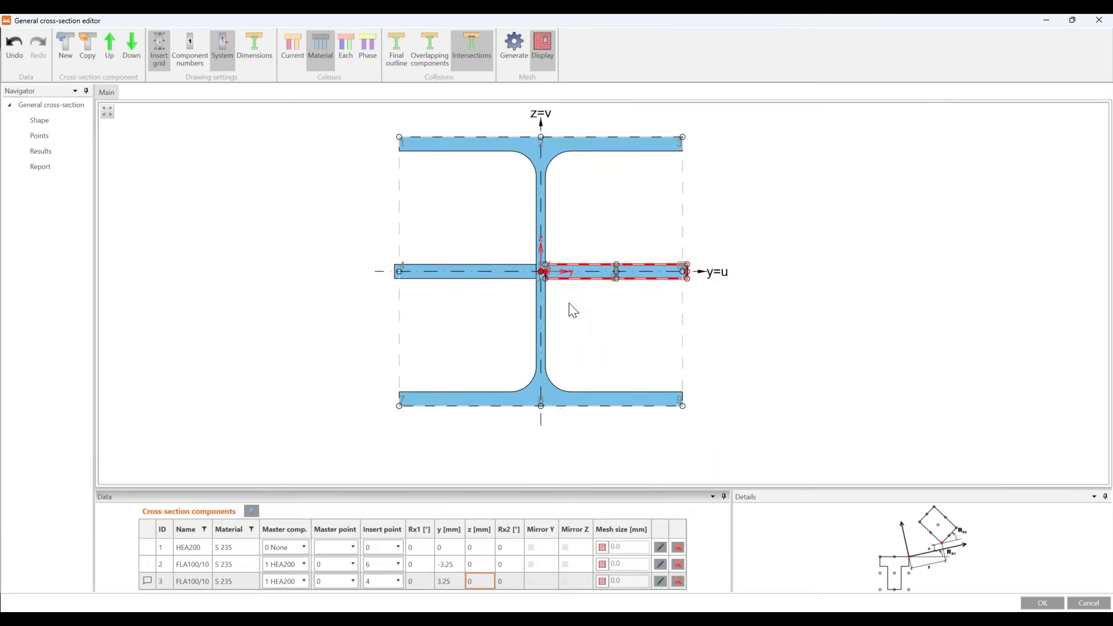
Step: Confirm the section so M2 carries 5 - General, then zoom to inspect it in 3D
left_click(1043, 604)
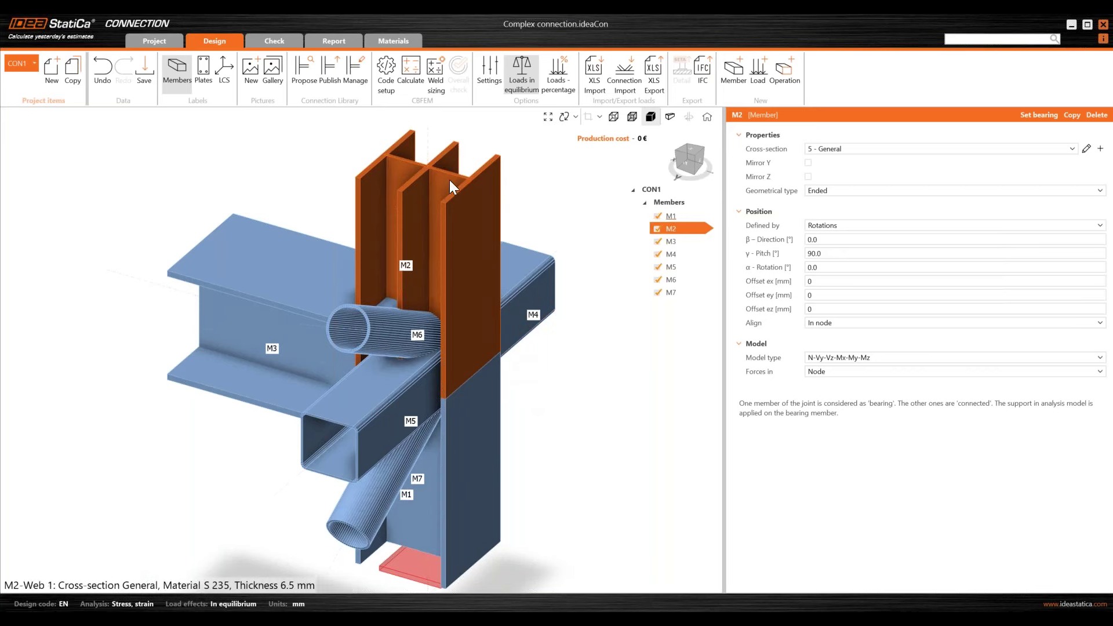
scroll(429, 161, "up", 5)
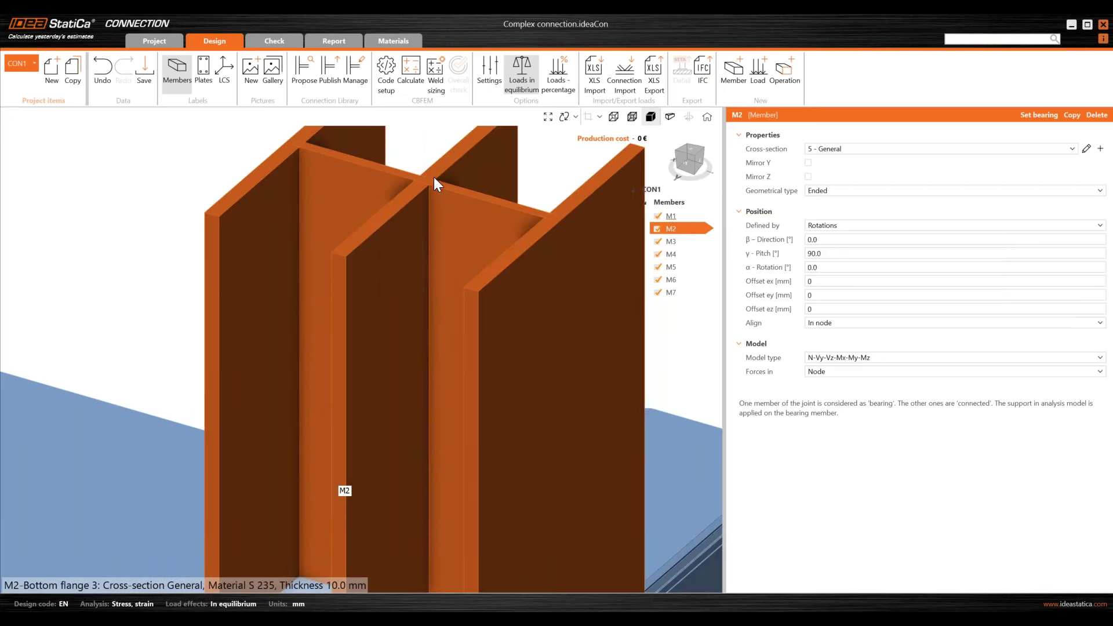
scroll(432, 183, "down", 4)
scroll(391, 217, "down", 2)
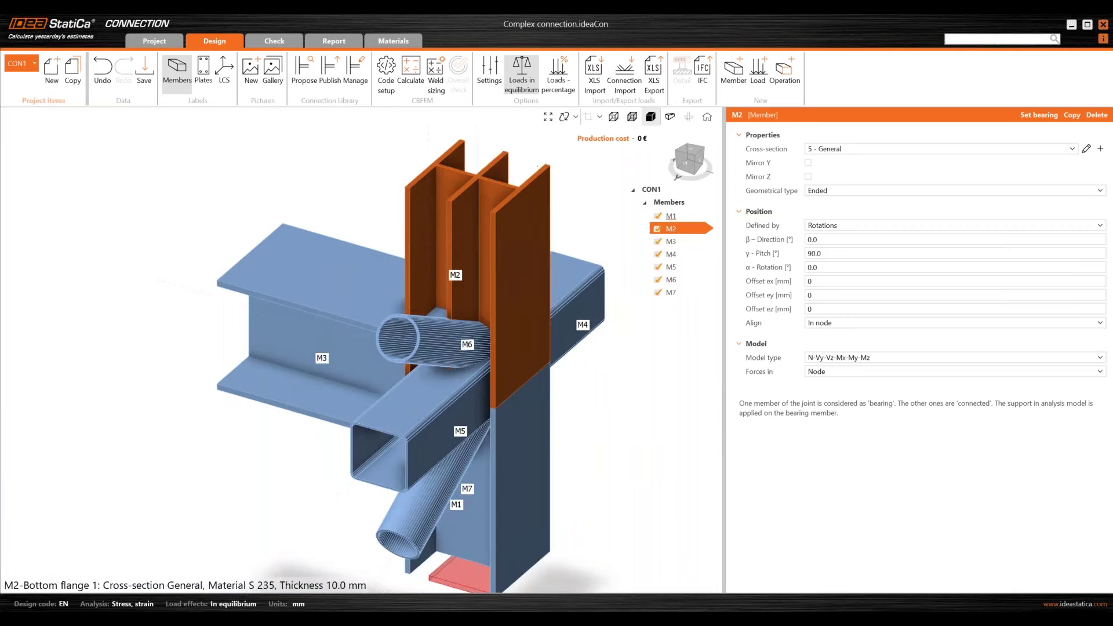
scroll(514, 222, "up", 3)
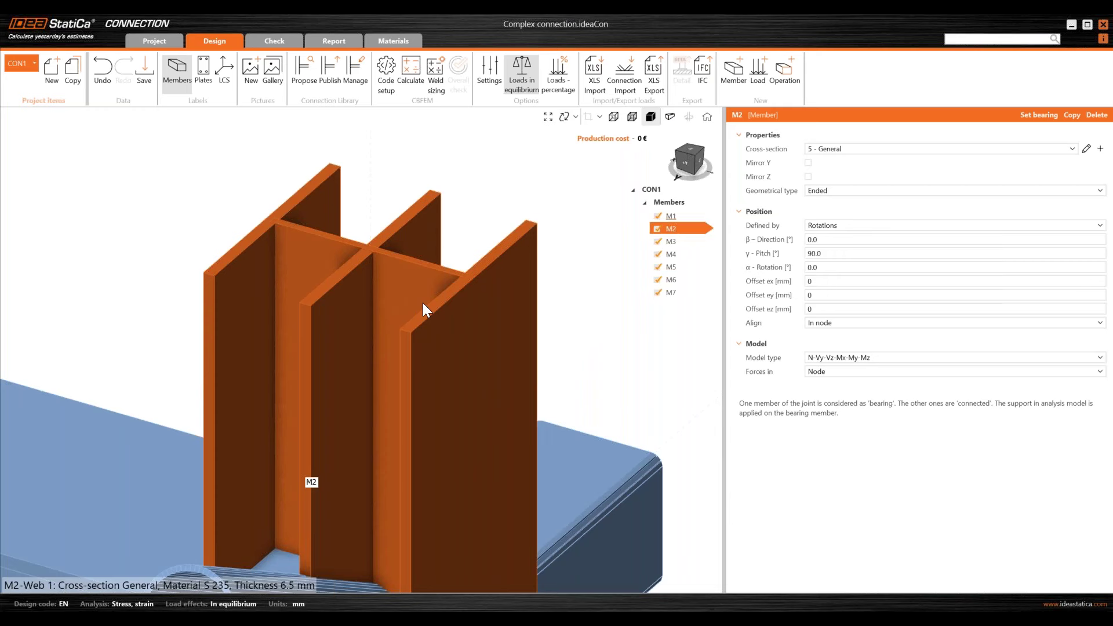
Step: Inspect section 5 - General in Materials: area 7385.3 mm², width 207 mm
left_click(402, 42)
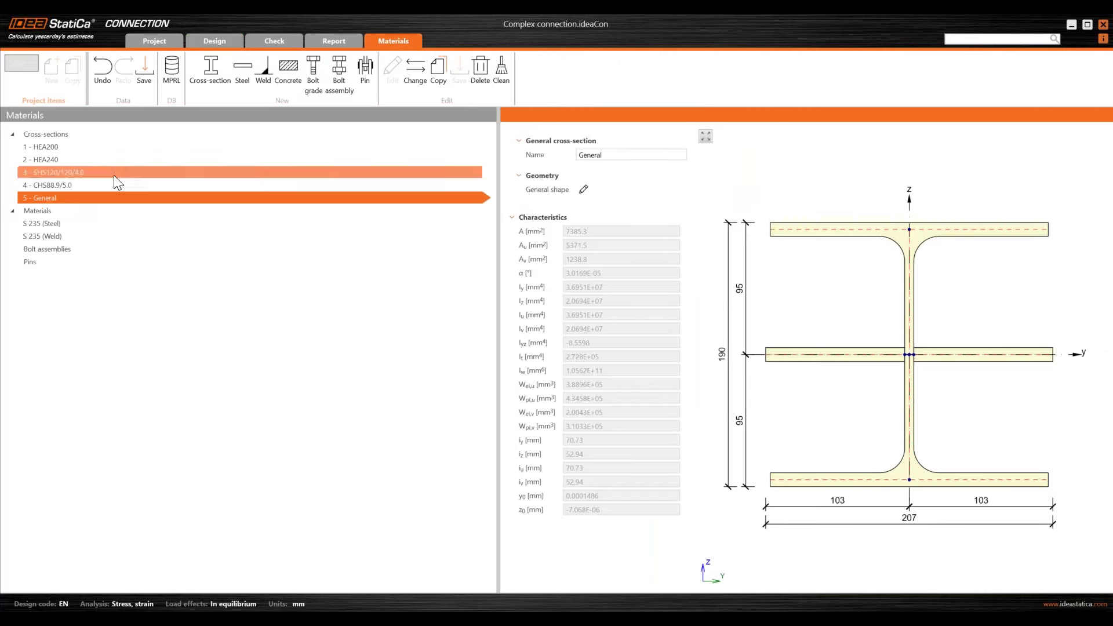
left_click(58, 197)
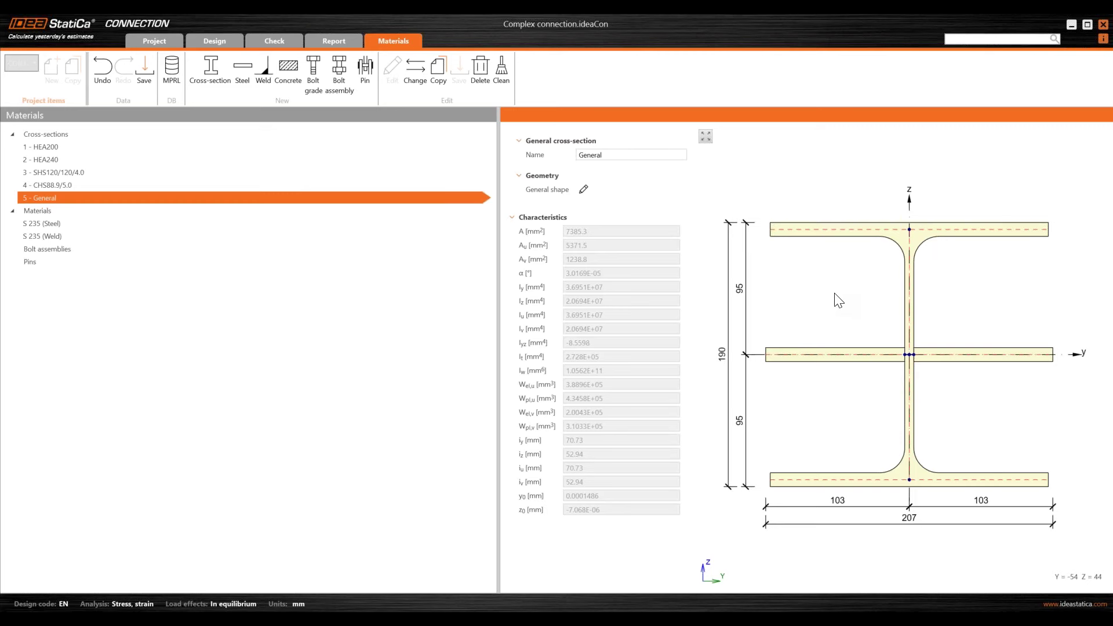
scroll(910, 354, "up", 5)
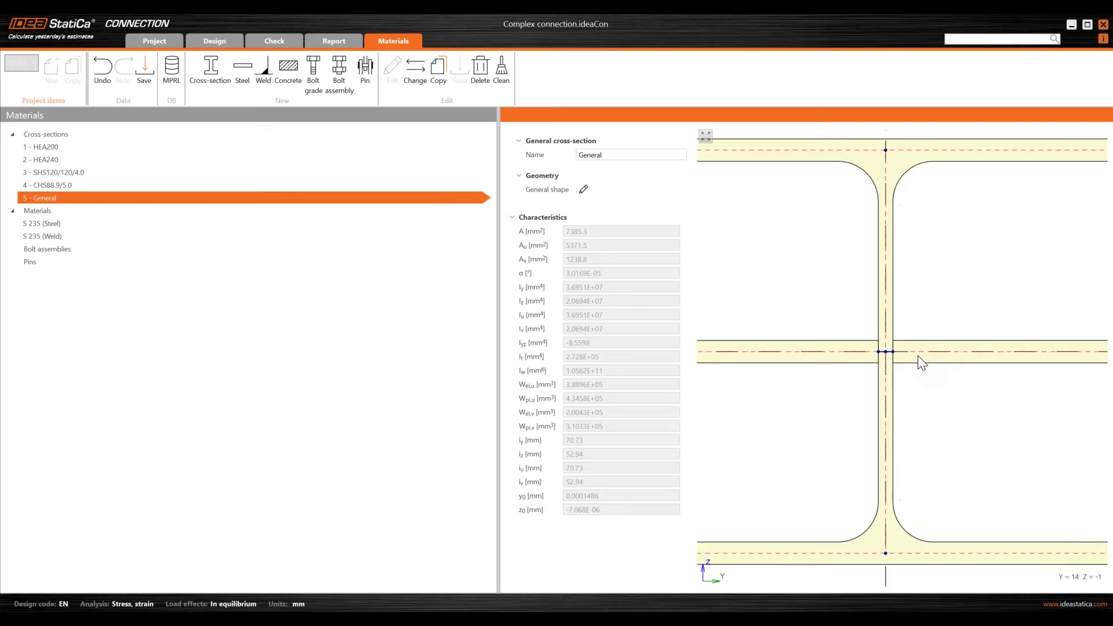
scroll(919, 360, "down", 3)
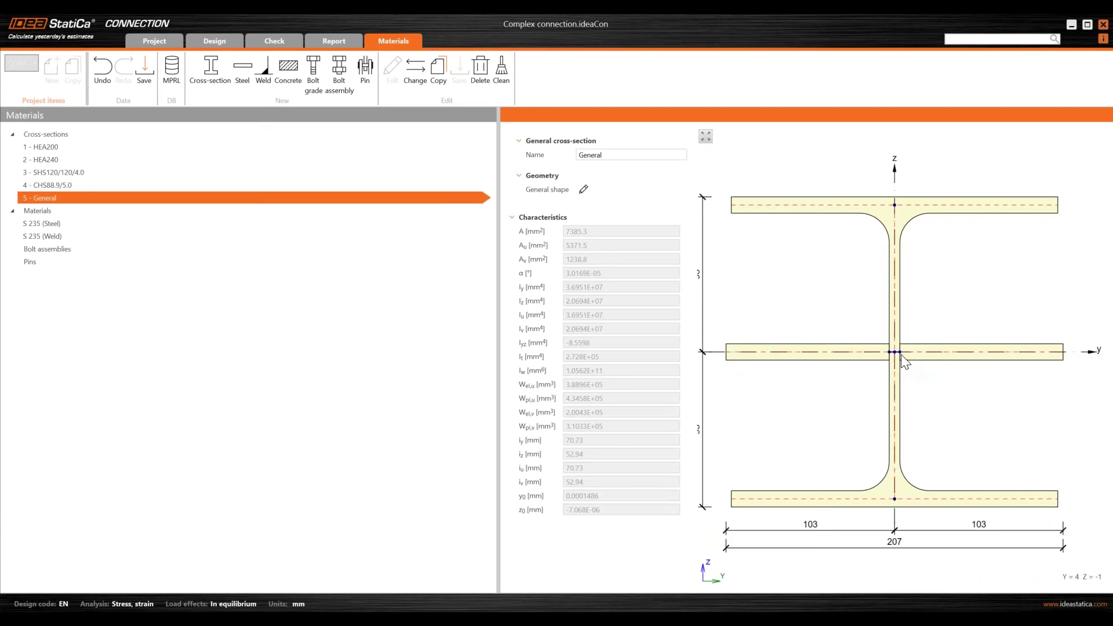
scroll(902, 353, "up", 3)
scroll(901, 353, "up", 3)
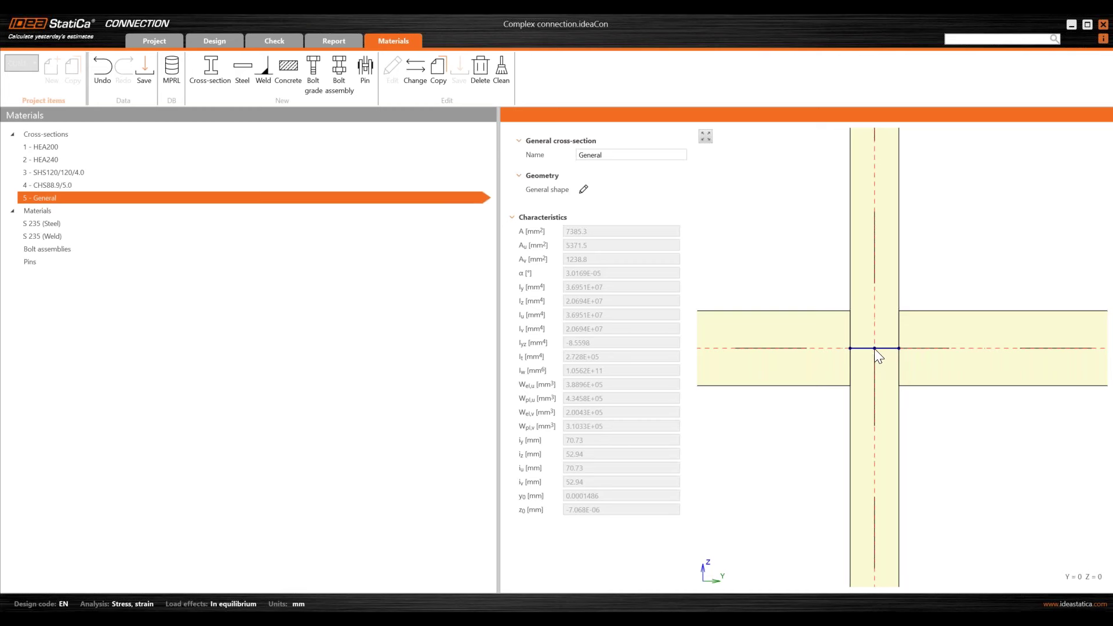
scroll(876, 349, "down", 2)
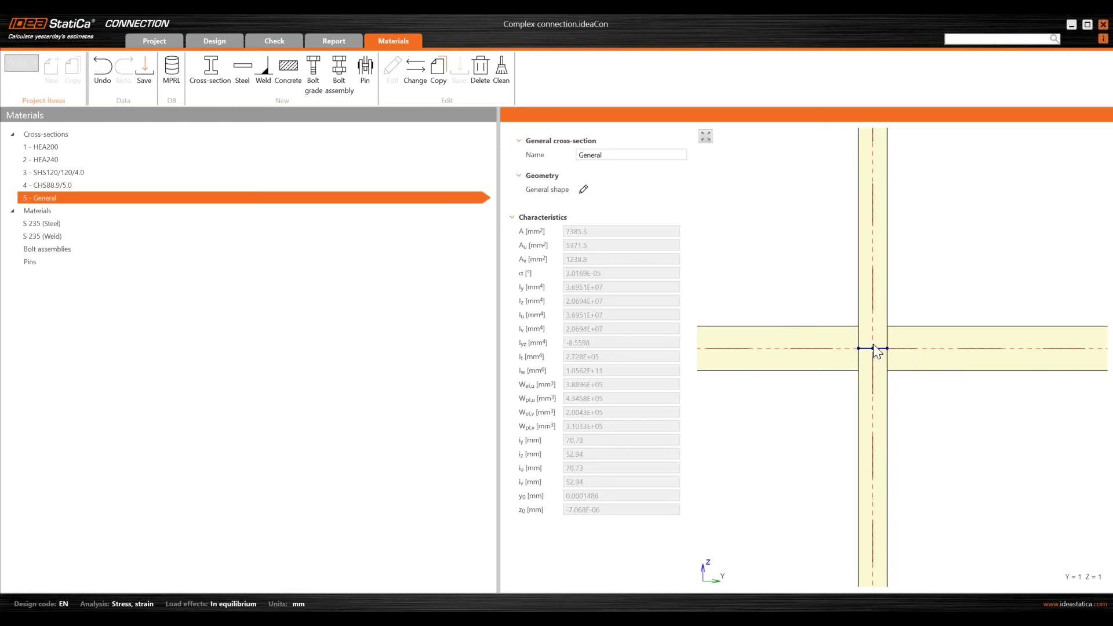
scroll(873, 348, "down", 3)
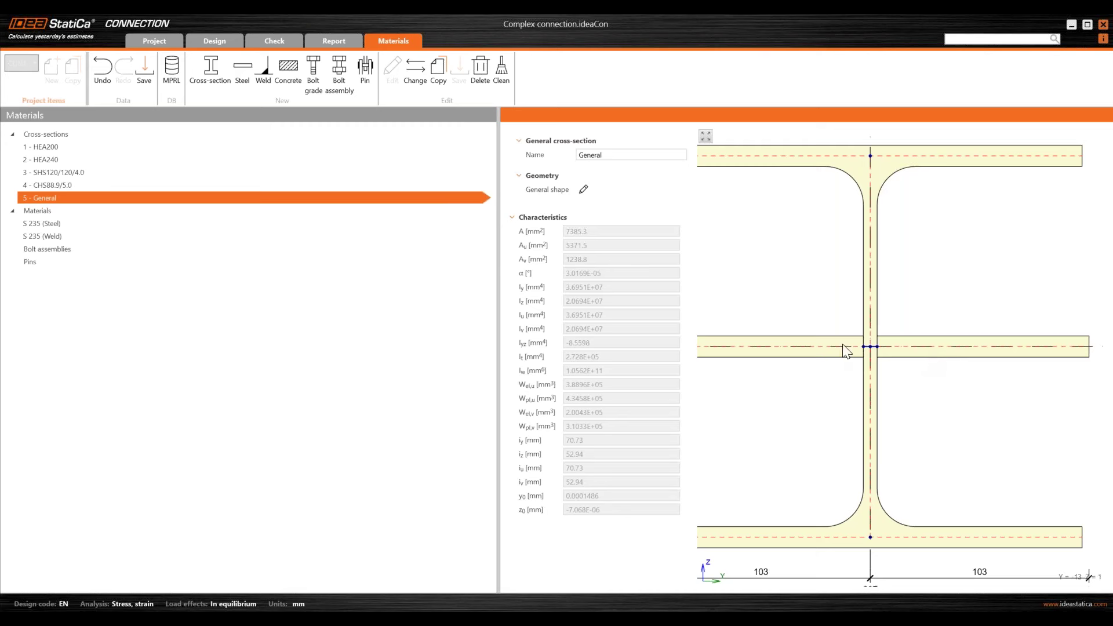
scroll(870, 346, "up", 4)
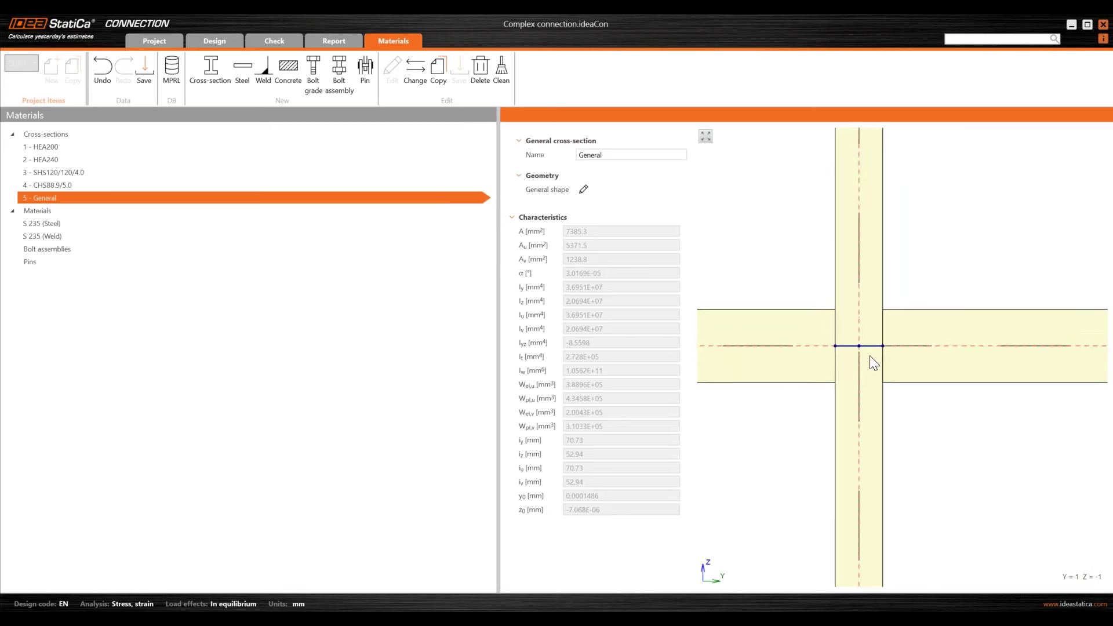
scroll(869, 341, "down", 4)
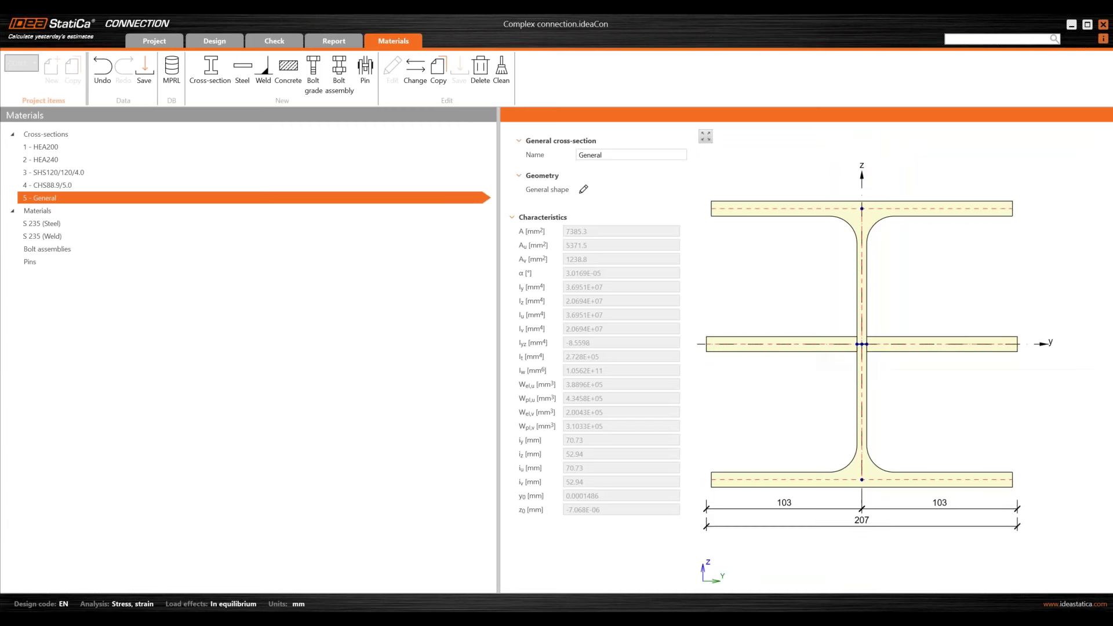
Step: Switch back to the Design tab showing joint CON1
left_click(220, 40)
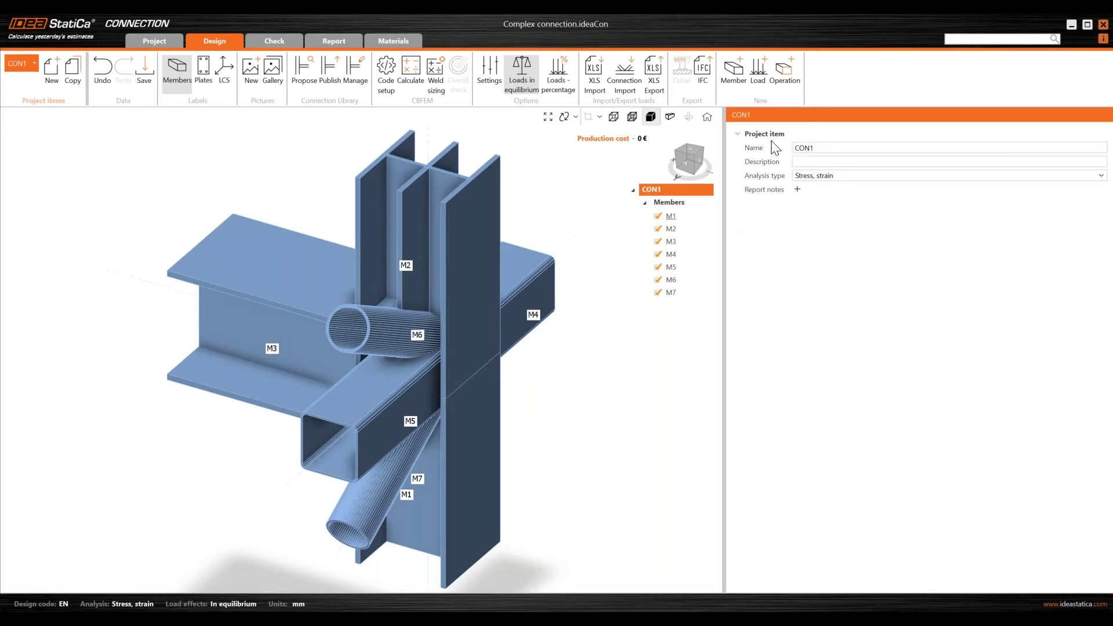
Step: Open the Select manufacturing operation dialog for joint CON1
left_click(785, 92)
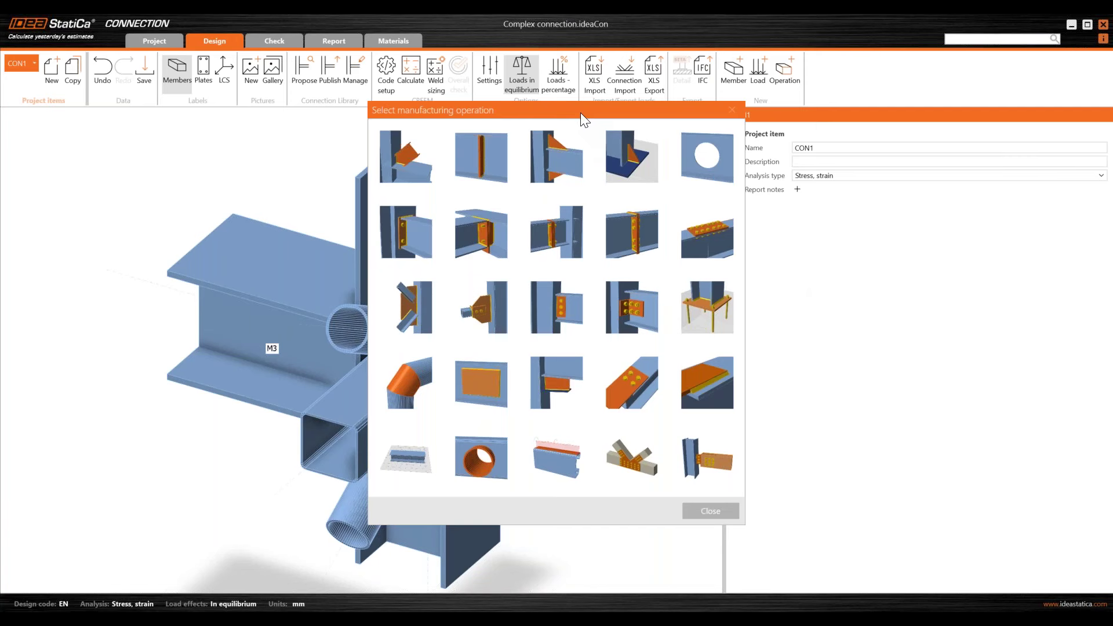
left_click_drag(581, 114, 575, 123)
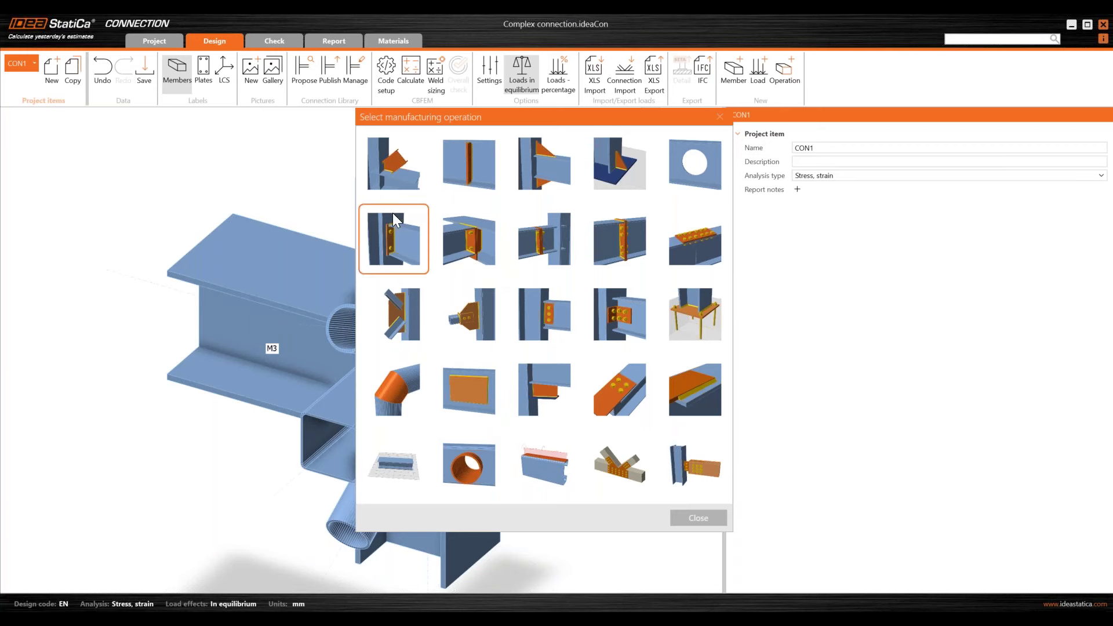
left_click(400, 246)
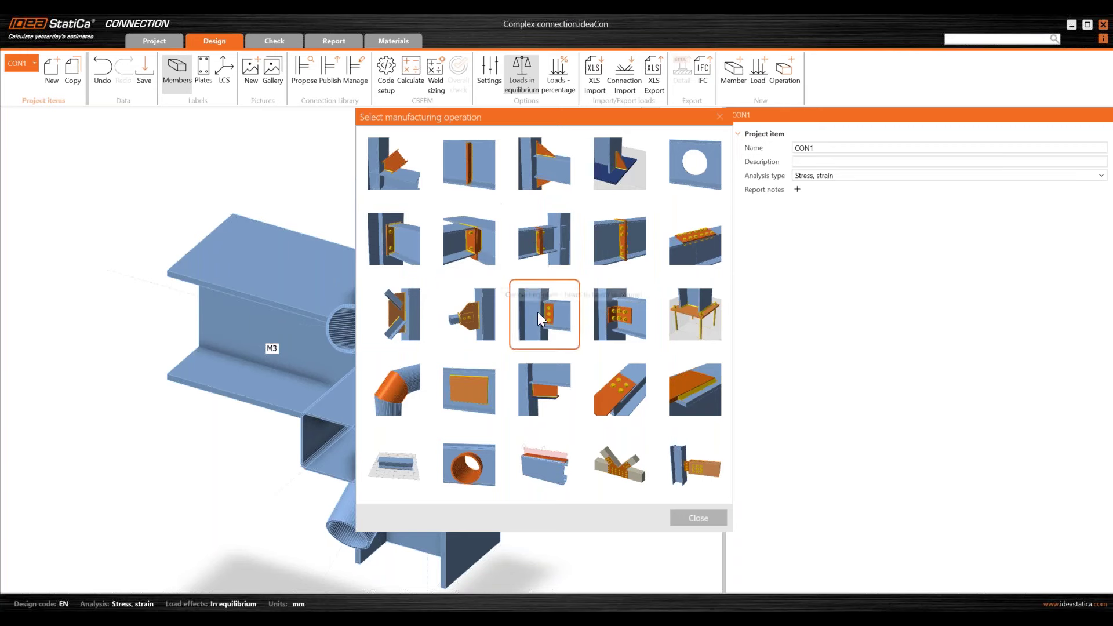
left_click(617, 238)
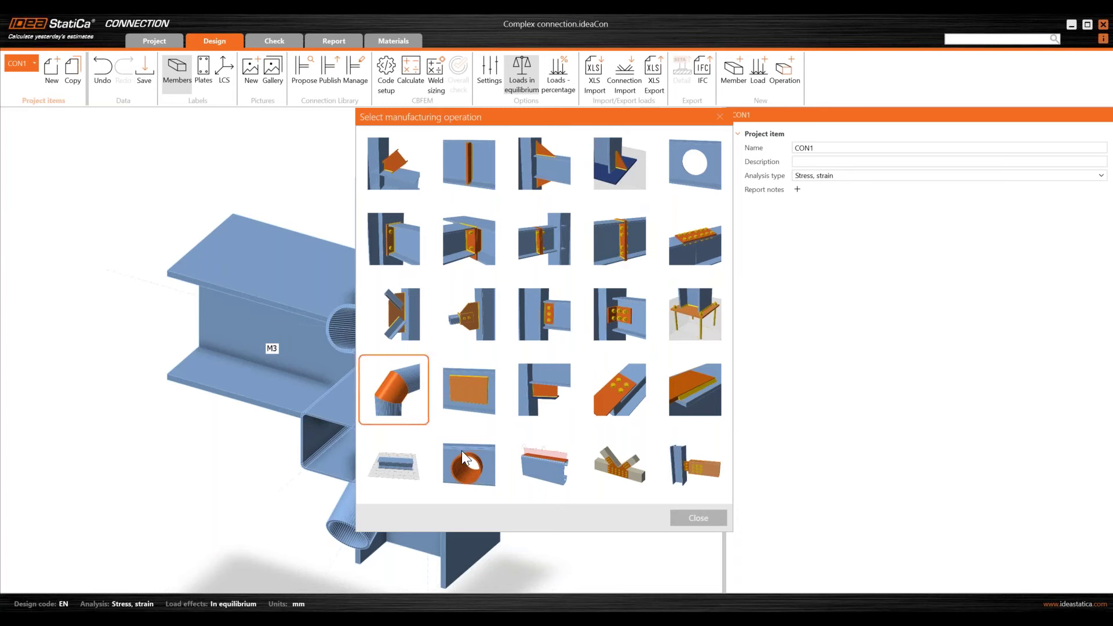
Step: Create plate-to-plate operation PP1 joining M1 and M2 with M16 8.8 bolts
left_click(615, 238)
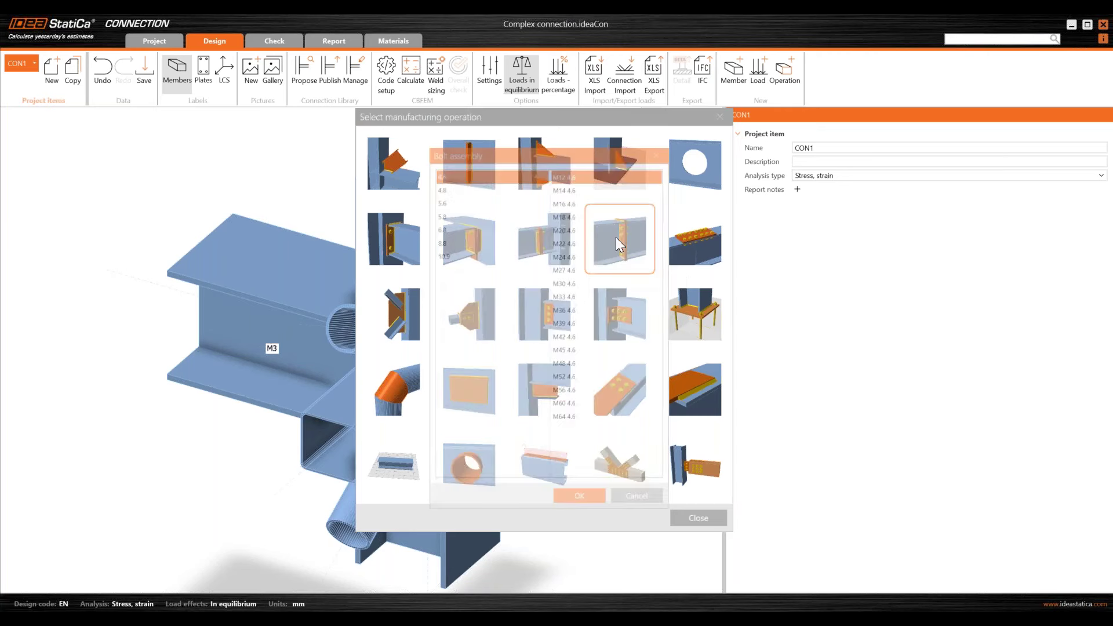
left_click(510, 228)
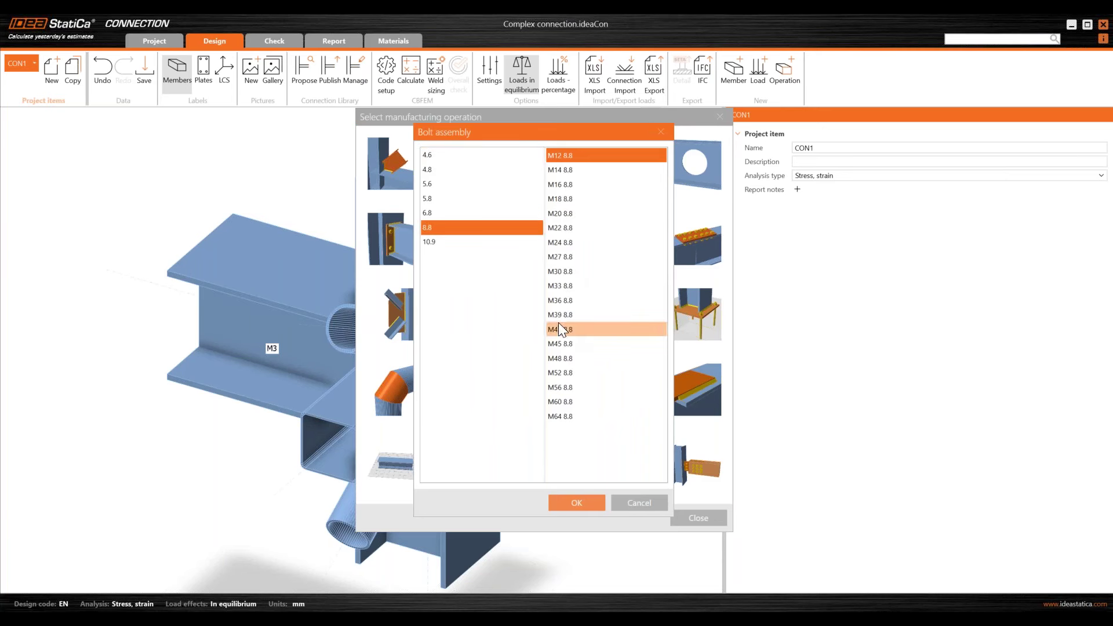
left_click(559, 185)
left_click(578, 503)
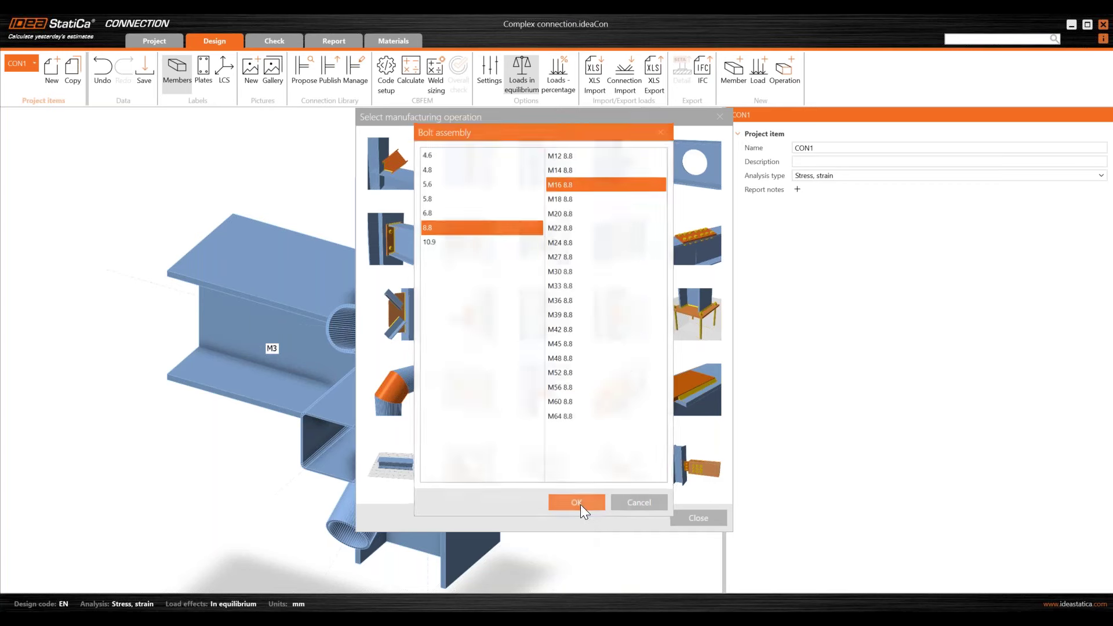
left_click(688, 444)
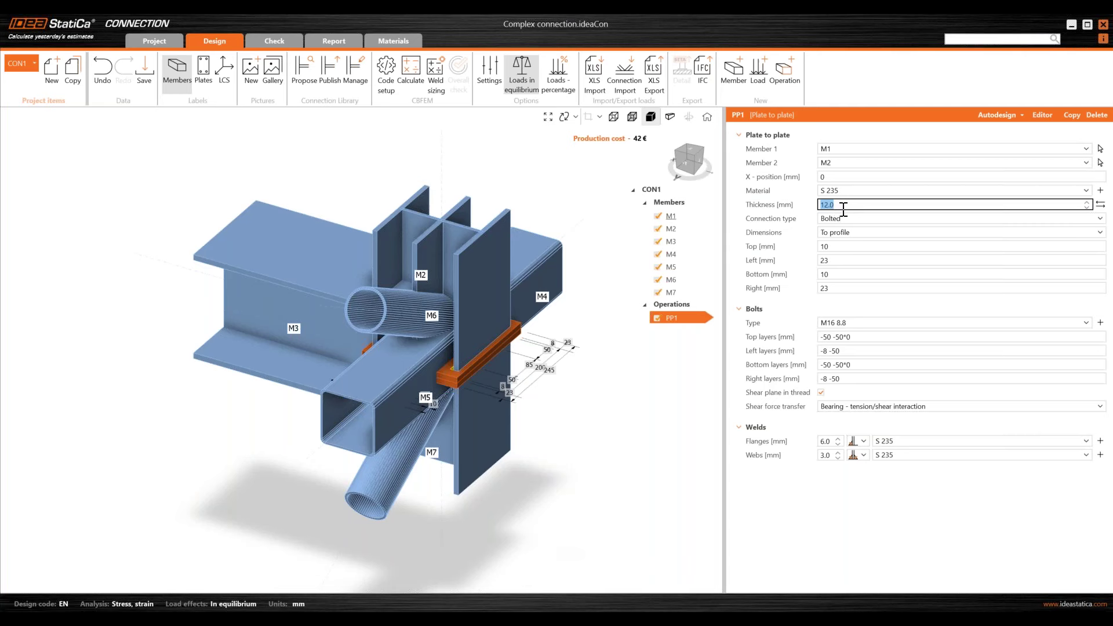
Step: Give the PP1 plates 10 mm thickness and X-position -250, then orbit to check them
type("1")
key("Tab")
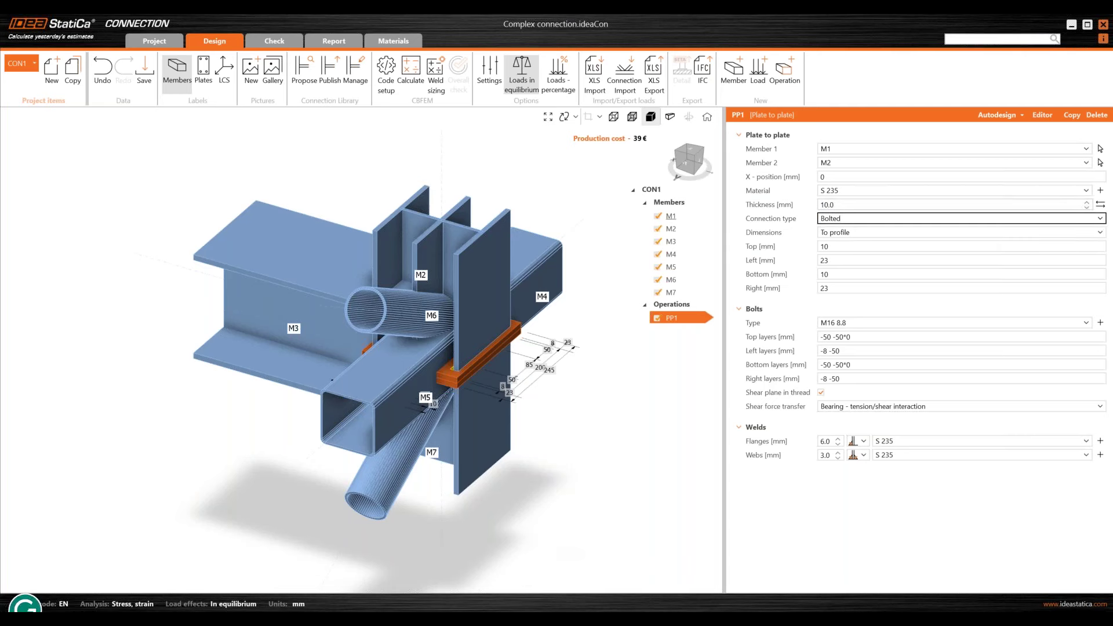
left_click(835, 177)
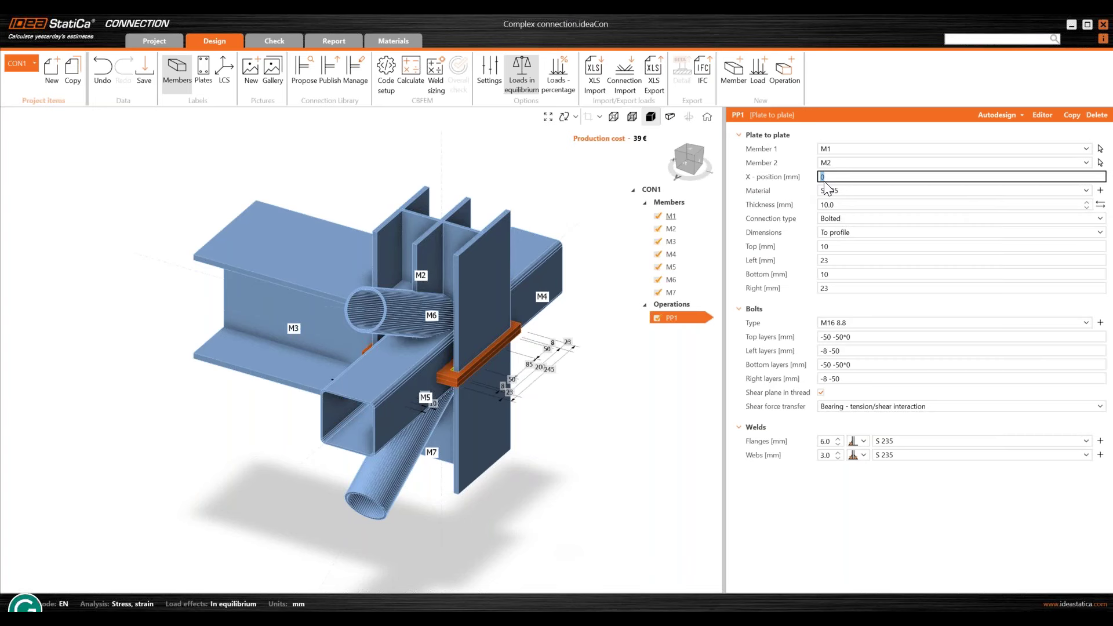
type("-250")
key("Tab")
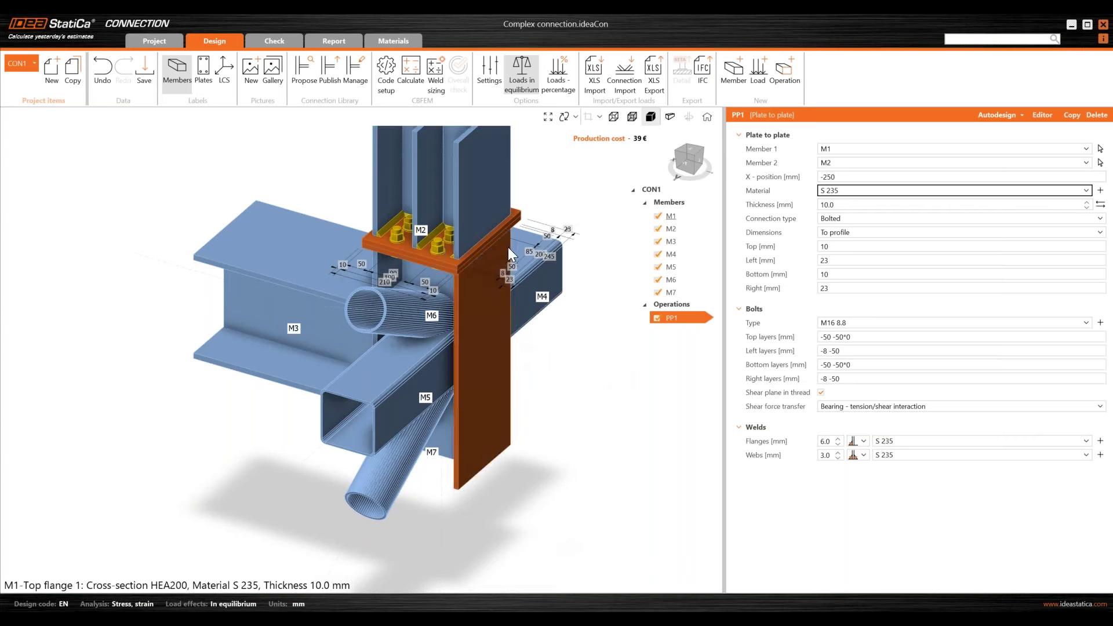
right_click_drag(493, 273, 541, 312)
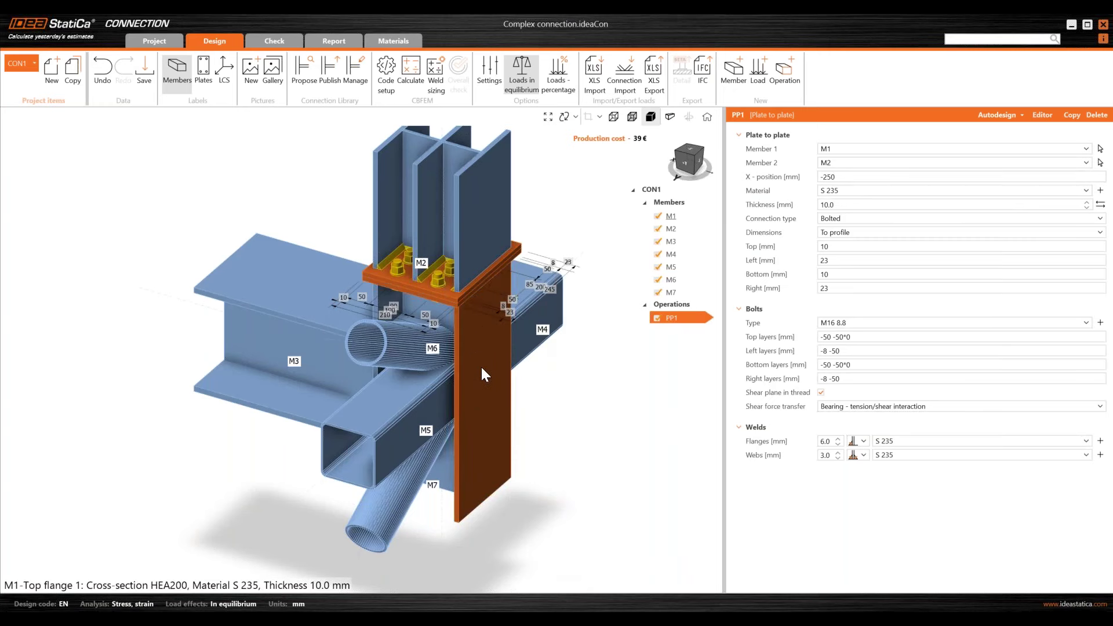
right_click_drag(481, 371, 478, 346)
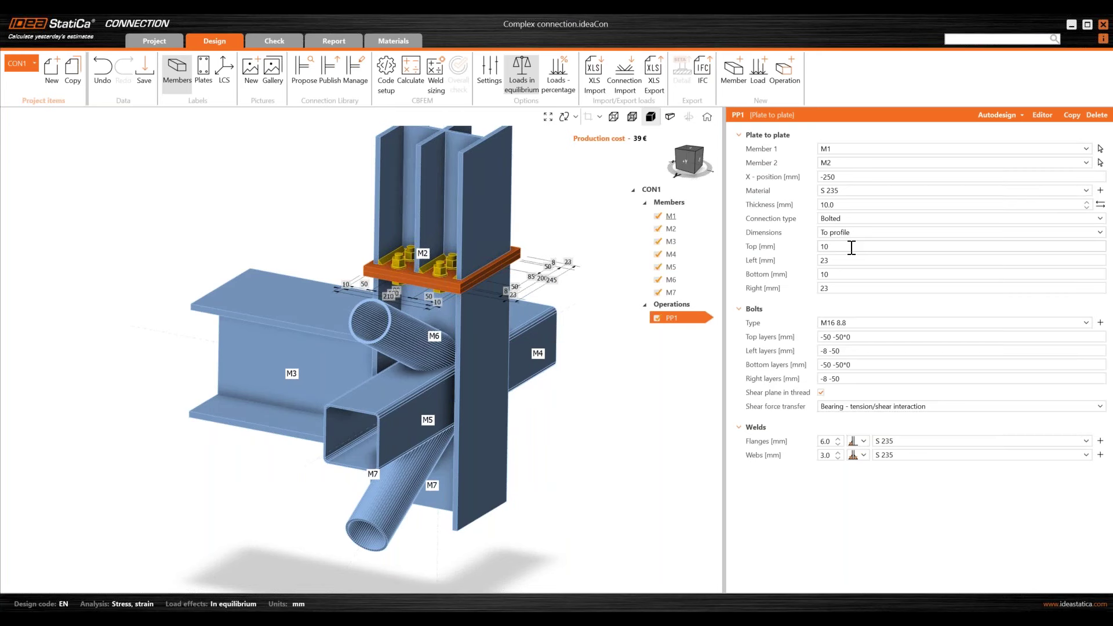
Step: Set the PP1 Top and Left offsets to 0 and dimensions to 'To profile symmetrical'
left_click(821, 247)
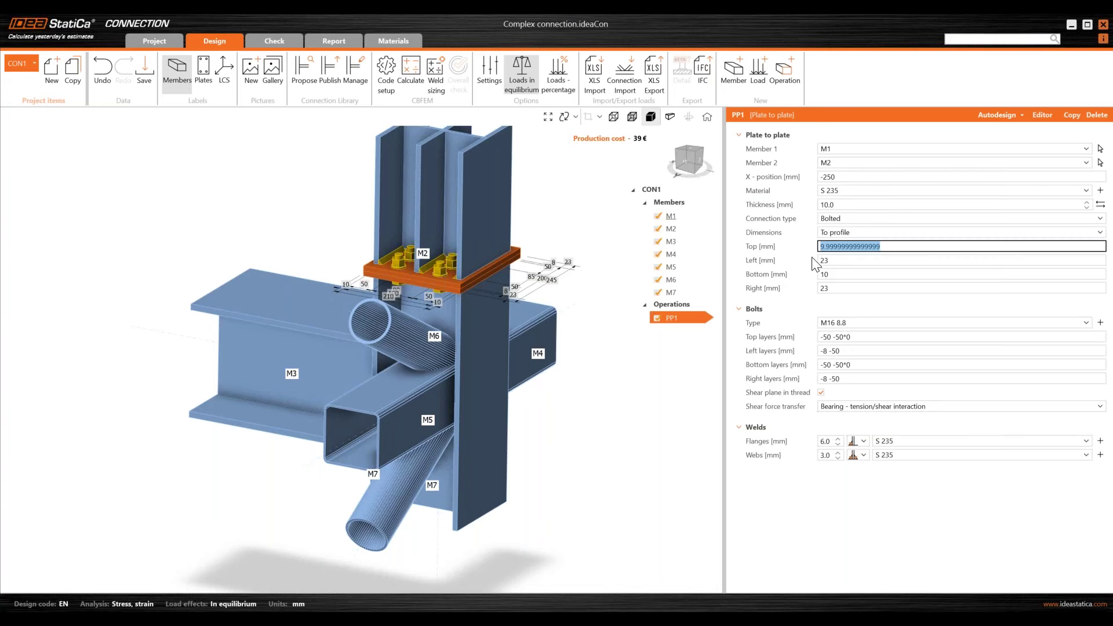
type("0")
key("Tab")
type("0")
key("Tab")
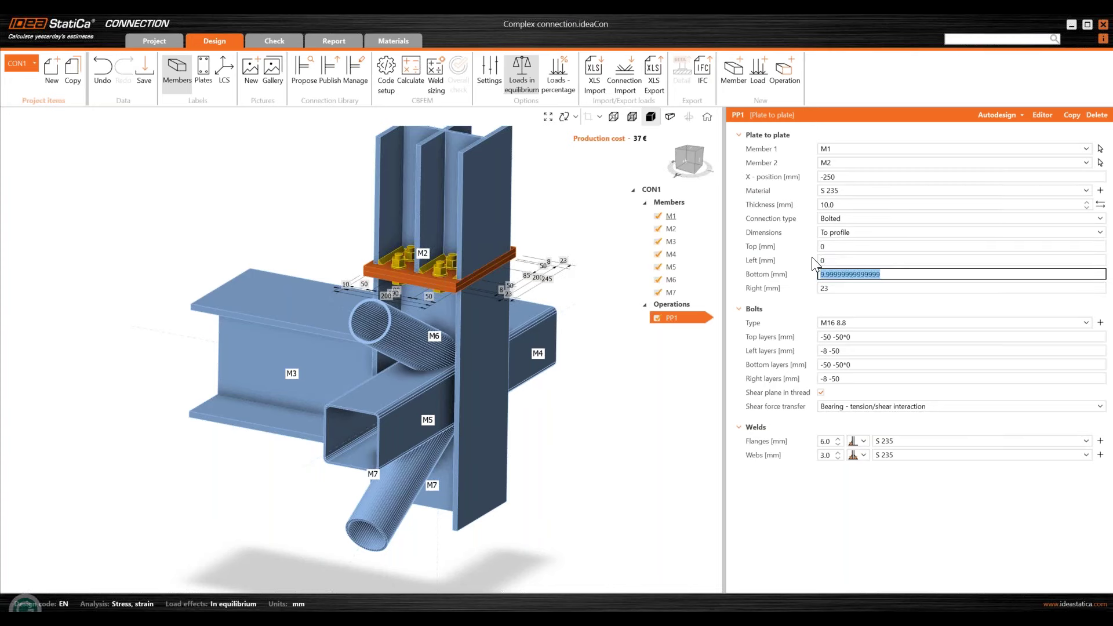
scroll(437, 273, "up", 5)
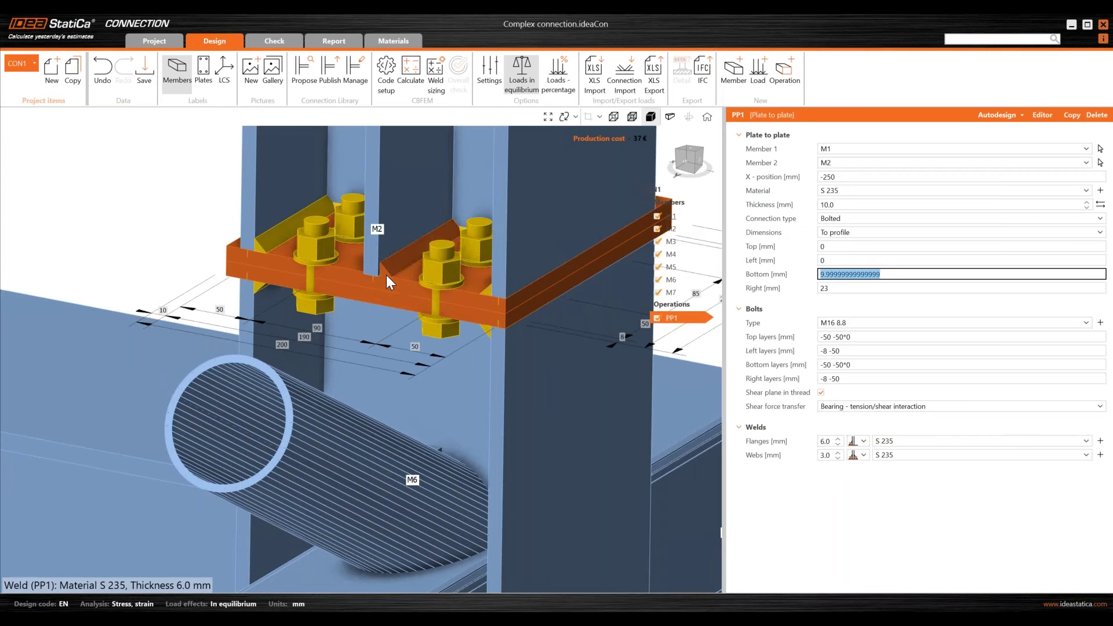
scroll(386, 275, "down", 4)
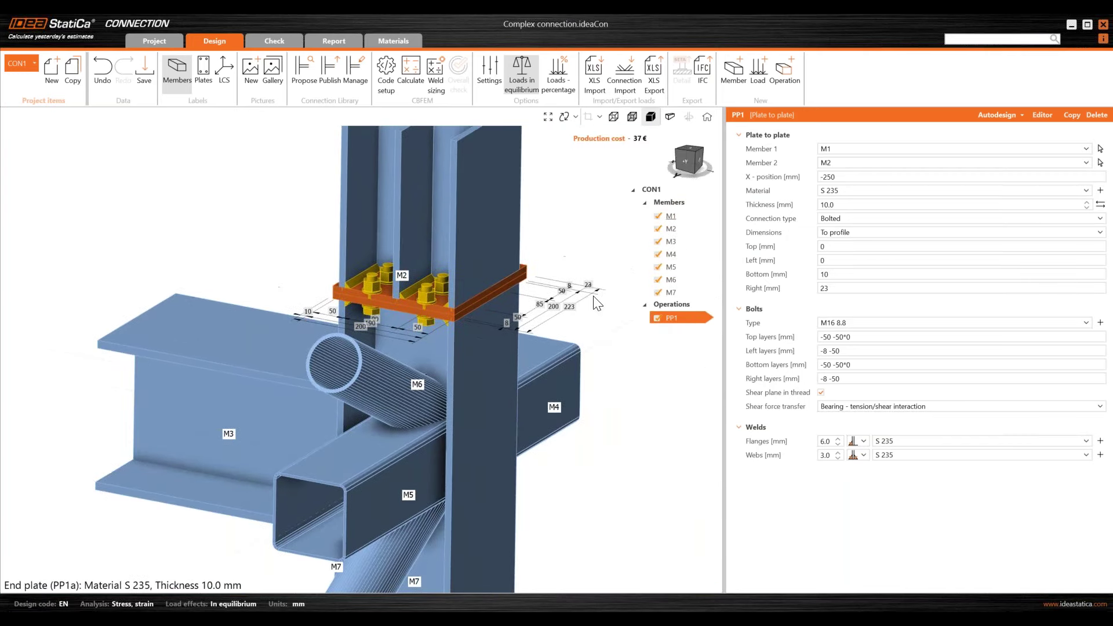
left_click(849, 235)
left_click(860, 266)
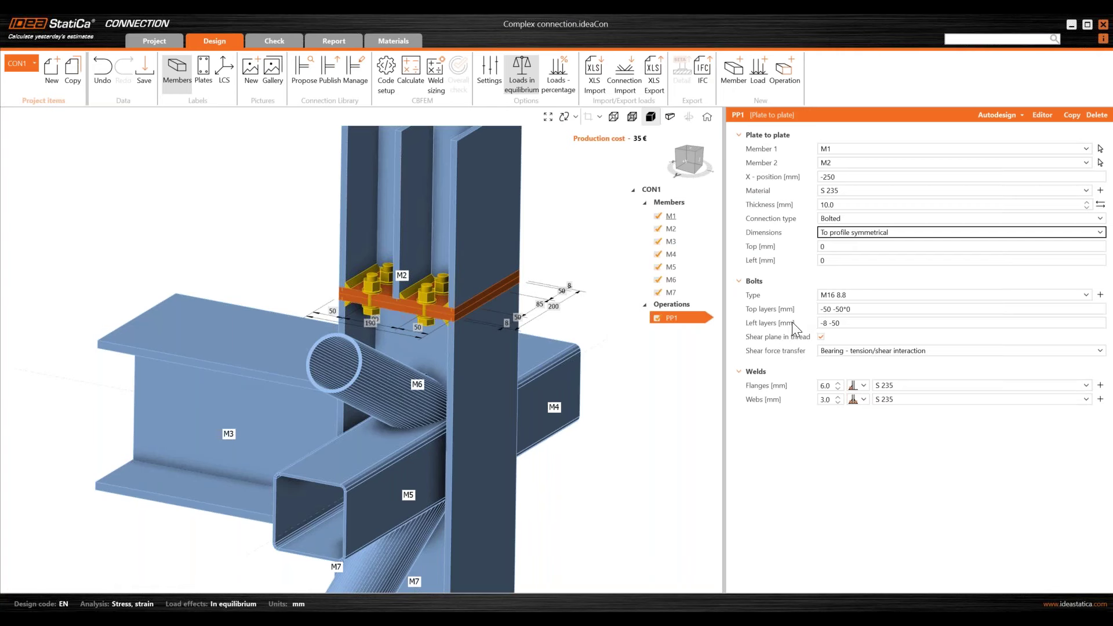
Step: Set the top bolt layers to -50 and the left bolt layers to -30
left_click(870, 309)
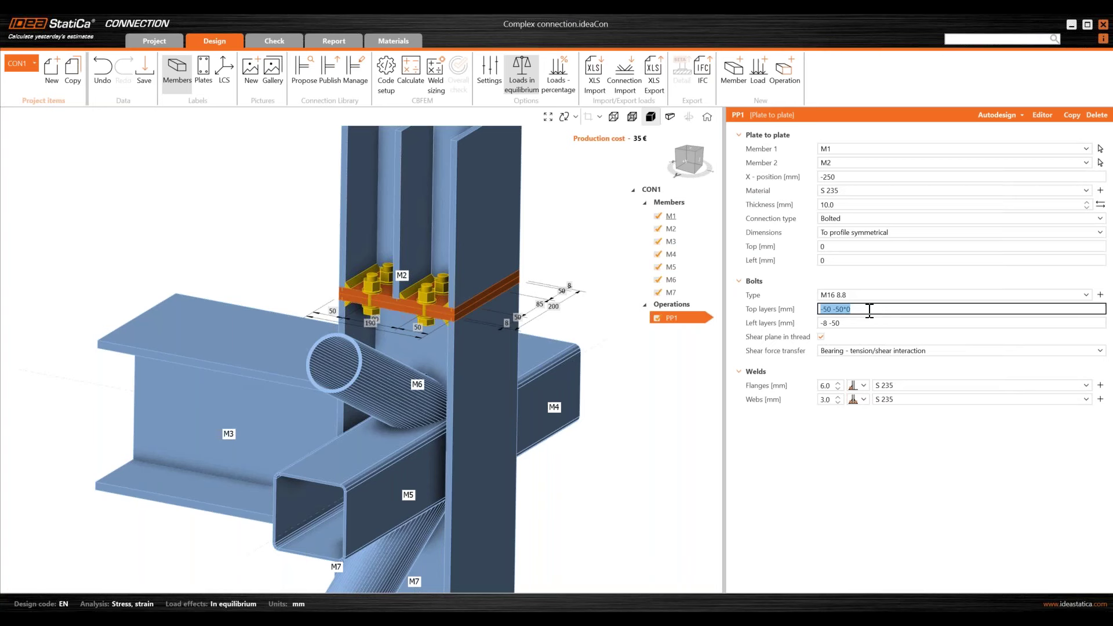
type("-50")
key("Tab")
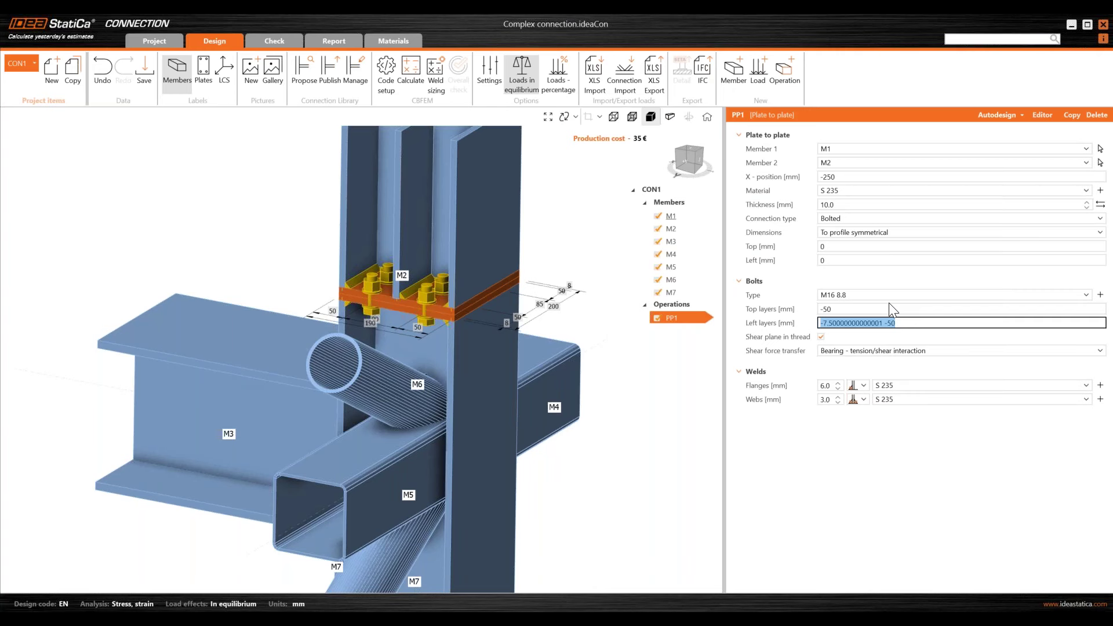
type("-30")
key("Tab")
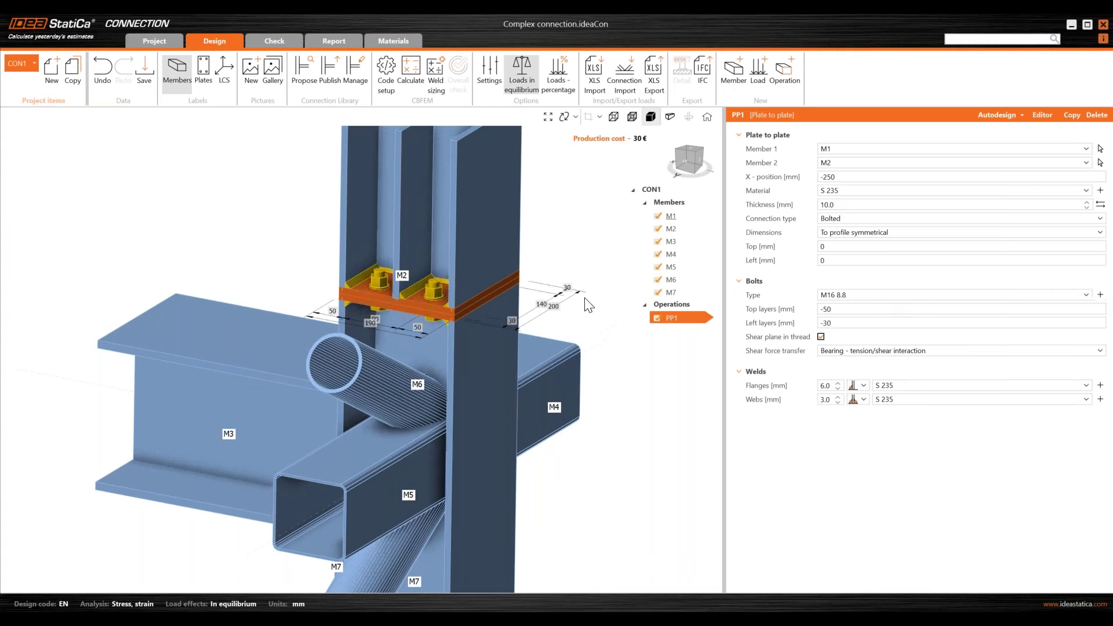
Step: Make both the flange welds and the web welds butt welds
right_click_drag(437, 338, 511, 374)
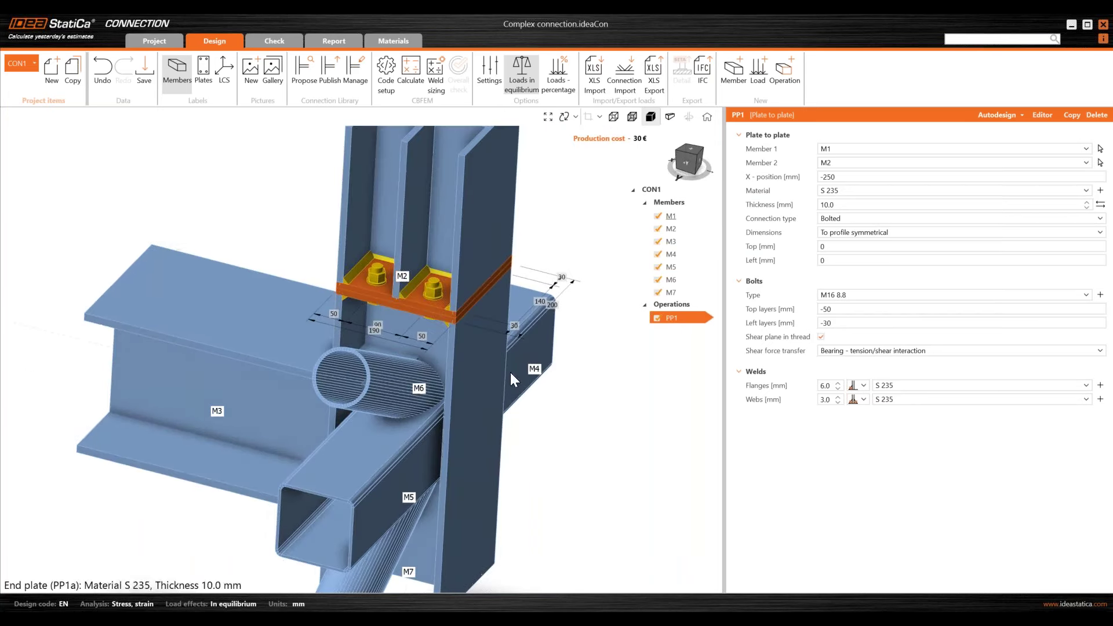
left_click(859, 385)
left_click(879, 442)
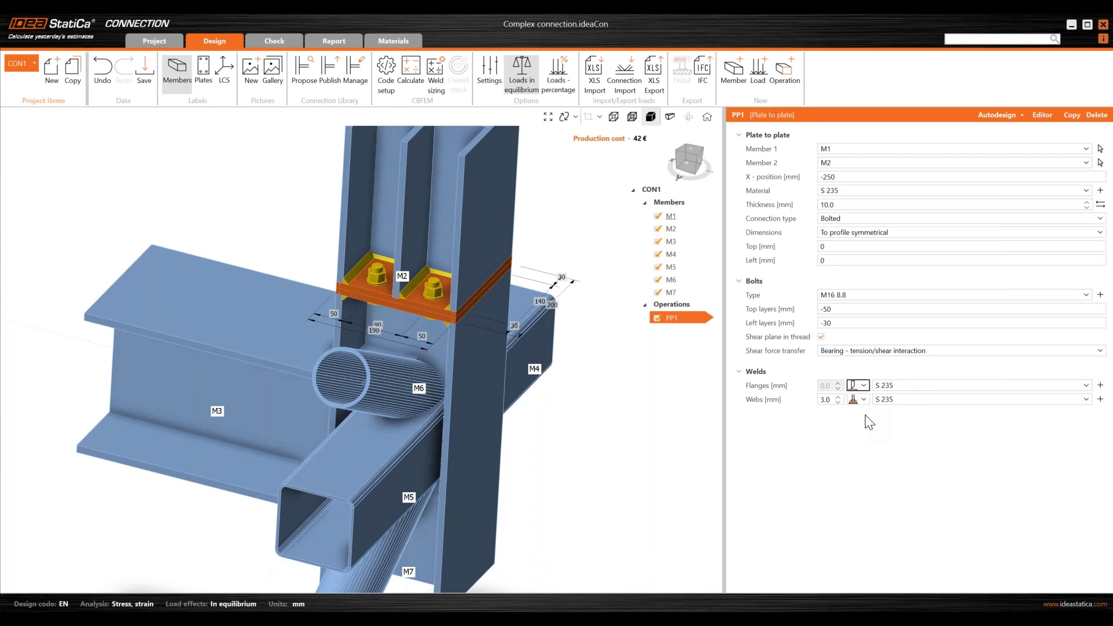
left_click(859, 399)
left_click(883, 456)
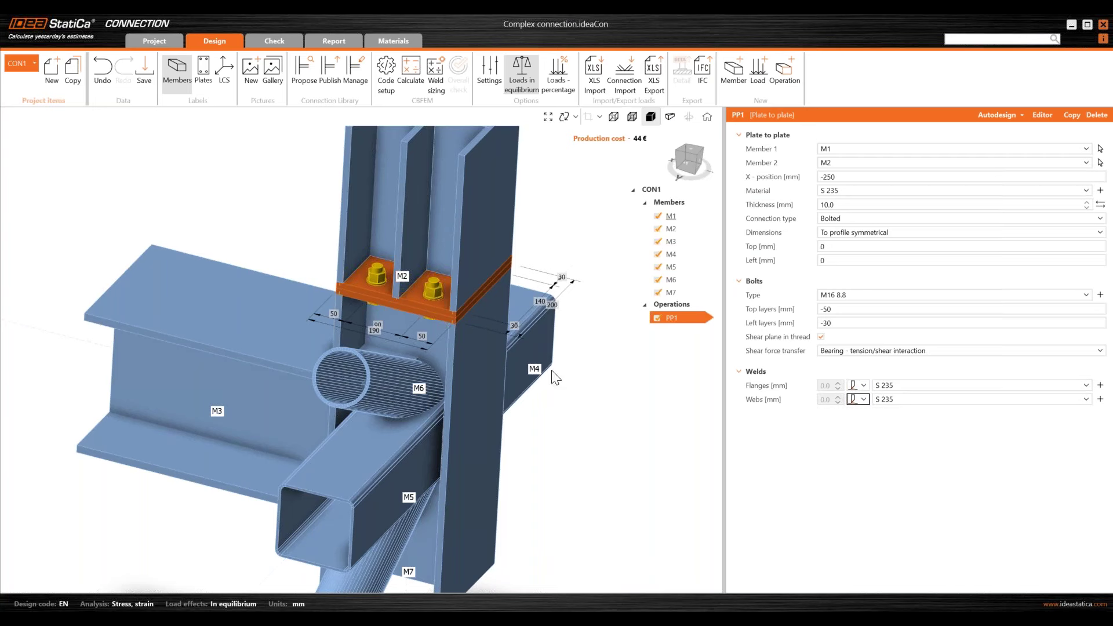
right_click_drag(499, 322, 434, 323)
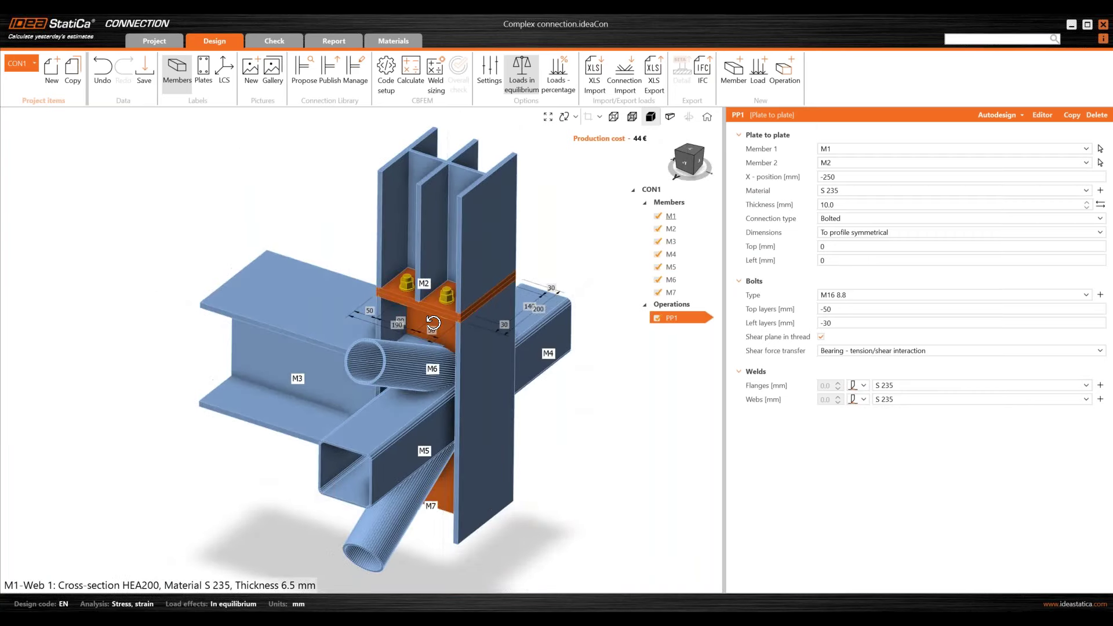
scroll(435, 327, "down", 2)
scroll(438, 337, "down", 3)
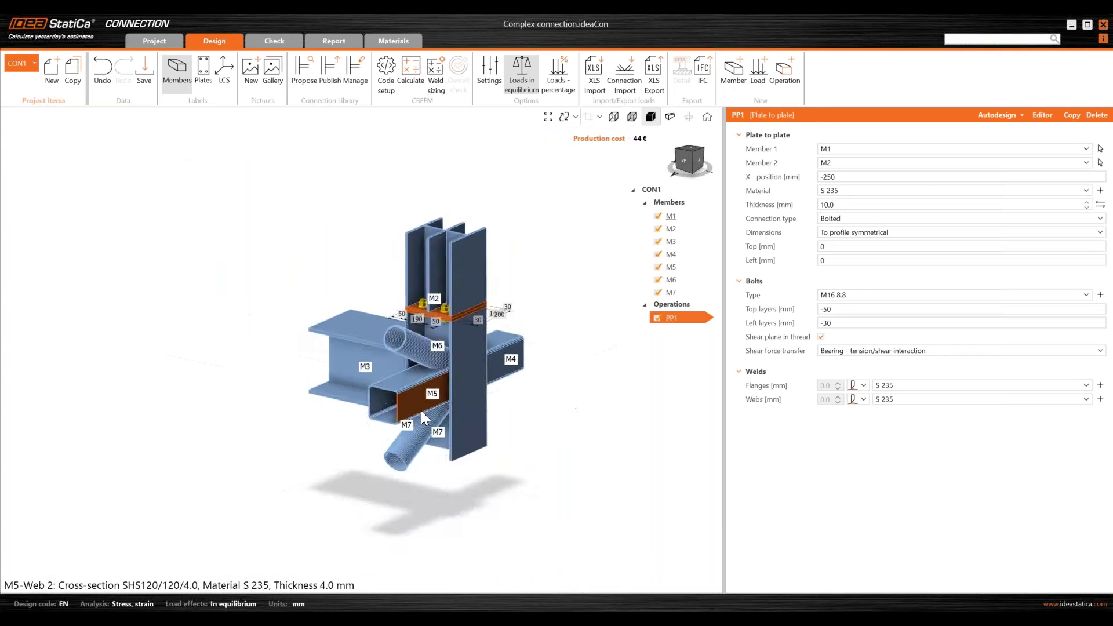
scroll(421, 411, "up", 2)
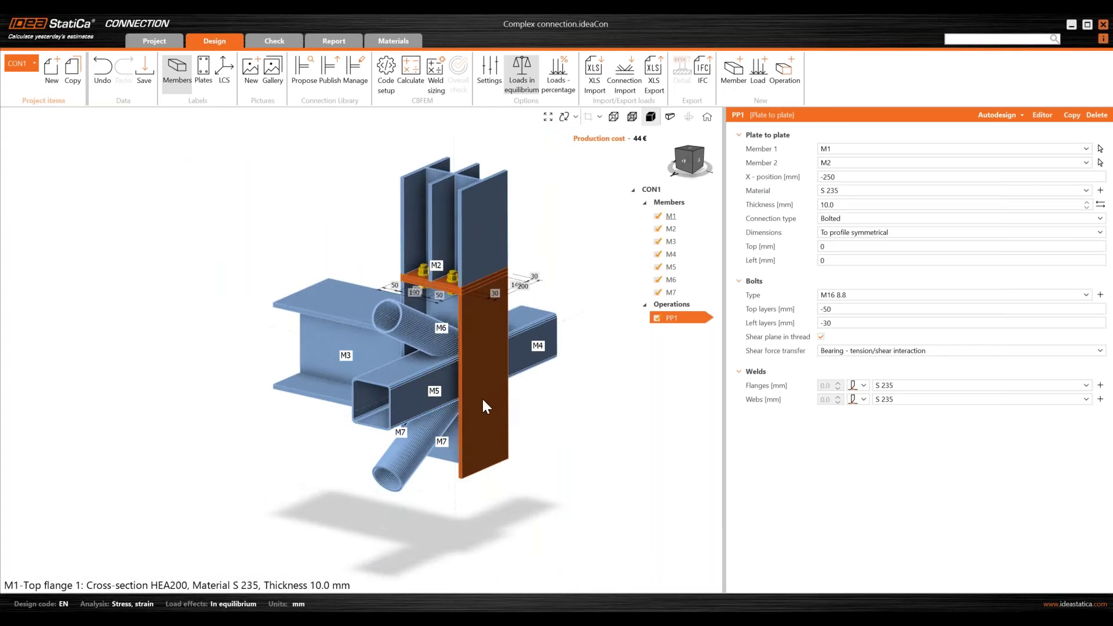
right_click_drag(481, 398, 326, 434)
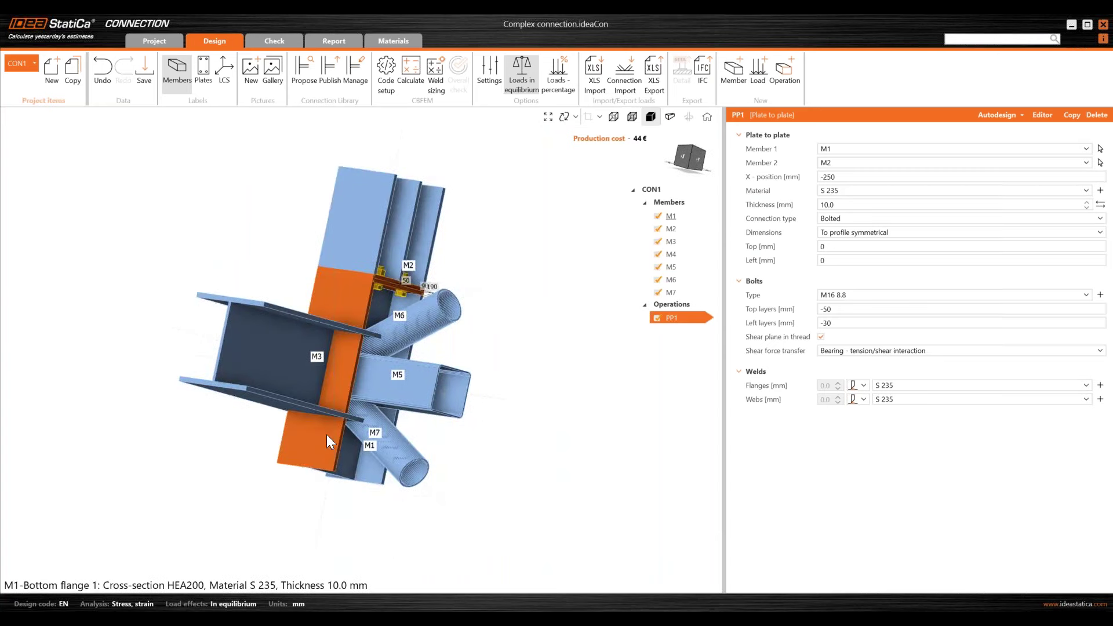
middle_click_drag(315, 459, 371, 465)
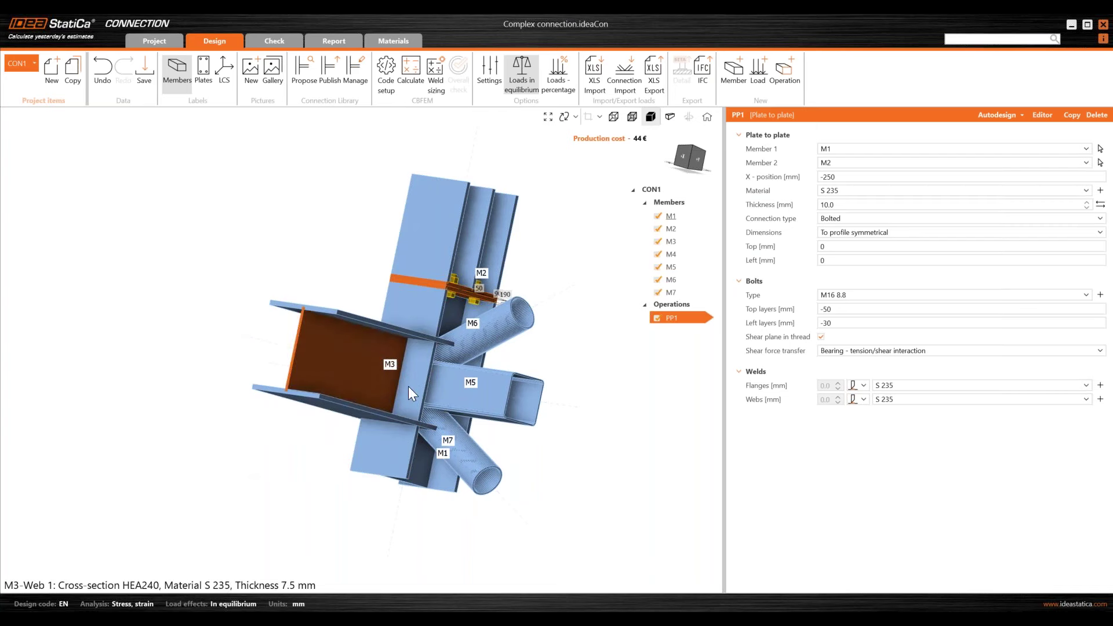
right_click_drag(339, 399, 274, 483)
right_click_drag(391, 369, 522, 377)
right_click_drag(352, 463, 290, 536)
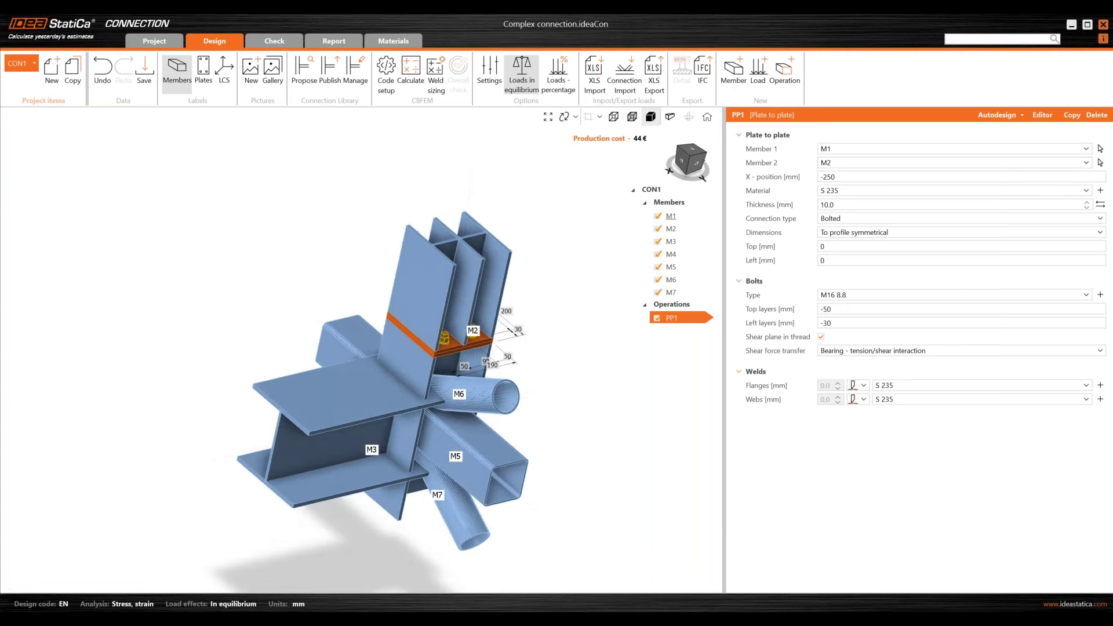
left_click(691, 164)
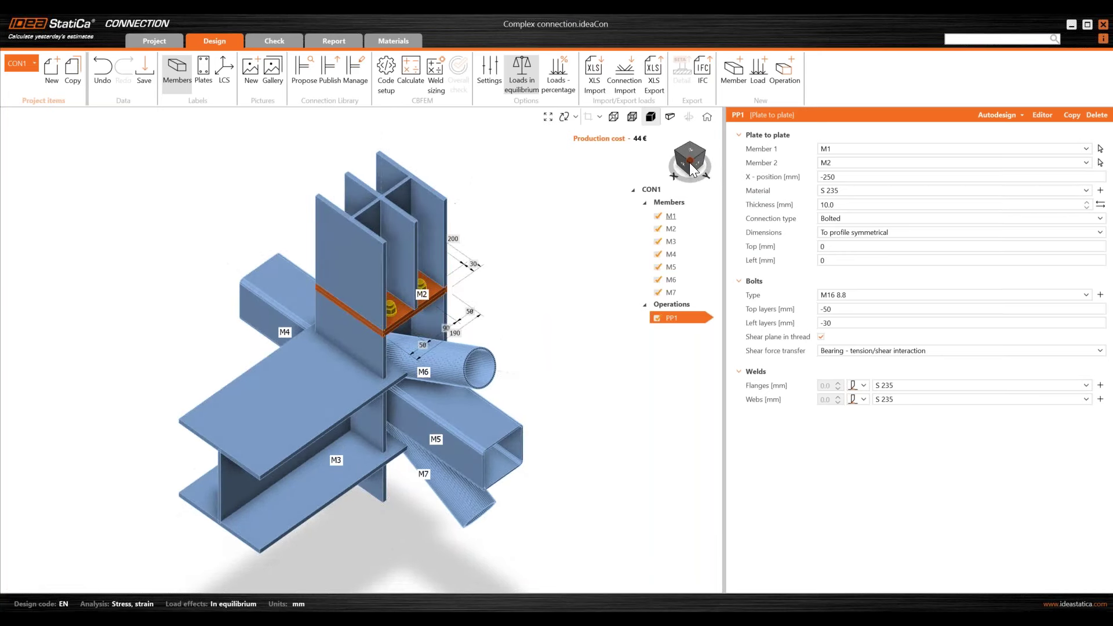
left_click_drag(692, 167, 680, 175)
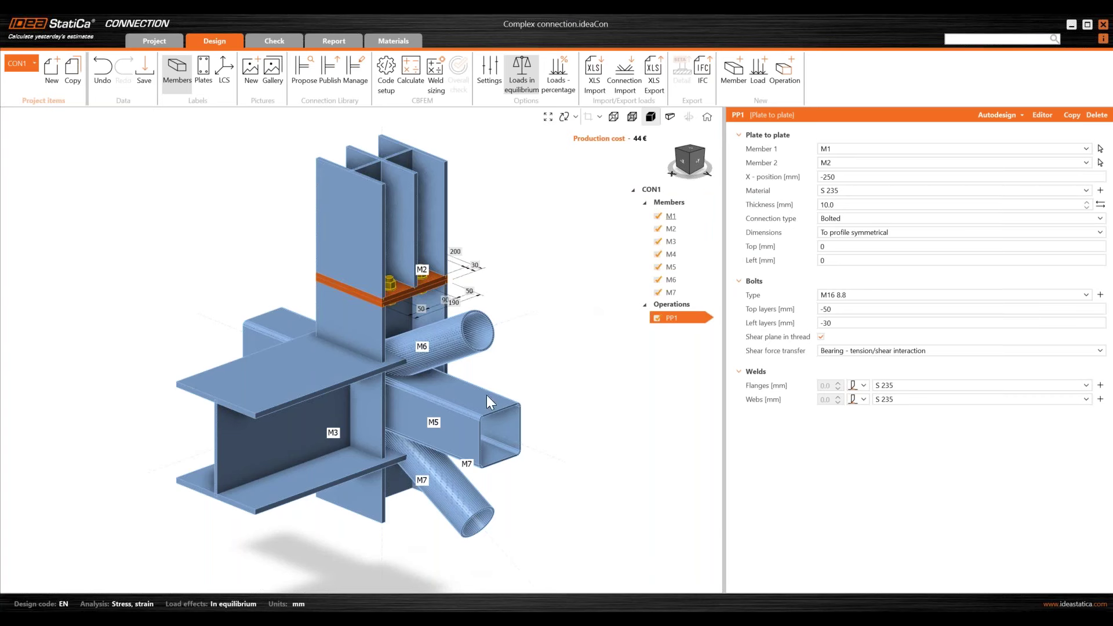
Step: Attempt to connect beam M3 to column M1, then rotate to a more frontal view
right_click(276, 398)
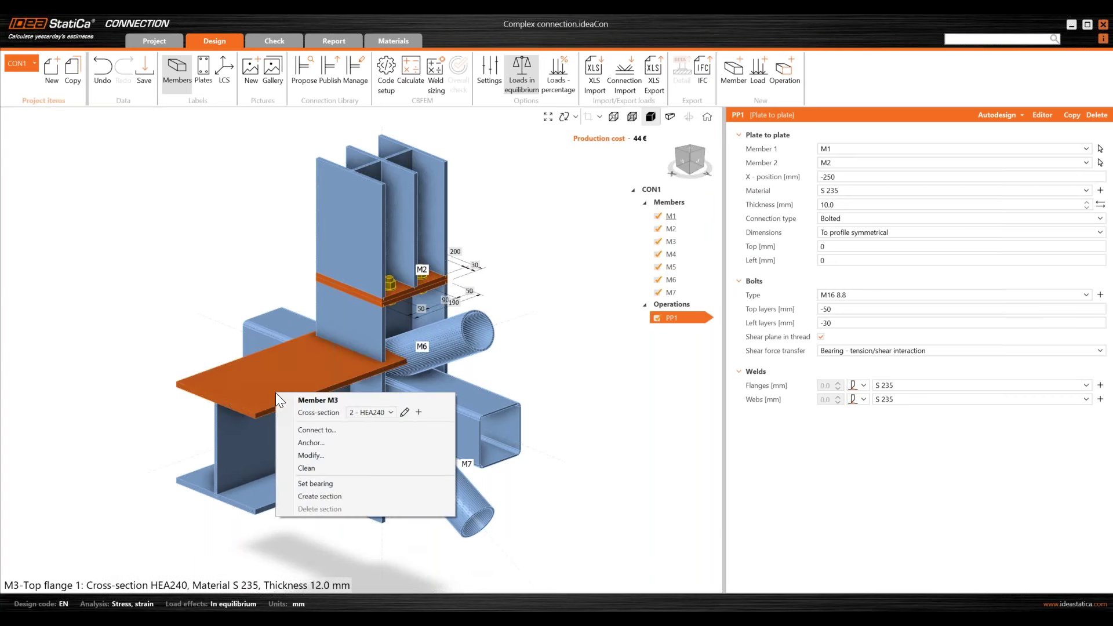
left_click(307, 431)
left_click(365, 332)
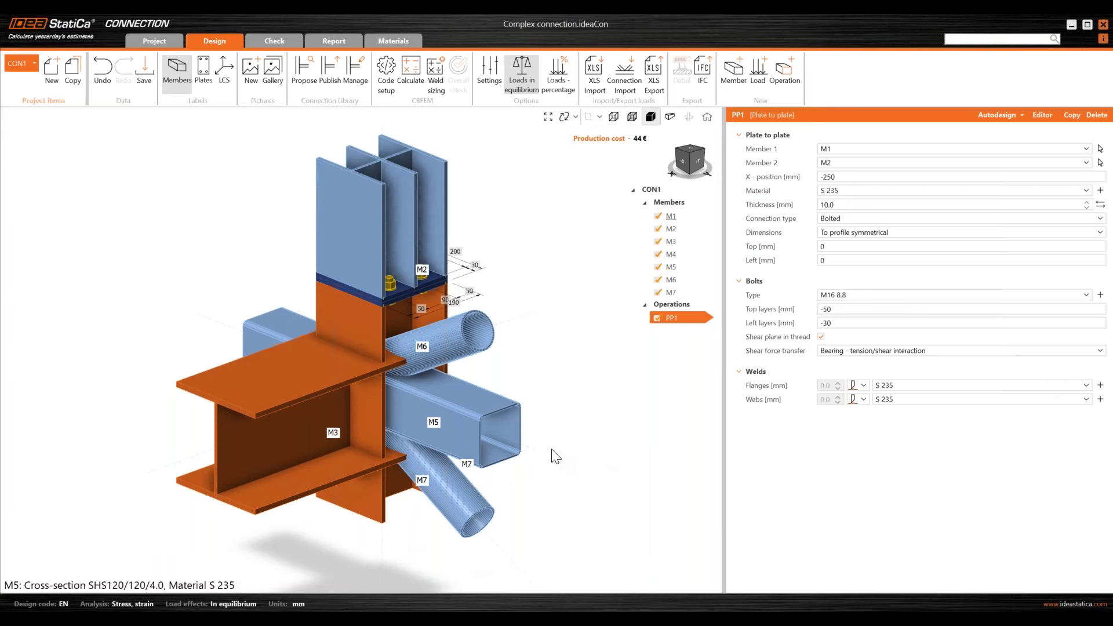
scroll(545, 455, "down", 2)
right_click_drag(392, 425, 415, 431)
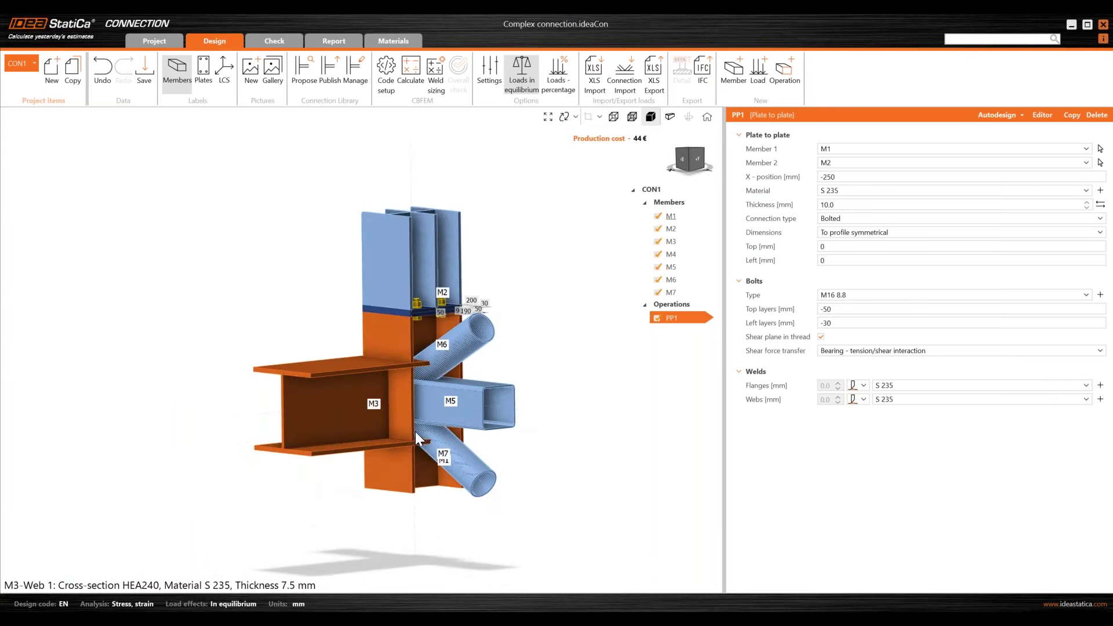
mouse_move(666, 601)
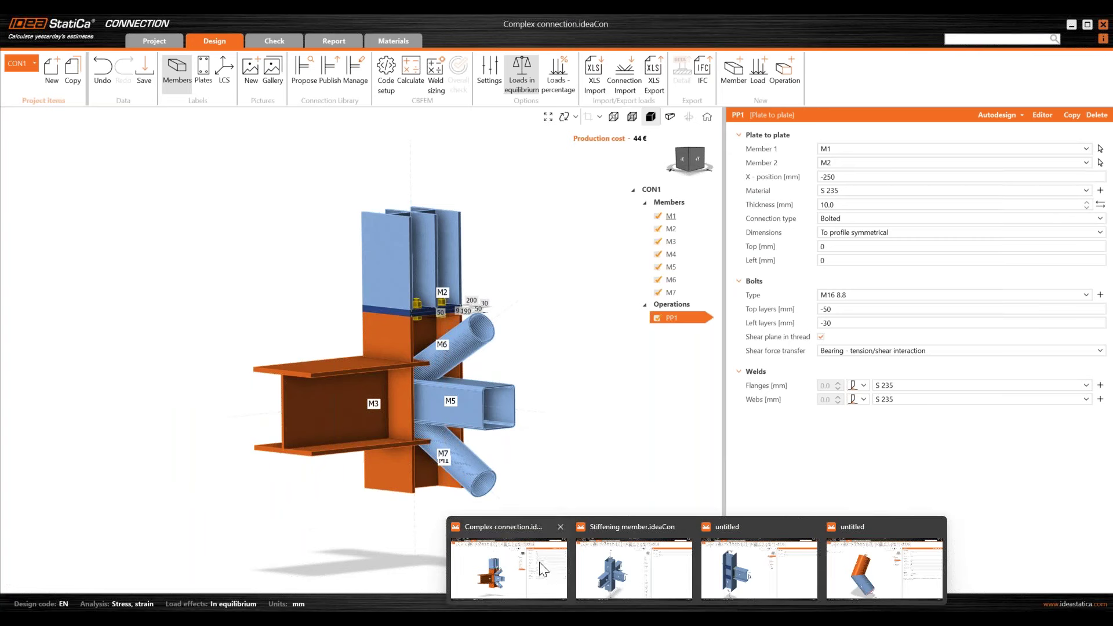
right_click(277, 330)
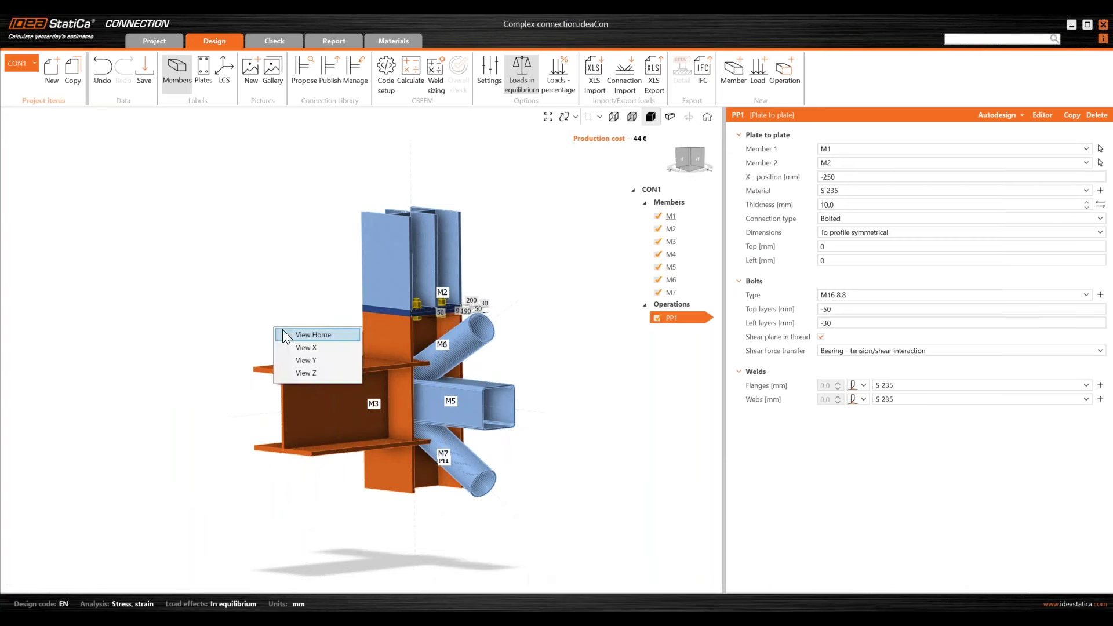
left_click(235, 299)
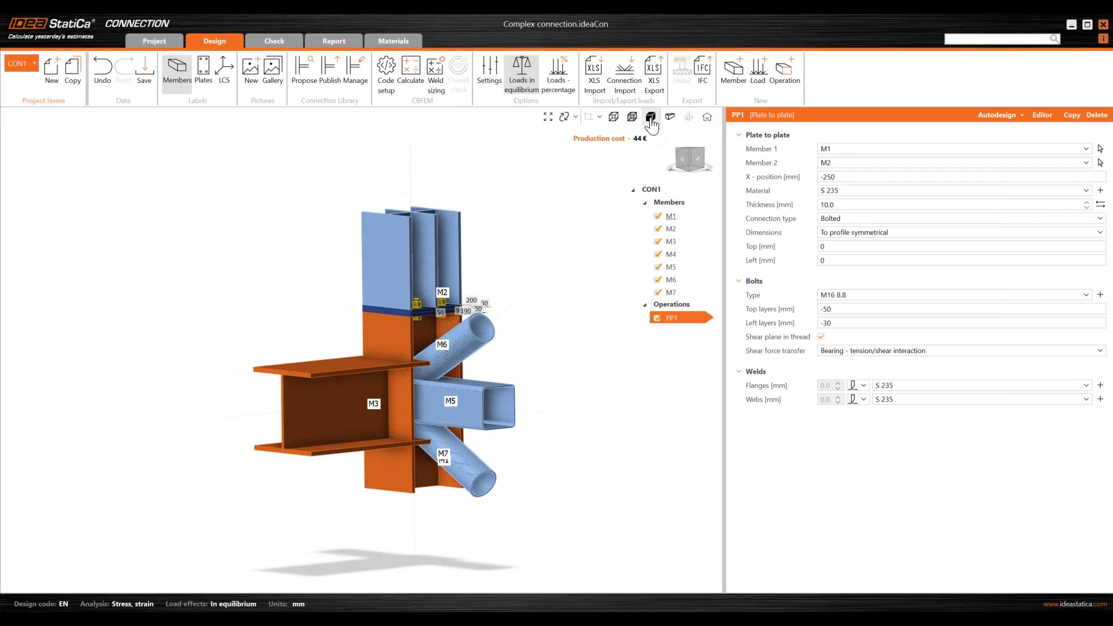
Step: Connect beam M3 to column M1 again and dismiss the error messages
right_click(325, 413)
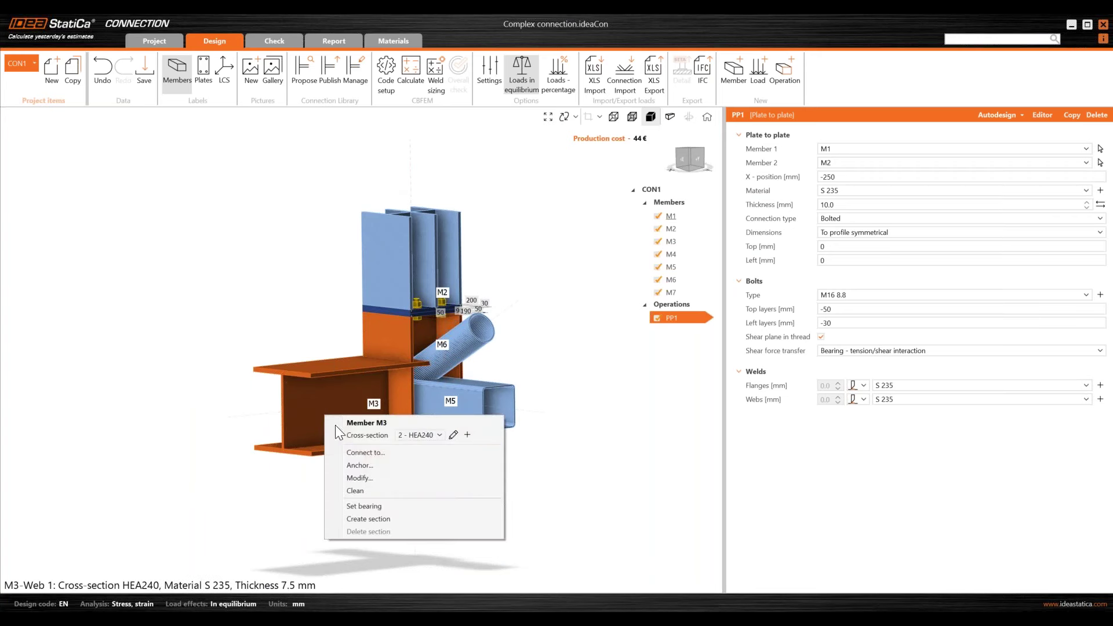
left_click(365, 455)
left_click(410, 343)
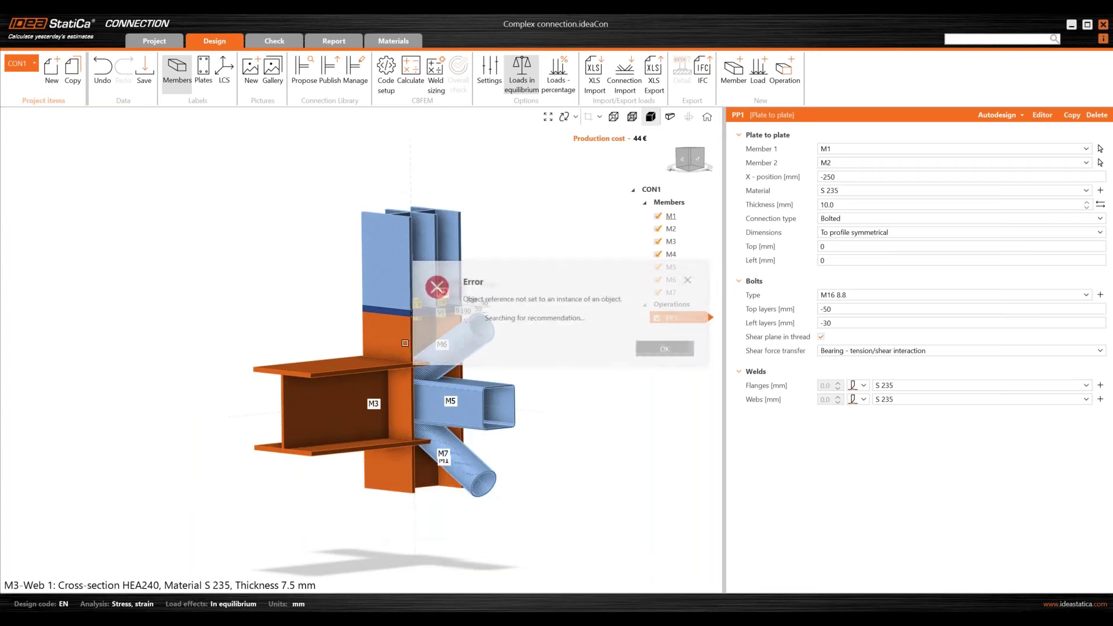
left_click(660, 355)
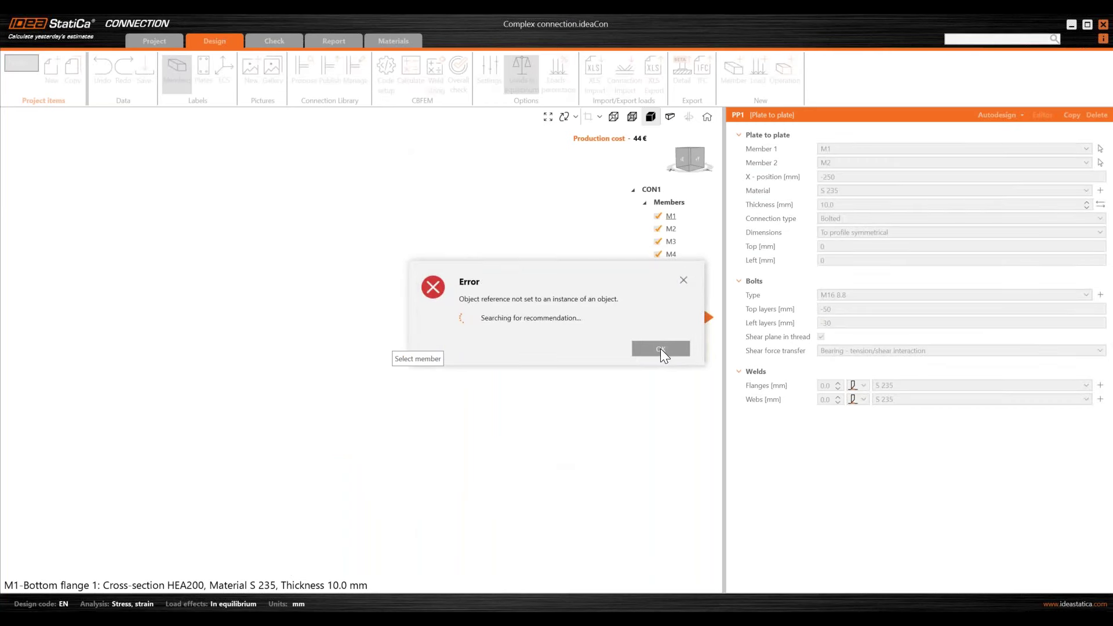
left_click(640, 356)
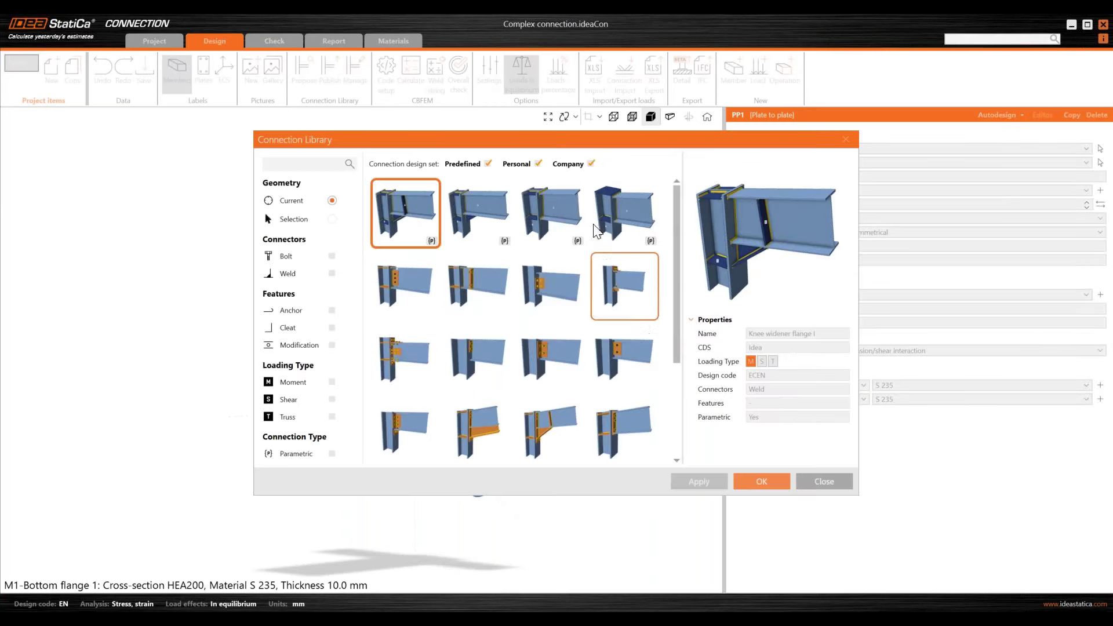
Step: Shift the Connection Library window left and filter the designs to bolted connections
left_click_drag(540, 135, 514, 136)
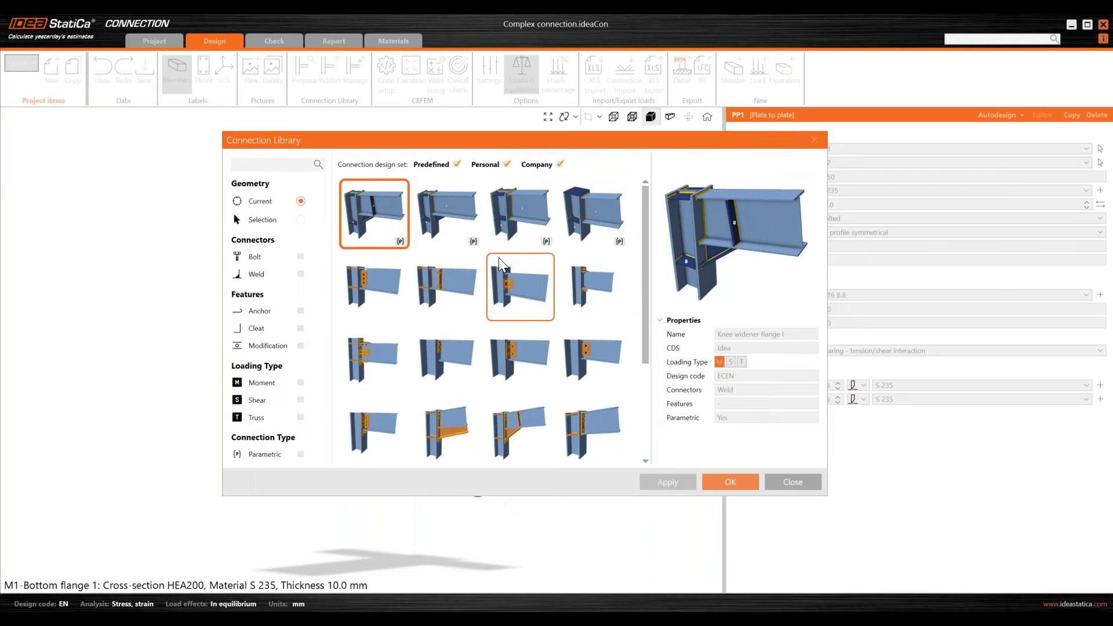
left_click(301, 257)
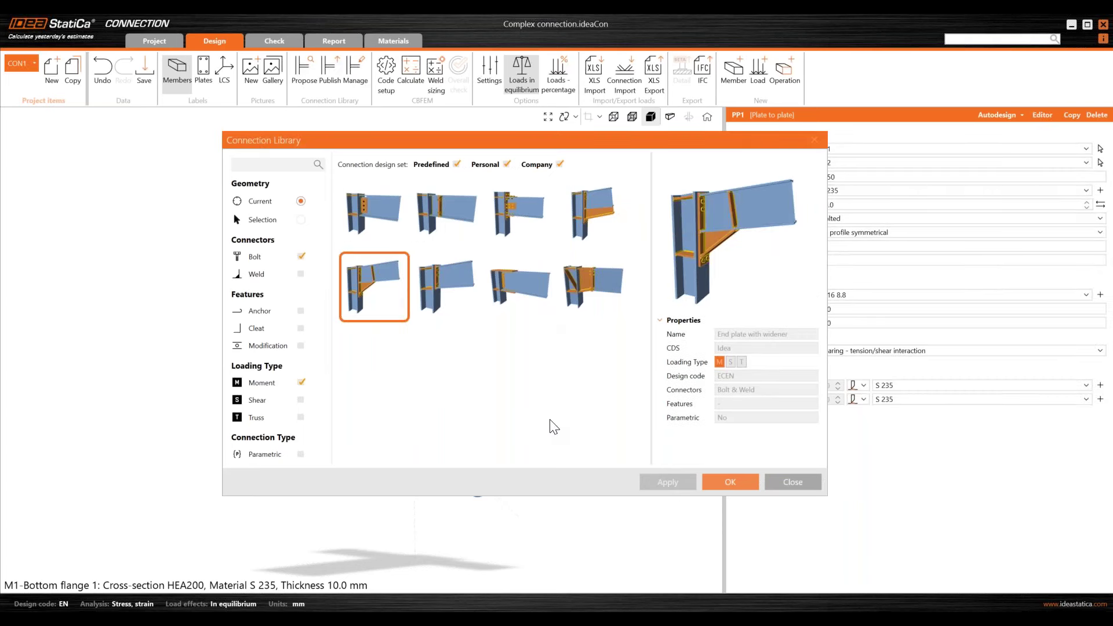
Step: Accept the End plate with widener design, converting weld and steel materials to S 235
left_click(731, 483)
key("Return")
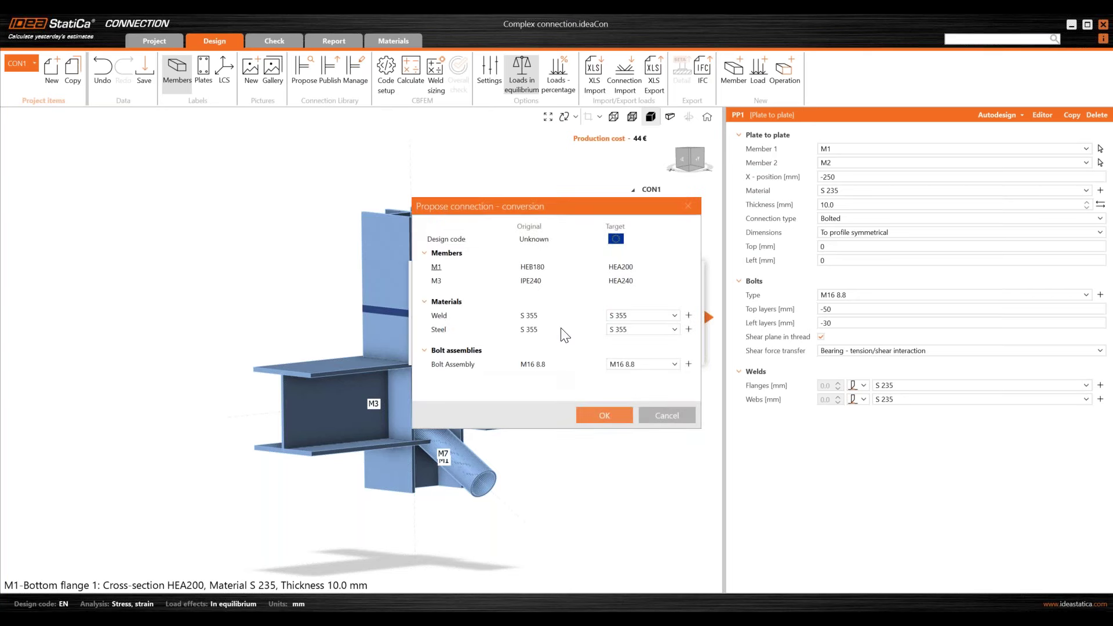
left_click(628, 315)
left_click(625, 332)
left_click(636, 330)
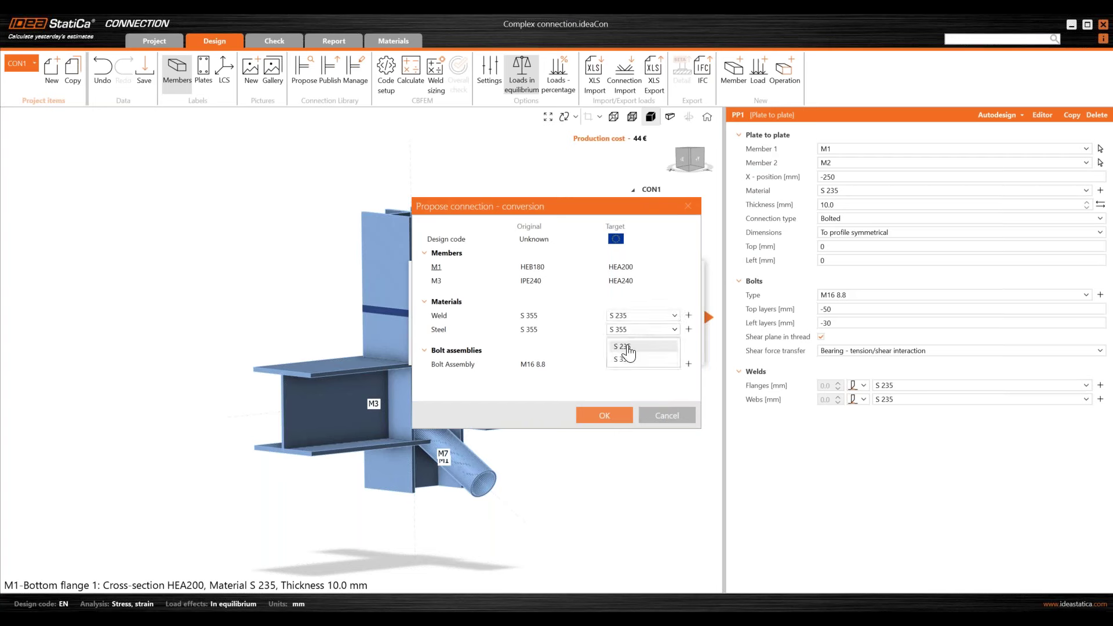
left_click(626, 346)
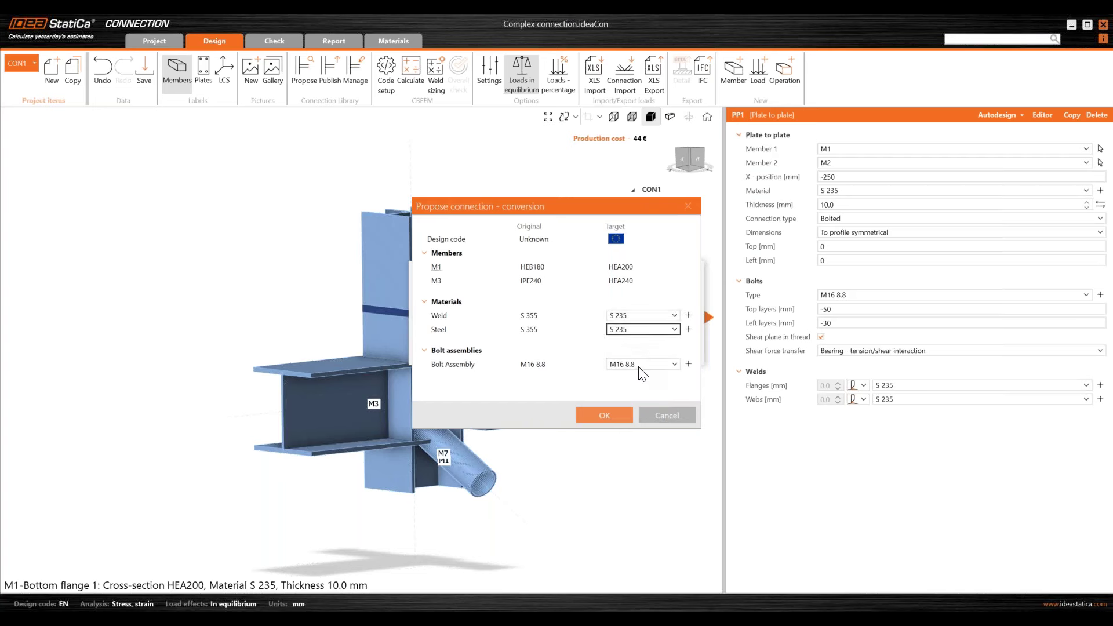
left_click(607, 411)
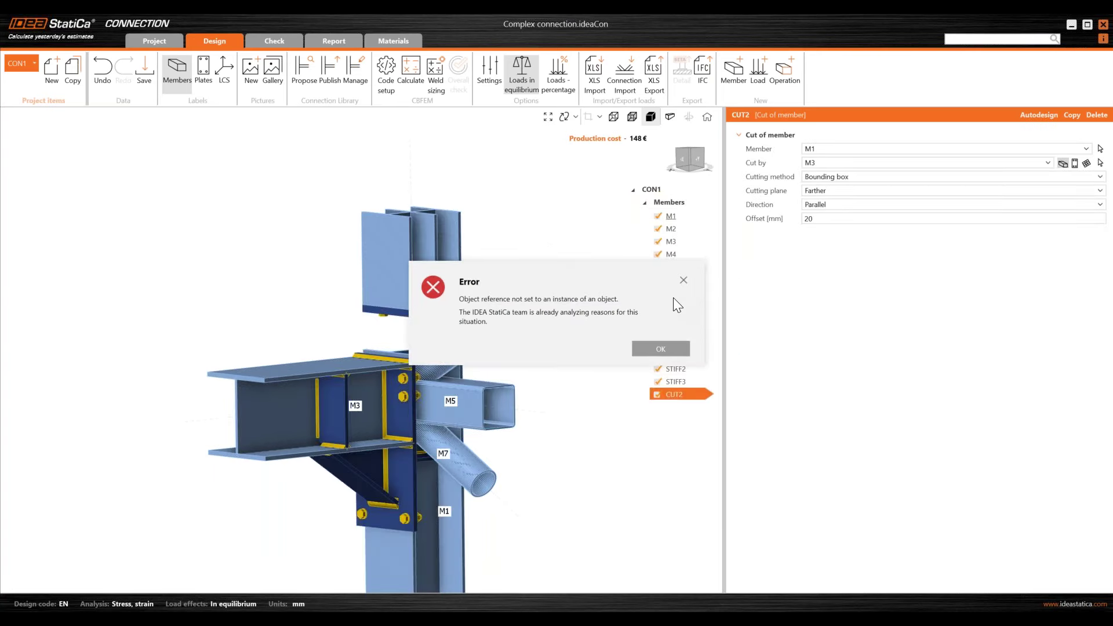
left_click(650, 346)
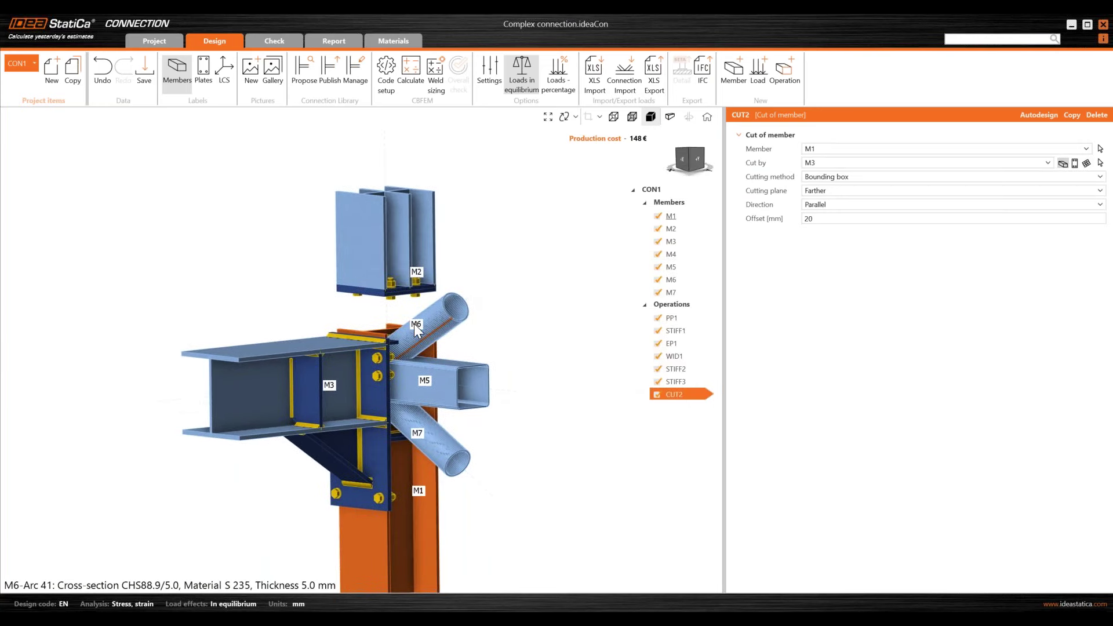
Step: Delete the CUT2 member cut operation from the joint
mouse_move(420, 326)
right_mouse_down()
mouse_move(397, 380)
mouse_move(436, 433)
mouse_move(474, 457)
mouse_move(412, 347)
right_mouse_up()
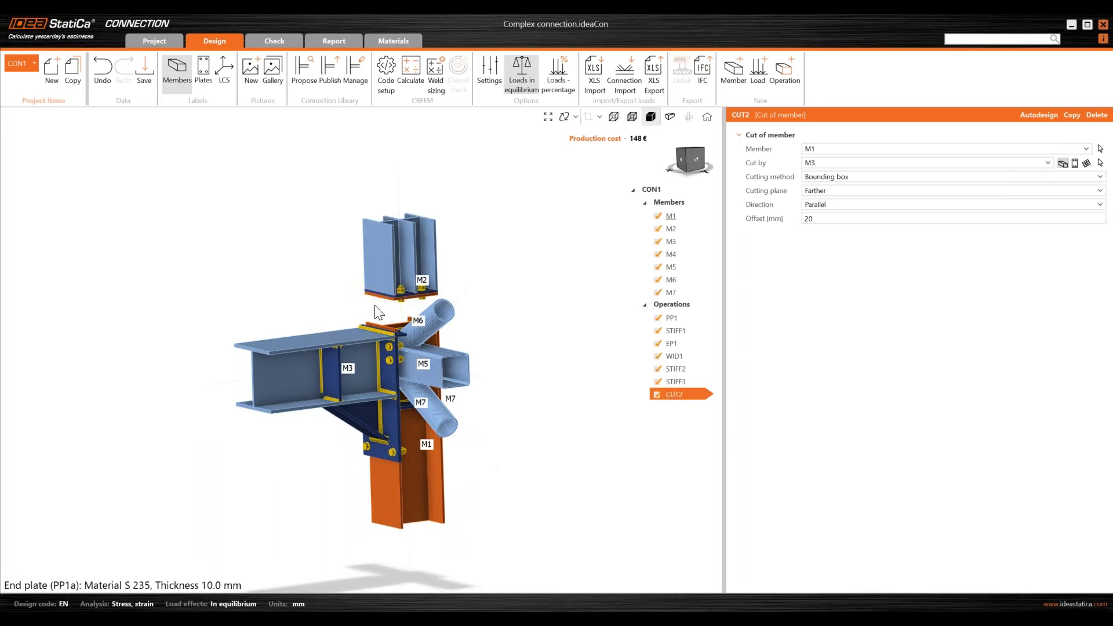
scroll(390, 326, "up", 3)
scroll(416, 304, "down", 3)
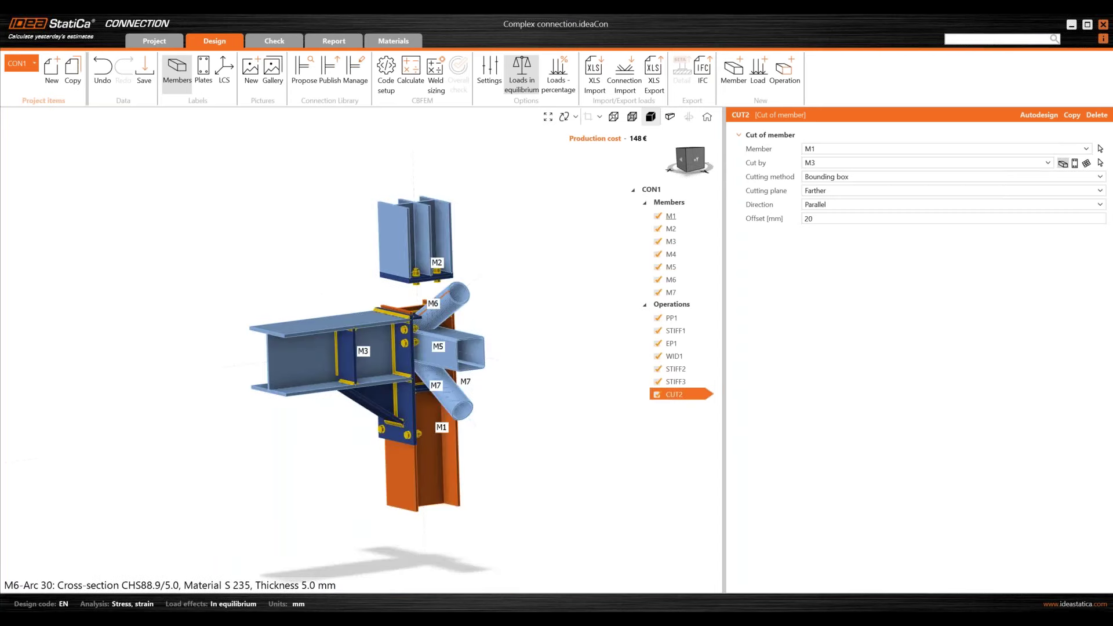
right_click_drag(418, 306, 429, 364)
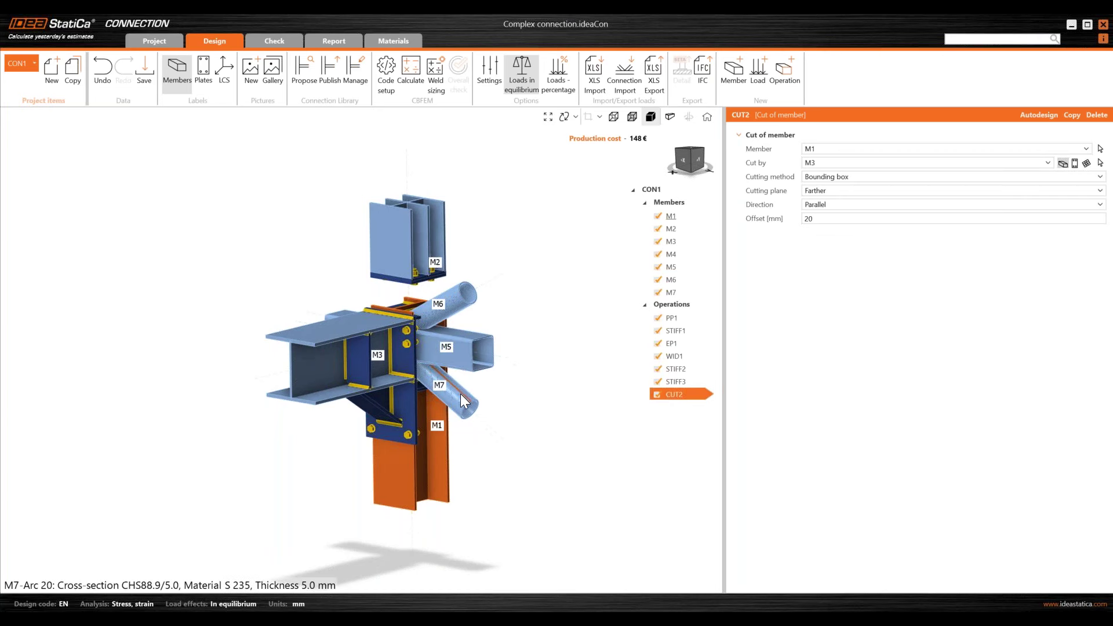
right_click(676, 394)
left_click(693, 417)
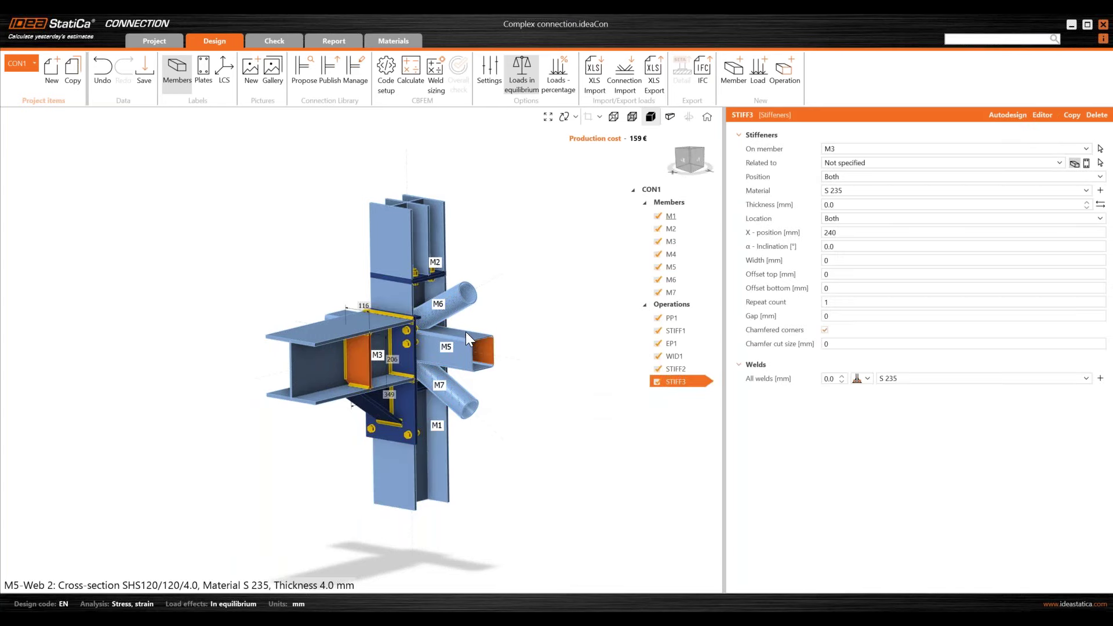
Step: Inspect the STIFF1 stiffener close up, then bring up EP1's end plate settings
scroll(430, 278, "up", 5)
right_click_drag(450, 303, 424, 400)
scroll(361, 353, "down", 5)
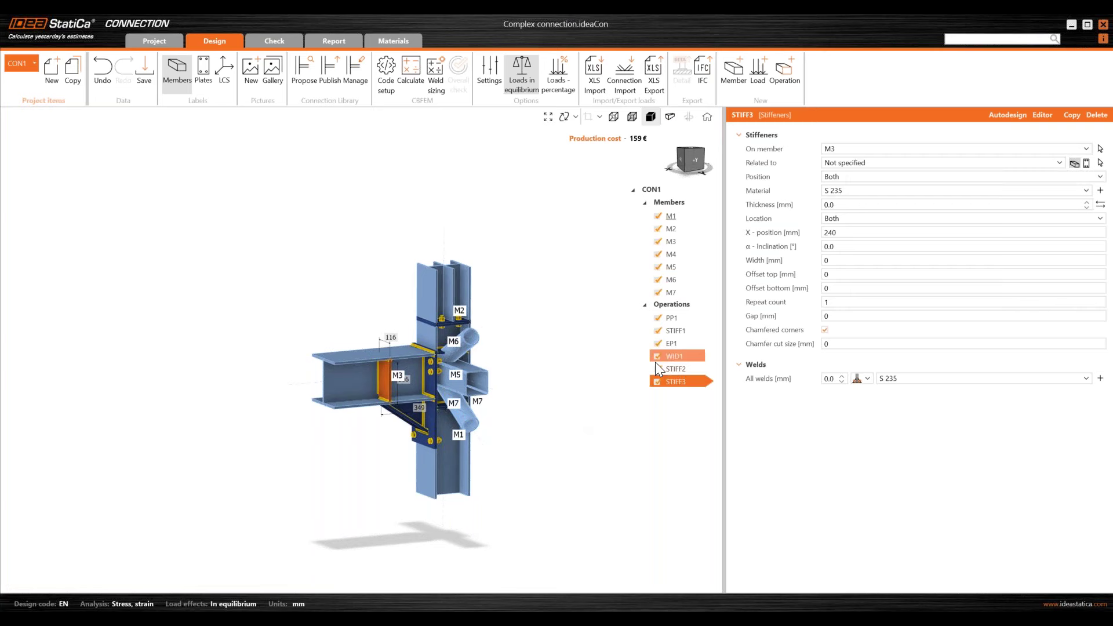
left_click(678, 332)
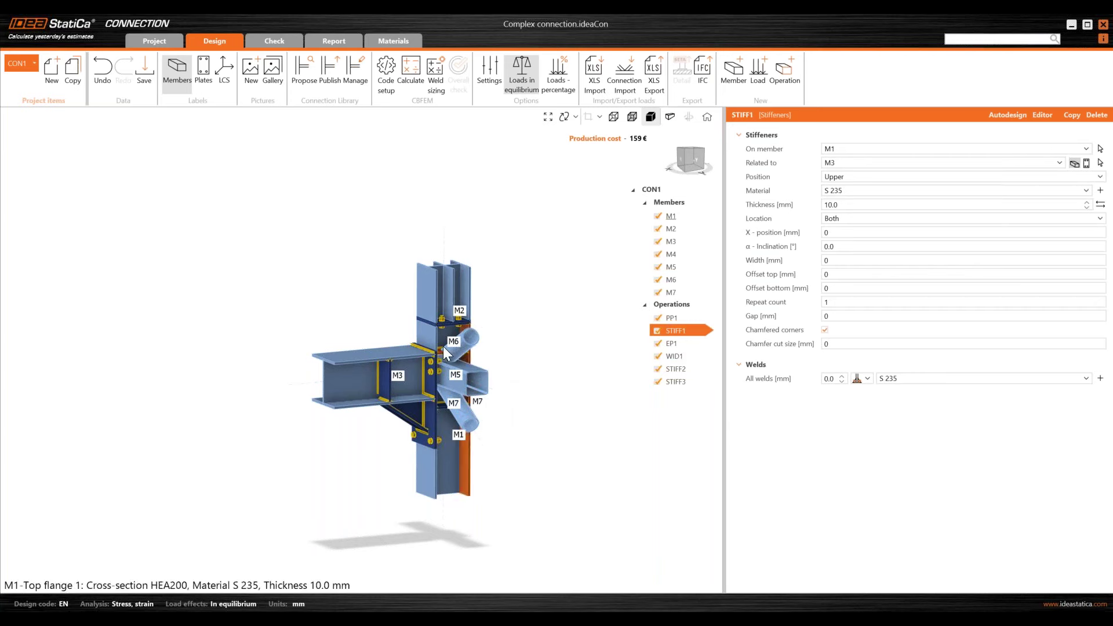
scroll(447, 345, "up", 5)
right_click_drag(451, 343, 399, 343)
scroll(382, 319, "down", 4)
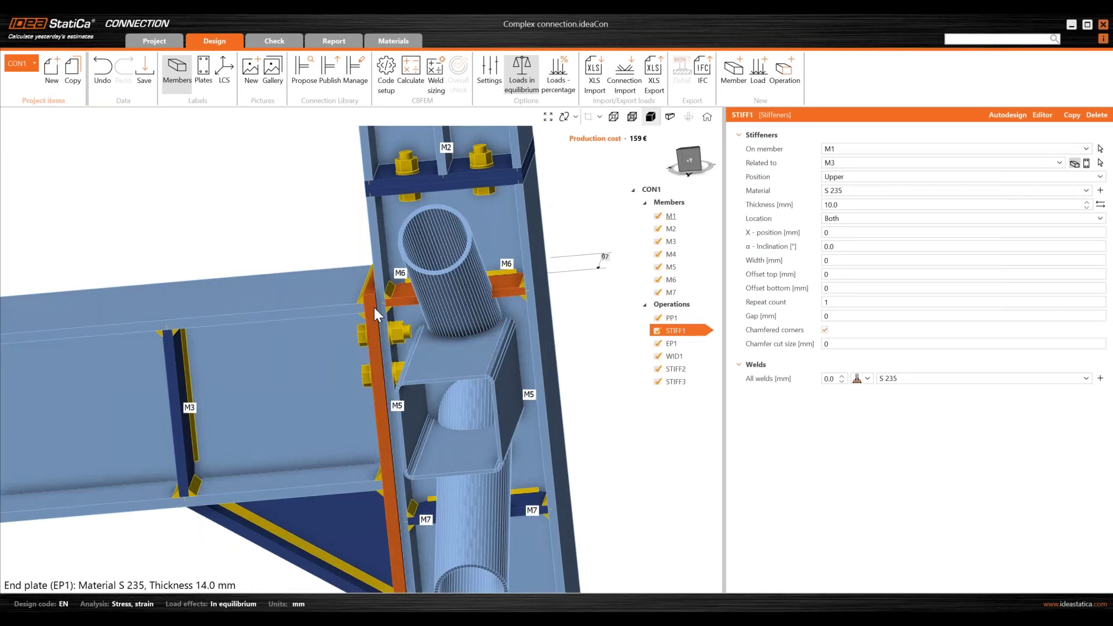
mouse_move(374, 307)
right_mouse_down()
mouse_move(381, 313)
mouse_move(322, 307)
mouse_move(360, 313)
right_mouse_up()
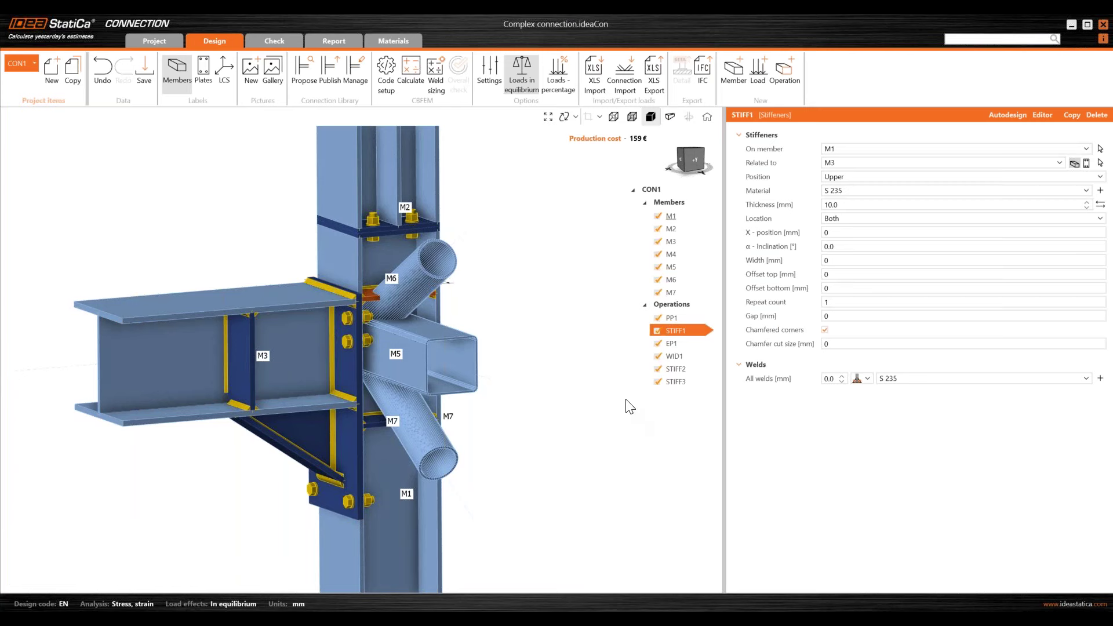
left_click(673, 344)
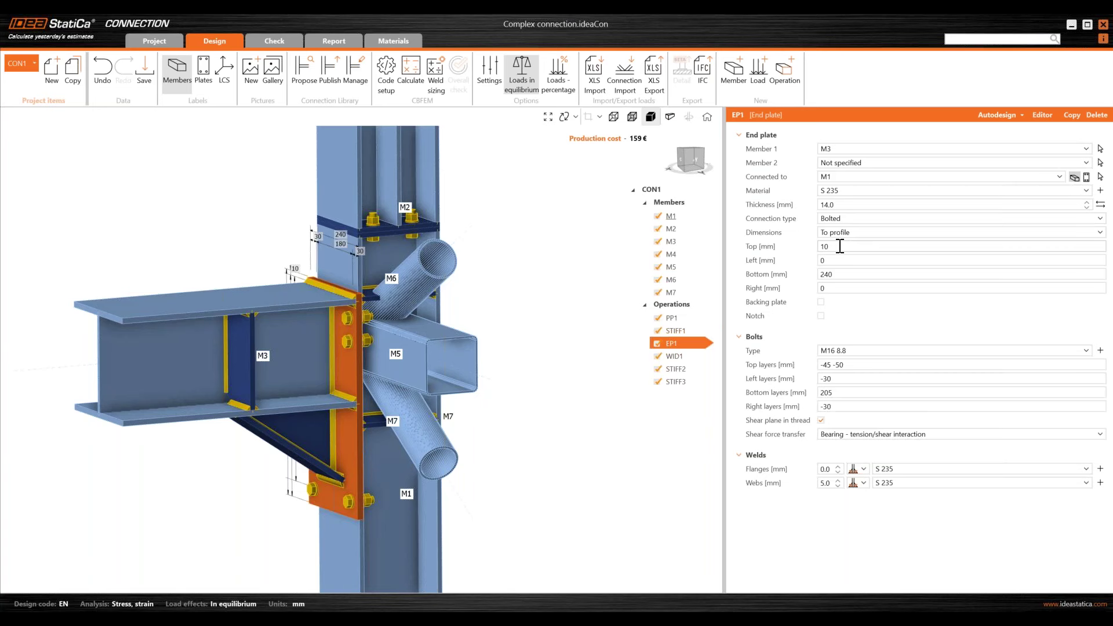
Step: Set the EP1 end plate's bottom extension to 220 mm
double_click(837, 275)
type("2")
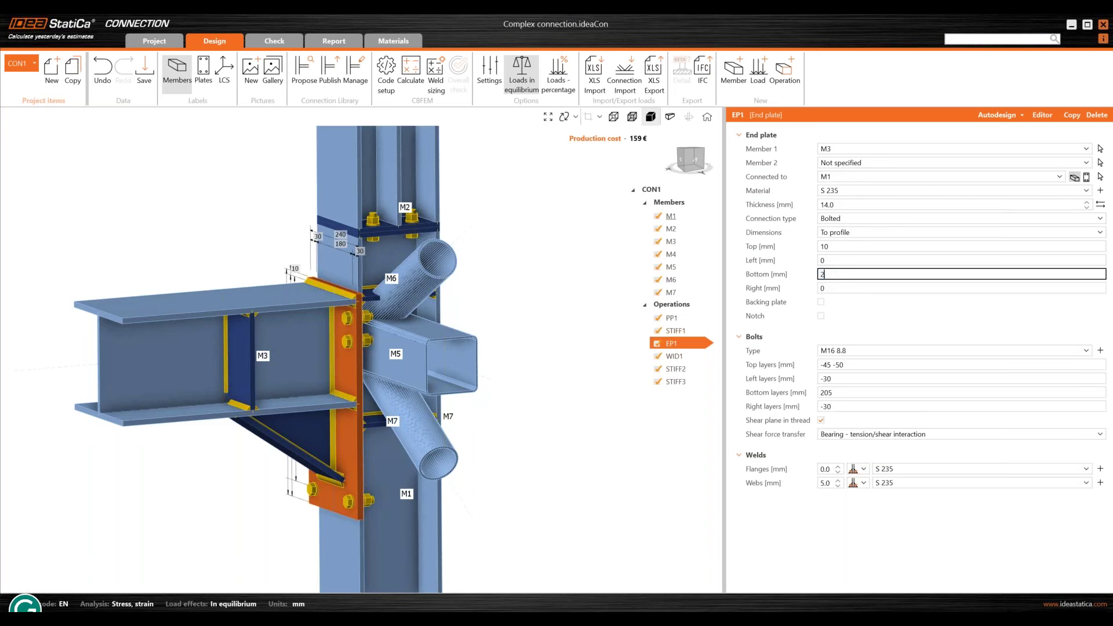
type("20")
key("Tab")
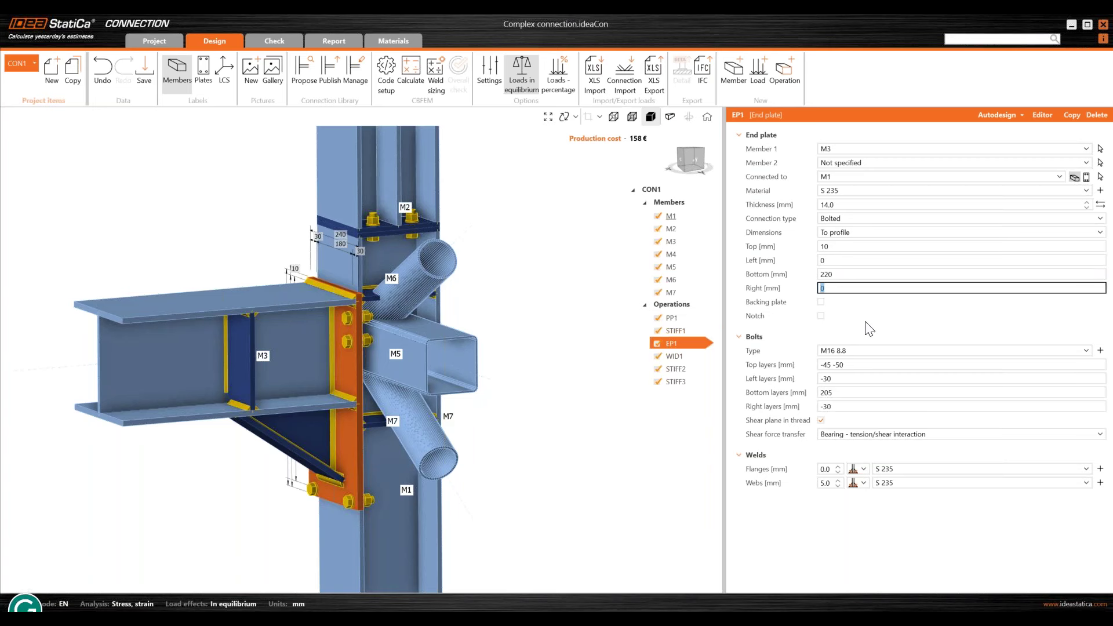
Step: Adjust EP1's bolt rows: add a top row, bottom layers 70 90, right layers -45
left_click(871, 364)
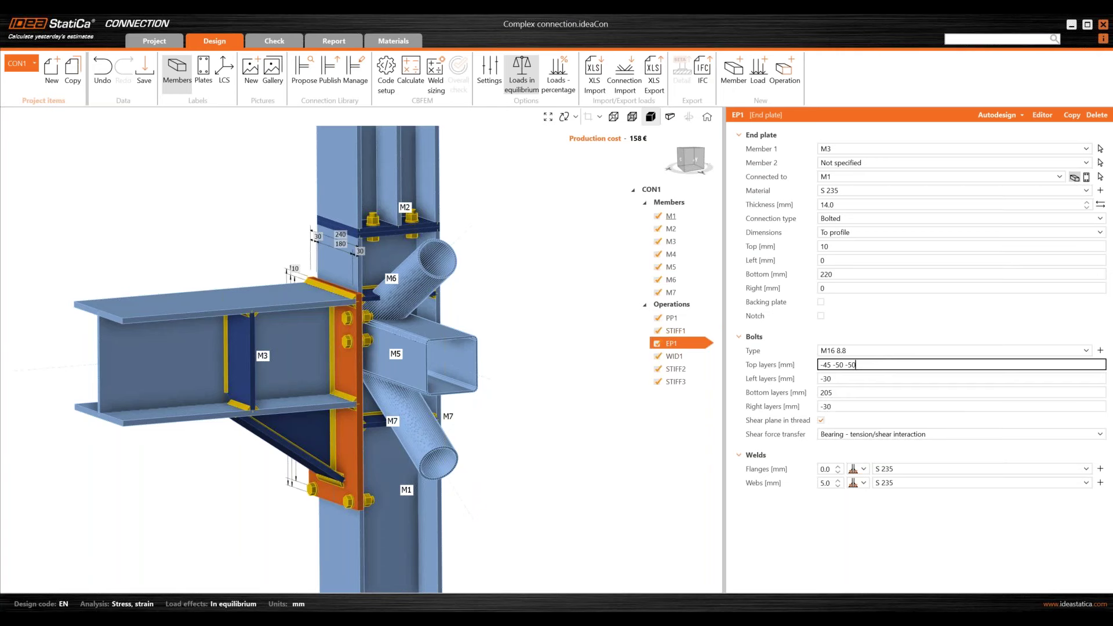
key("Tab")
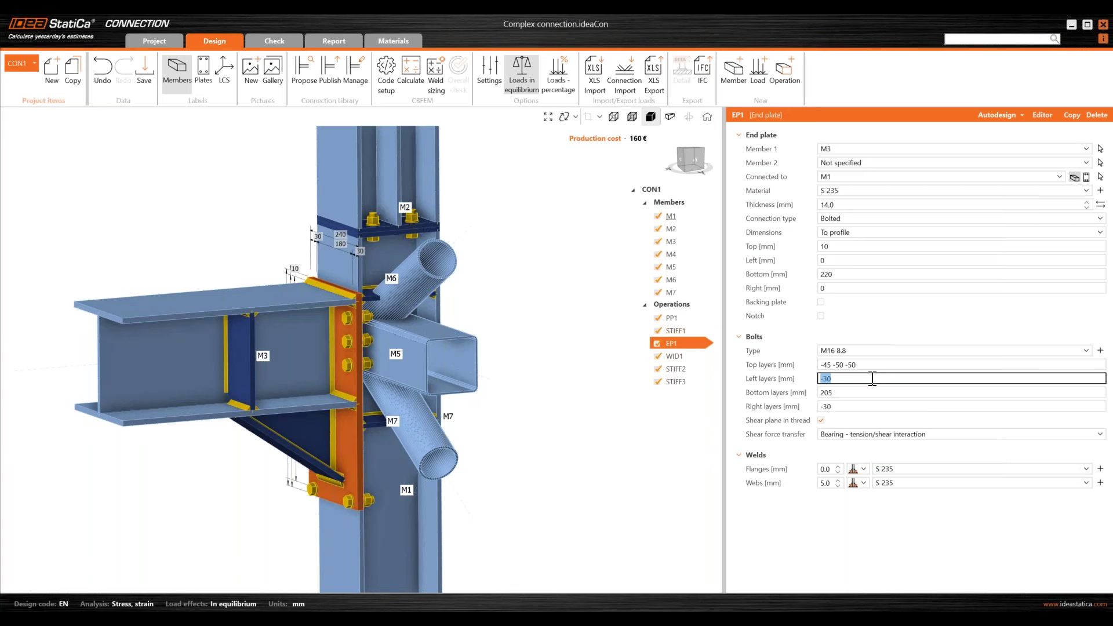
type("-45")
key("Tab")
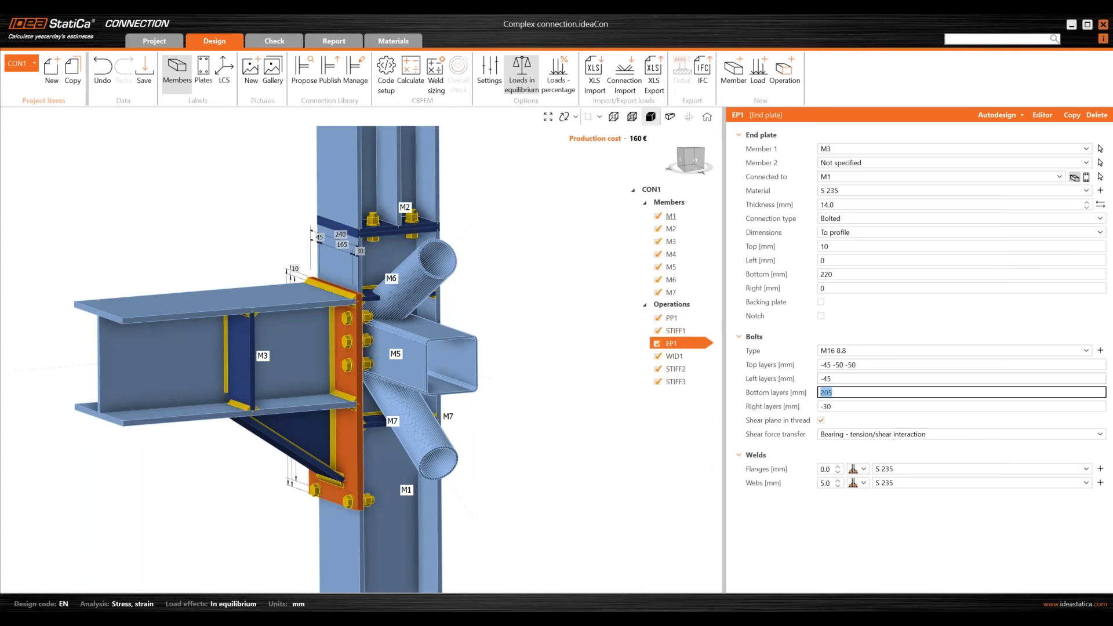
type("70 90")
key("Tab")
type("-")
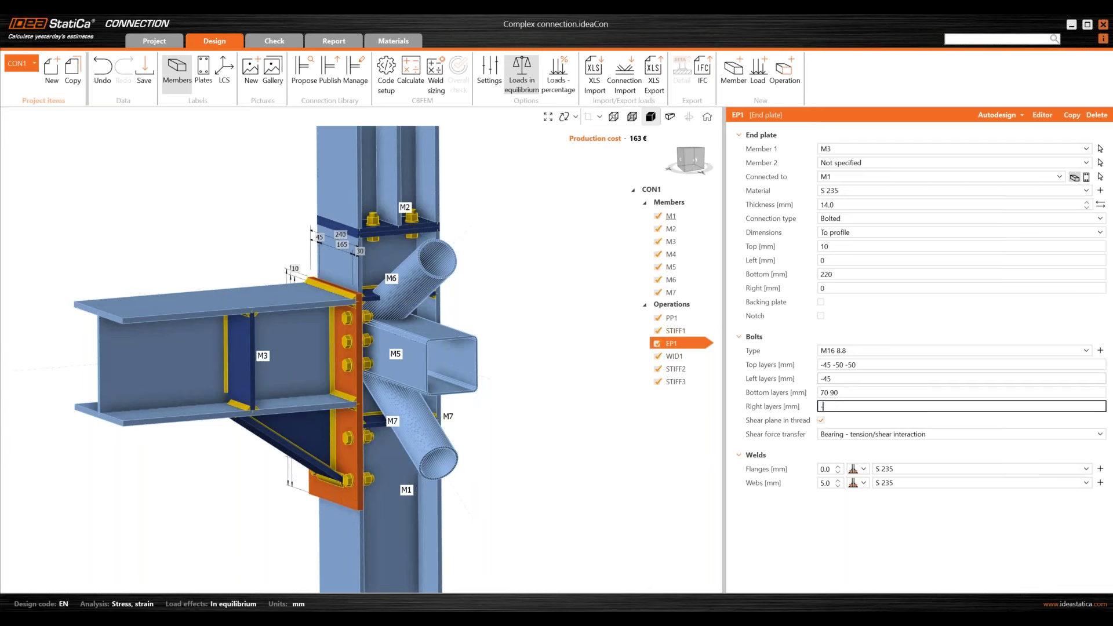
type("45")
key("Tab")
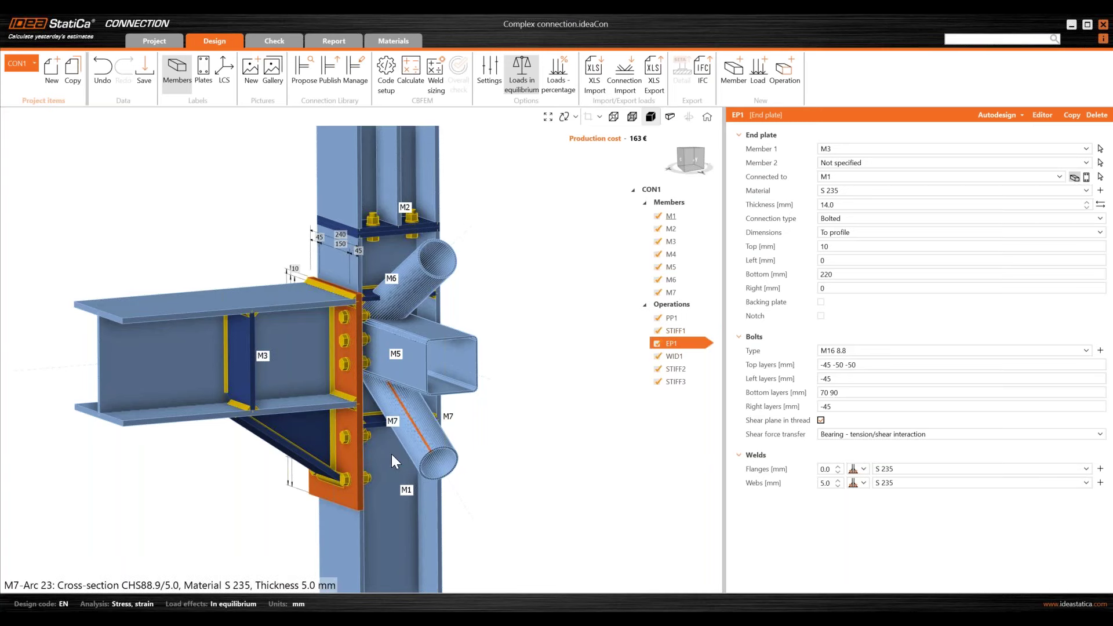
mouse_move(352, 442)
right_mouse_down()
mouse_move(434, 426)
mouse_move(355, 435)
right_mouse_up()
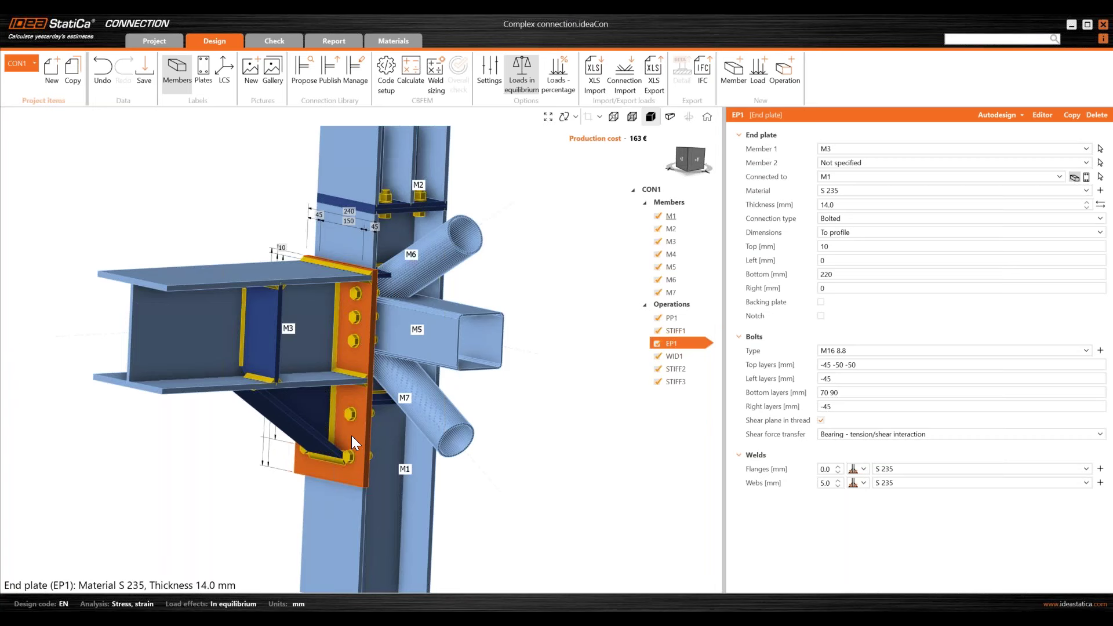
Step: Set EP1's web weld size to 0 mm and show the WID1 widener's settings
double_click(826, 483)
type("0")
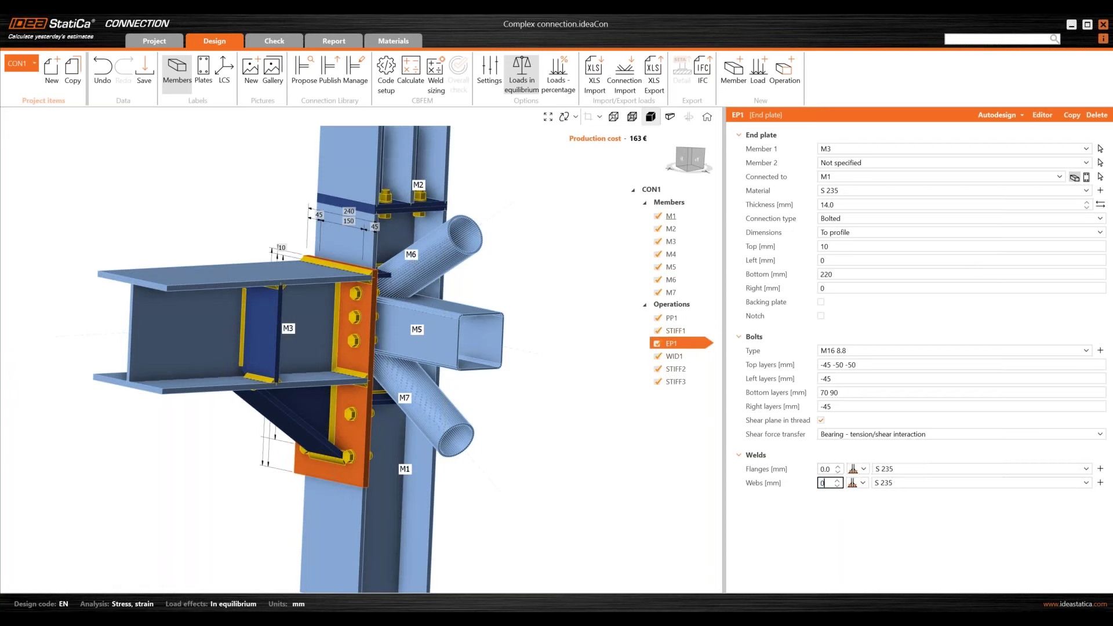
key("Return")
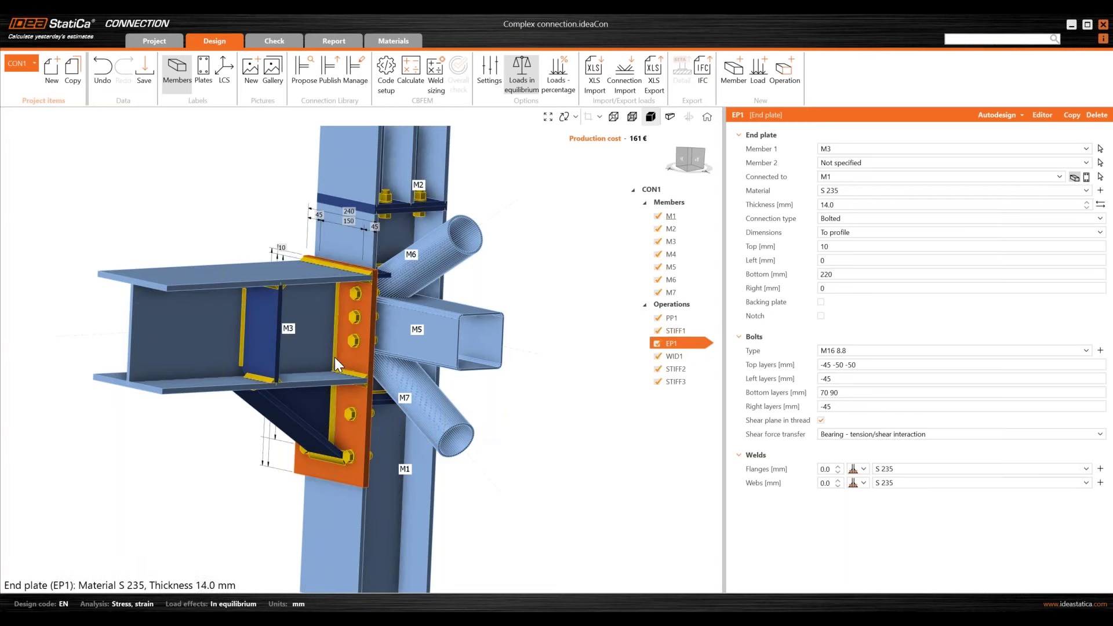
scroll(342, 373, "up", 4)
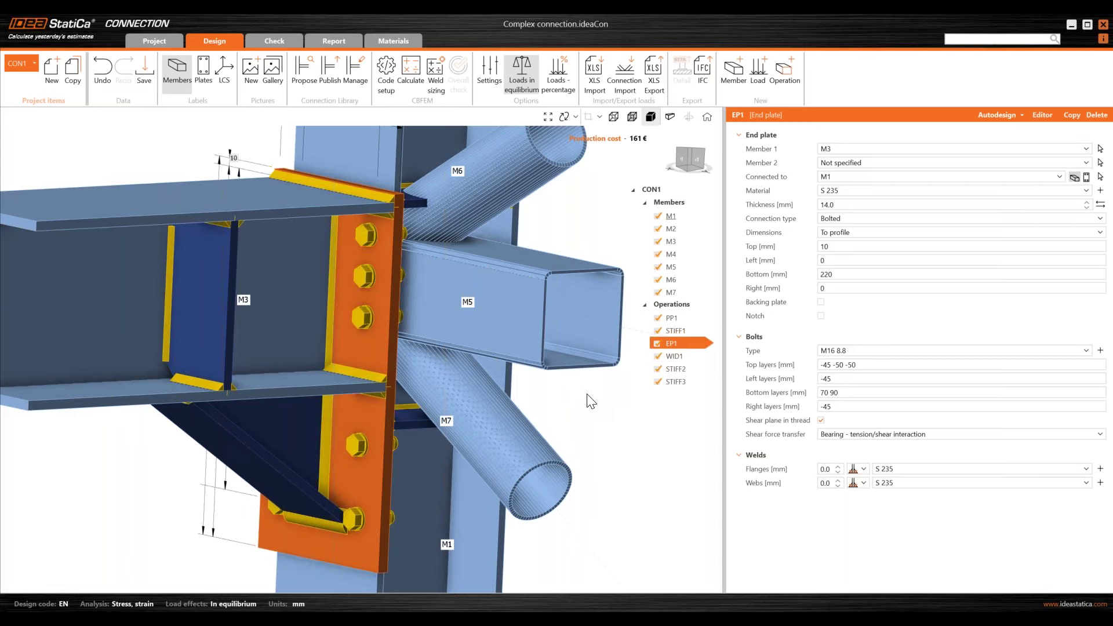
scroll(587, 398, "down", 4)
left_click(682, 355)
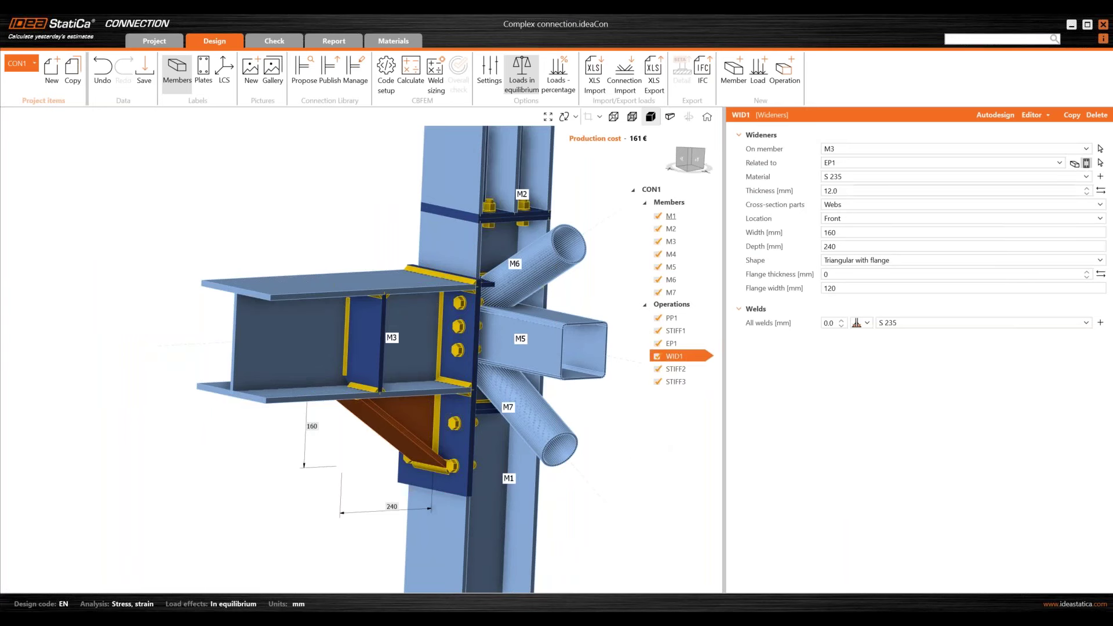
Step: Set the WID1 widener to 6.5 mm thick, 200 mm wide and 250 mm deep
left_click(861, 190)
type("6.5")
key("Tab")
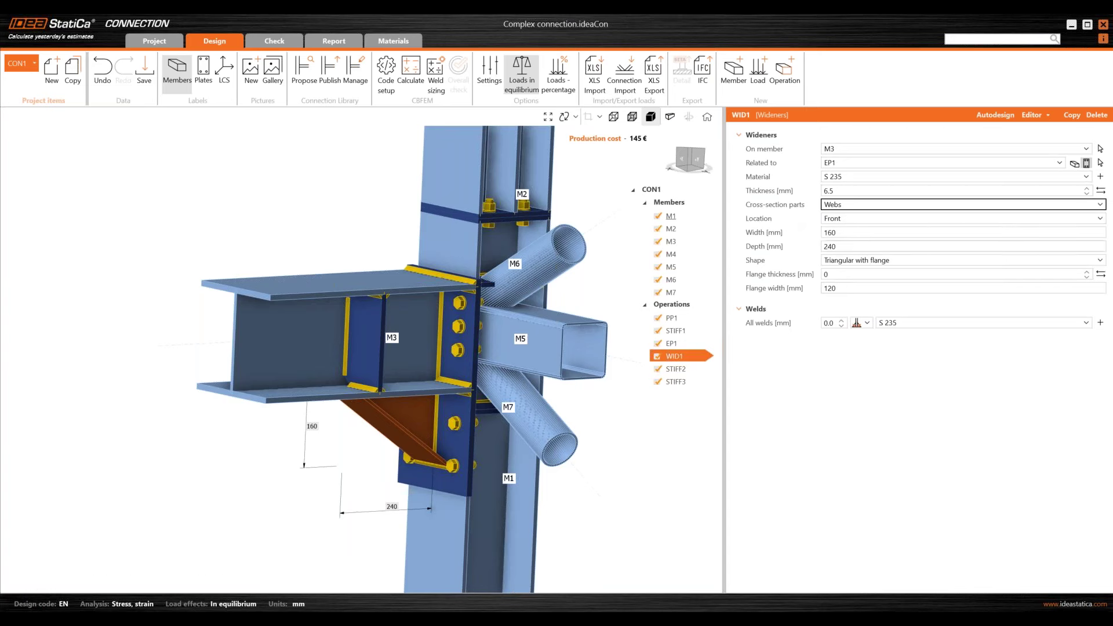
left_click(847, 232)
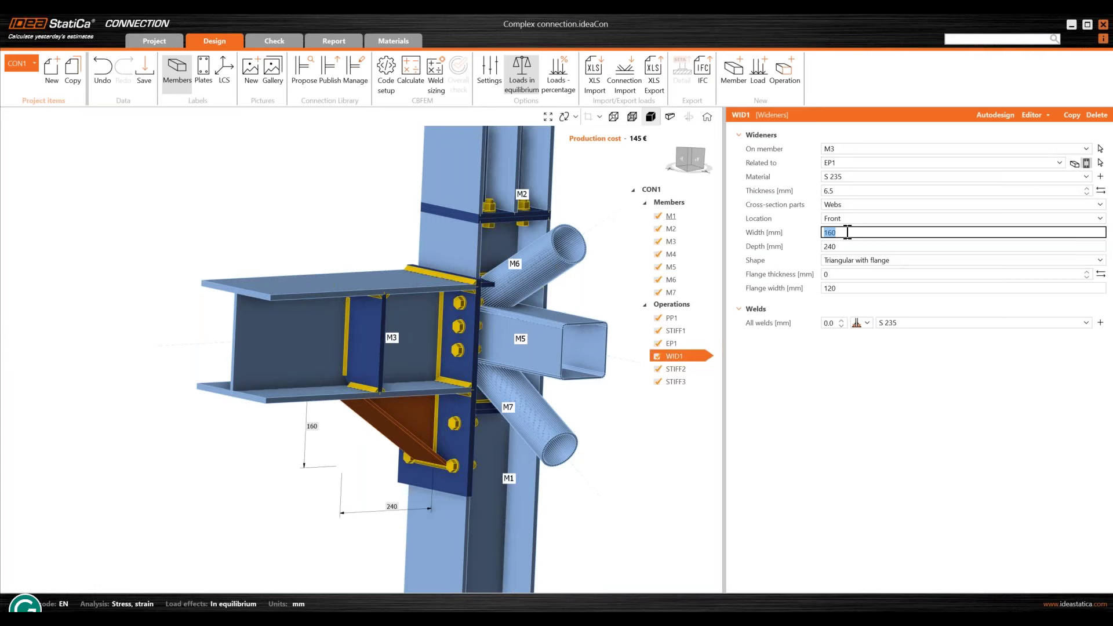
type("200")
key("Tab")
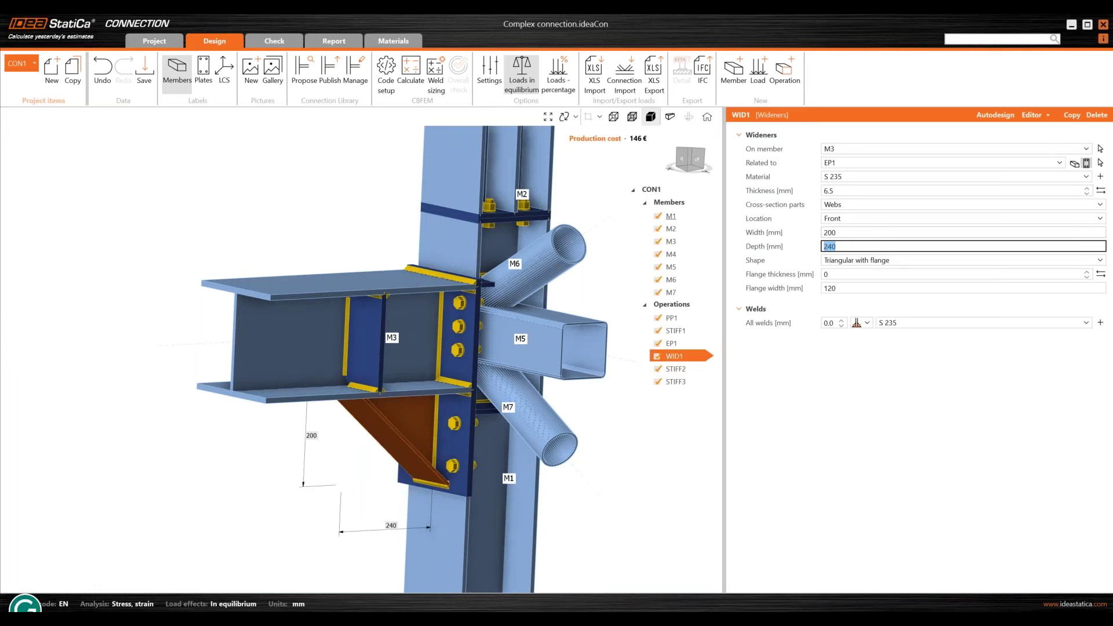
type("250")
key("Tab")
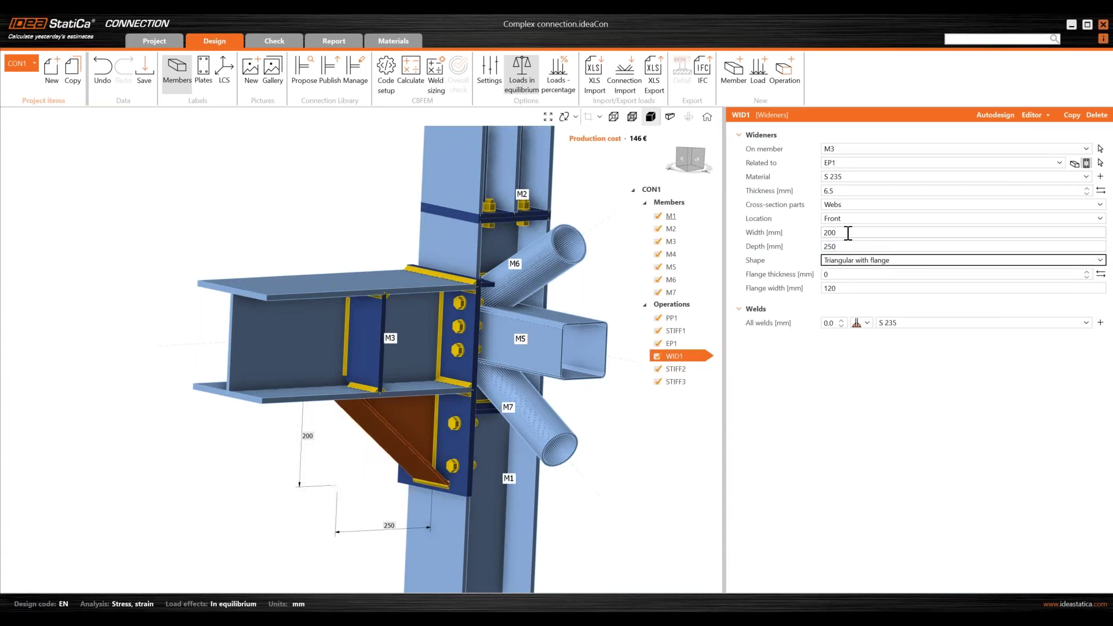
Step: Give the widener a 10 mm flange thickness and orbit around the flange to check it
left_click(394, 435)
right_click_drag(394, 435, 366, 449)
left_click(844, 277)
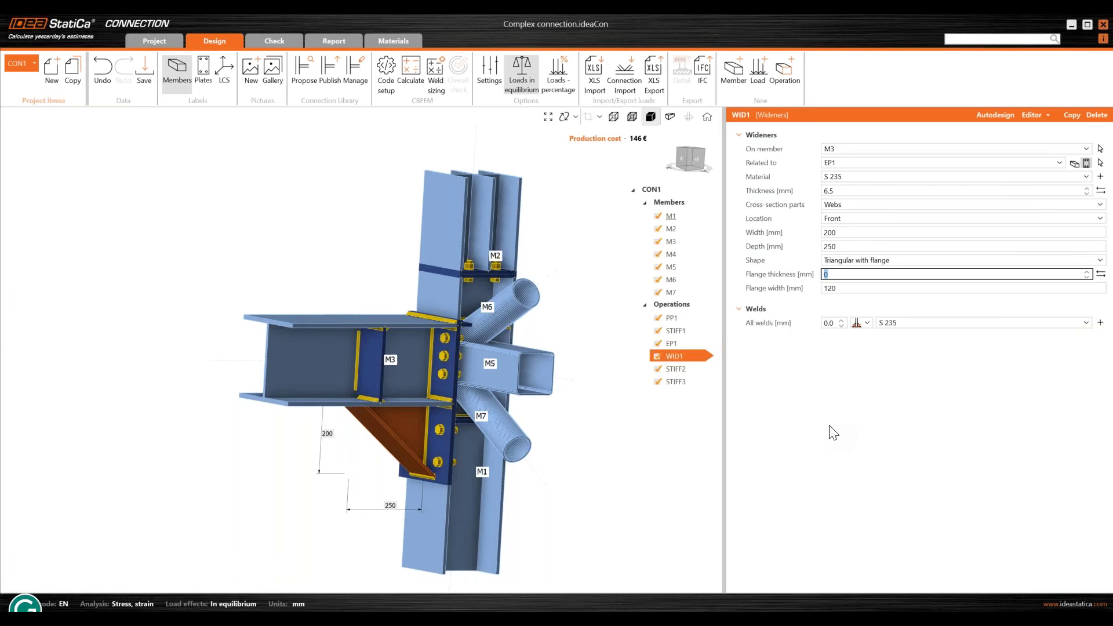
type("10")
key("Tab")
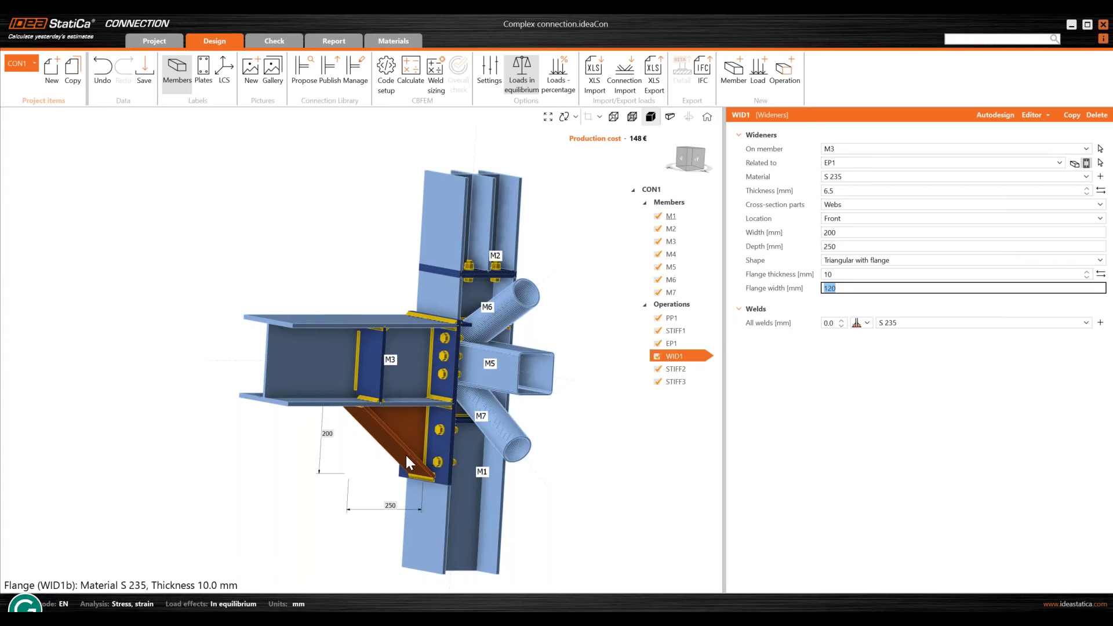
scroll(404, 460, "up", 2)
right_click_drag(390, 455, 415, 421)
scroll(394, 450, "up", 3)
scroll(376, 400, "down", 5)
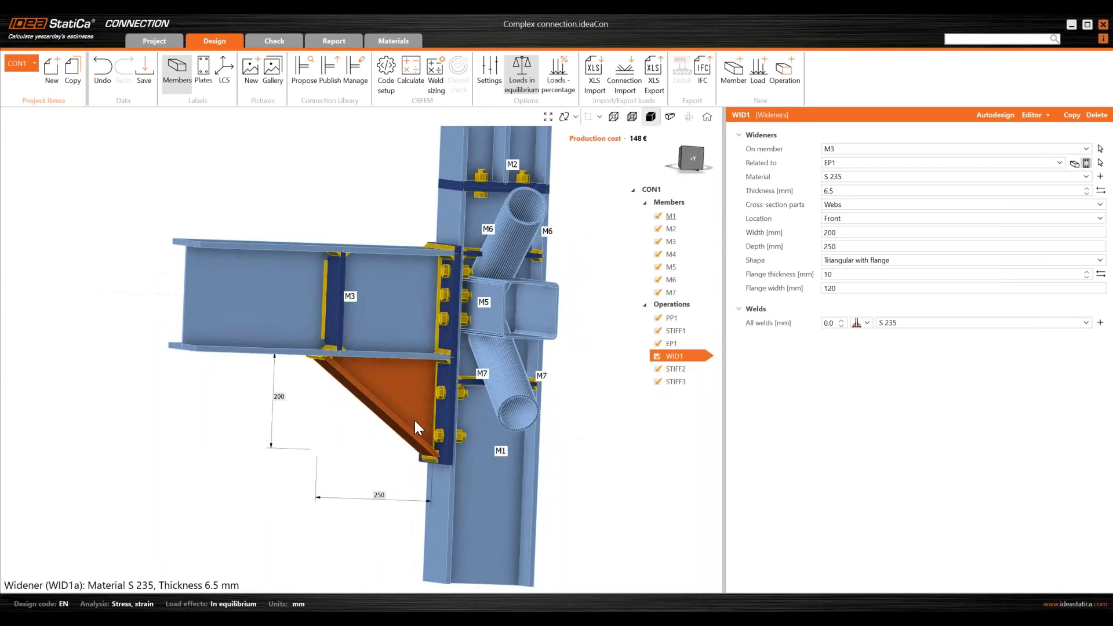
Step: Select stiffener STIFF2 and set its X-position to 0
left_click(690, 369)
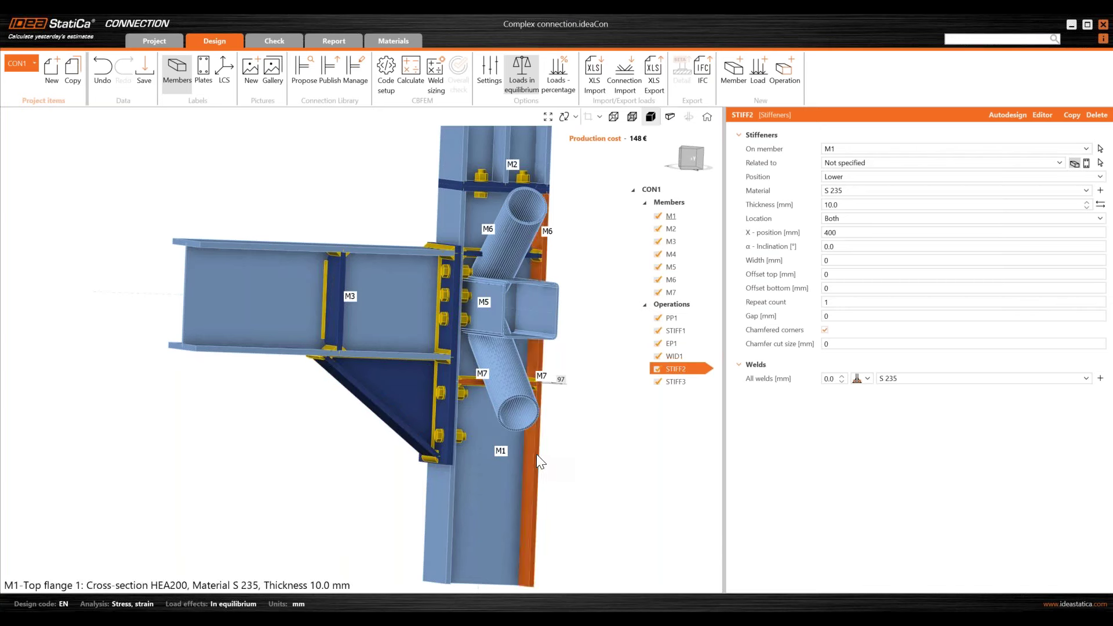
left_click(828, 234)
type("0")
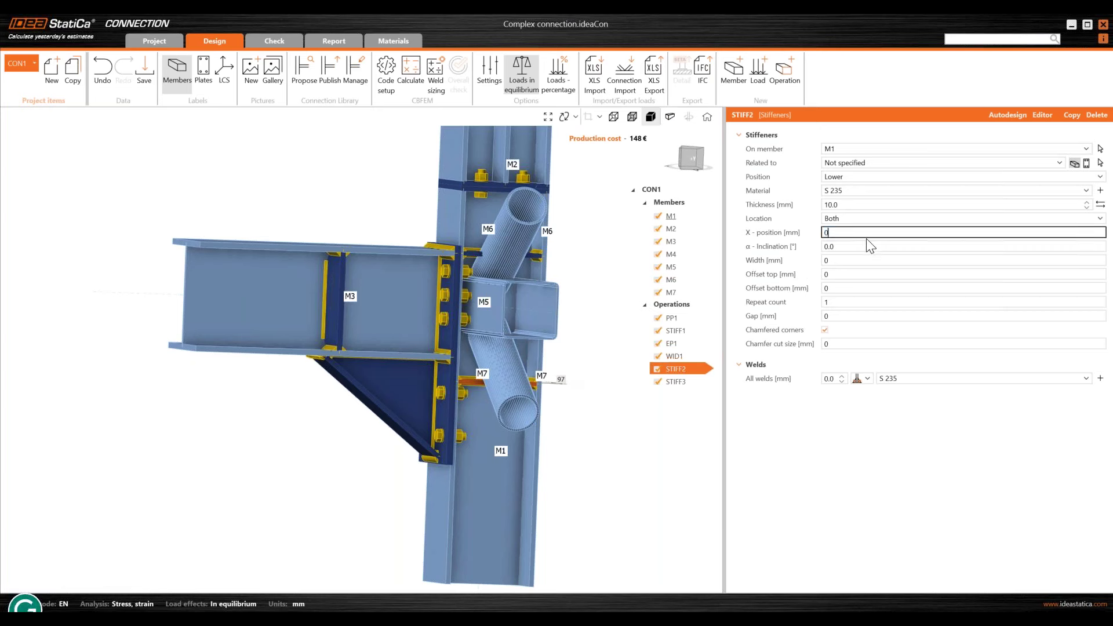
key("Tab")
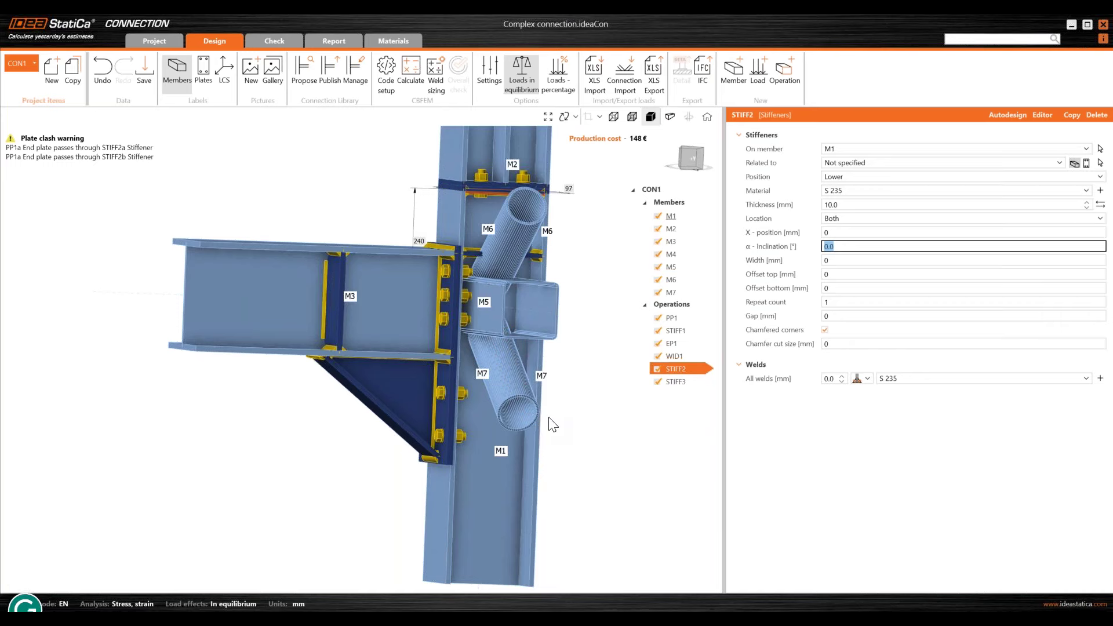
scroll(506, 345, "down", 3)
scroll(497, 276, "up", 5)
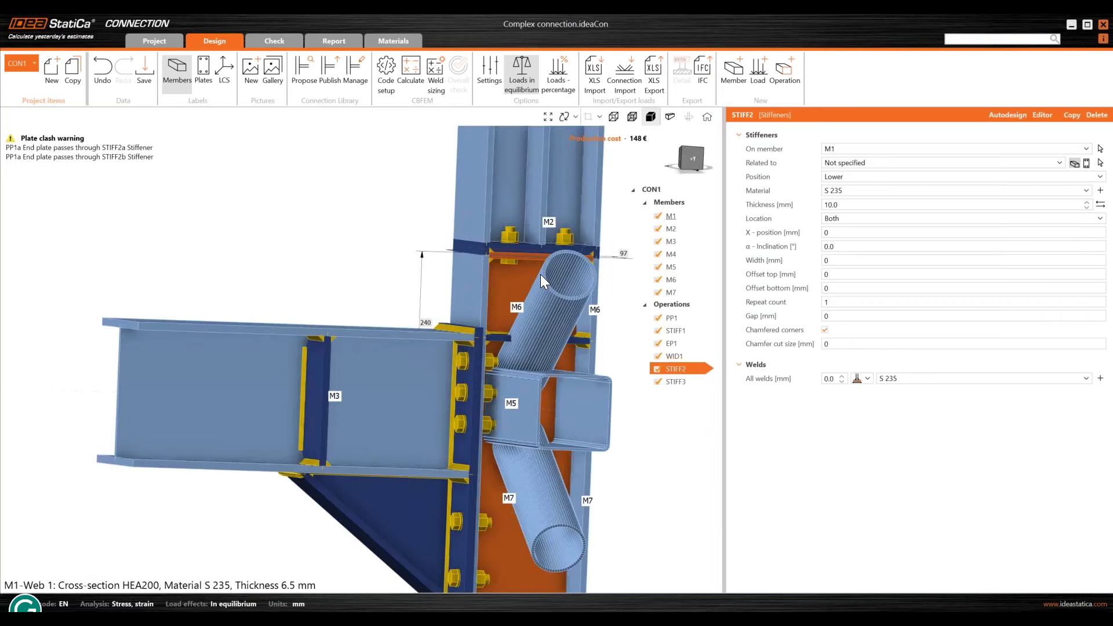
scroll(542, 419, "down", 2)
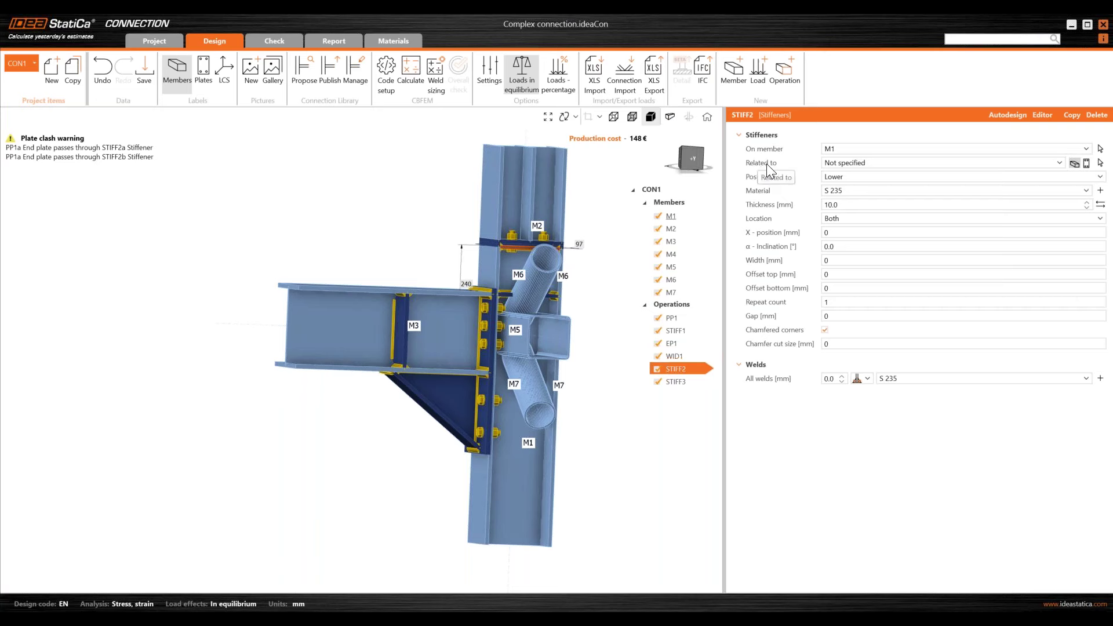
Step: Relate the STIFF2 stiffener to the WID1b widener flange picked in the 3D view
left_click(1101, 163)
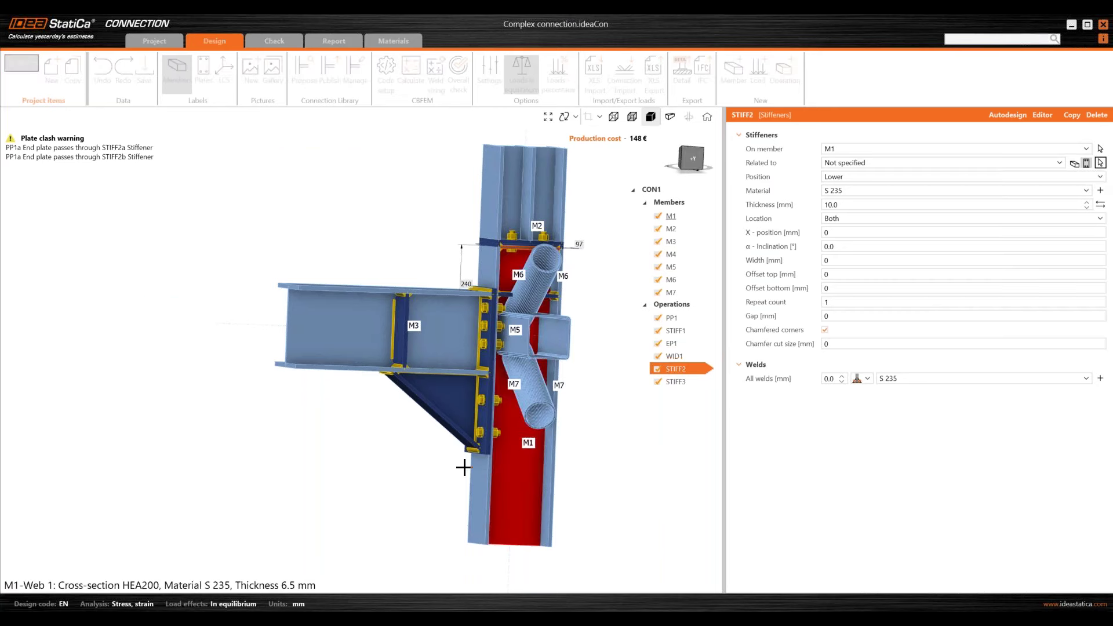
scroll(463, 467, "up", 5)
left_click(461, 400)
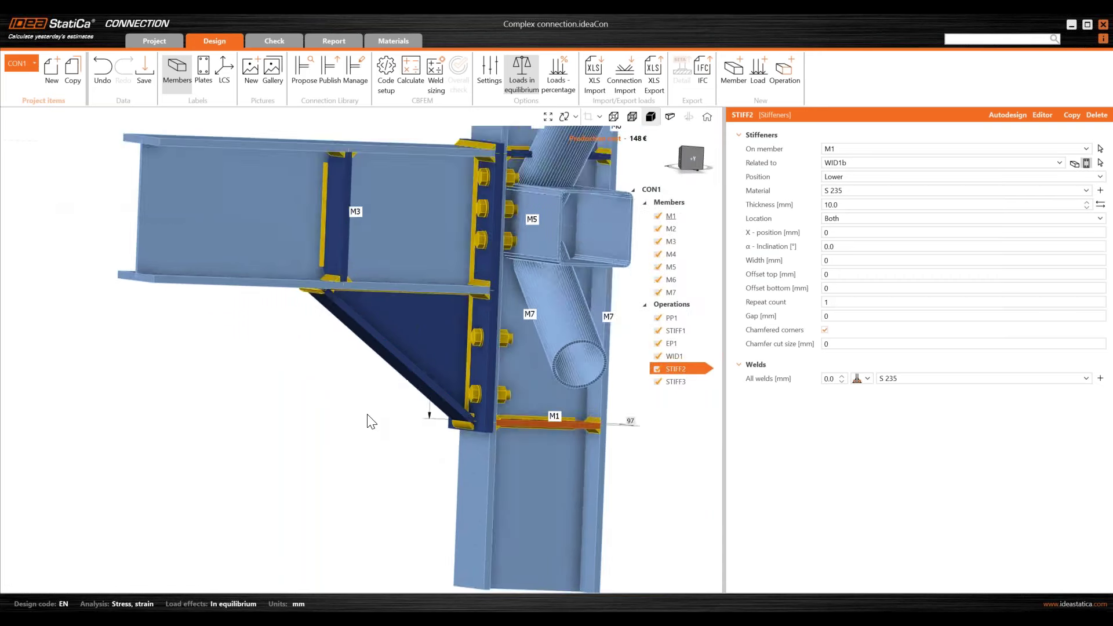
scroll(371, 421, "down", 3)
right_click_drag(371, 421, 265, 411)
scroll(219, 385, "up", 5)
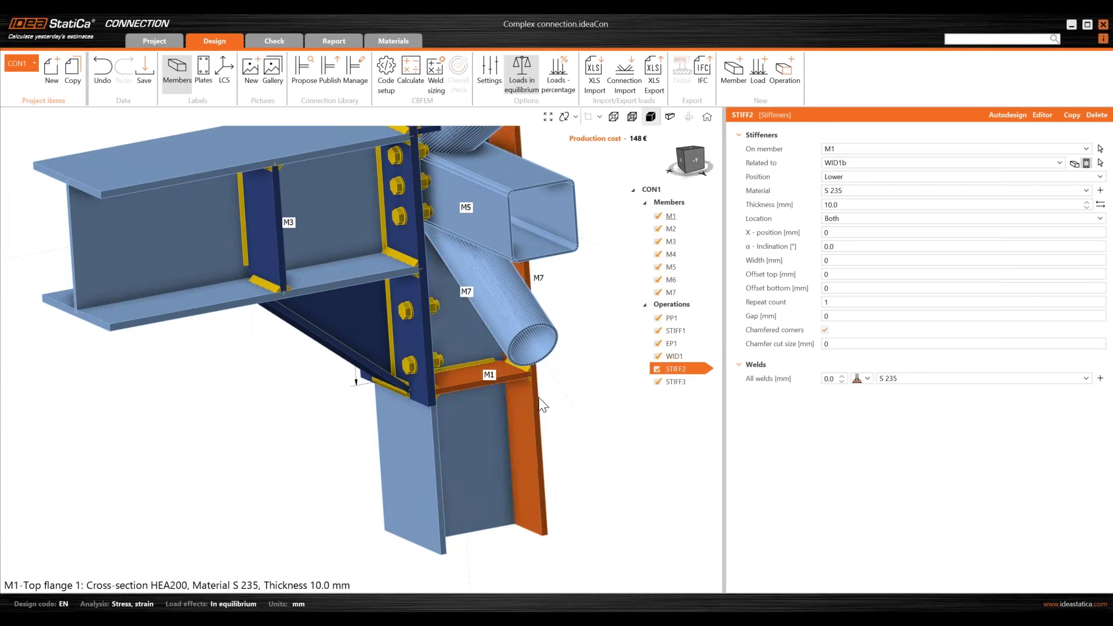
left_click(678, 382)
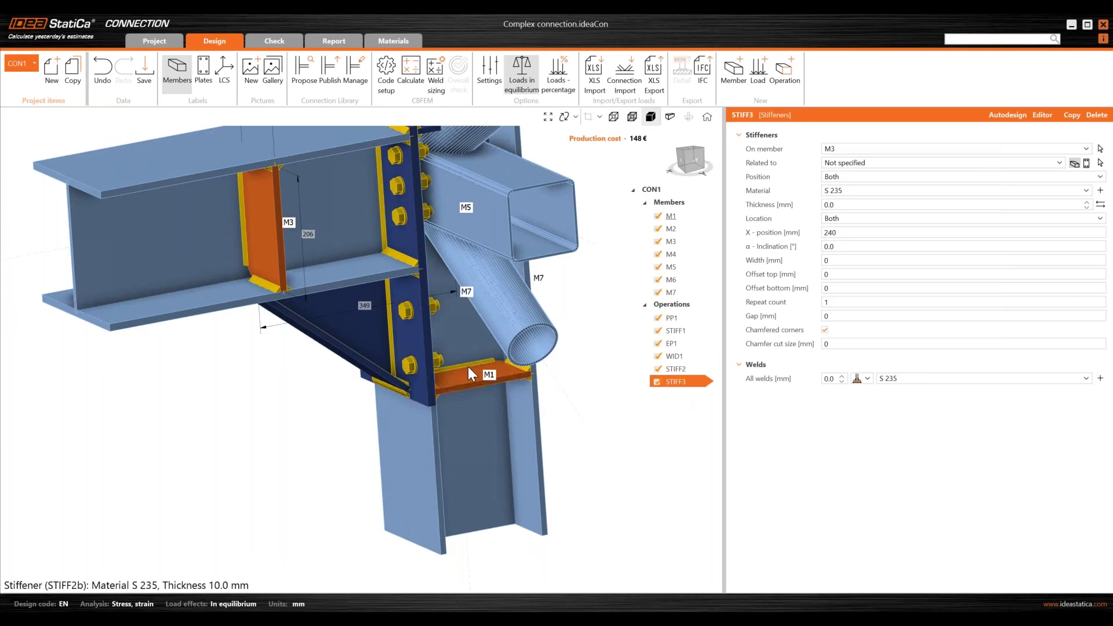
left_click(850, 205)
type("10")
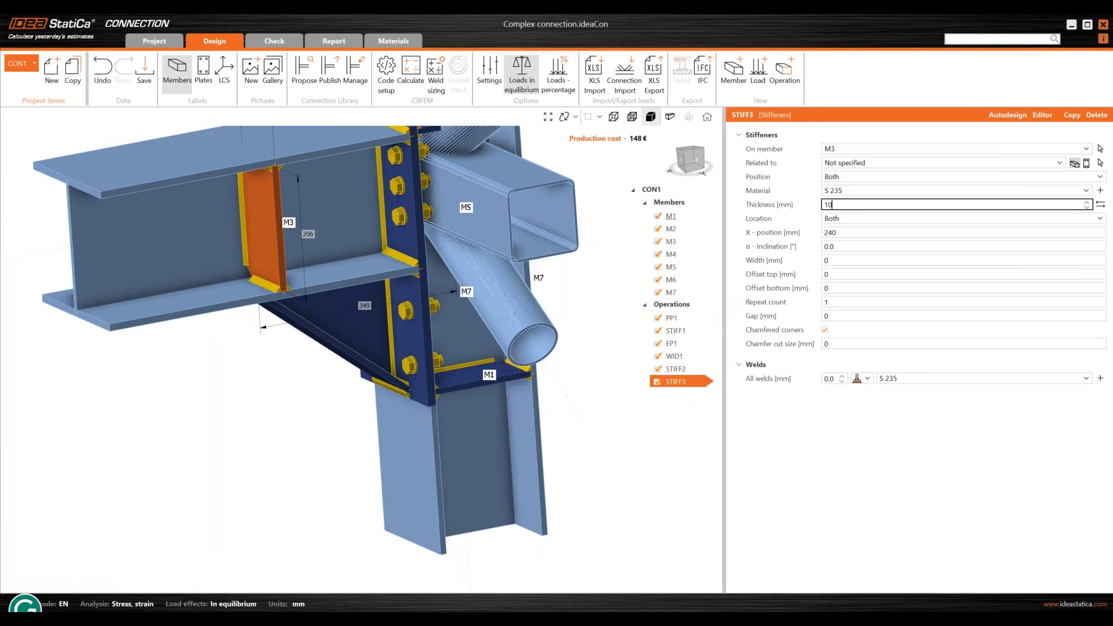
key("Tab")
left_click(1087, 163)
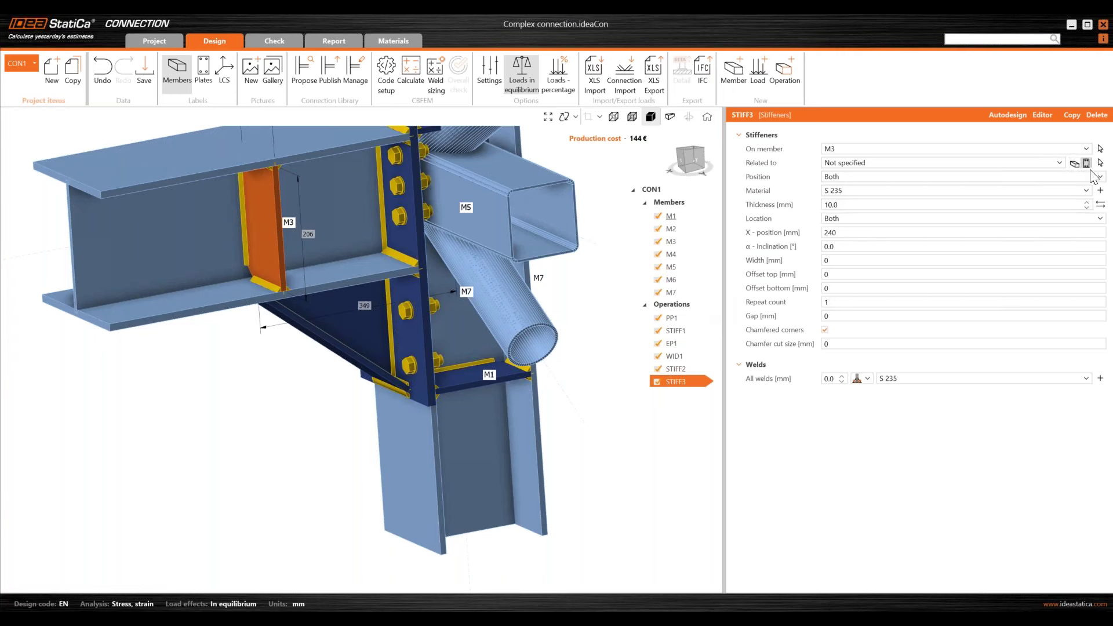
left_click(274, 314)
right_click_drag(301, 377, 255, 405)
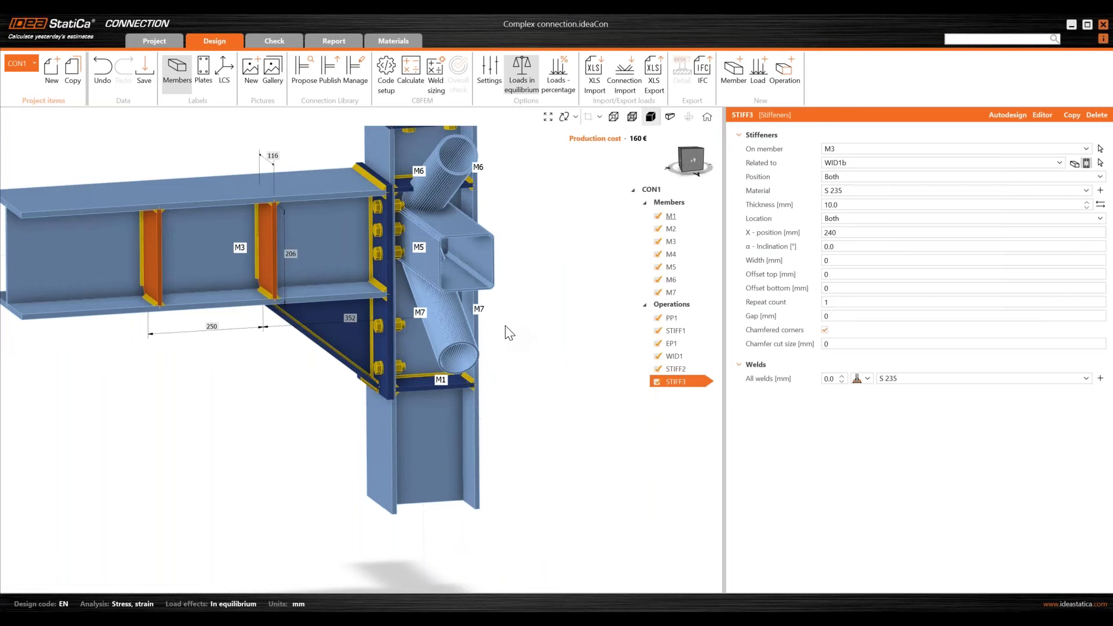
double_click(846, 231)
type("0")
key("Tab")
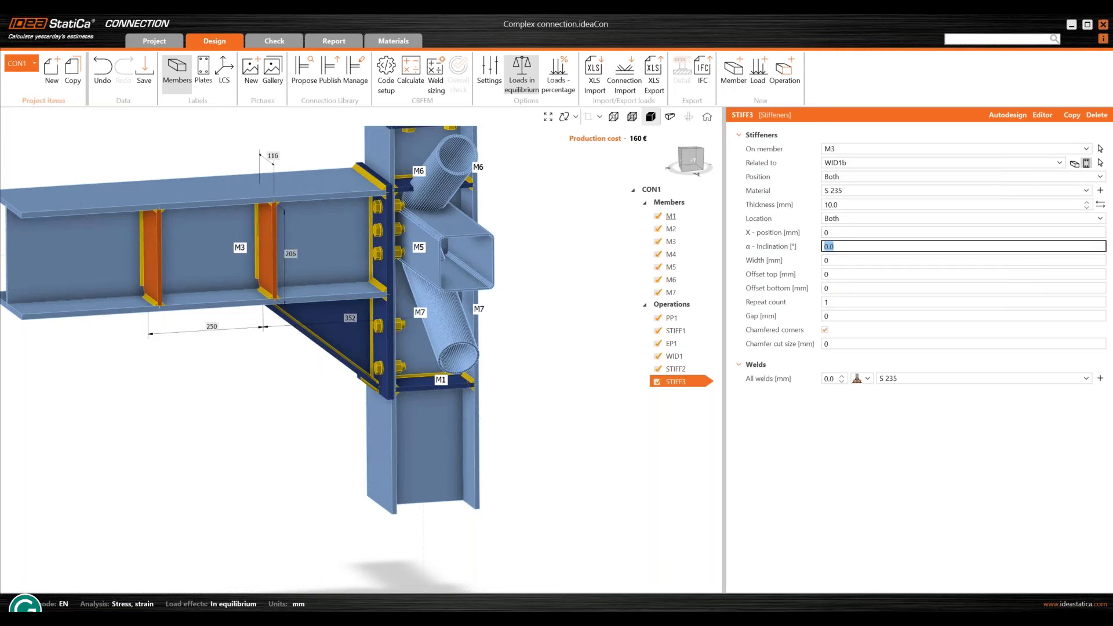
left_click(845, 180)
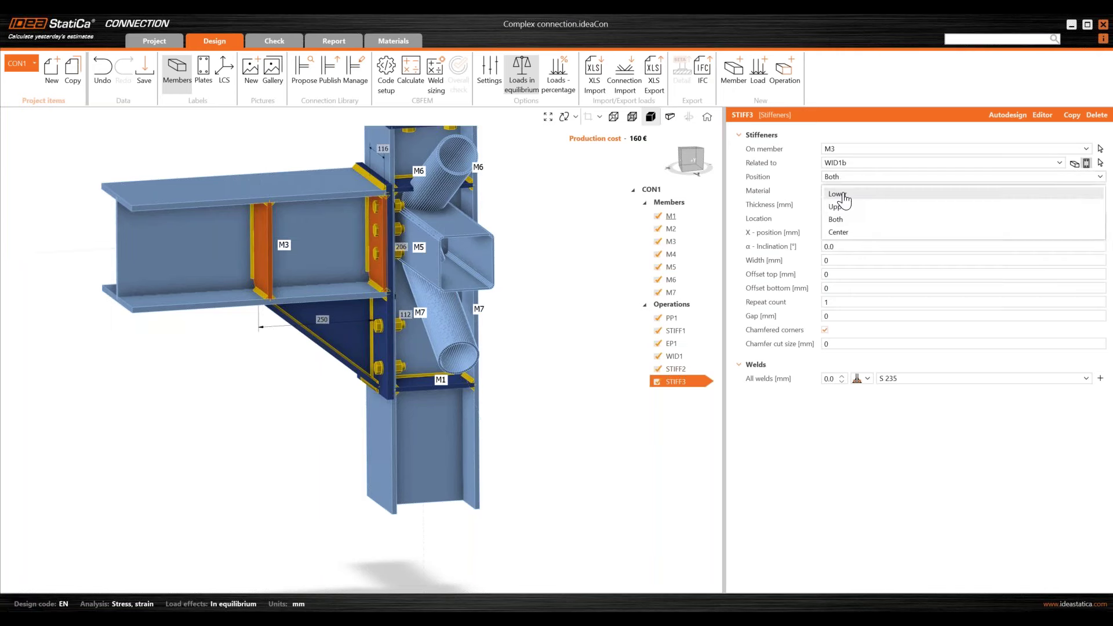
left_click(843, 197)
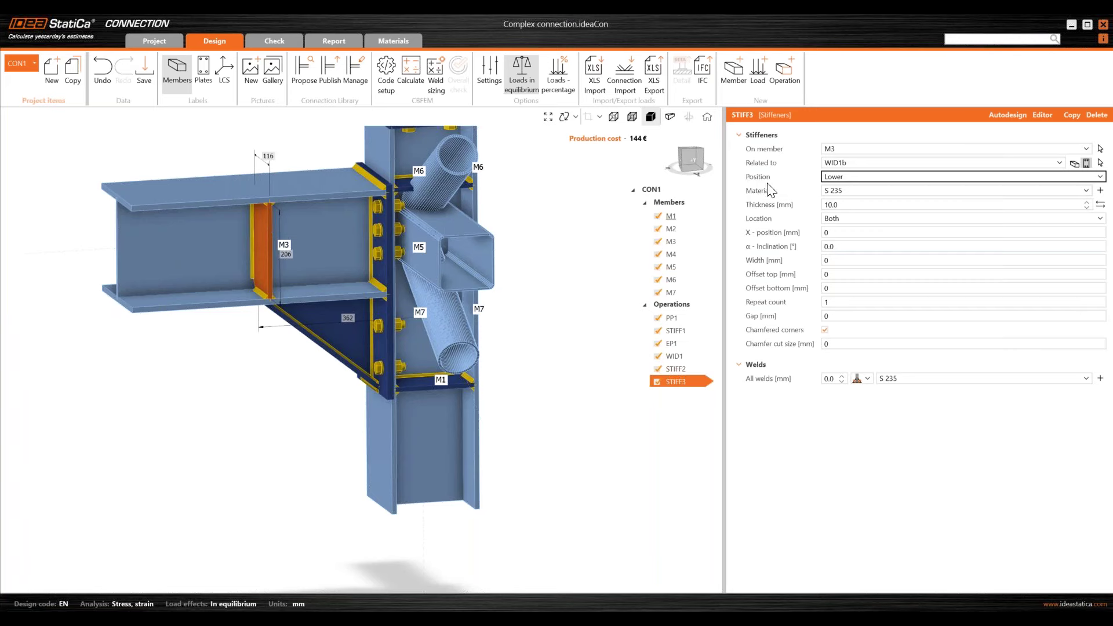
right_click_drag(191, 298, 310, 285)
right_click_drag(308, 284, 306, 352)
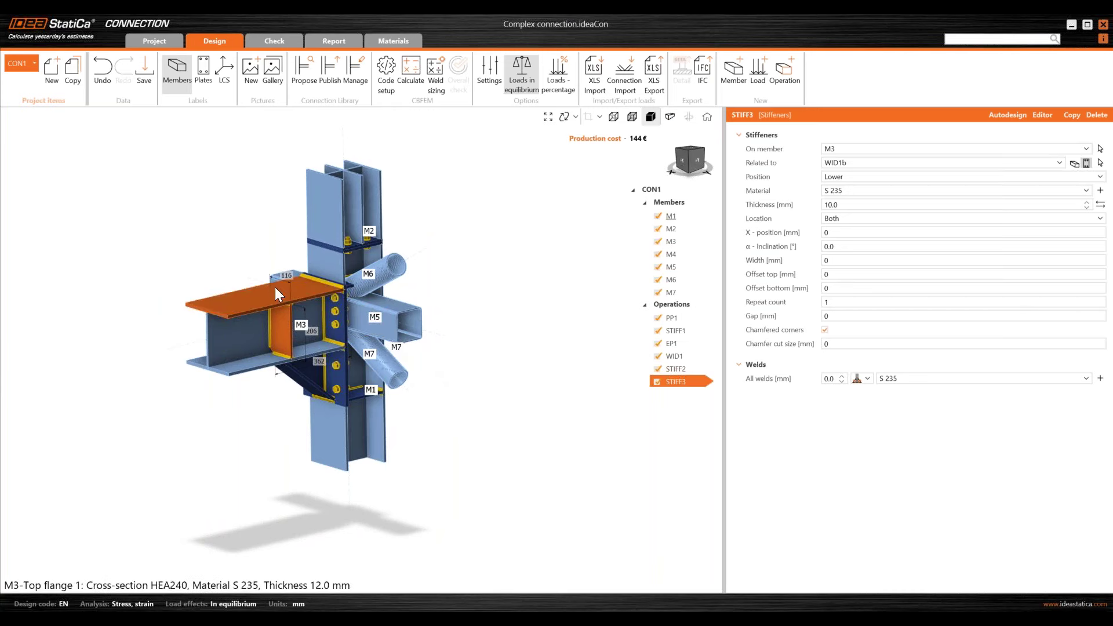
mouse_move(300, 342)
right_mouse_down()
mouse_move(304, 311)
mouse_move(487, 368)
mouse_move(294, 346)
right_mouse_up()
scroll(294, 346, "up", 5)
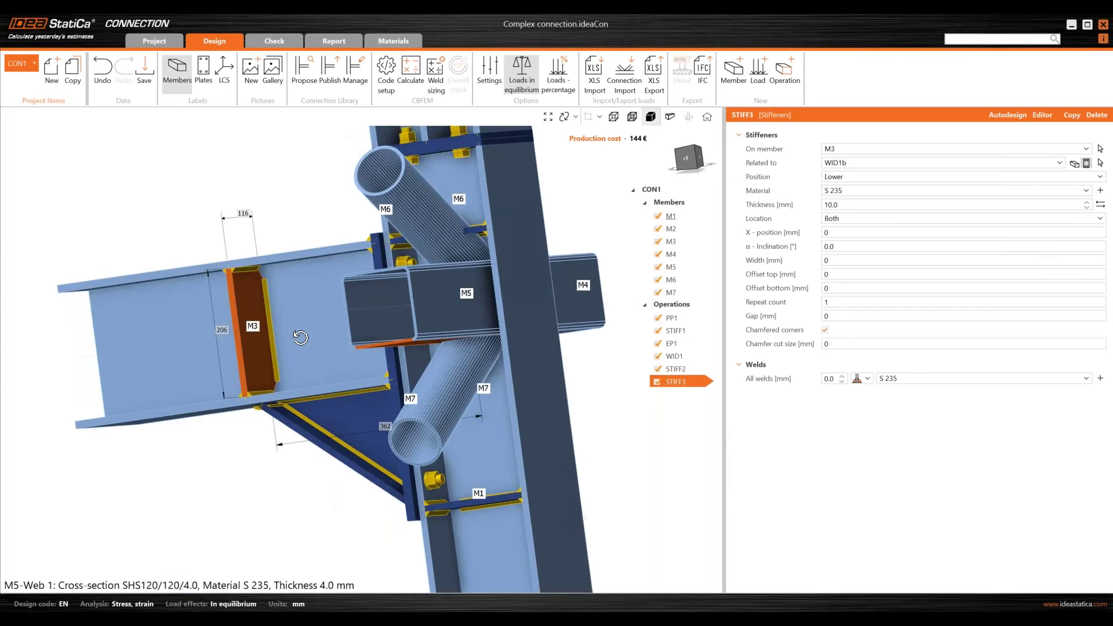
scroll(301, 338, "down", 5)
right_click_drag(301, 338, 410, 346)
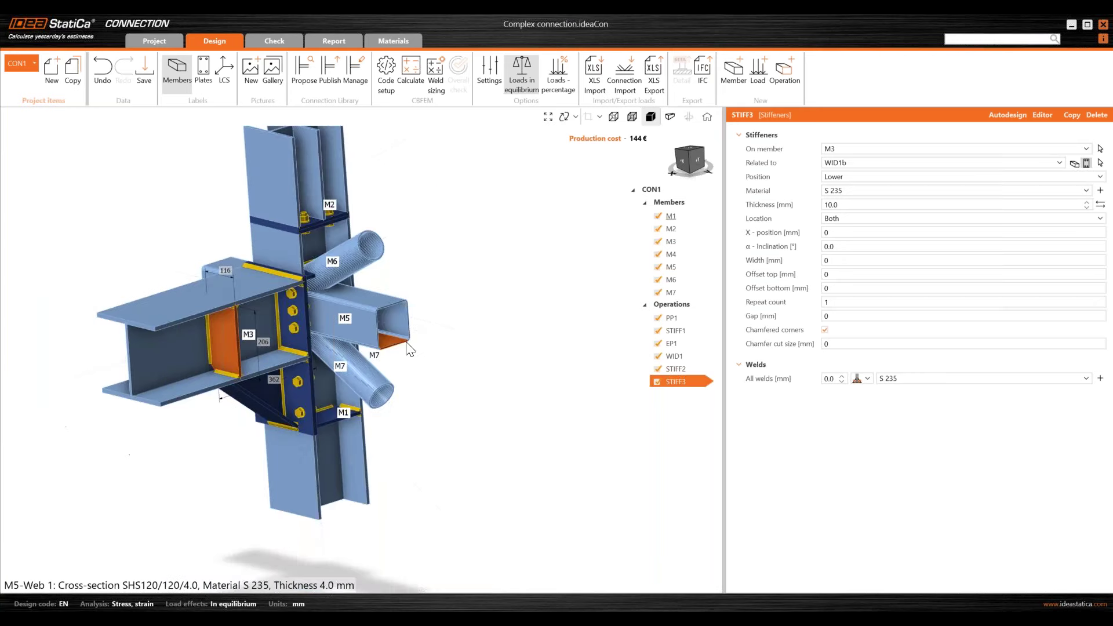
scroll(410, 345, "down", 3)
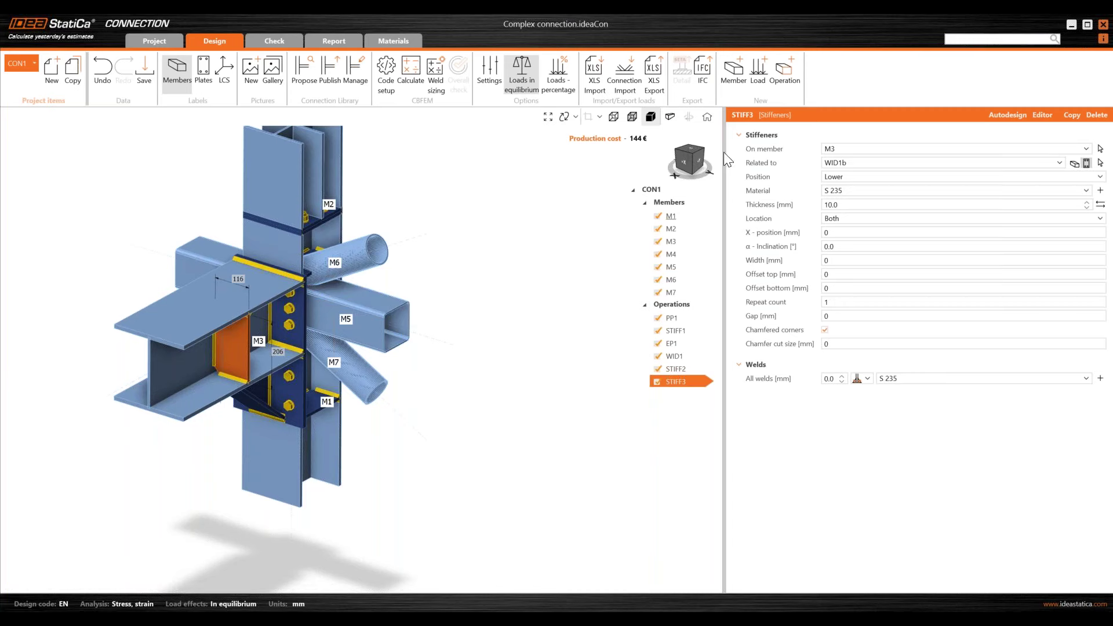
Step: Add a Stub manufacturing operation and assign it to tube M5
left_click(788, 83)
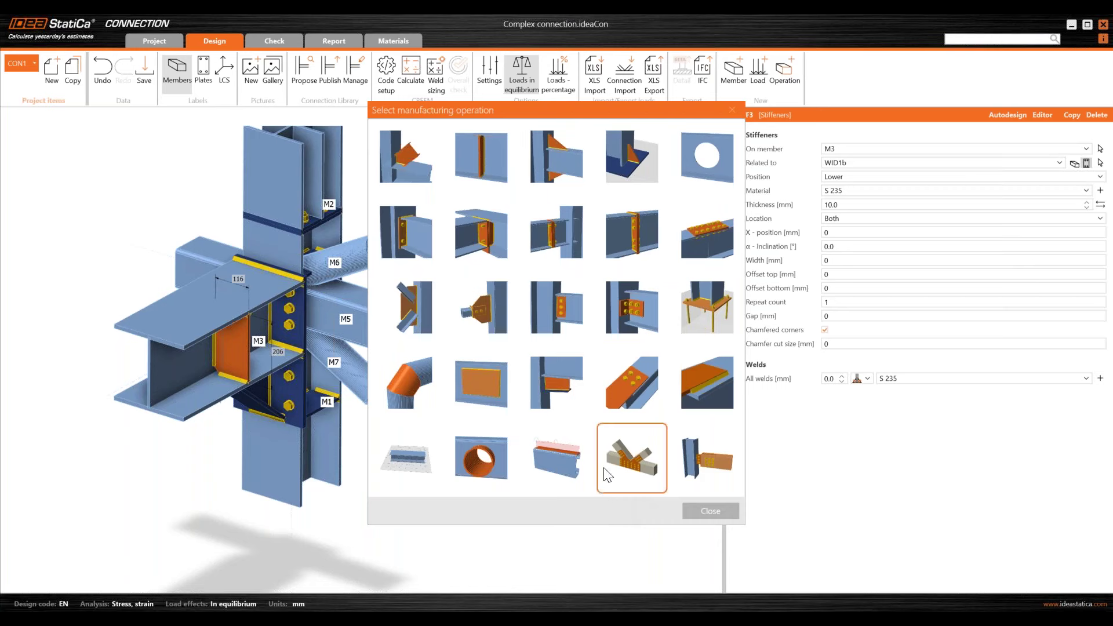
left_click(554, 238)
left_click(551, 383)
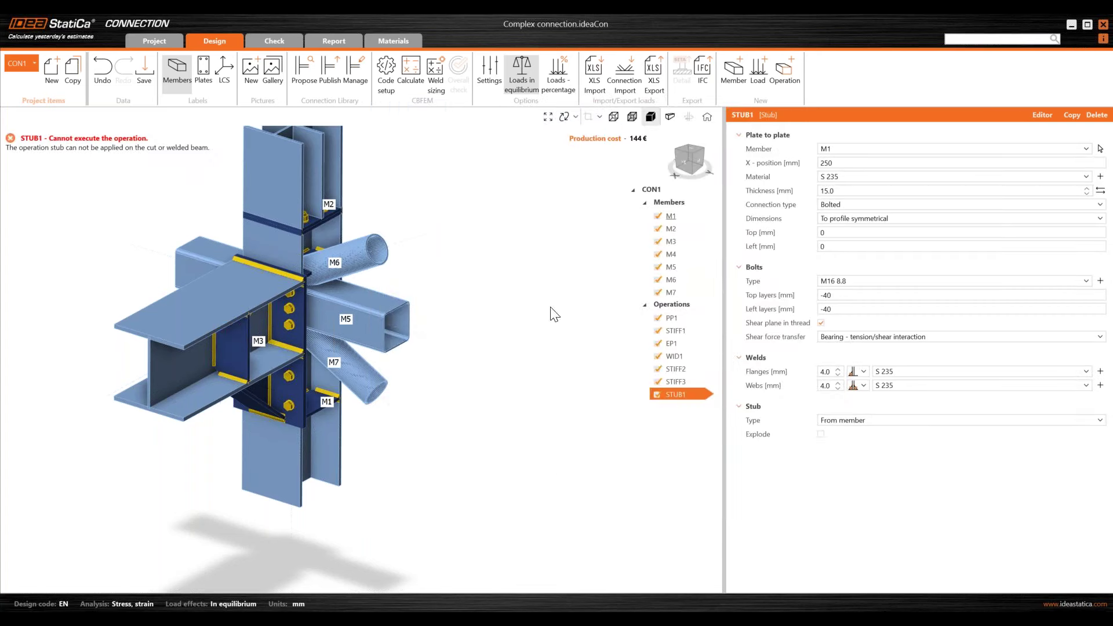
left_click(1100, 148)
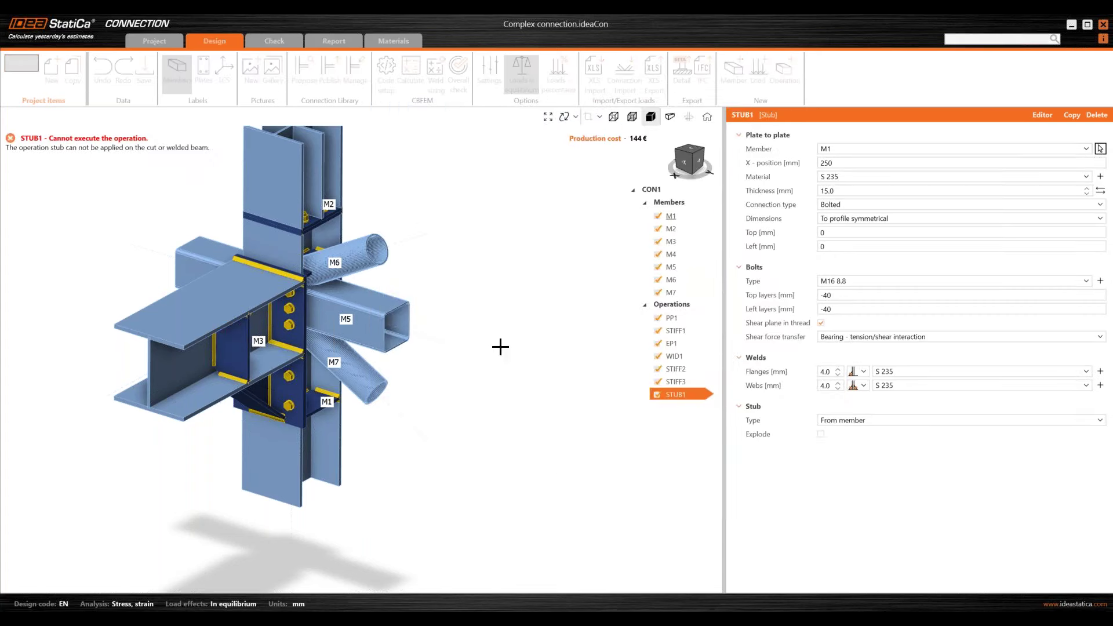
left_click(386, 305)
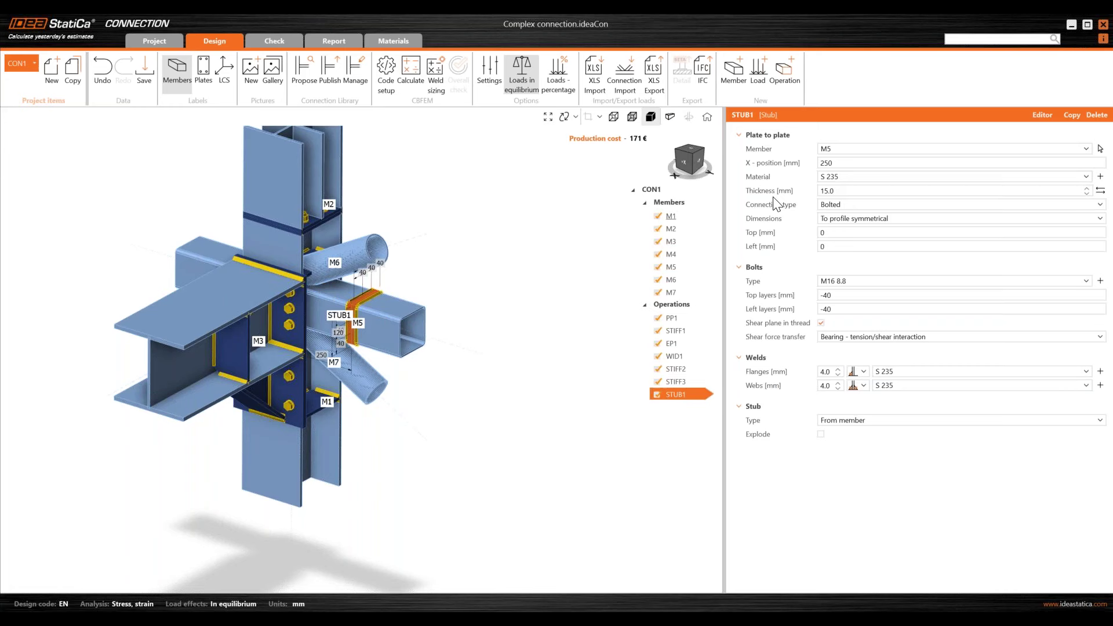
Step: Give the stub a 6 mm plate thickness, 40 mm top offset and 10 mm left offset
left_click(840, 191)
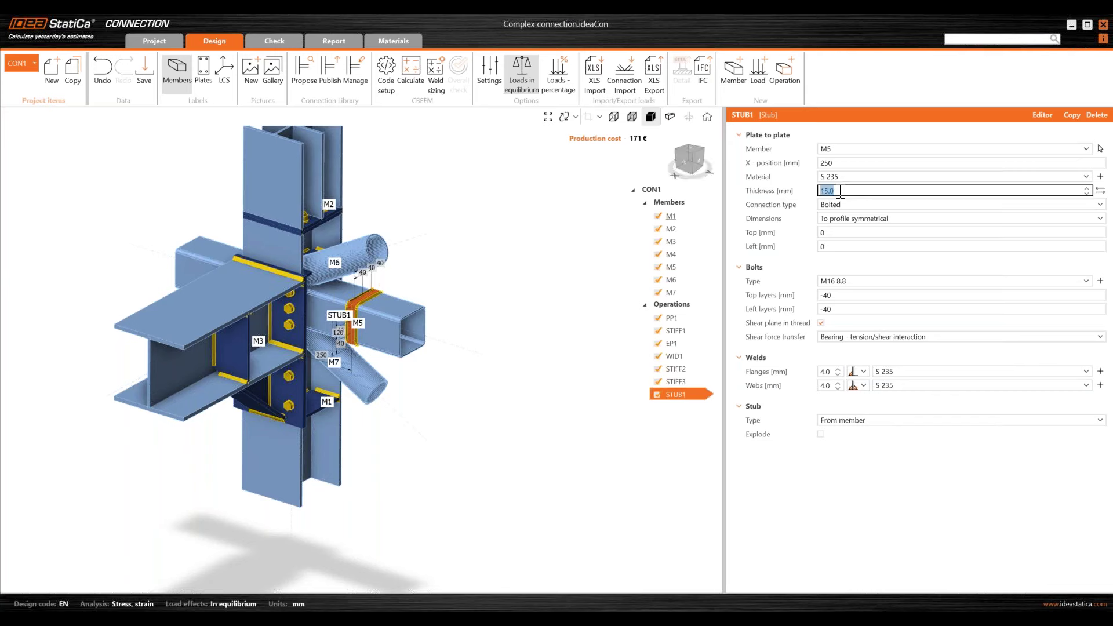
type("6")
key("Tab")
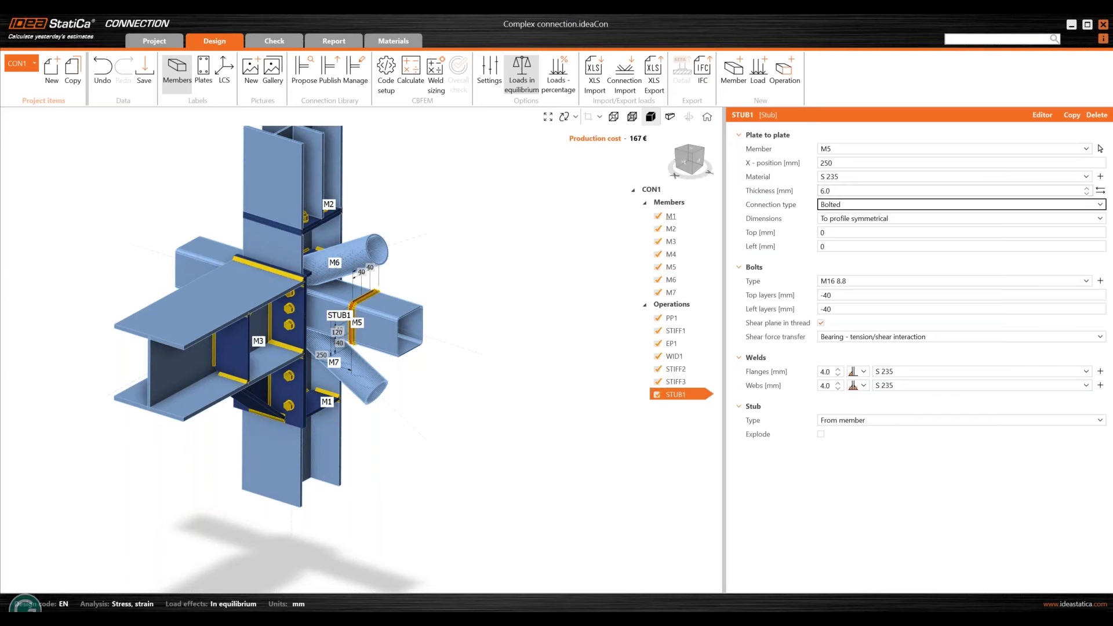
scroll(311, 325, "up", 2)
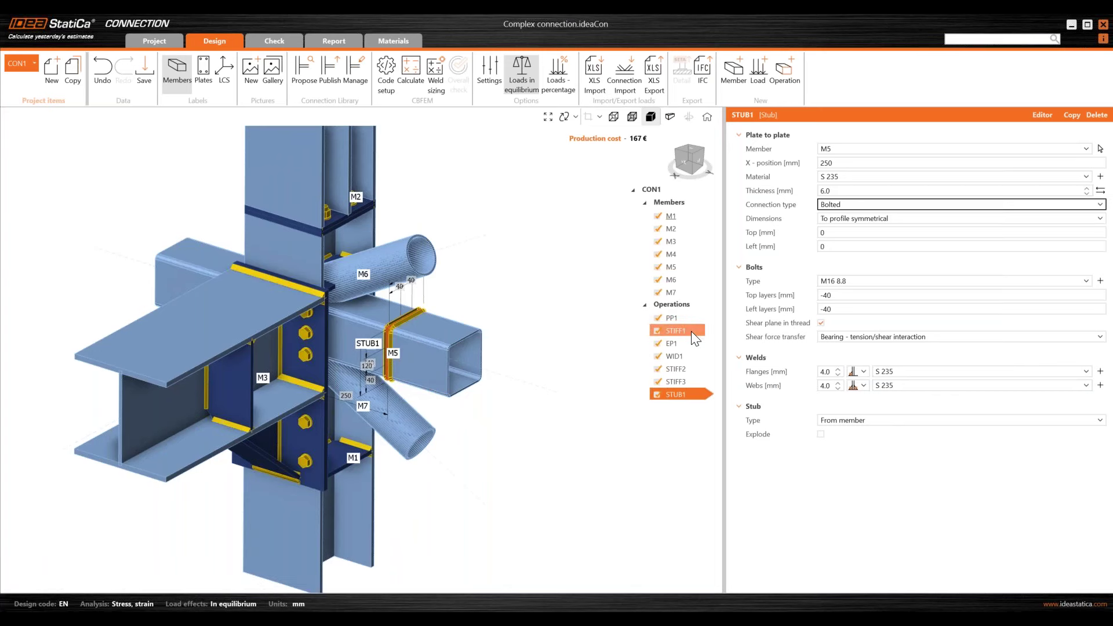
left_click(838, 233)
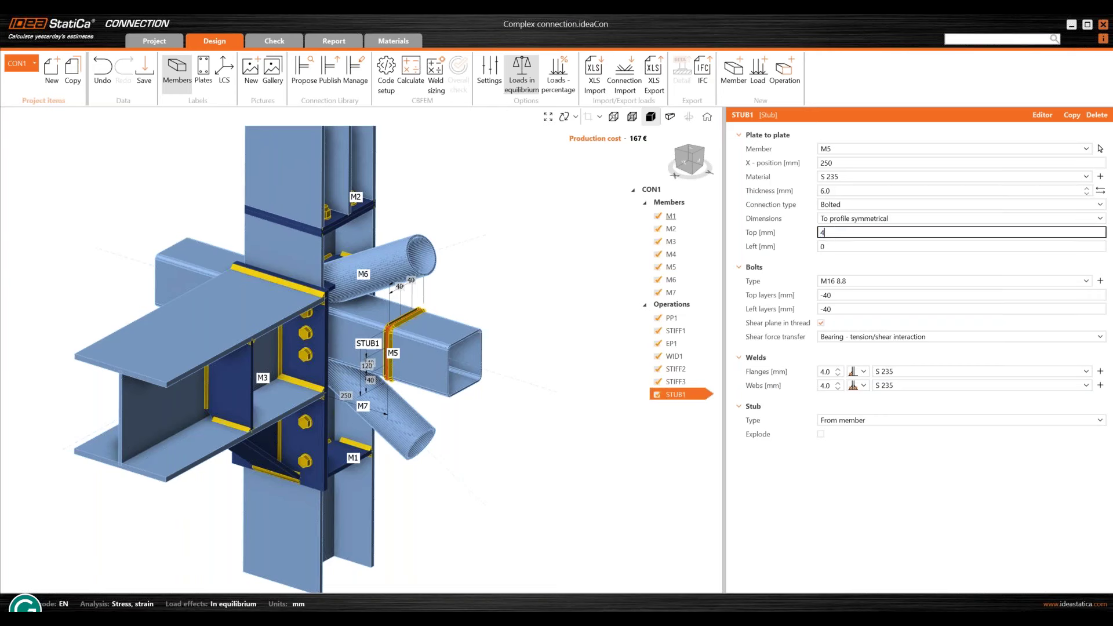
type("0")
key("Tab")
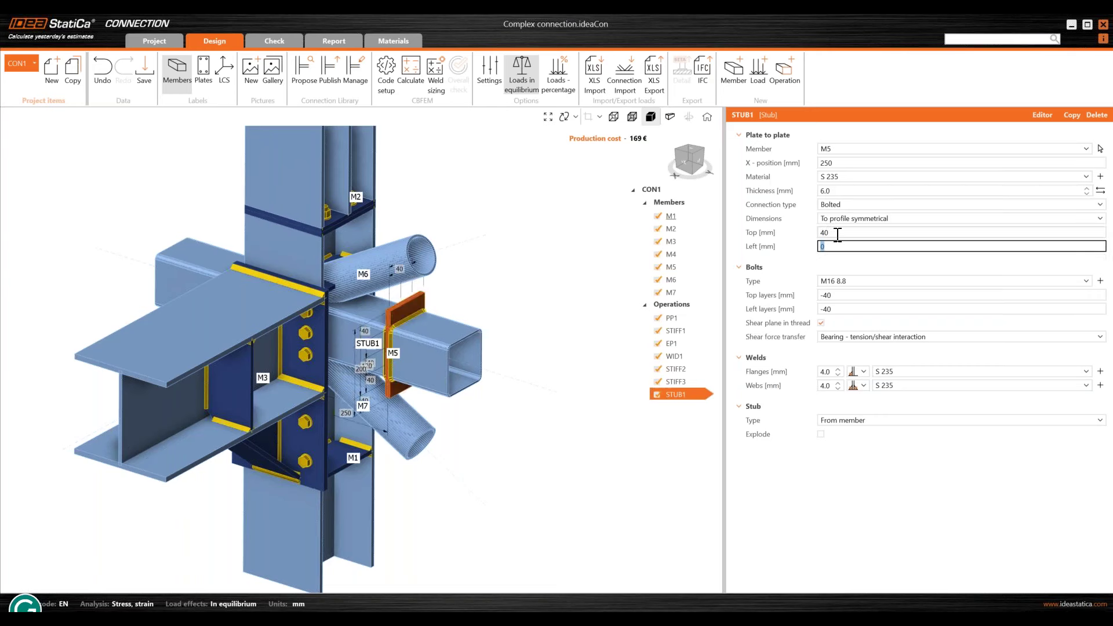
type("10")
key("Tab")
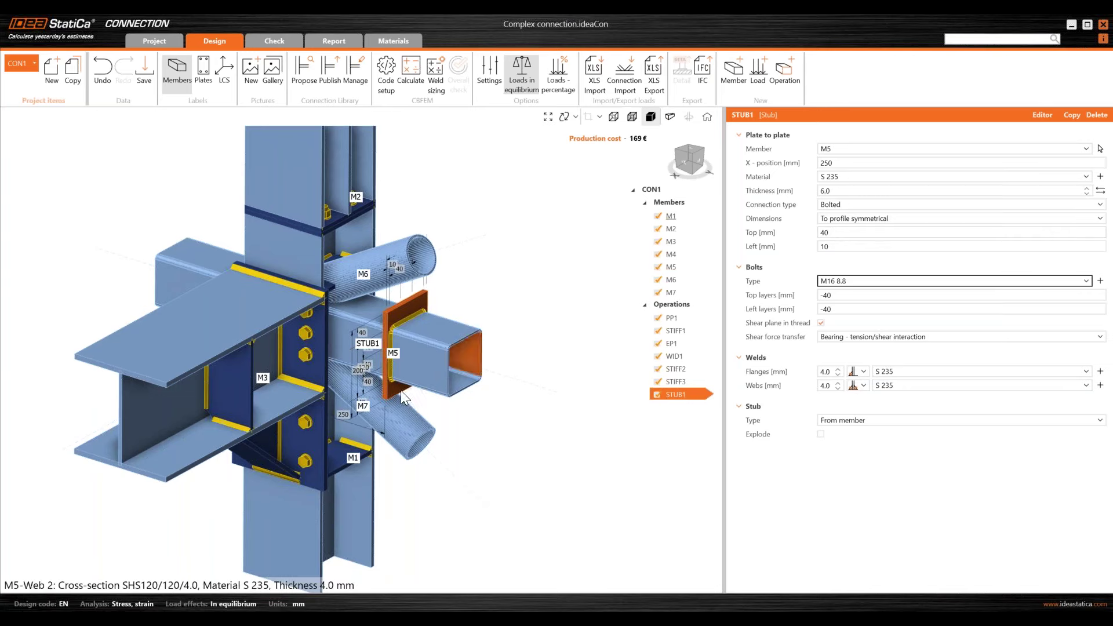
mouse_move(423, 366)
right_mouse_down()
mouse_move(331, 370)
mouse_move(488, 365)
mouse_move(345, 360)
mouse_move(443, 364)
right_mouse_up()
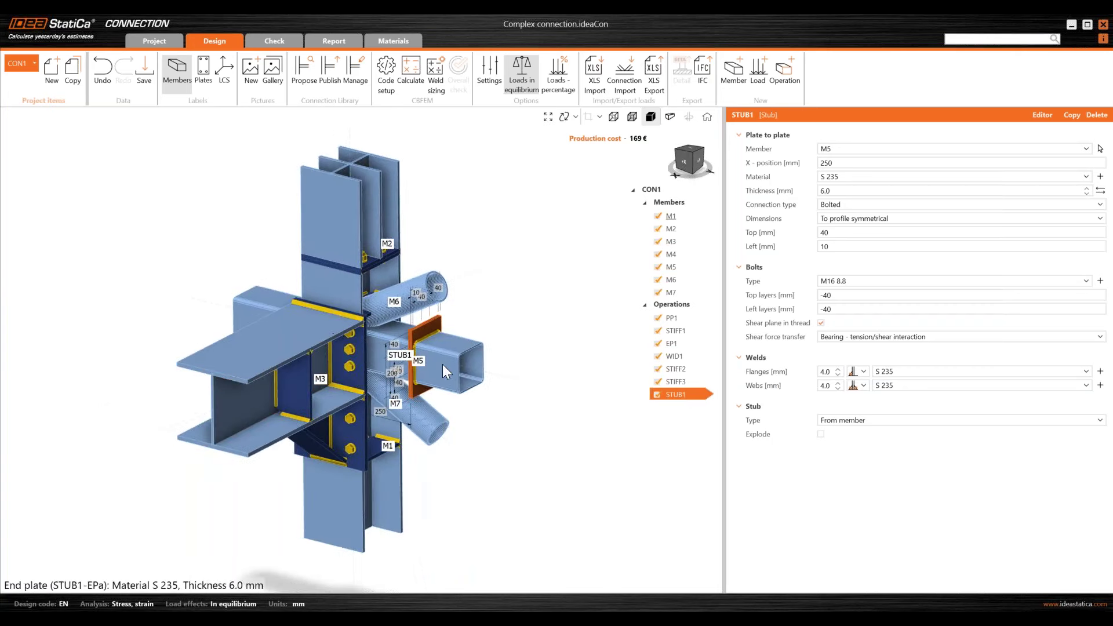
Step: Change the STUB1 bolt assembly to M12 8.8
left_click(1101, 281)
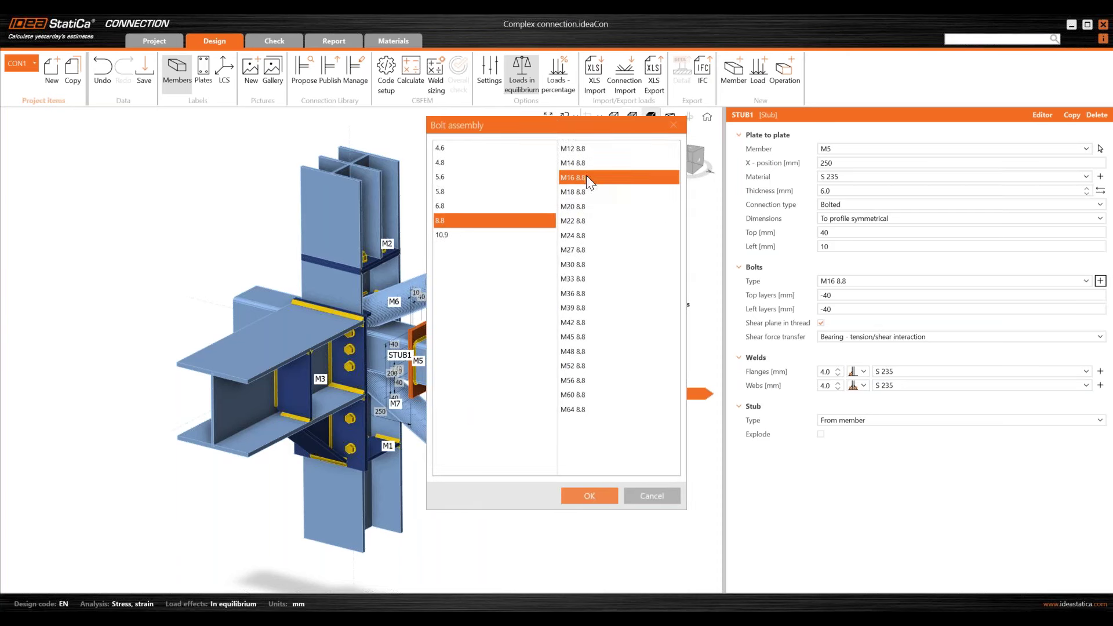
left_click(577, 149)
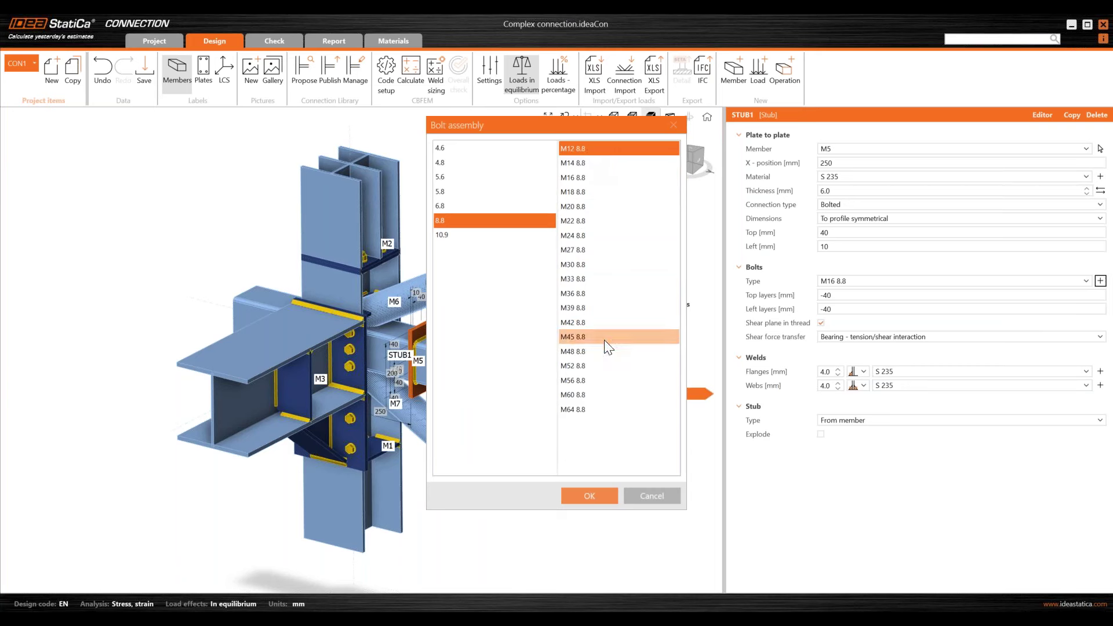
left_click(592, 497)
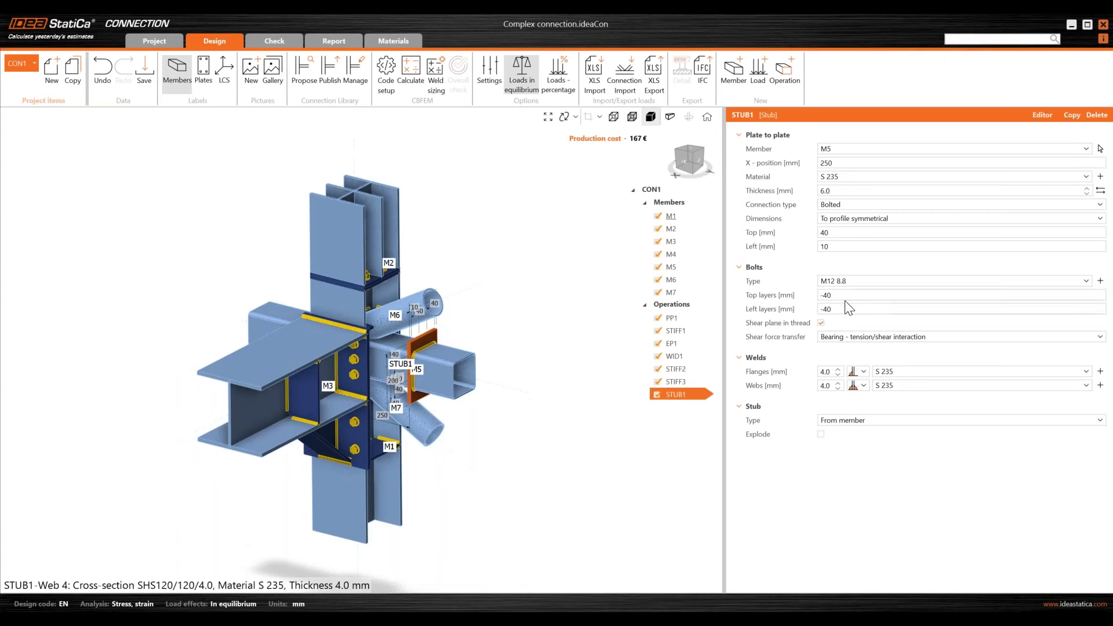
Step: Set bolt top layers to 20 and left layers to -25, with the shear plane in the thread
left_click(846, 295)
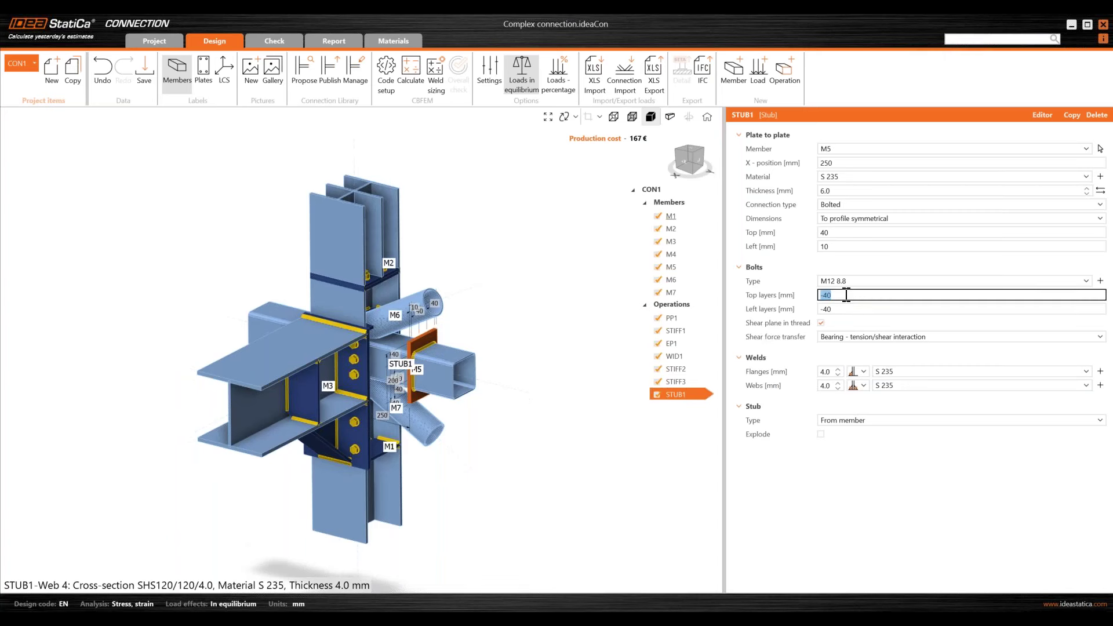
key("Tab")
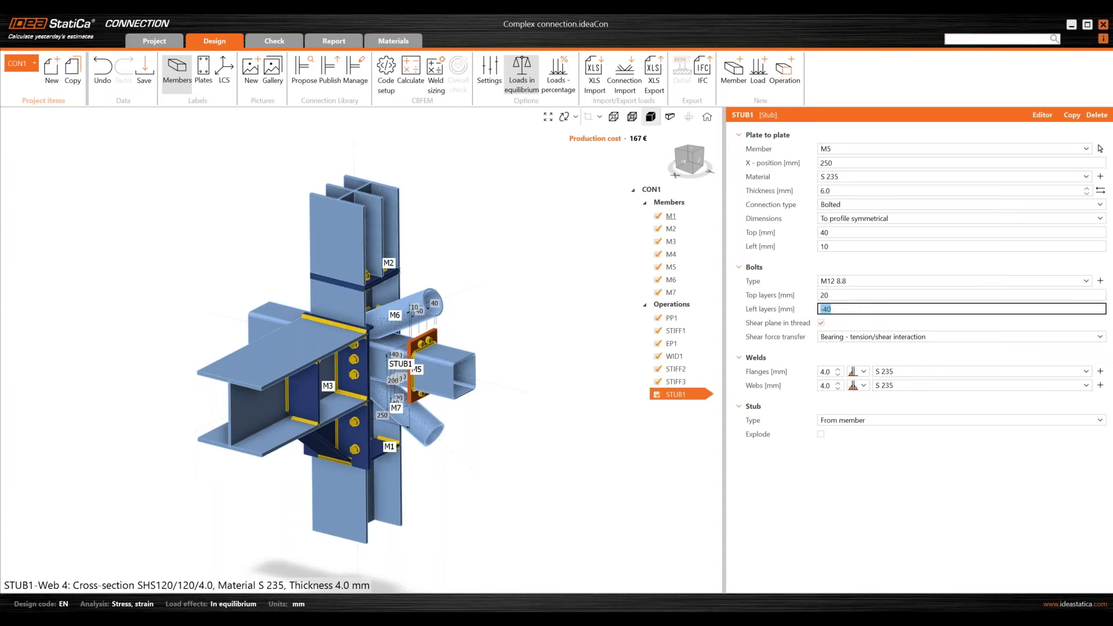
scroll(425, 339, "up", 4)
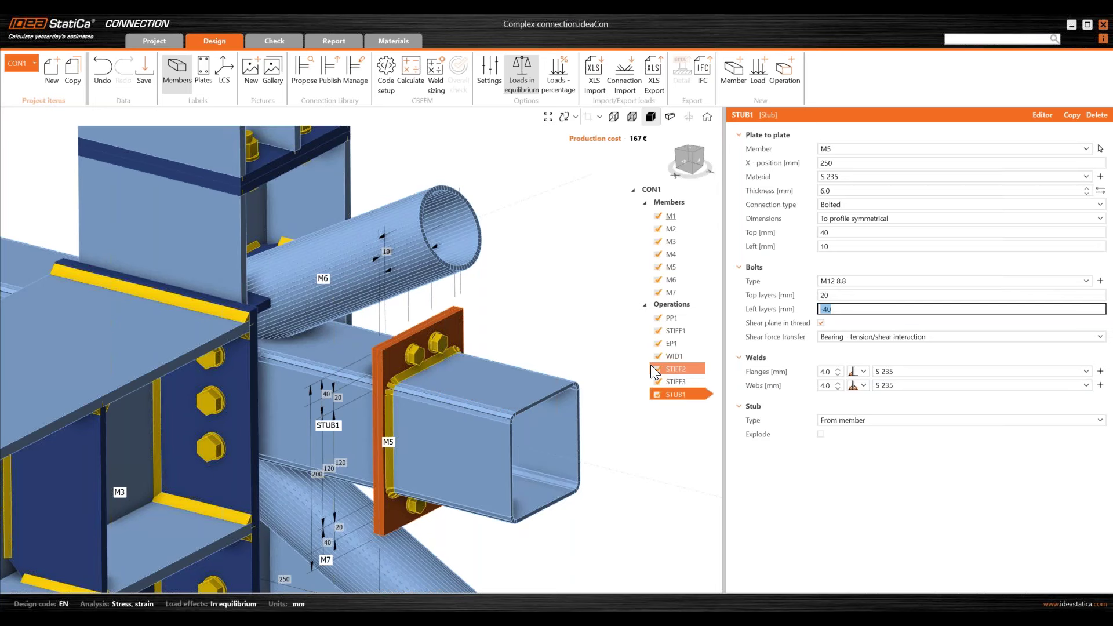
key("Tab")
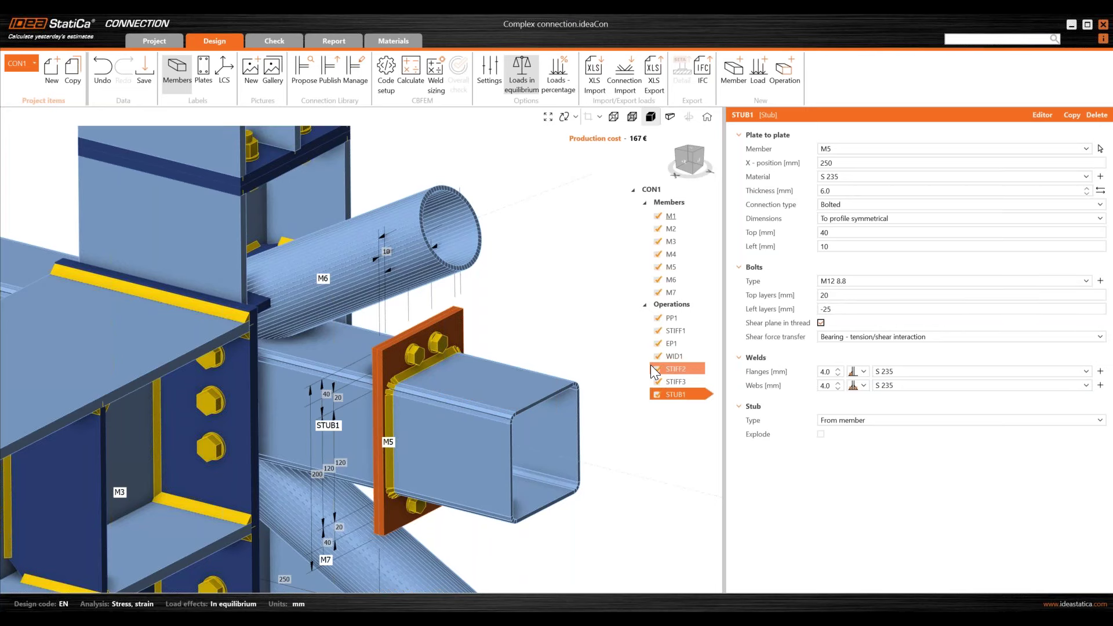
scroll(447, 410, "down", 2)
key("space")
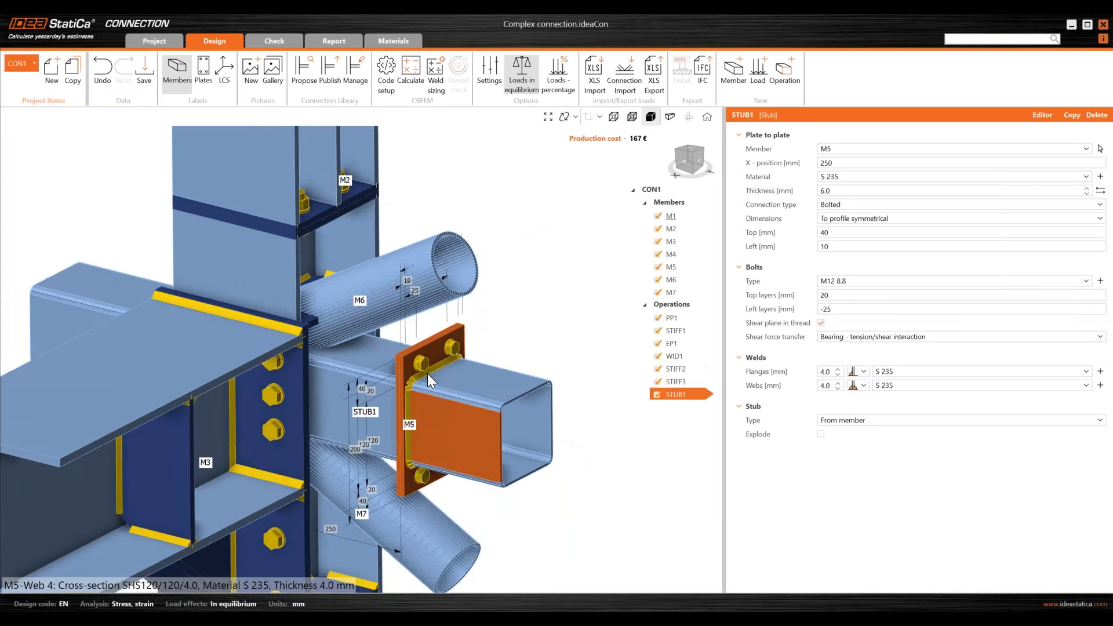
scroll(427, 373, "down", 3)
scroll(422, 381, "up", 2)
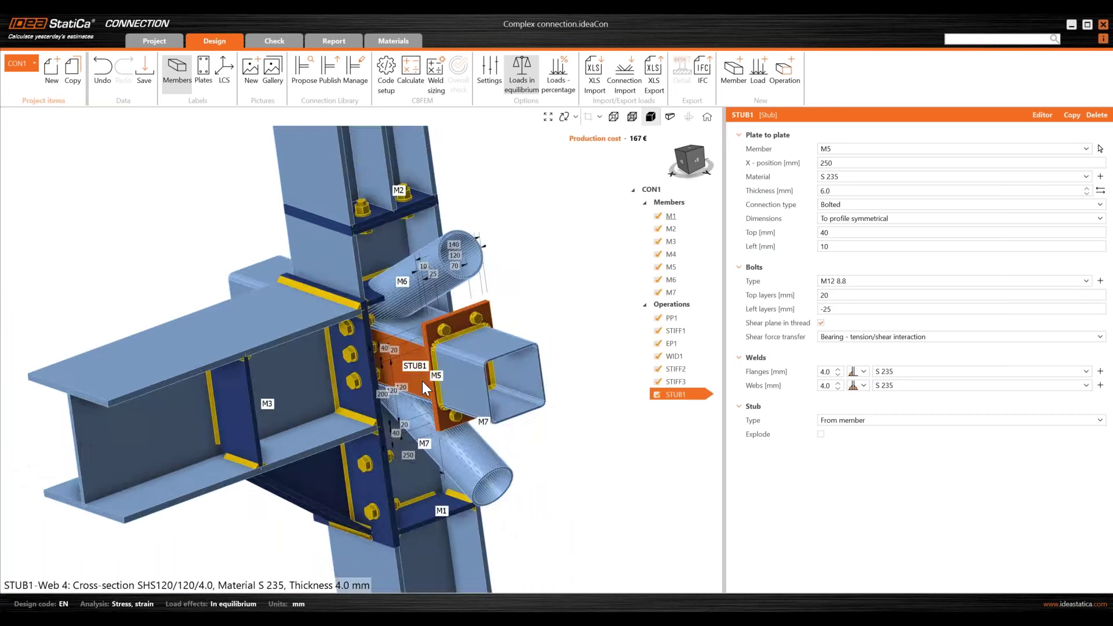
right_click_drag(422, 381, 346, 362)
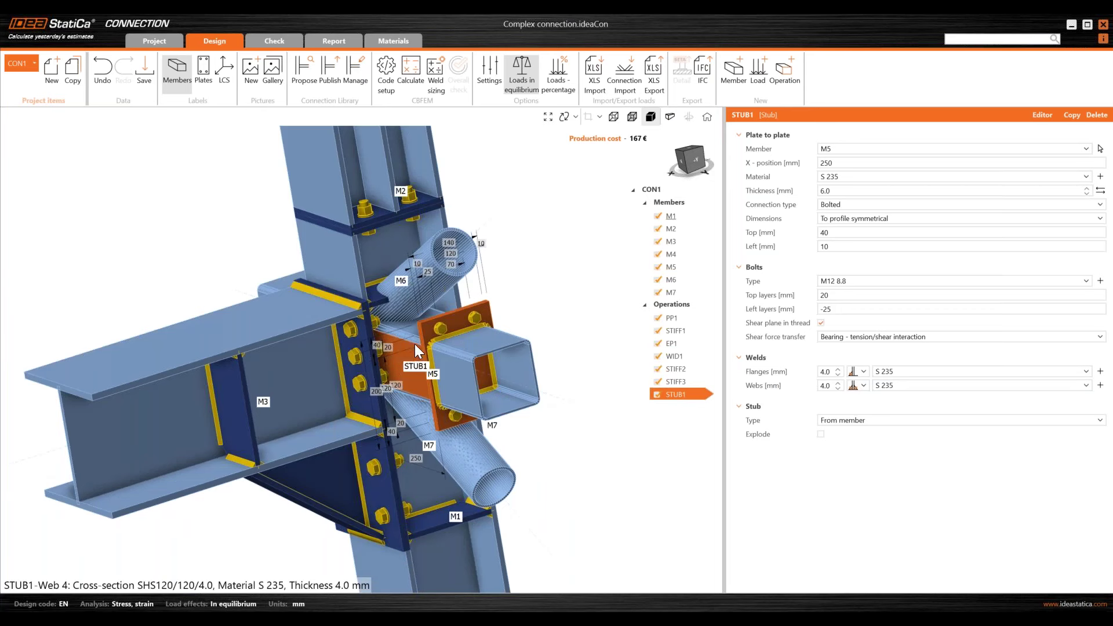
left_click(785, 78)
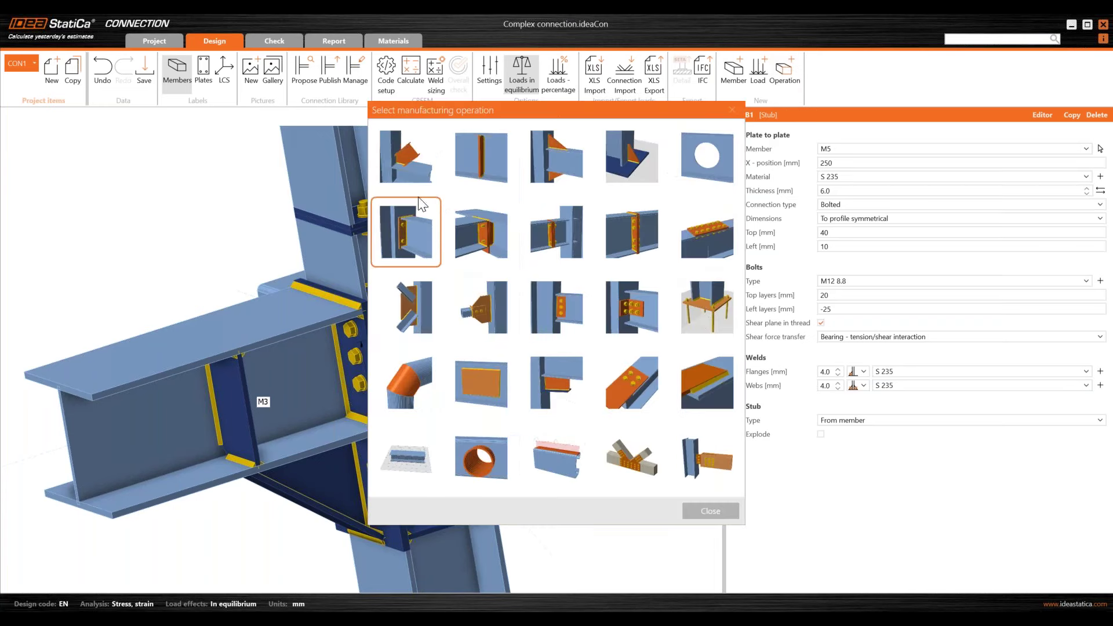
left_click(551, 363)
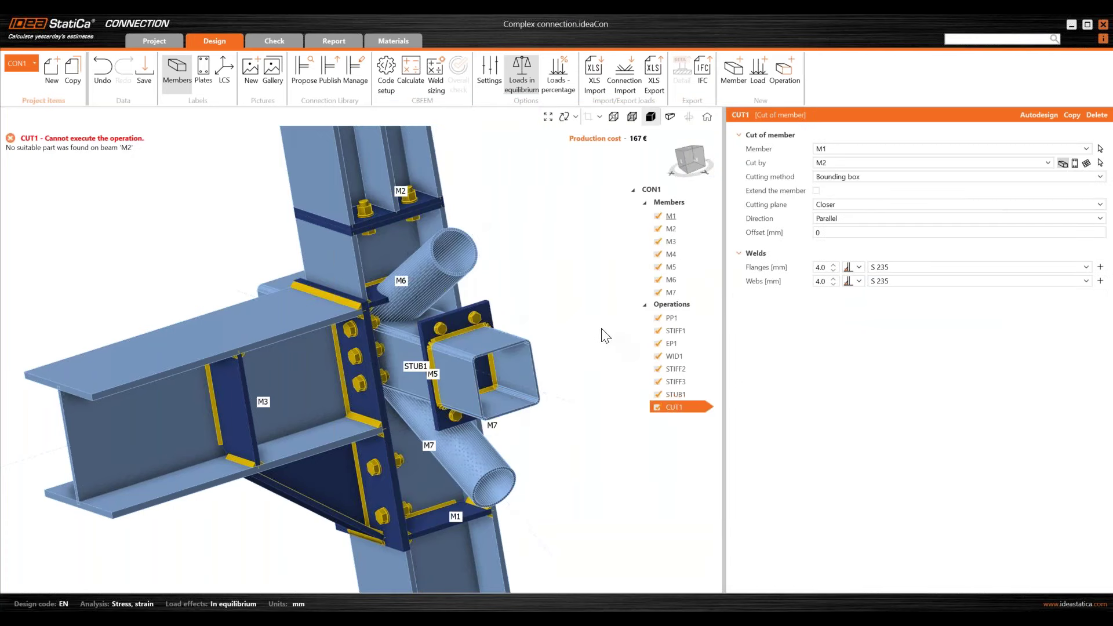
left_click(1100, 149)
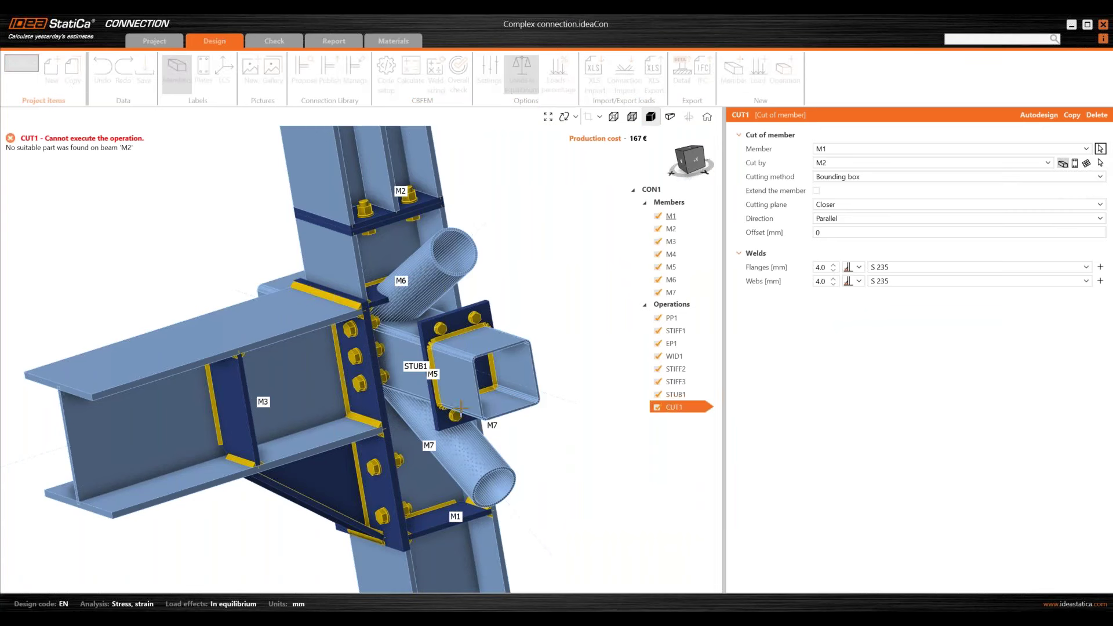
left_click(529, 432)
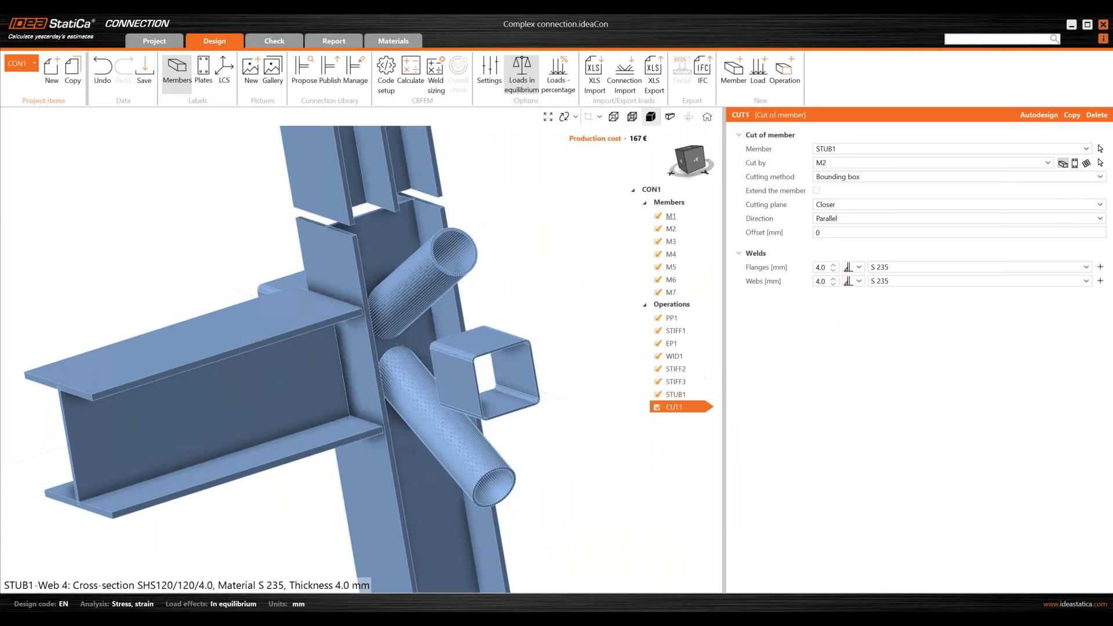
left_click(438, 558)
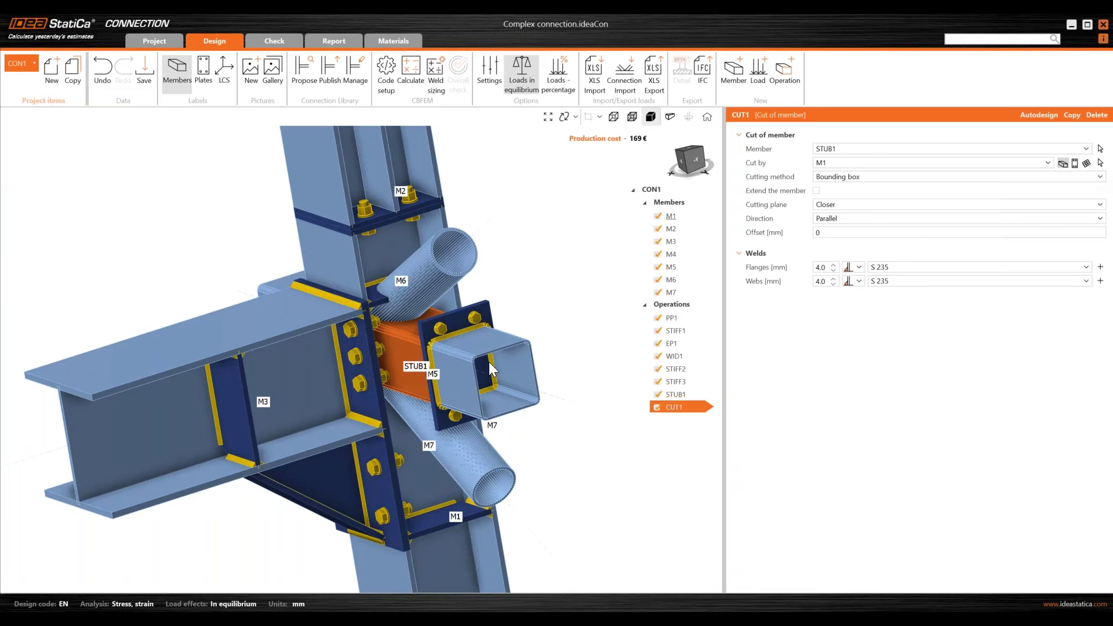
scroll(437, 371, "up", 2)
right_click_drag(437, 371, 569, 310)
scroll(475, 334, "down", 3)
mouse_move(476, 334)
right_mouse_down()
mouse_move(474, 322)
mouse_move(451, 351)
mouse_move(463, 361)
mouse_move(470, 340)
right_mouse_up()
scroll(473, 323, "up", 3)
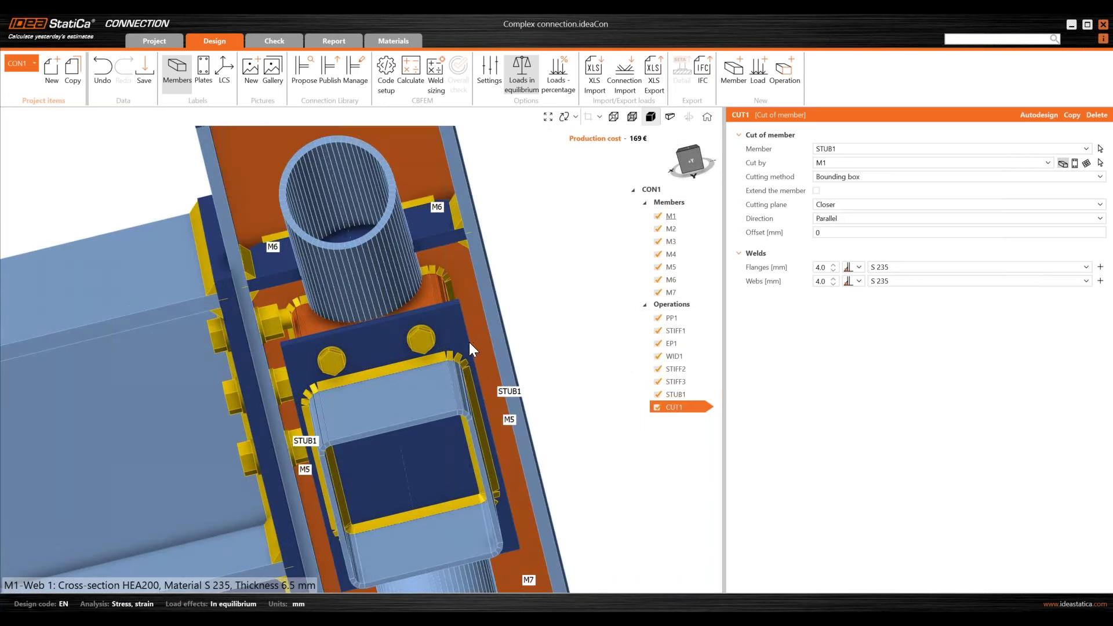
scroll(472, 342, "down", 4)
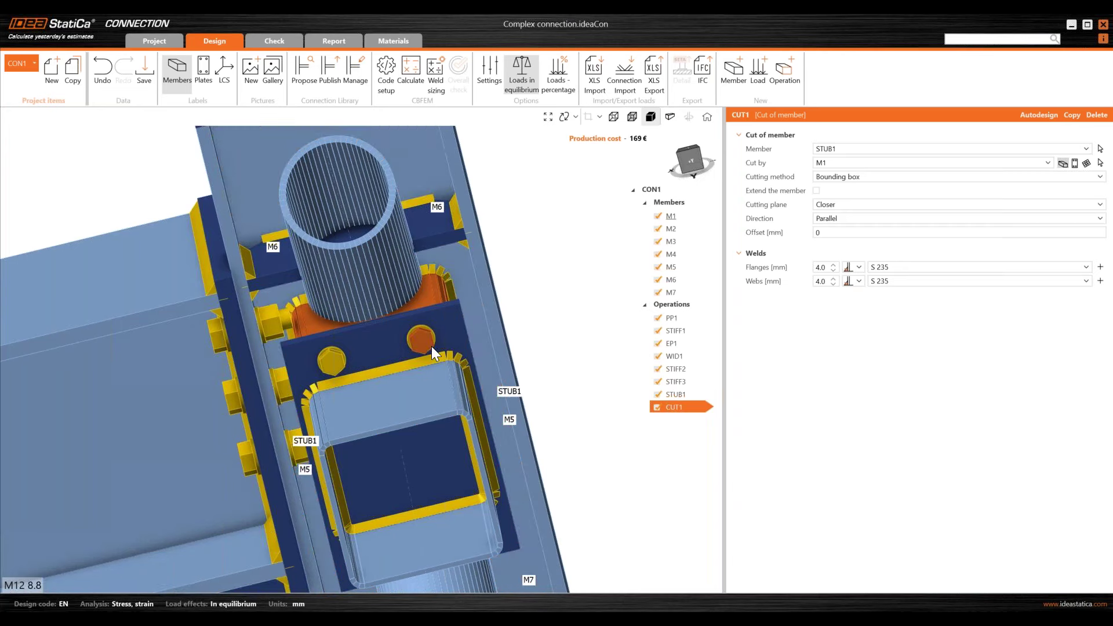
right_click_drag(416, 328, 494, 298)
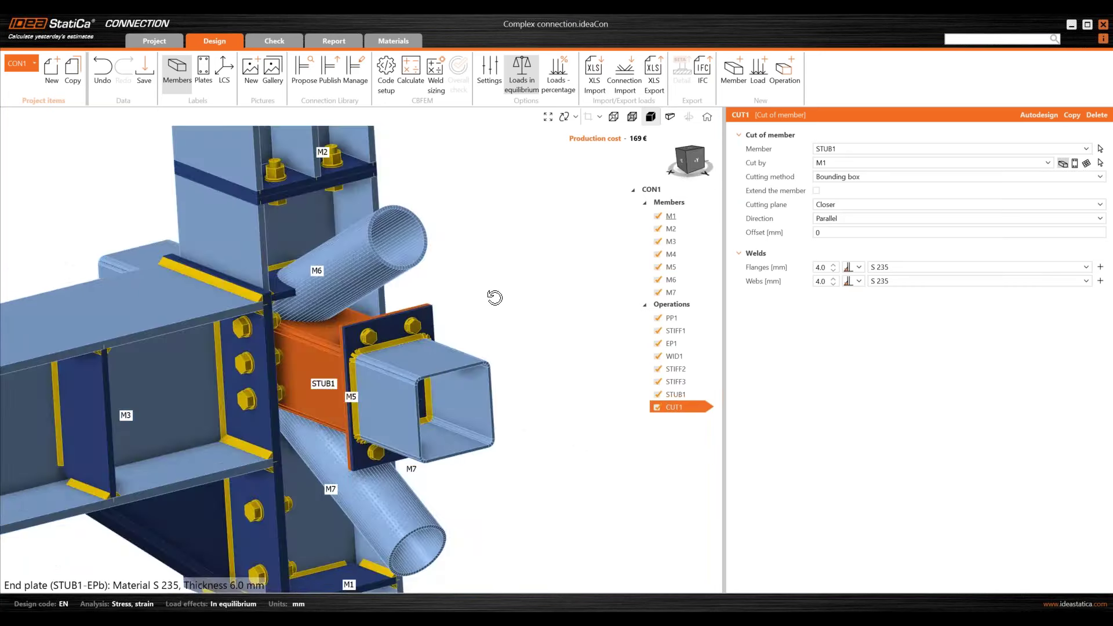
scroll(380, 378, "down", 3)
Step: Duplicate STUB1 as STUB2 and place it on member M4
right_click(676, 393)
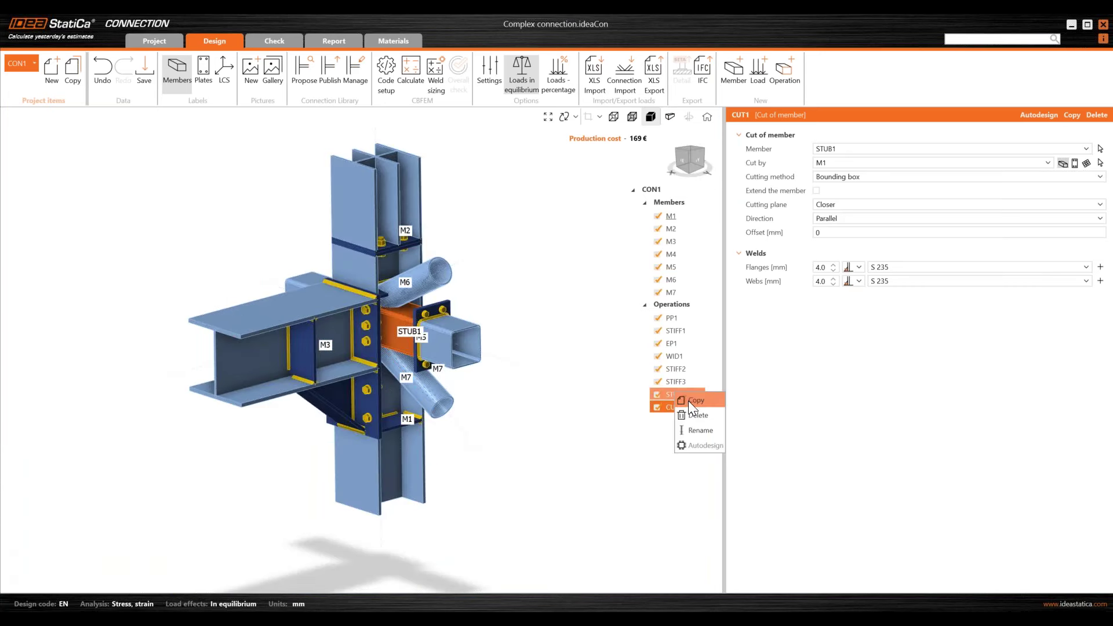
left_click(696, 400)
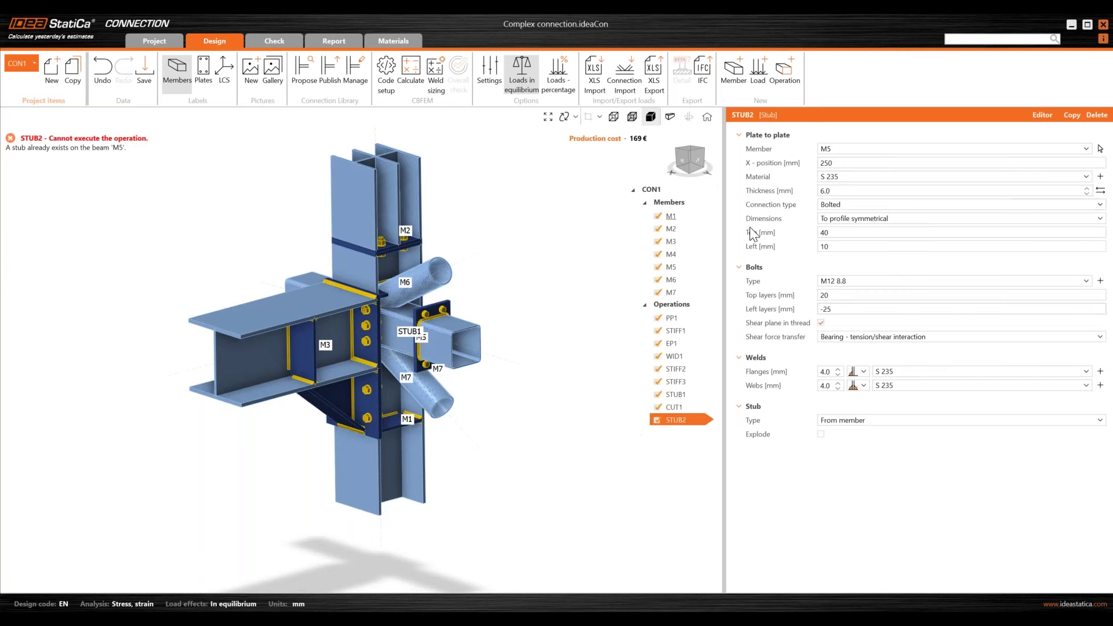
right_click_drag(403, 383, 1090, 168)
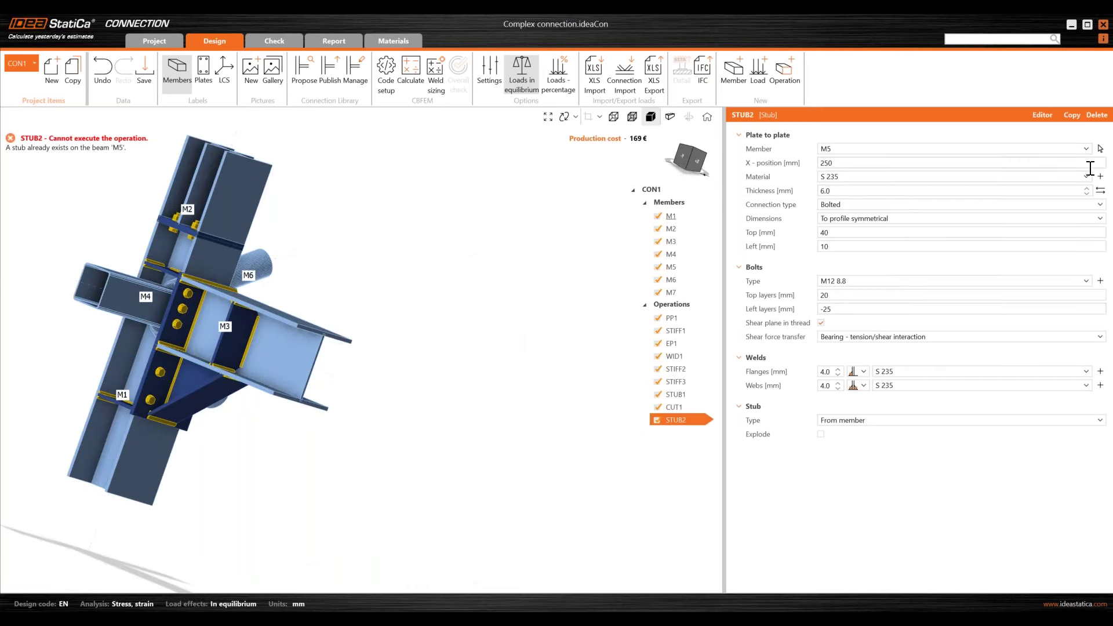
left_click(952, 149)
left_click(850, 208)
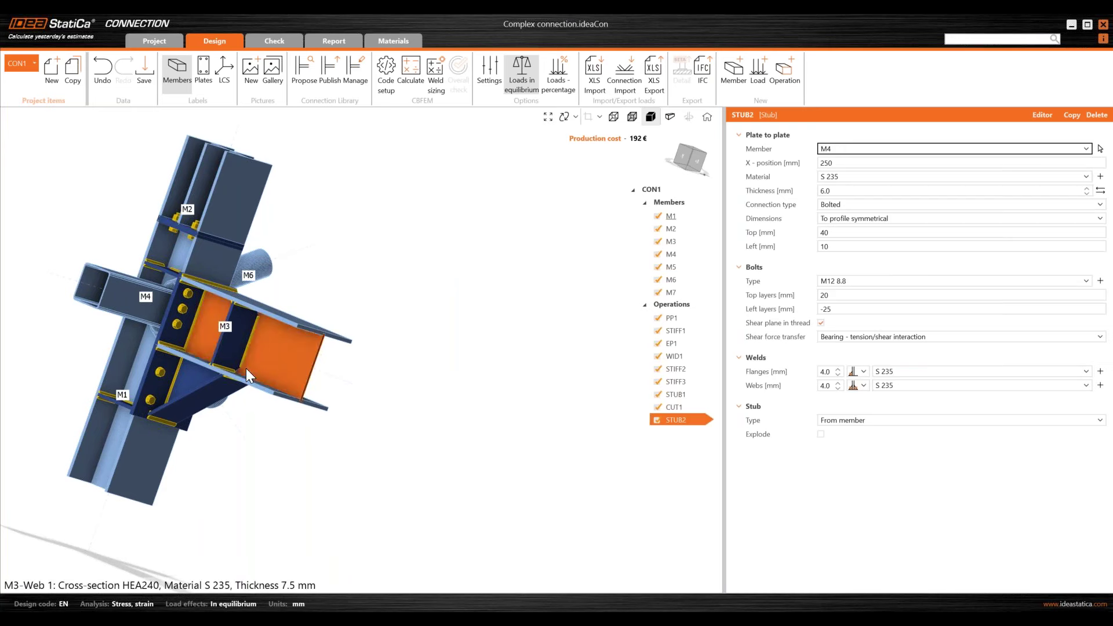
right_click_drag(133, 371, 452, 440)
Step: Duplicate CUT1 as CUT2 so STUB2 is trimmed against column M1
left_click(672, 408, "ctrl")
right_click(673, 408)
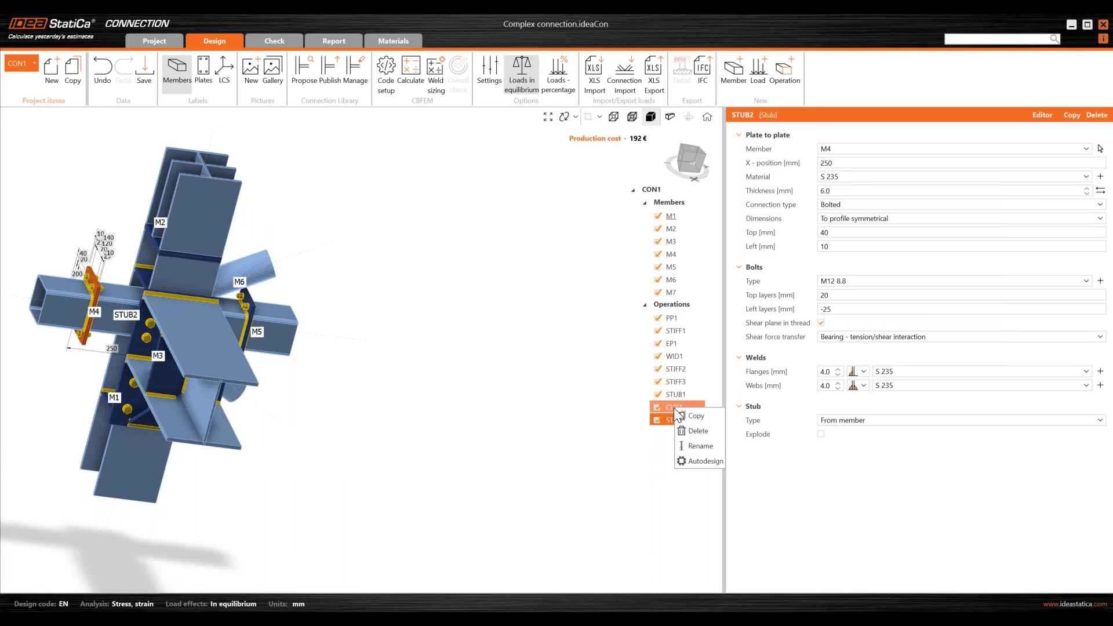
left_click(703, 419)
left_click(840, 148)
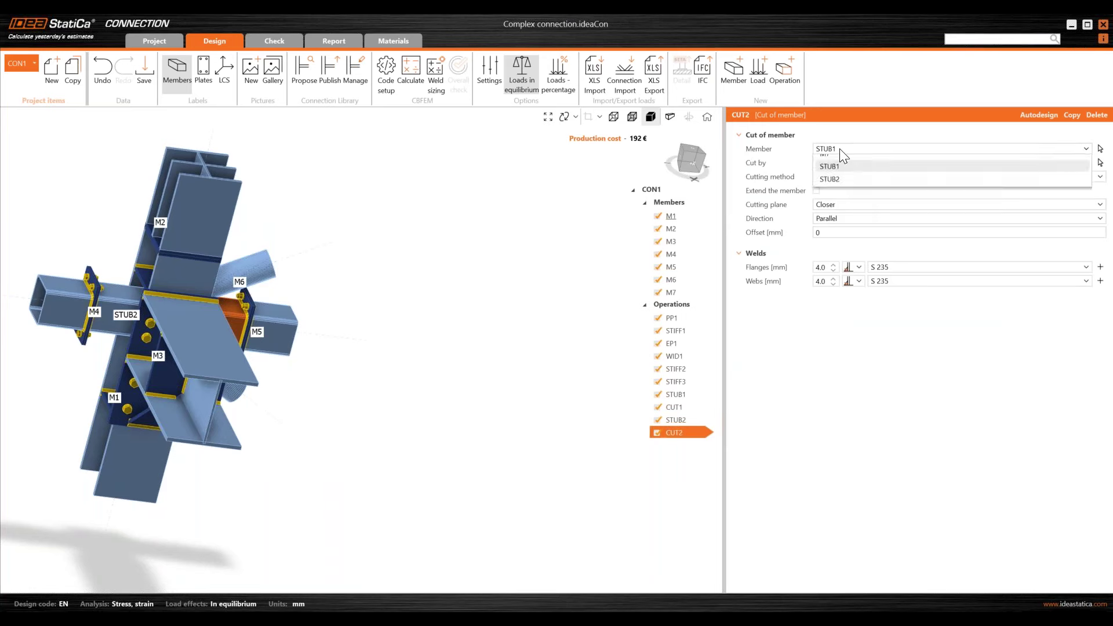
left_click(840, 265)
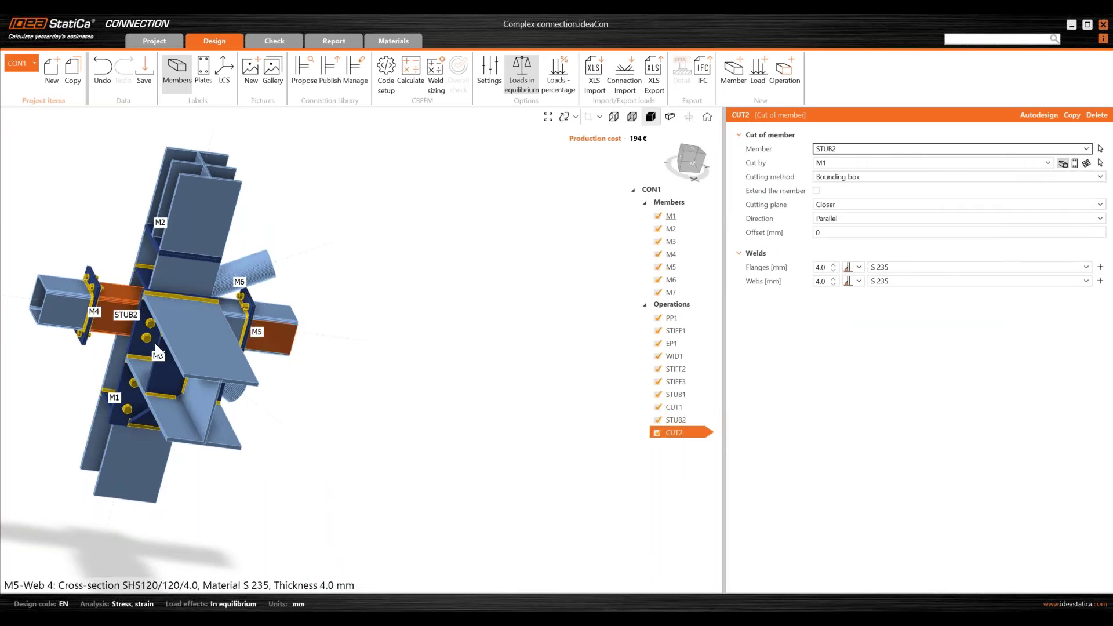
right_click_drag(197, 347, 305, 262)
scroll(150, 329, "up", 3)
scroll(194, 290, "up", 3)
scroll(194, 290, "down", 5)
scroll(388, 367, "up", 3)
scroll(412, 368, "up", 2)
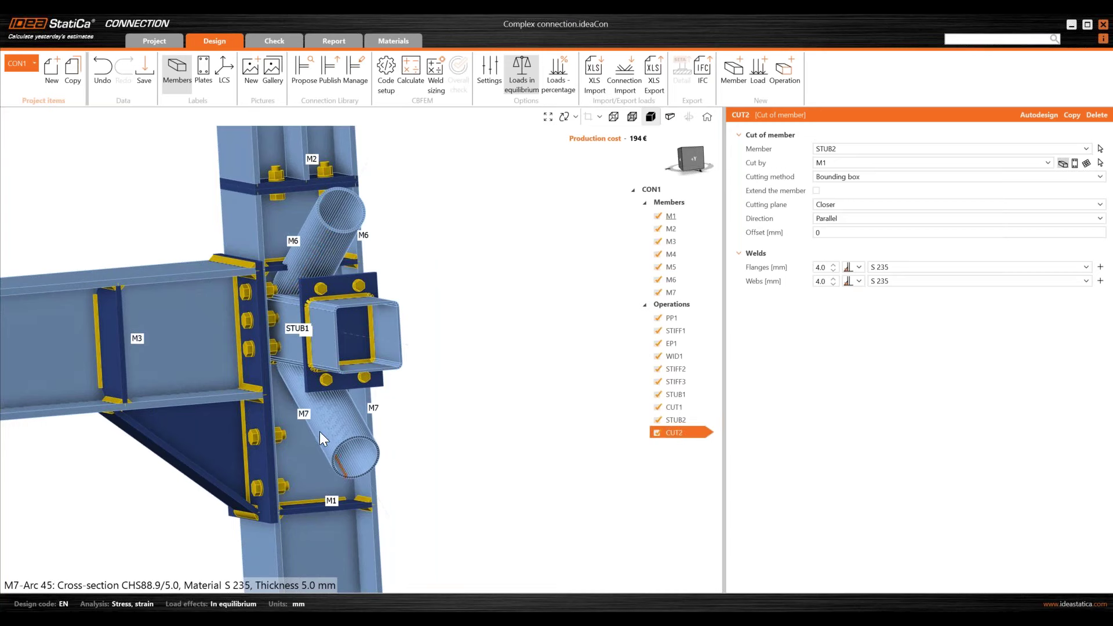
scroll(301, 390, "down", 5)
right_click_drag(312, 377, 255, 363)
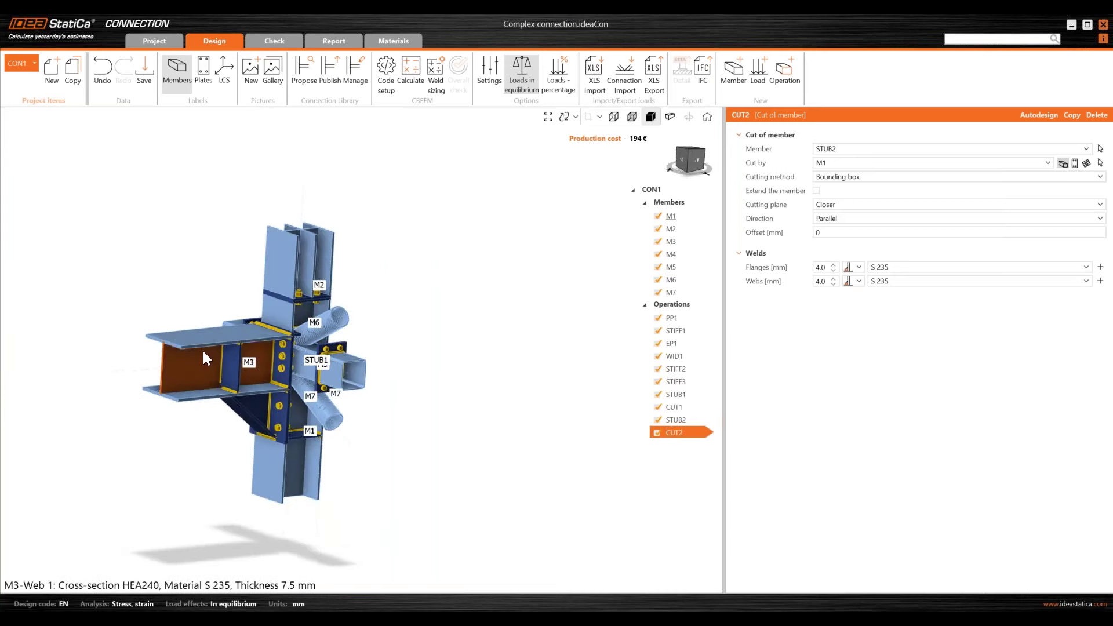
right_click_drag(197, 337, 430, 302)
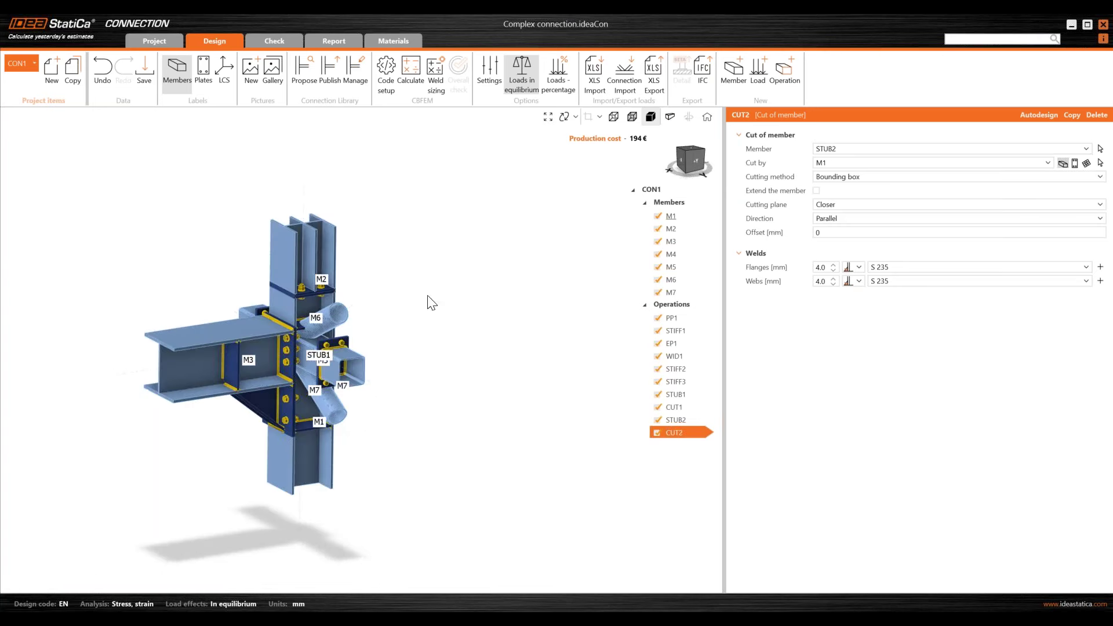
left_click(787, 83)
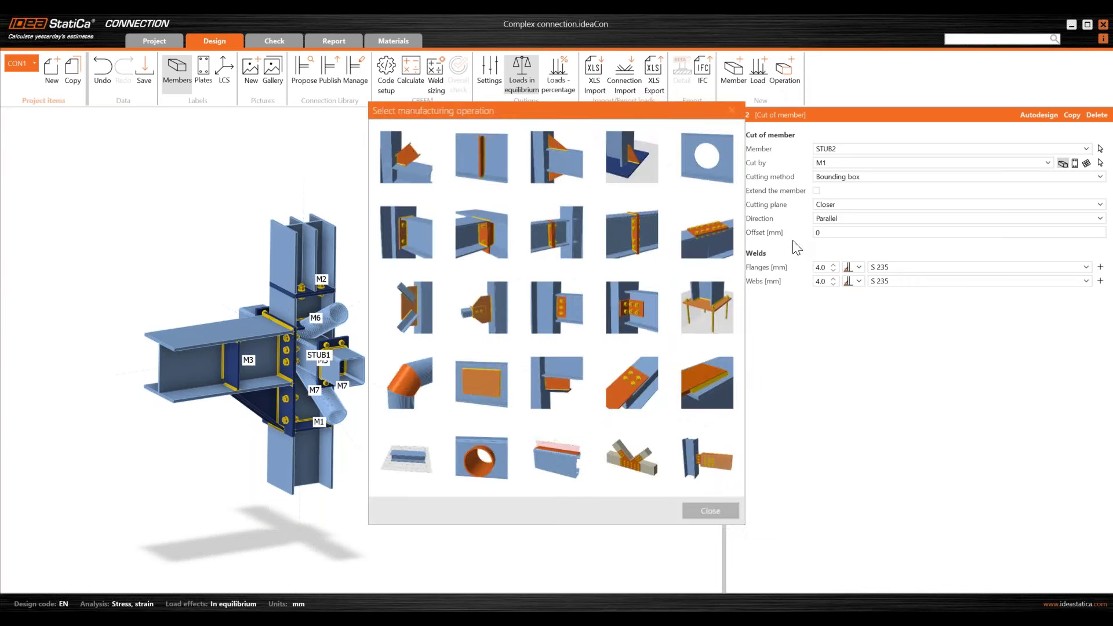
Step: Add a connecting gusset plate operation CPL1 attached to tube M6
left_click(485, 314)
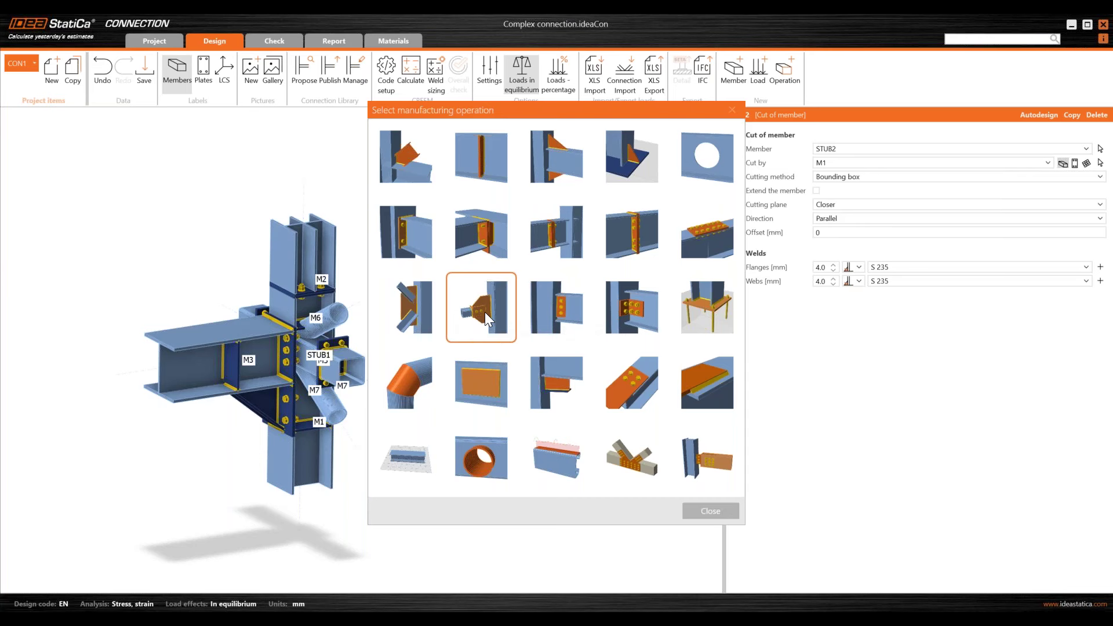
left_click(485, 312)
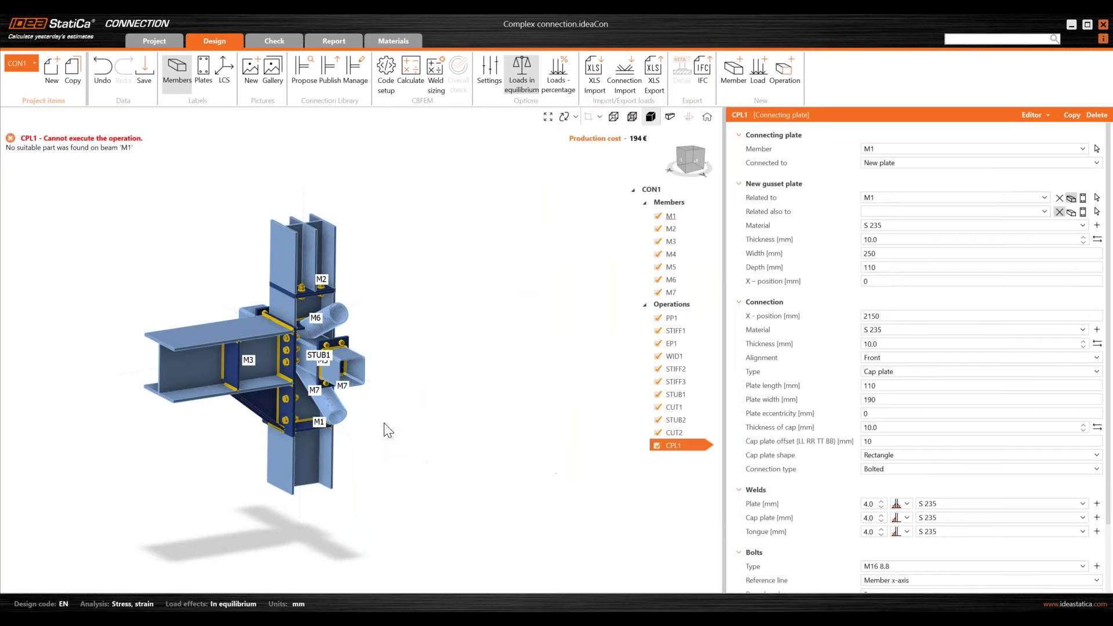
left_click(1097, 148)
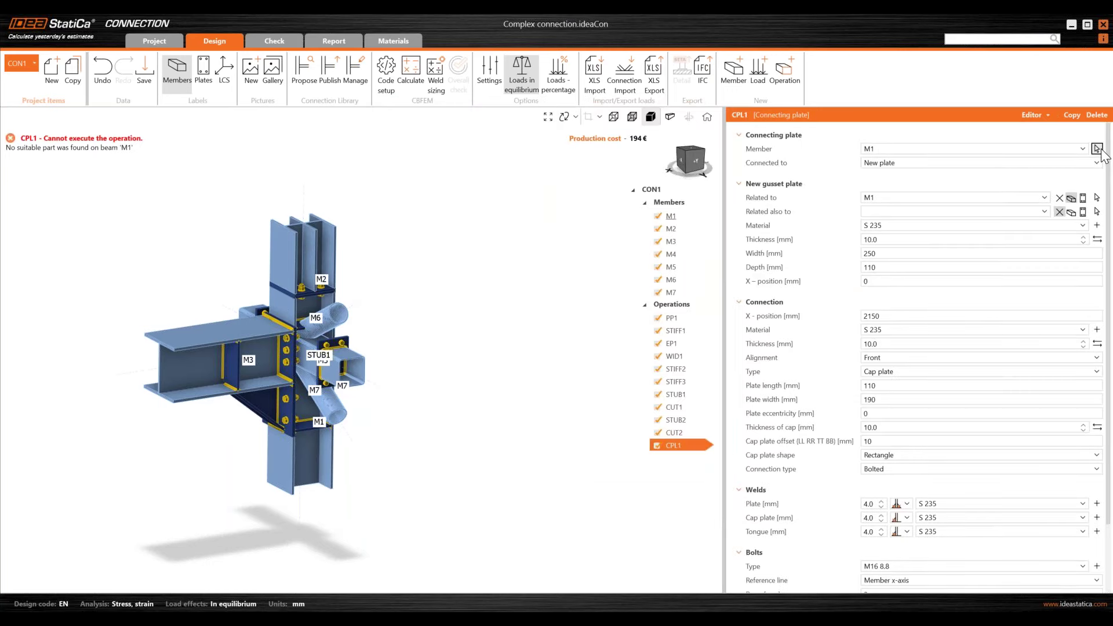
key("Escape")
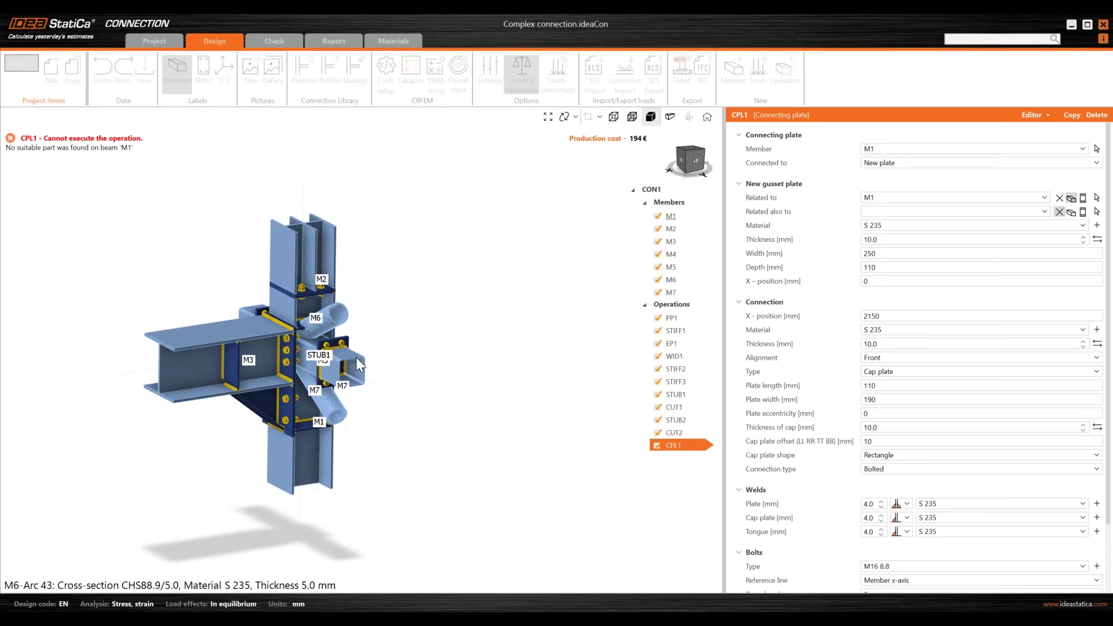
left_click(316, 323)
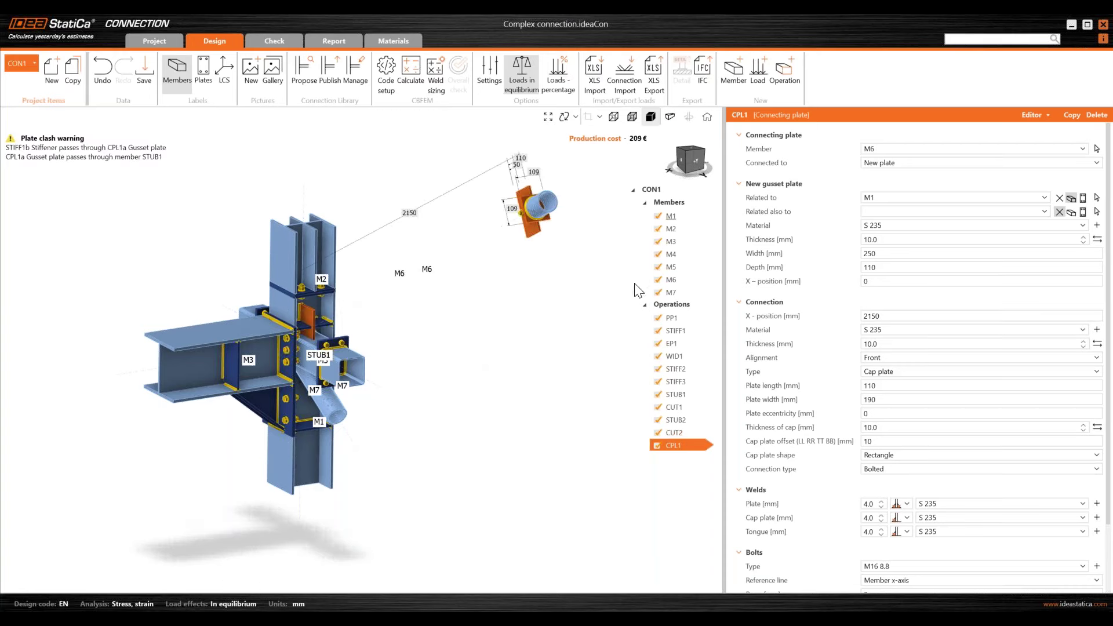
Step: Relate the CPL1 gusset to column M1 and also to STUB1
left_click(1097, 198)
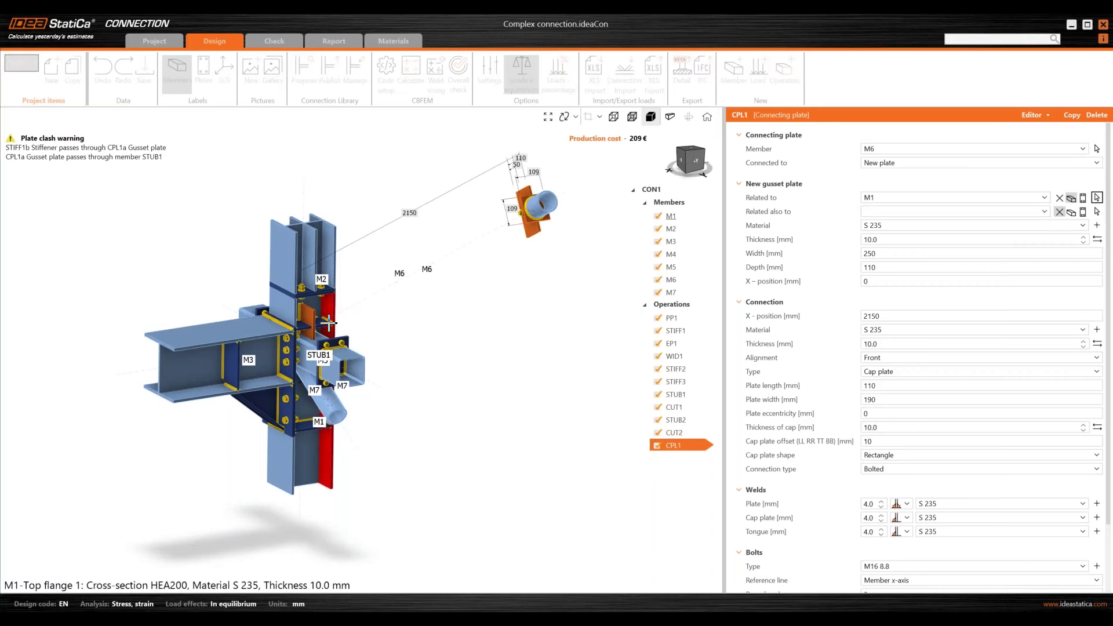
scroll(322, 315, "up", 3)
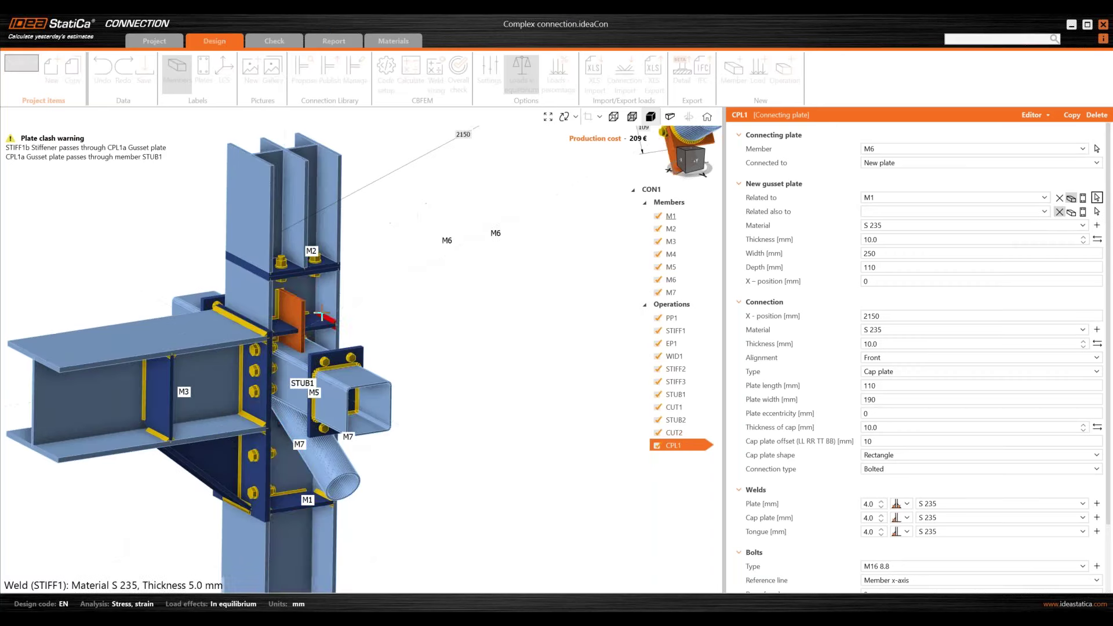
left_click(306, 286)
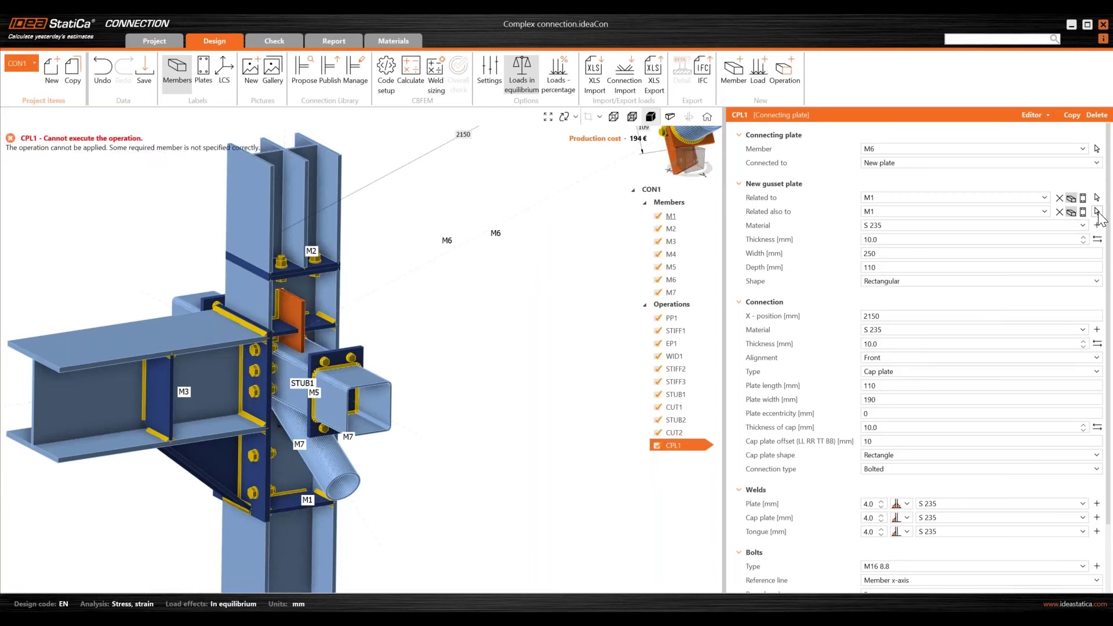
left_click(284, 371)
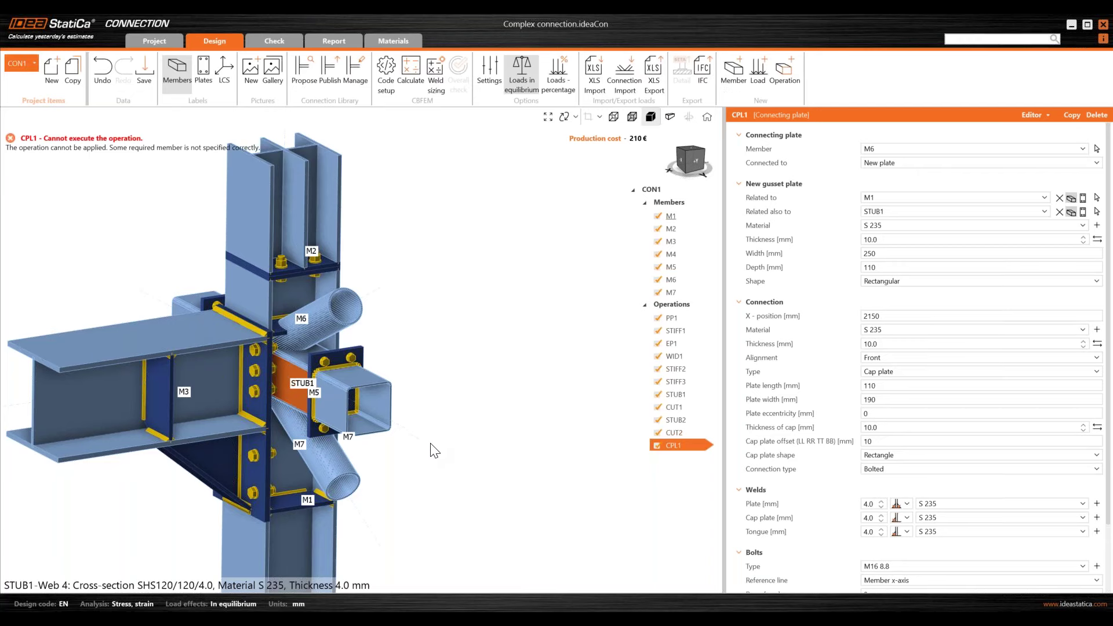
right_click_drag(301, 305, 301, 332)
scroll(307, 312, "up", 3)
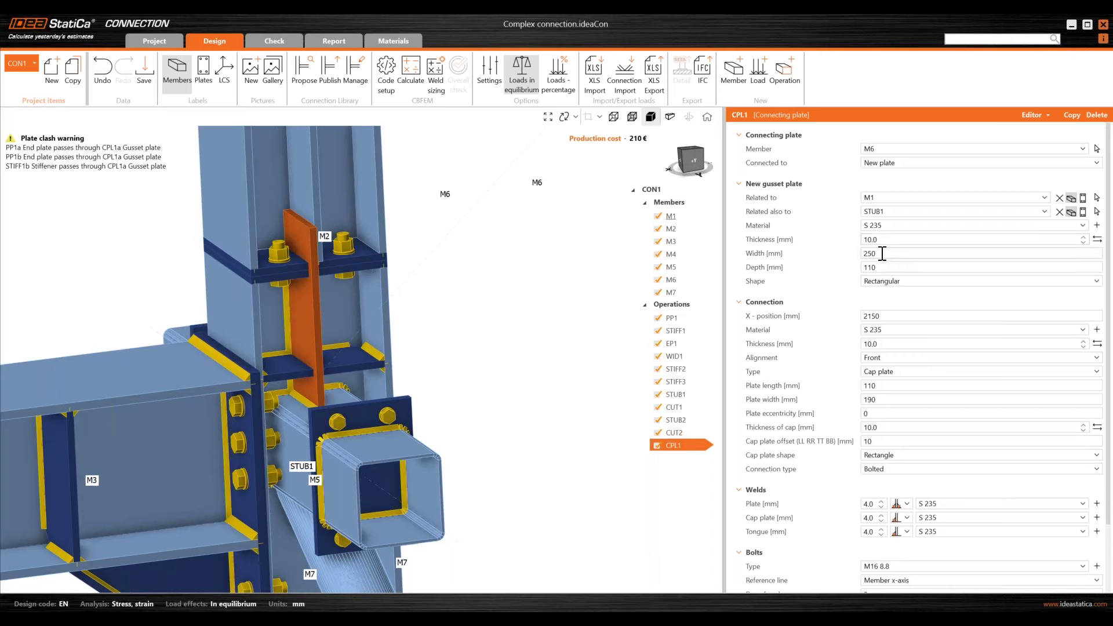
Step: Size the CPL1 gusset to 150 × 230 mm, correcting an initially swapped entry
double_click(882, 254)
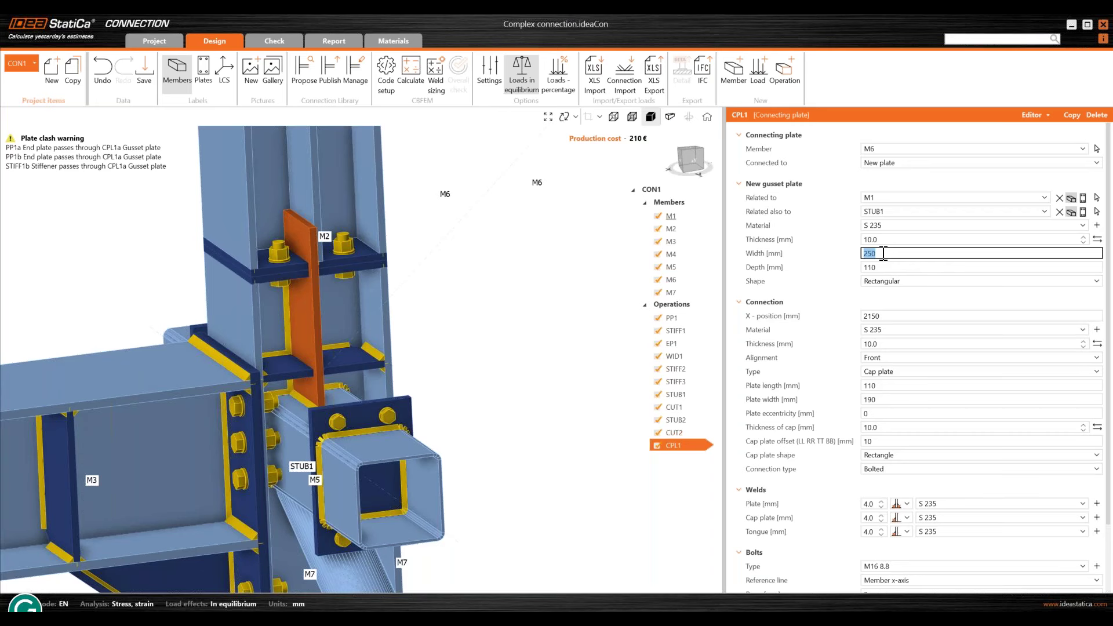
type("230")
key("Tab")
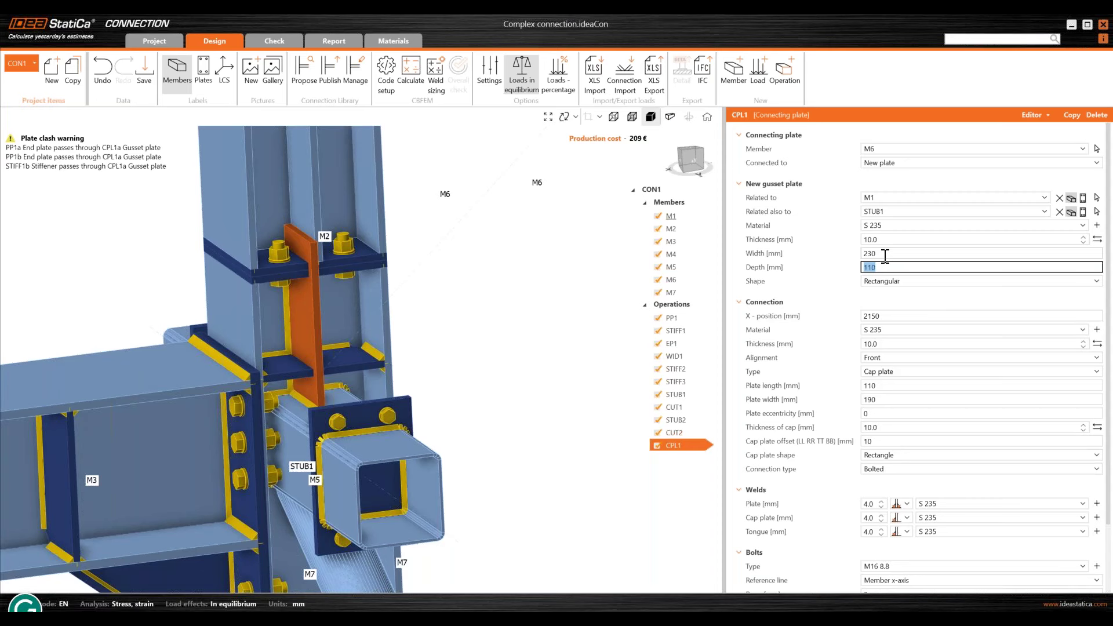
type("150")
key("Tab")
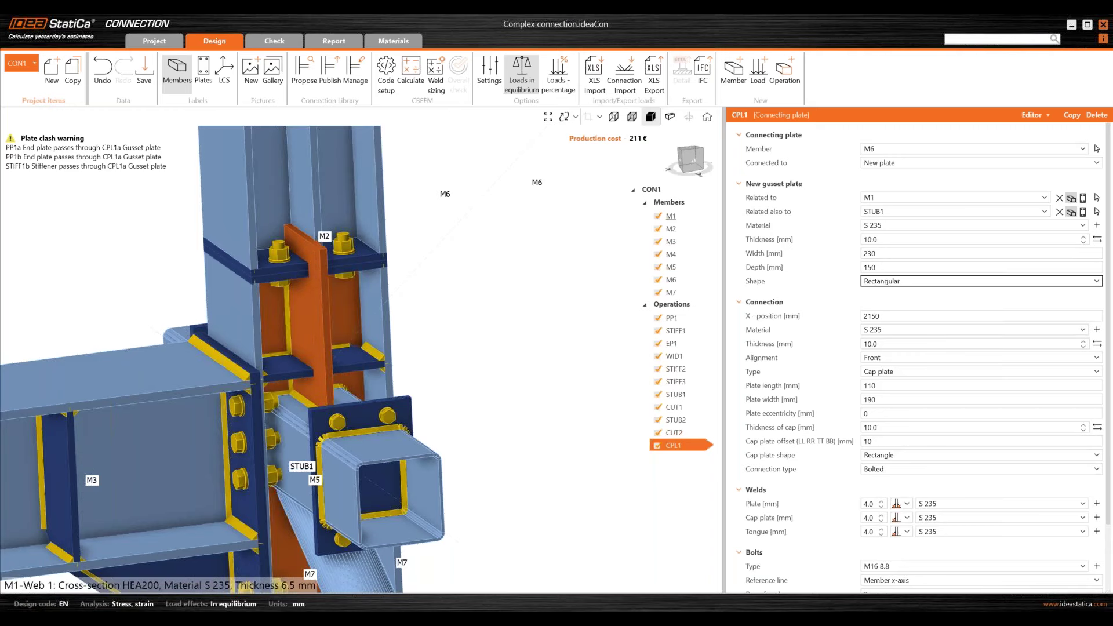
right_click_drag(360, 334, 406, 331)
double_click(883, 253)
type("150")
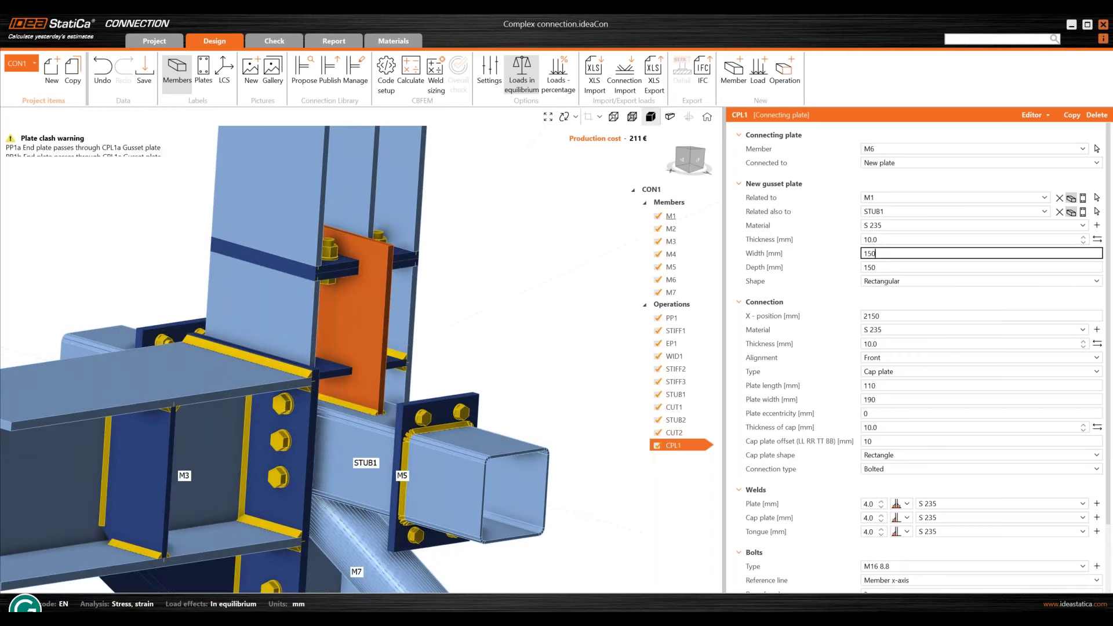
key("Tab")
type("230")
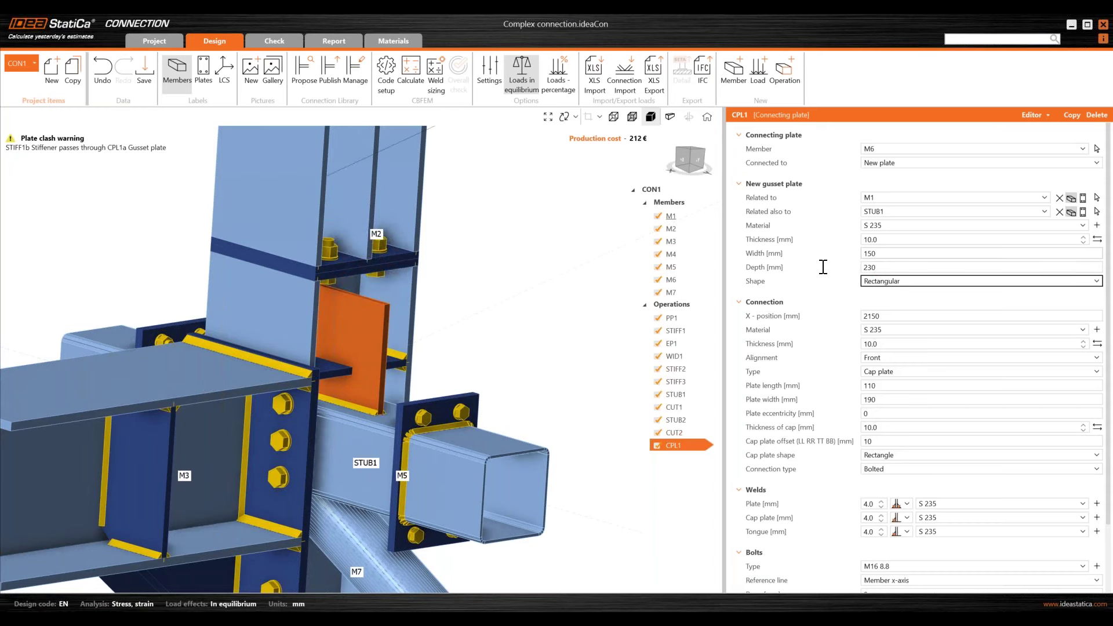
key("Tab")
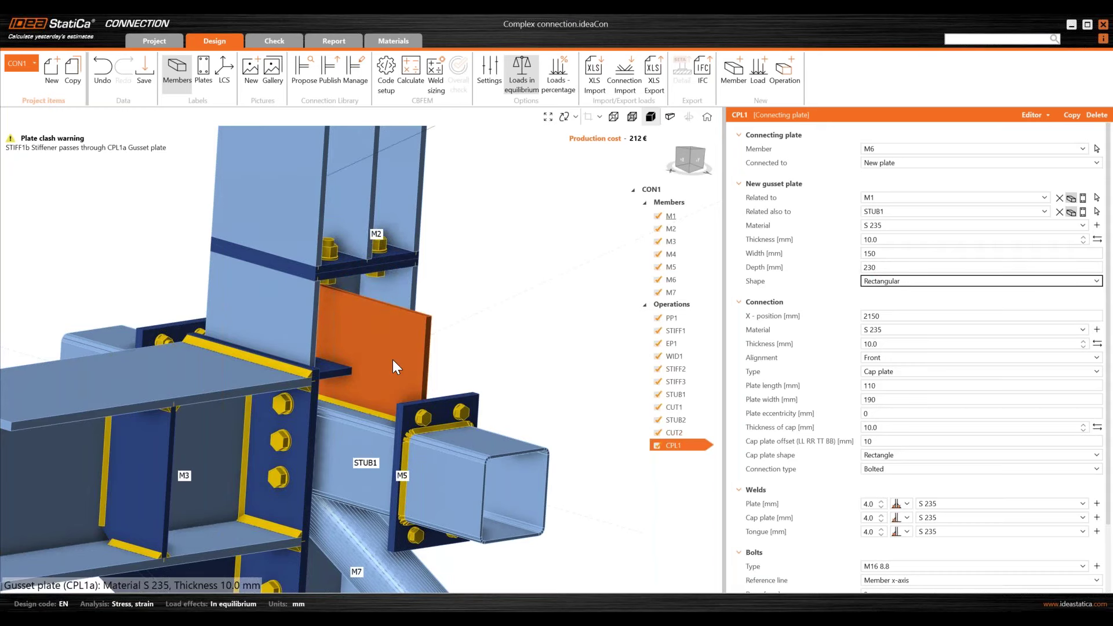
mouse_move(392, 360)
right_mouse_down()
mouse_move(318, 373)
mouse_move(381, 348)
mouse_move(400, 371)
right_mouse_up()
Step: Set the connection X-position to 285 mm
left_click(894, 317)
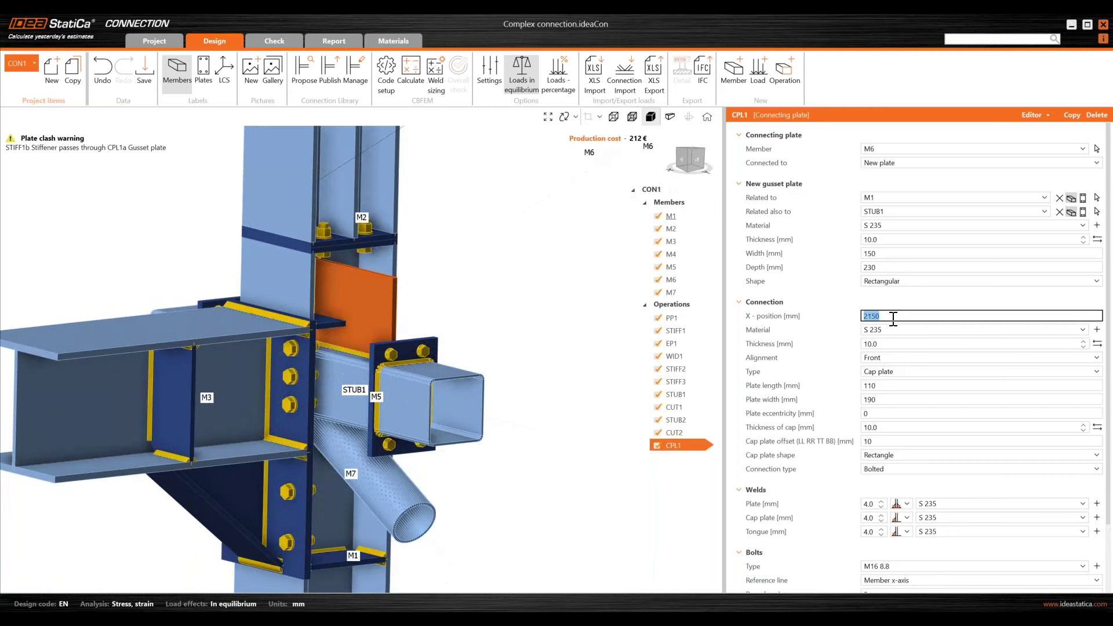
type("285")
key("Tab")
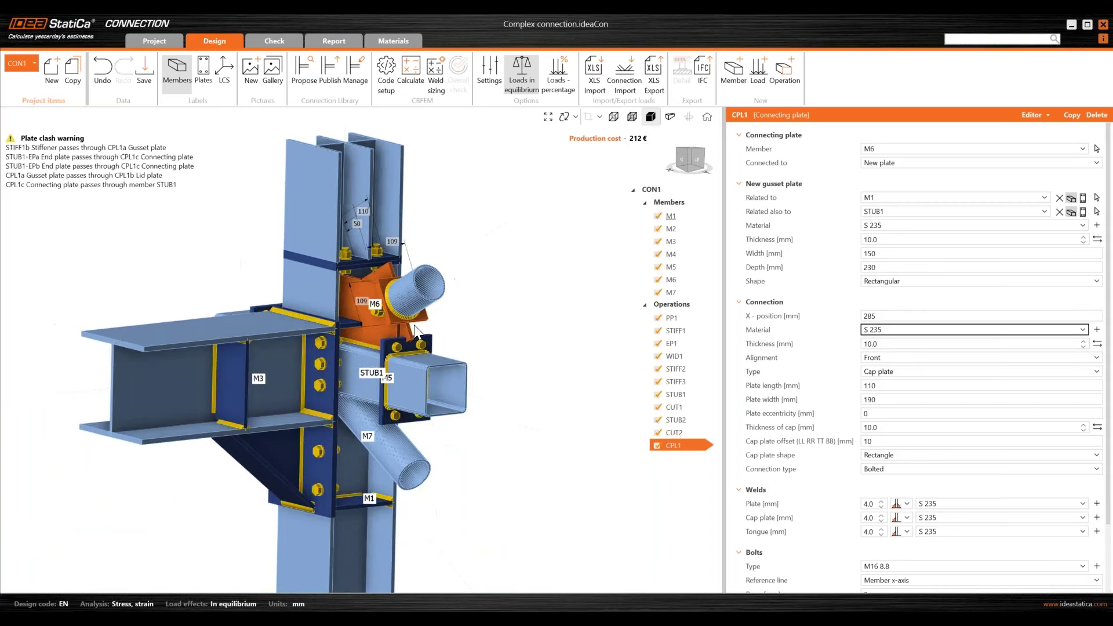
right_click_drag(395, 354, 378, 327)
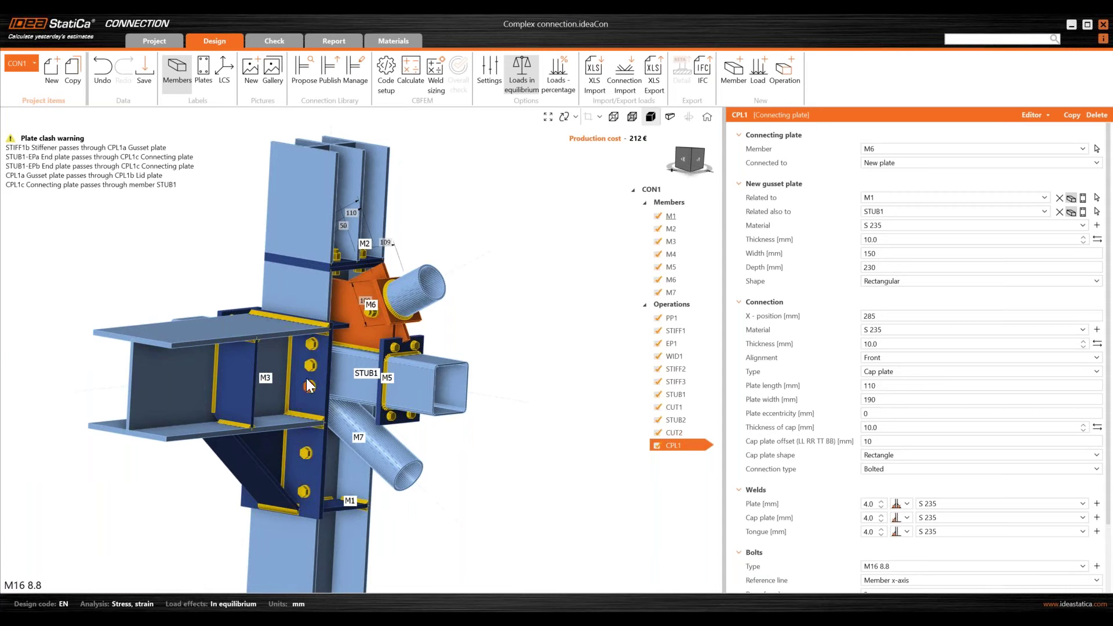
left_click(632, 116)
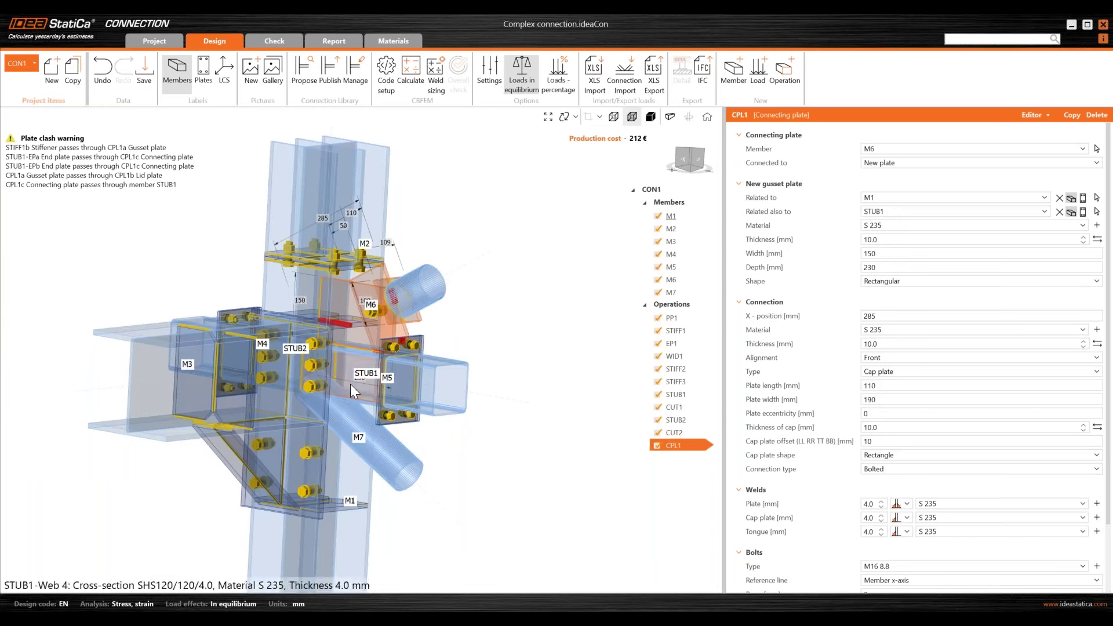
scroll(350, 384, "up", 3)
right_click_drag(324, 396, 401, 384)
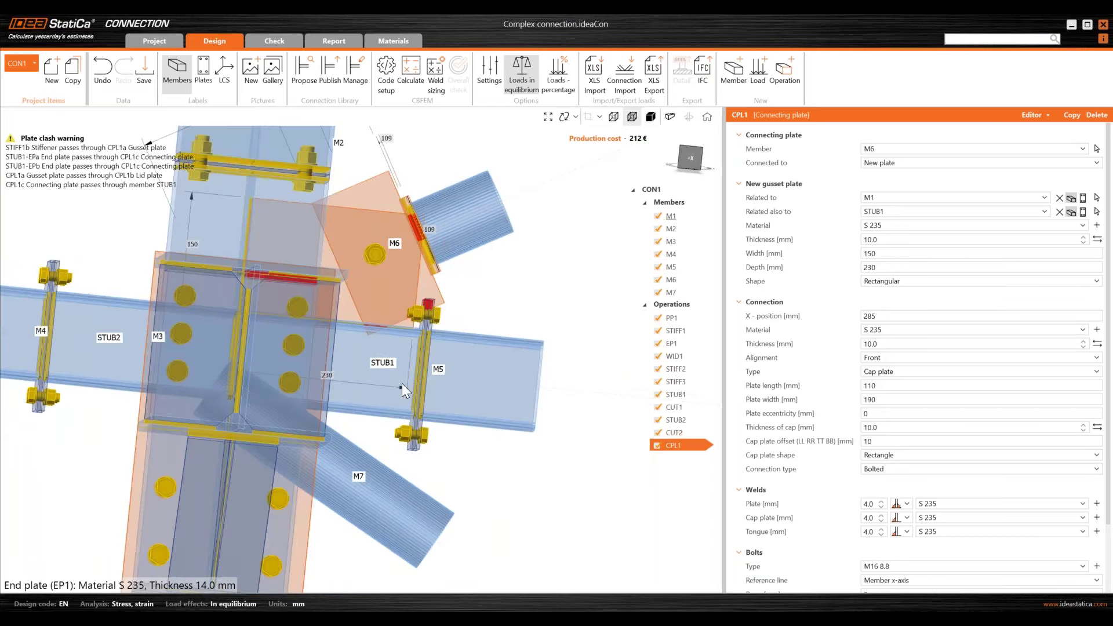
scroll(402, 384, "down", 2)
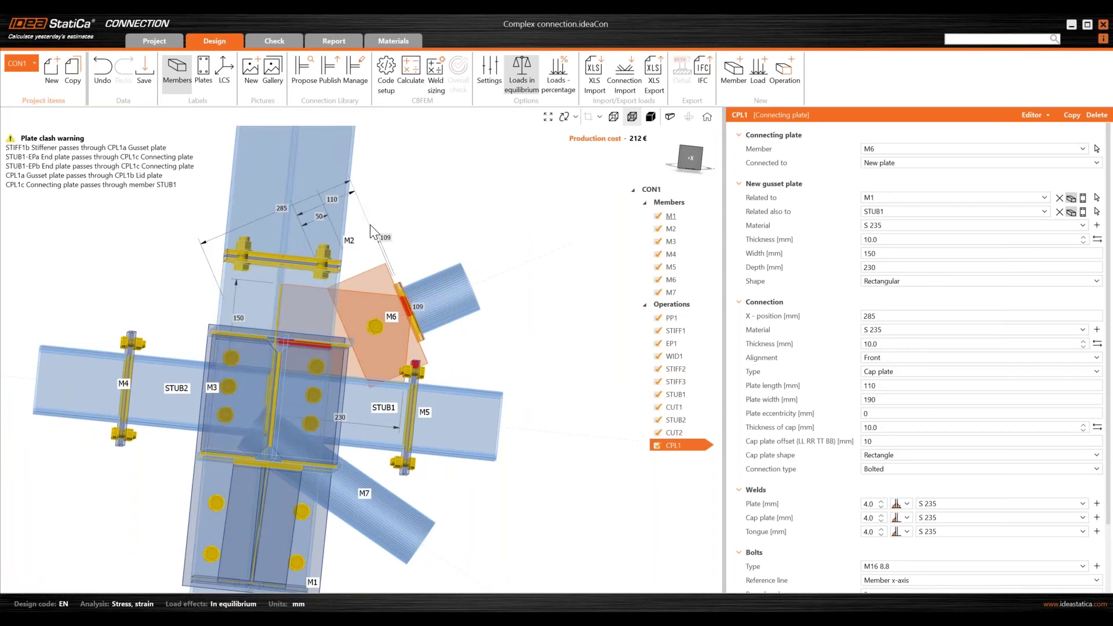
scroll(386, 288, "up", 3)
scroll(401, 300, "down", 3)
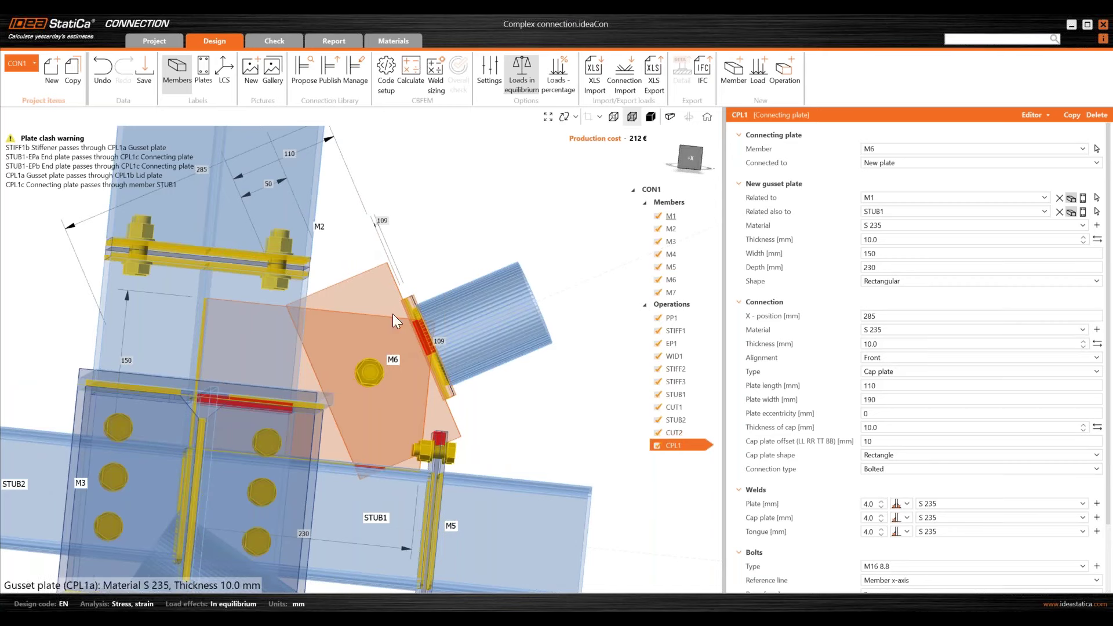
right_click_drag(405, 317, 452, 320)
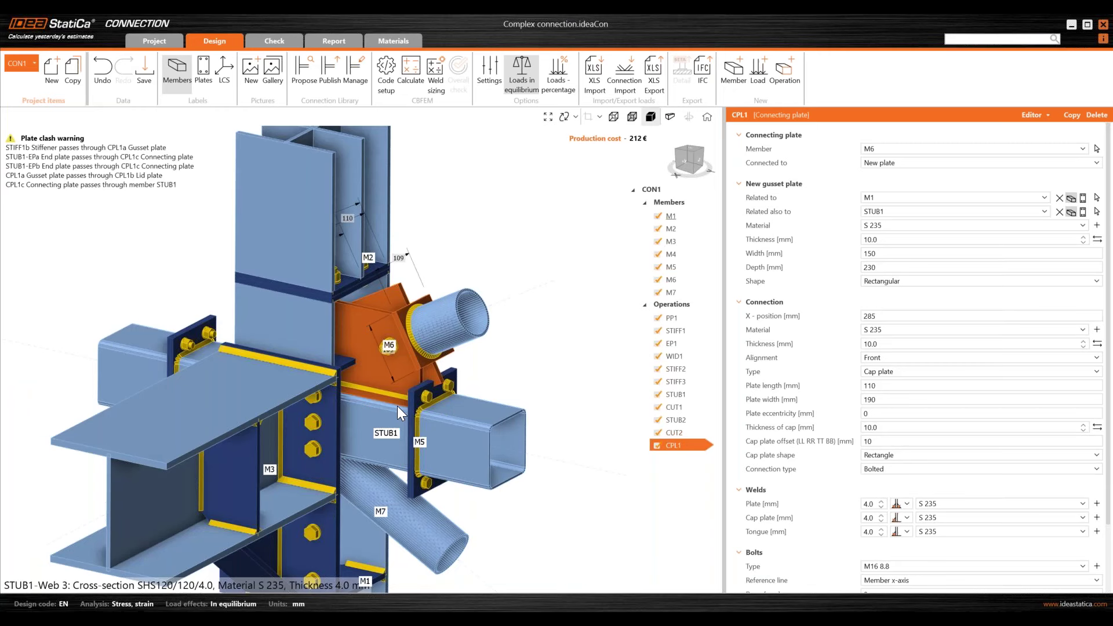
right_click_drag(397, 398, 375, 387)
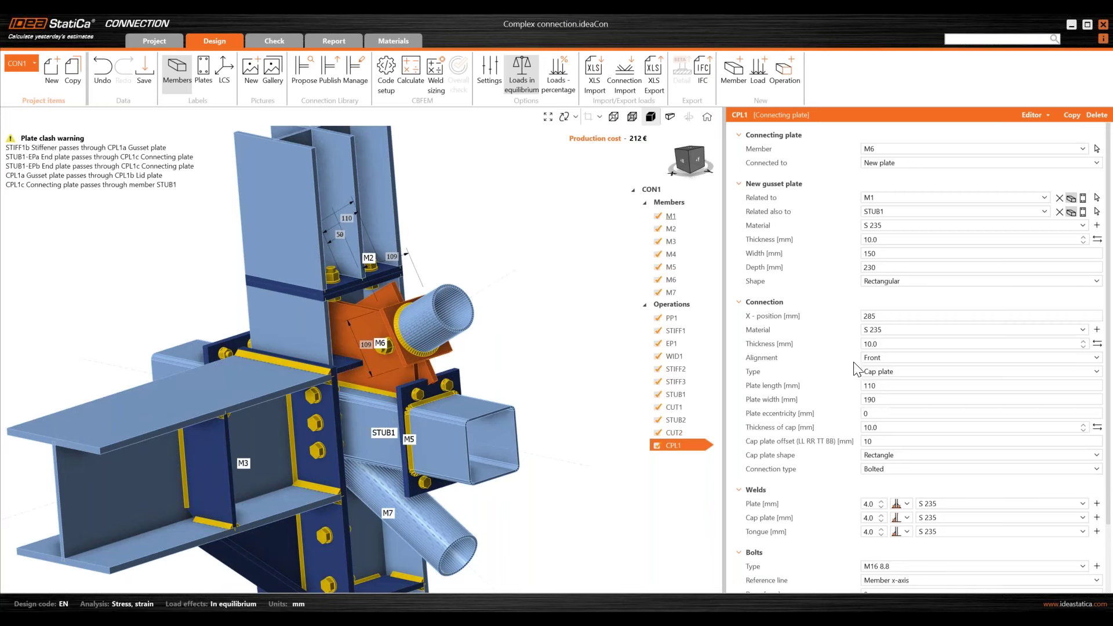
Step: Set cap plate length 120 and width 110, keep eccentricity and thickness, offset 20
left_click(891, 386)
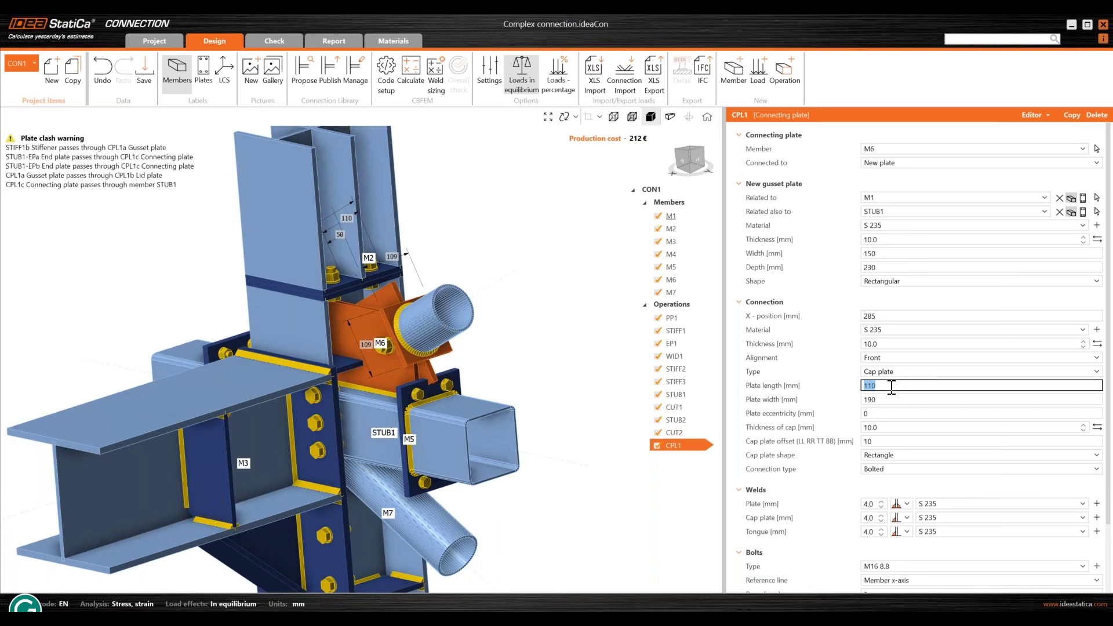
type("1")
key("Tab")
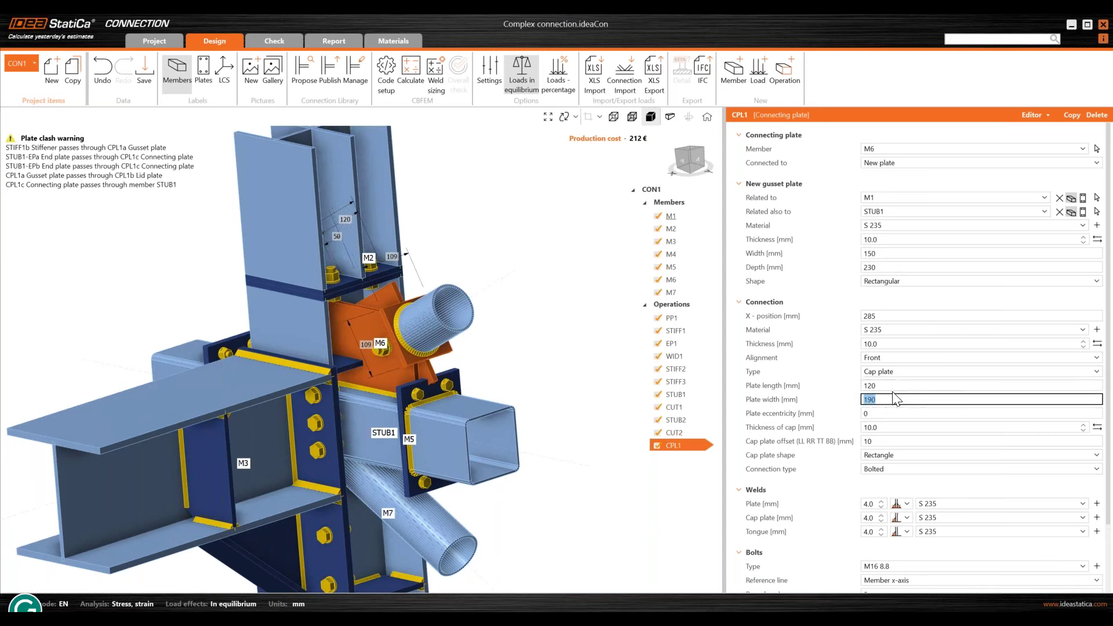
type("1")
key("Tab")
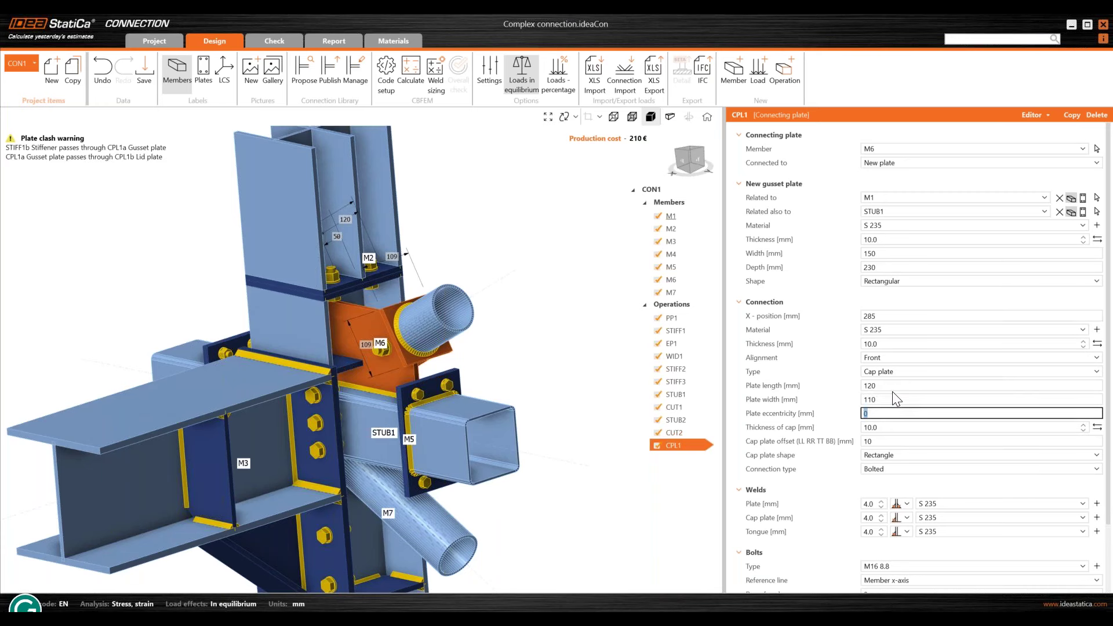
key("Tab")
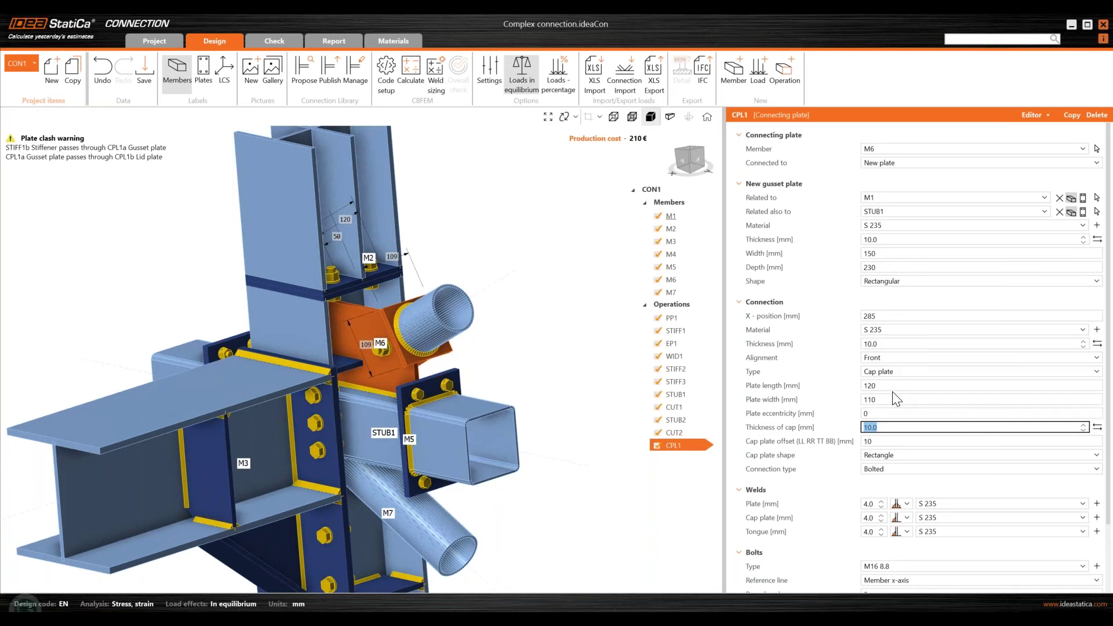
key("Tab")
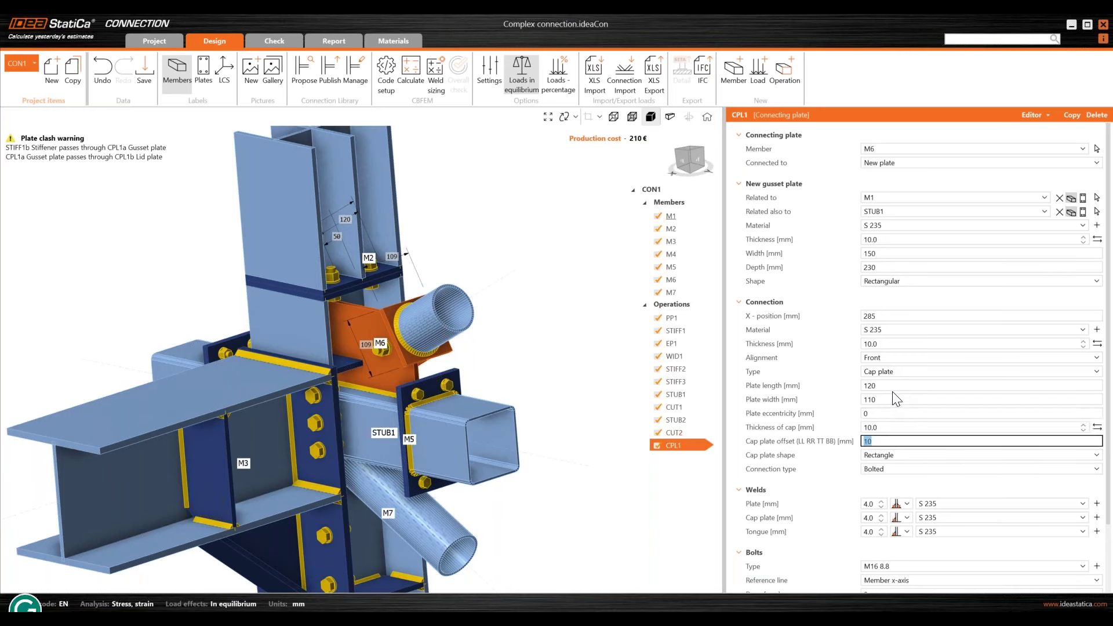
type("20")
key("Tab")
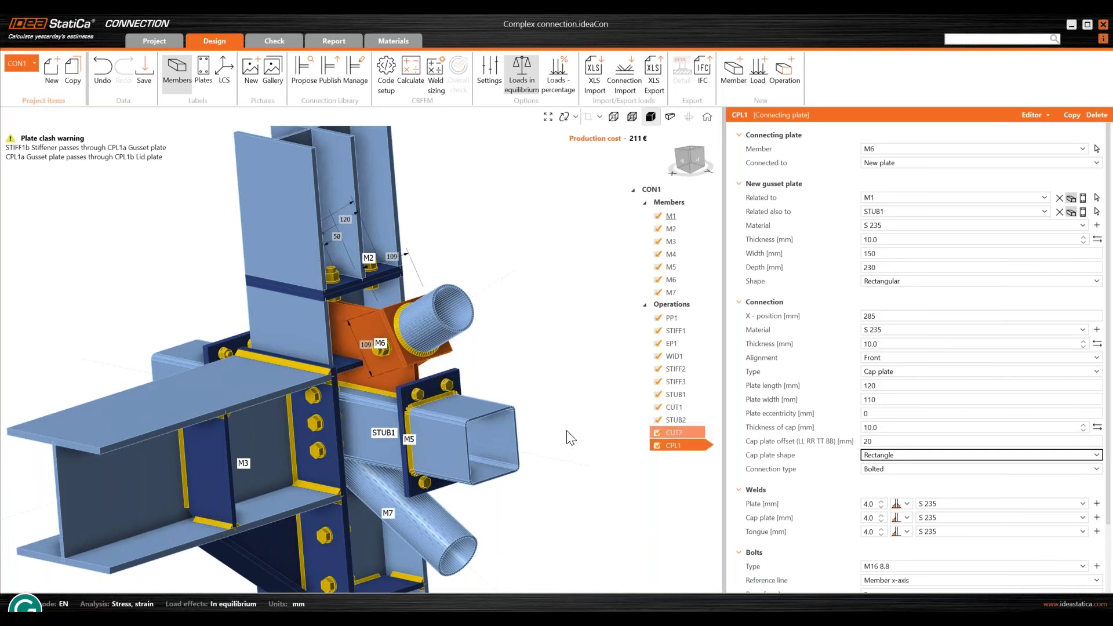
Step: Set the CPL1 connecting plate alignment to Rear
left_click(887, 358)
left_click(881, 393)
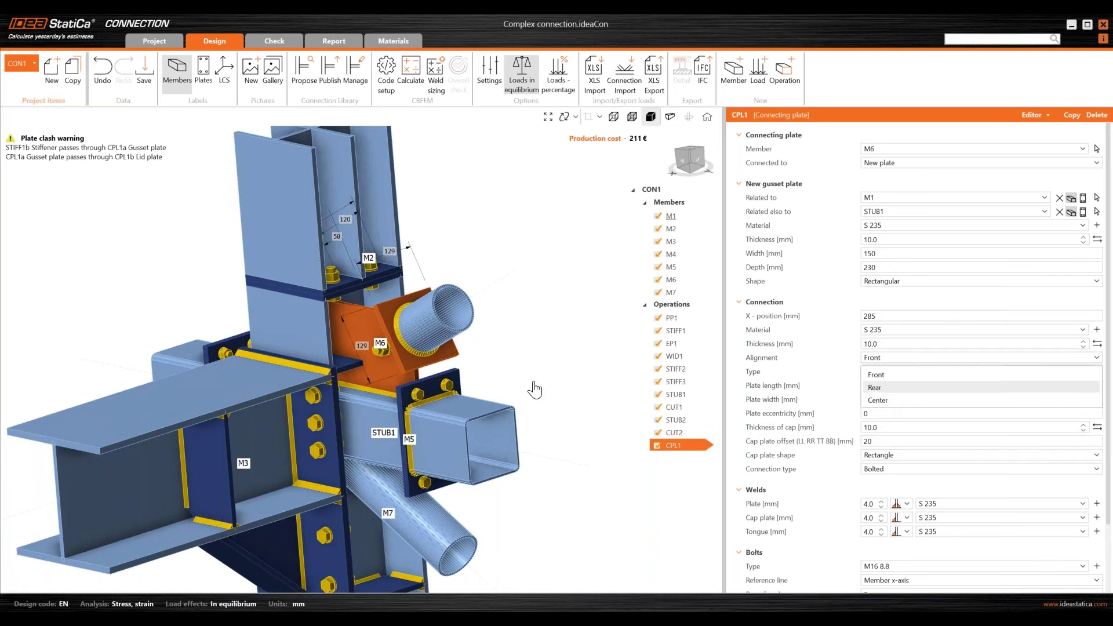
scroll(374, 360, "up", 2)
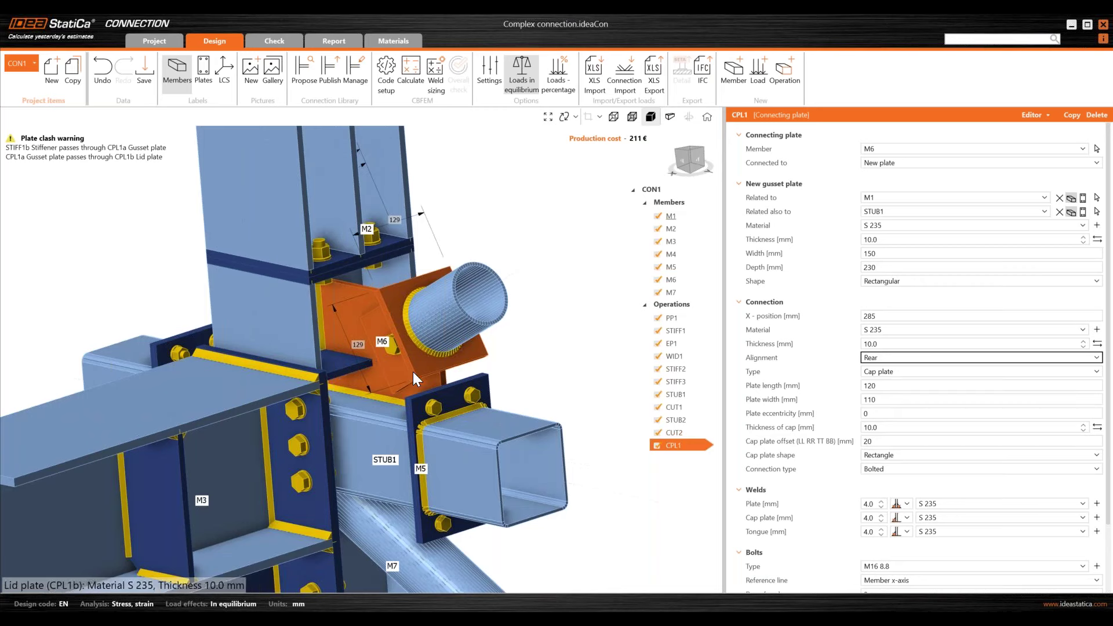
right_click_drag(374, 359, 416, 408)
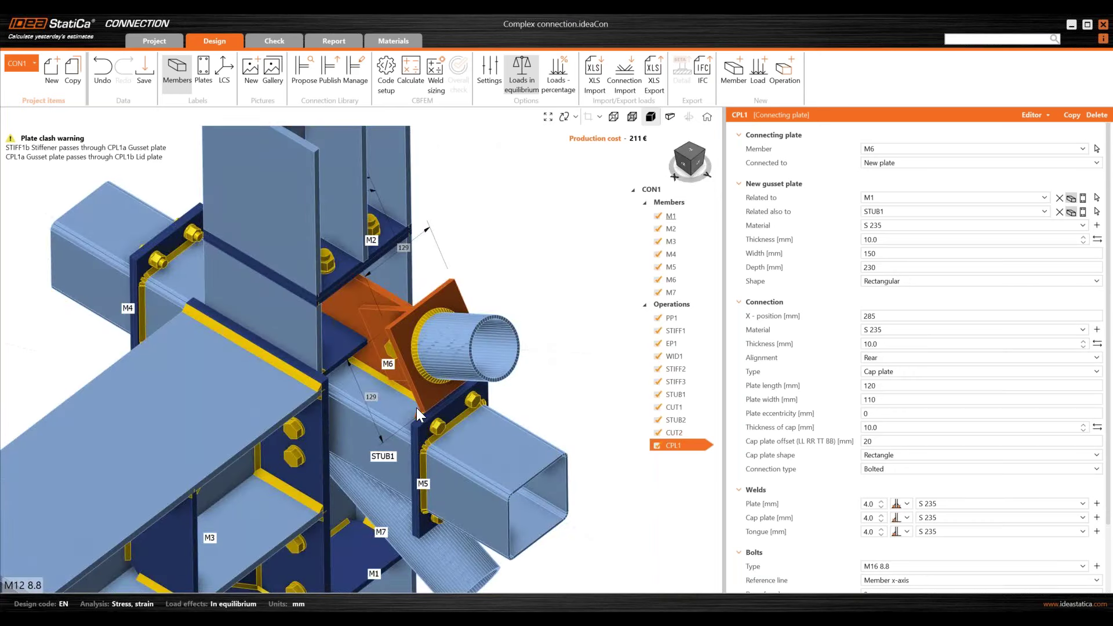
scroll(408, 360, "up", 5)
scroll(408, 360, "down", 5)
right_click_drag(408, 360, 504, 325)
scroll(400, 392, "up", 3)
scroll(366, 271, "down", 3)
scroll(840, 421, "down", 3)
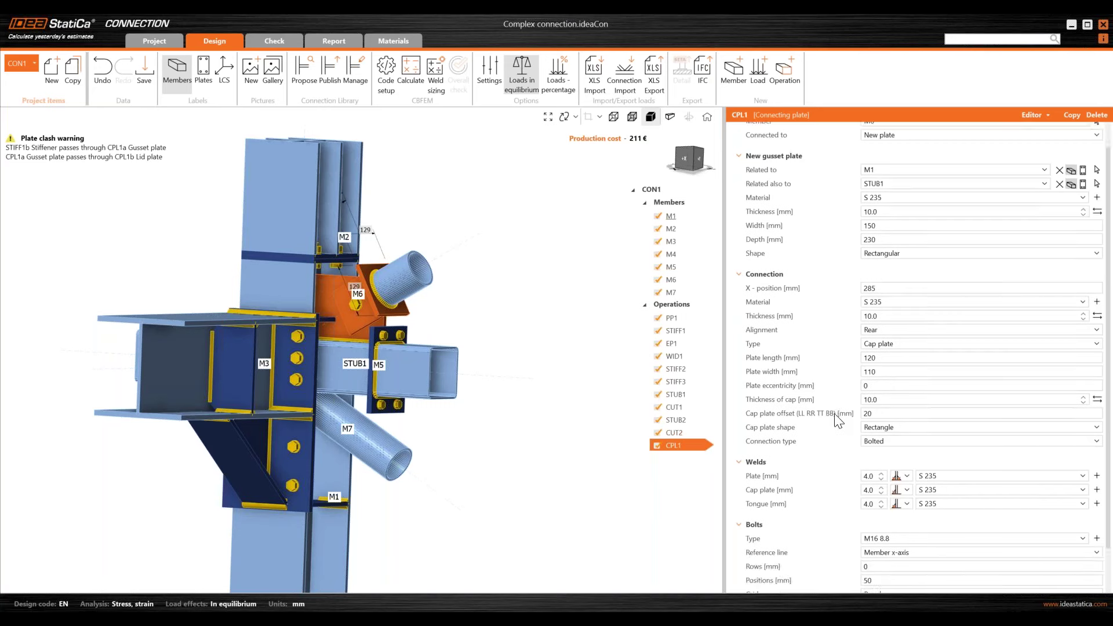
Step: Change the tongue weld to a double fillet weld
left_click(898, 453)
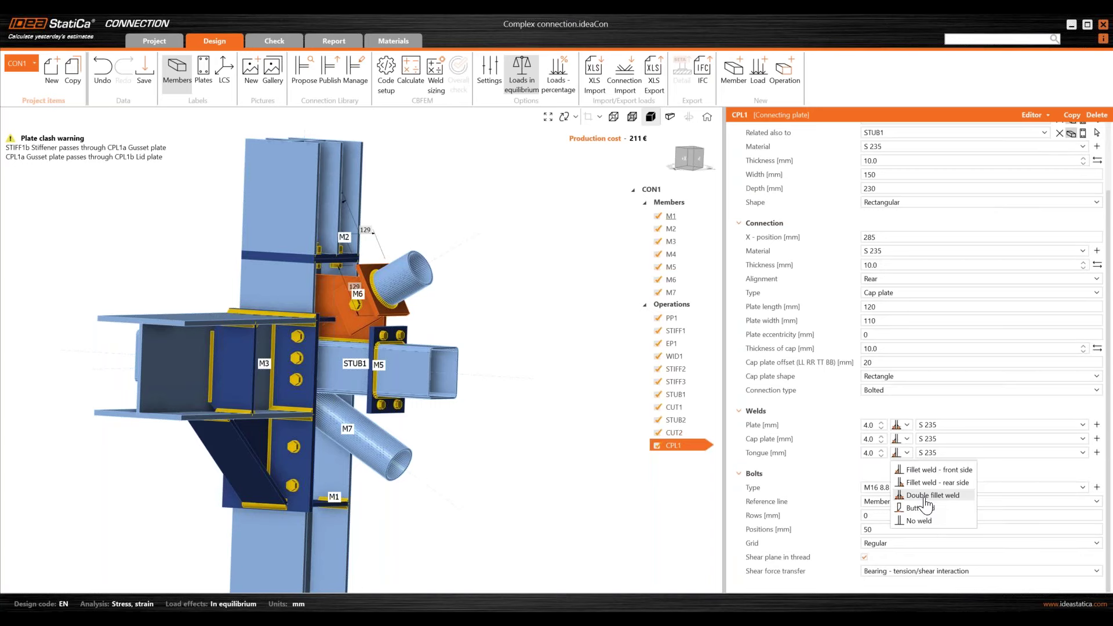
left_click(924, 500)
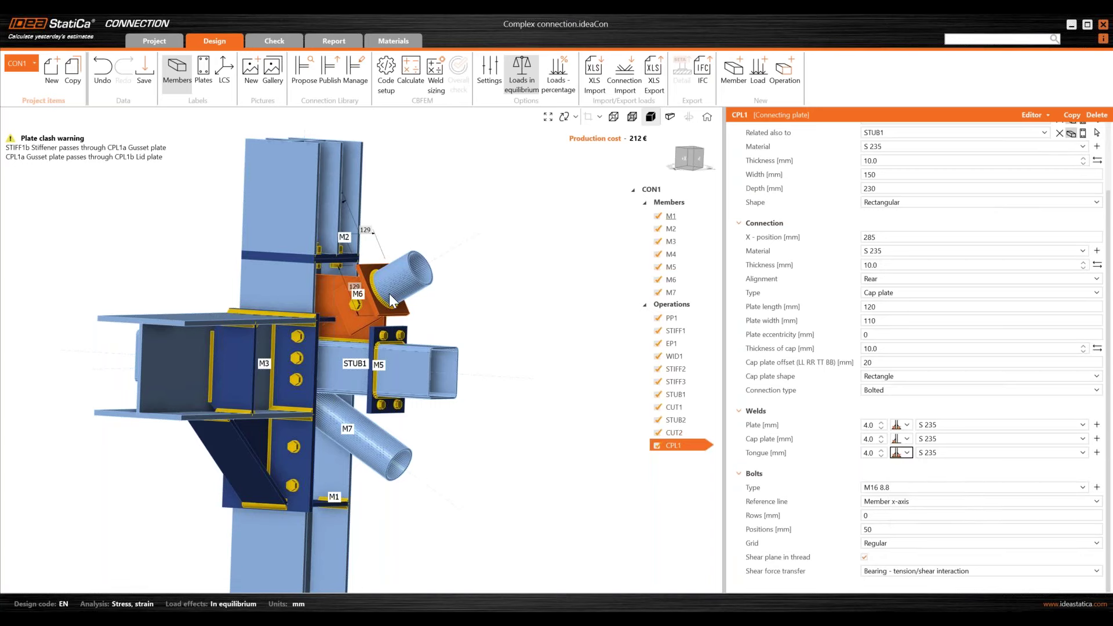
right_click_drag(392, 300, 398, 464)
scroll(364, 340, "up", 5)
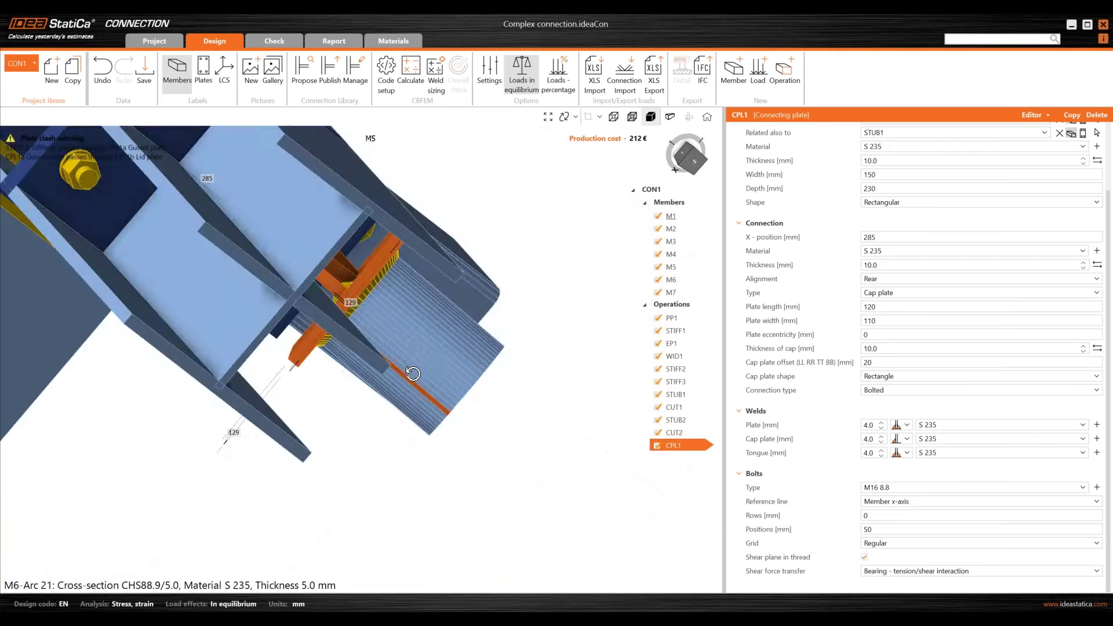
right_click_drag(413, 373, 385, 248)
scroll(390, 292, "down", 5)
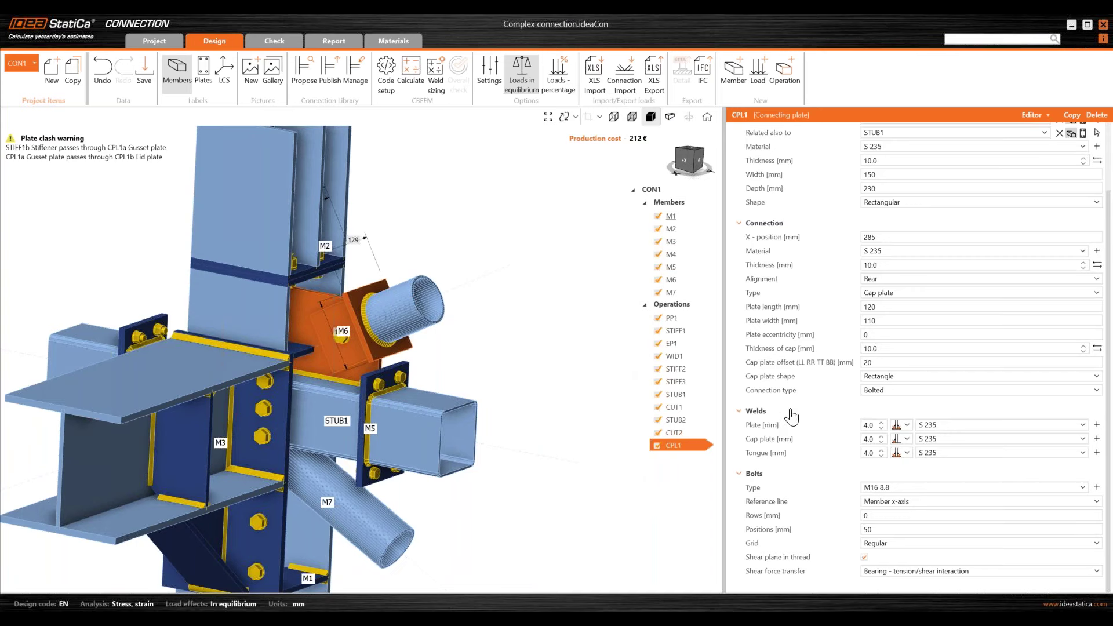
Step: Set the M6 cap plate shape to Circle
left_click(885, 376)
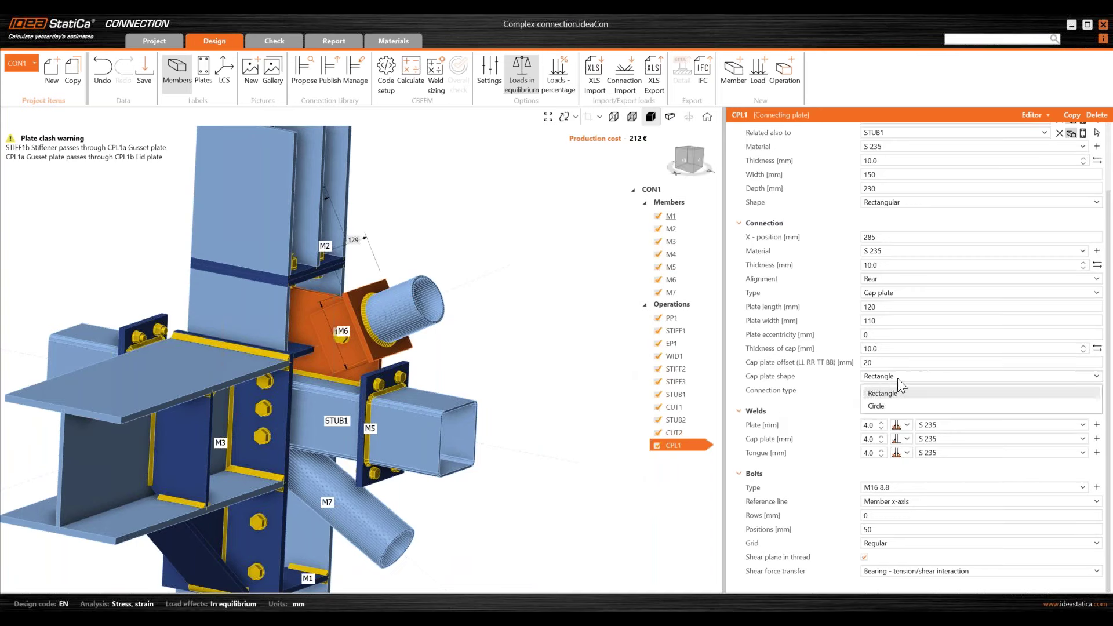
left_click(877, 406)
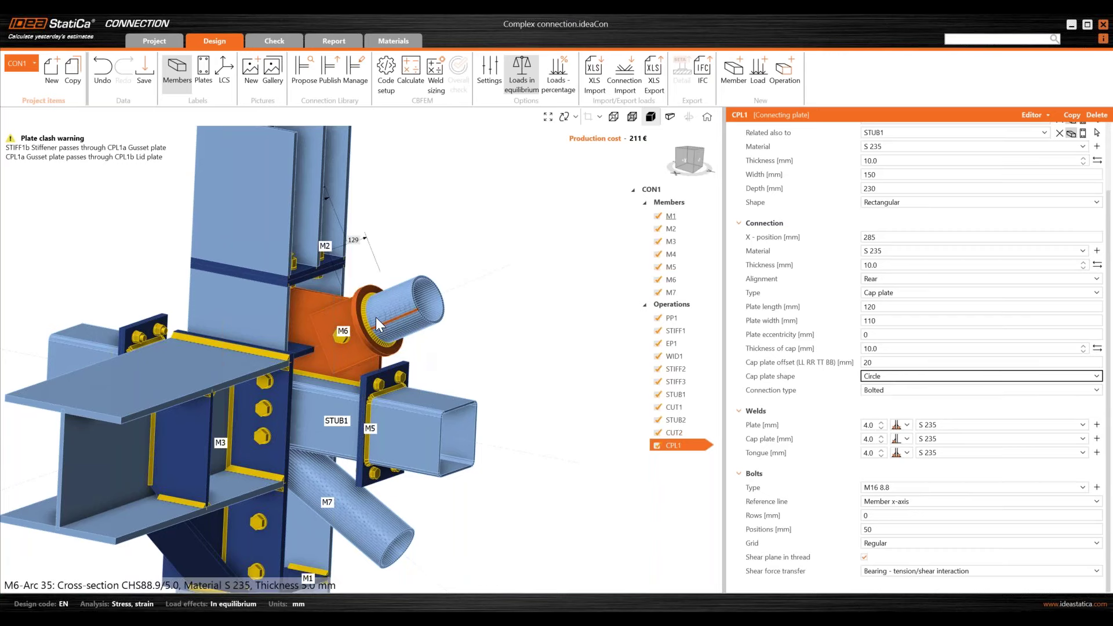
scroll(375, 317, "up", 3)
right_click_drag(311, 348, 349, 325)
scroll(349, 324, "down", 5)
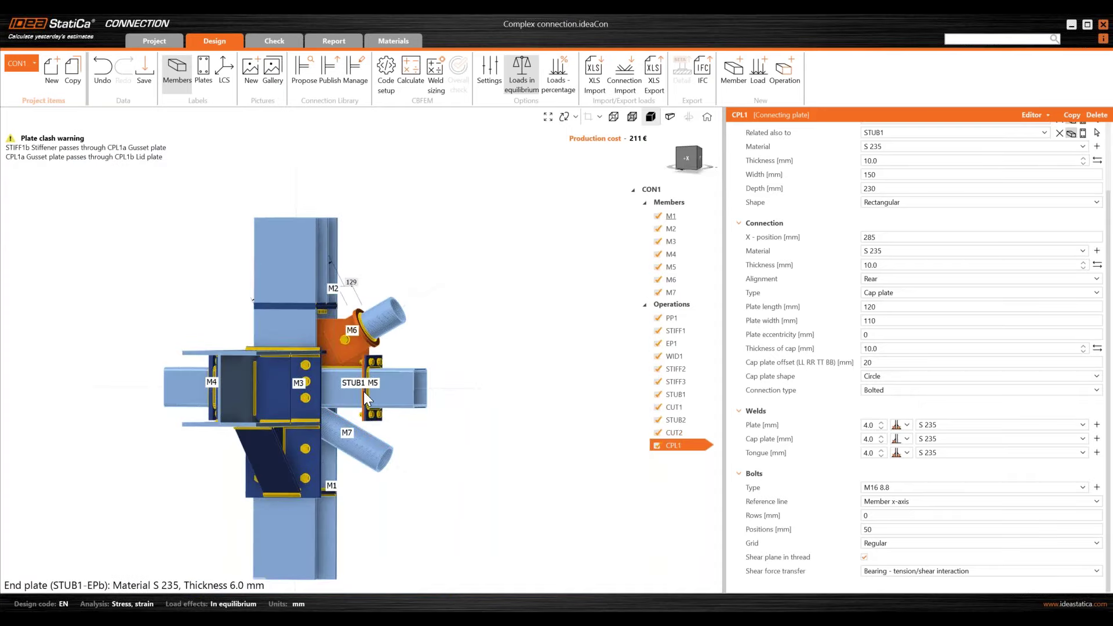
scroll(317, 314, "up", 3)
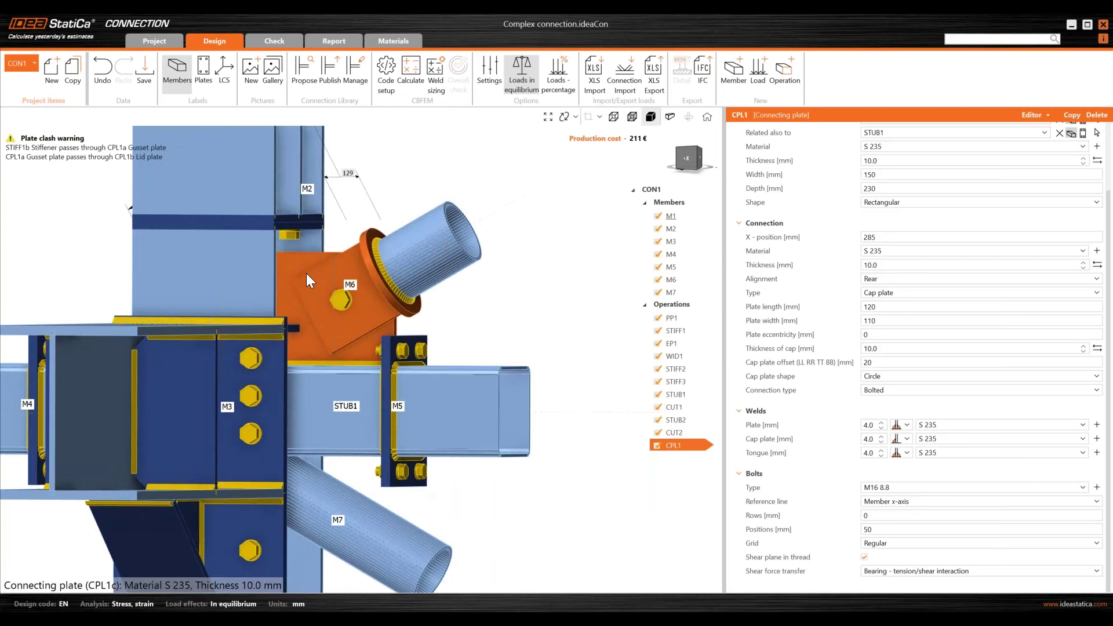
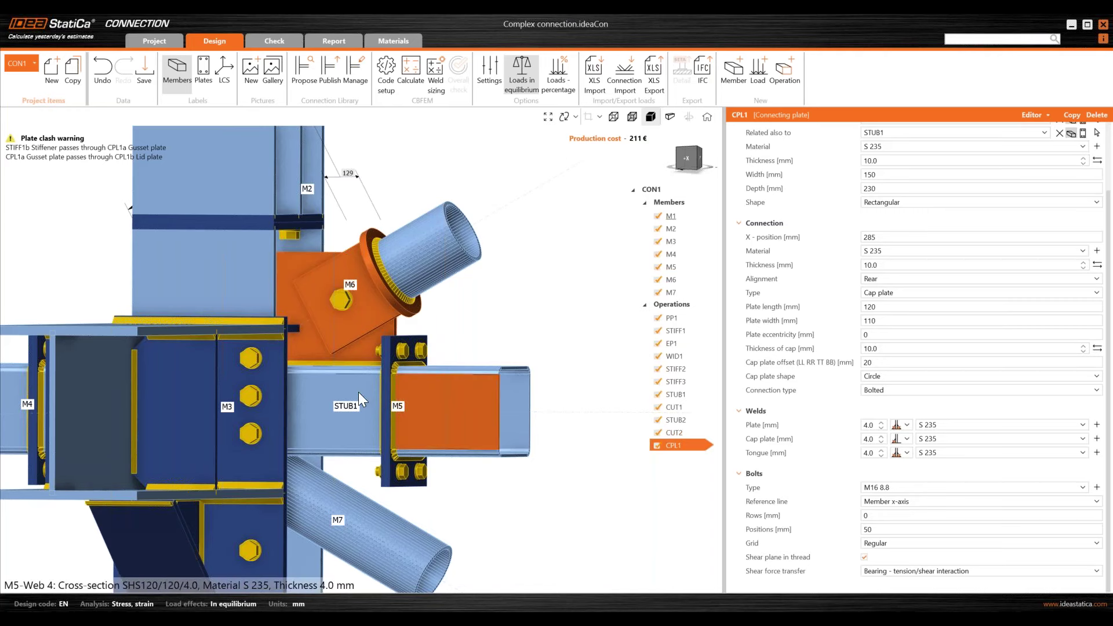
Step: Round corners 1 and 2 of connecting plate CPL1 with 30 mm roundings in the plate editor
right_click(385, 361)
left_click(385, 362)
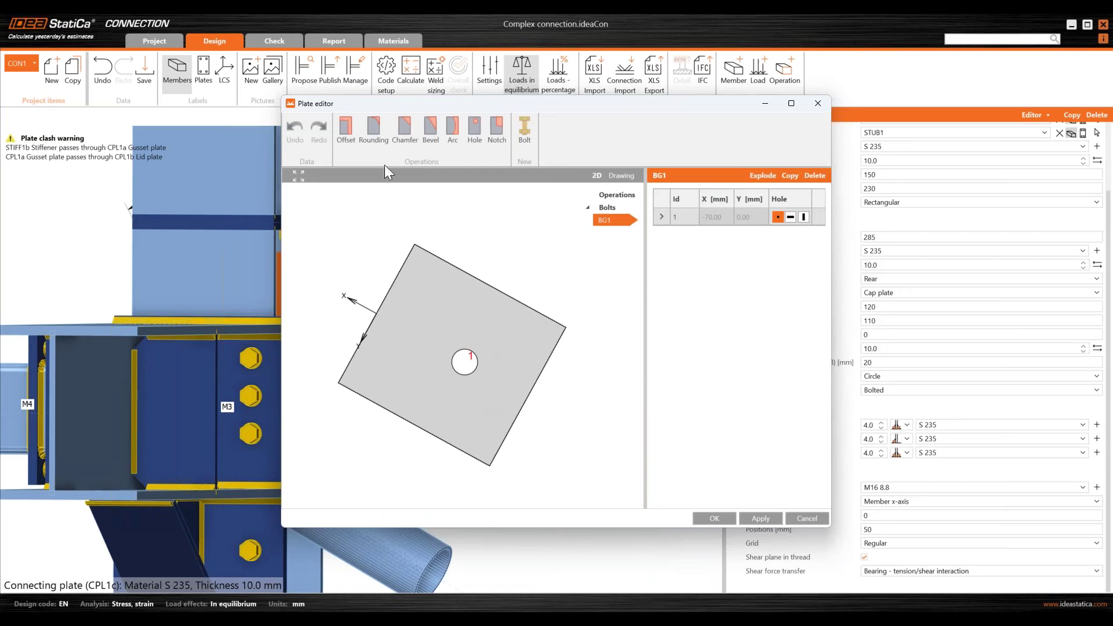
left_click(373, 134)
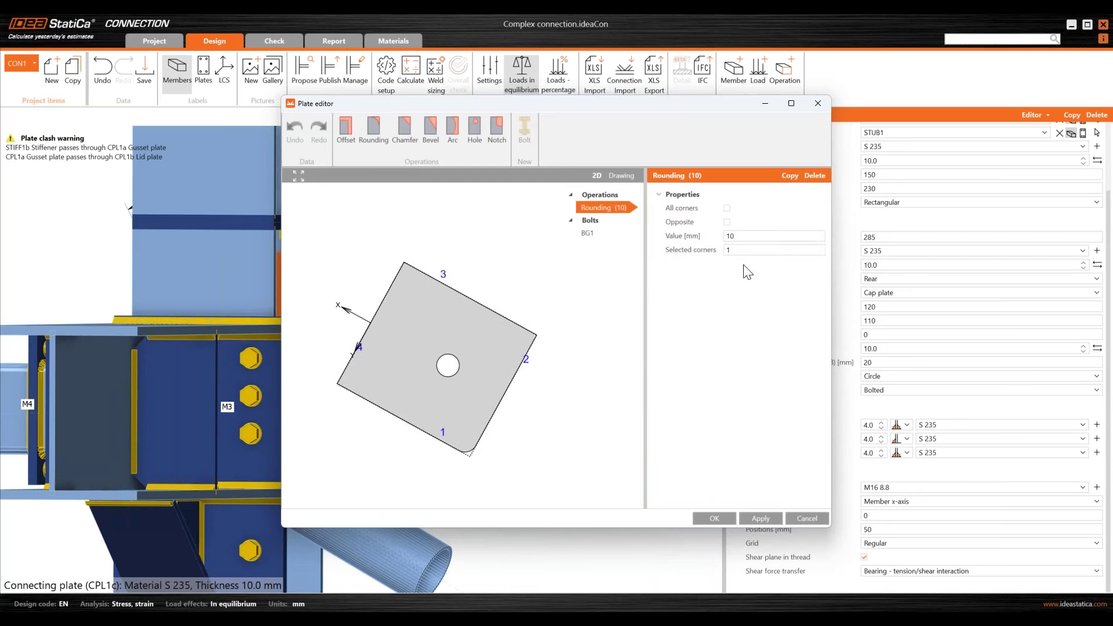
double_click(740, 236)
type("30")
key("Tab")
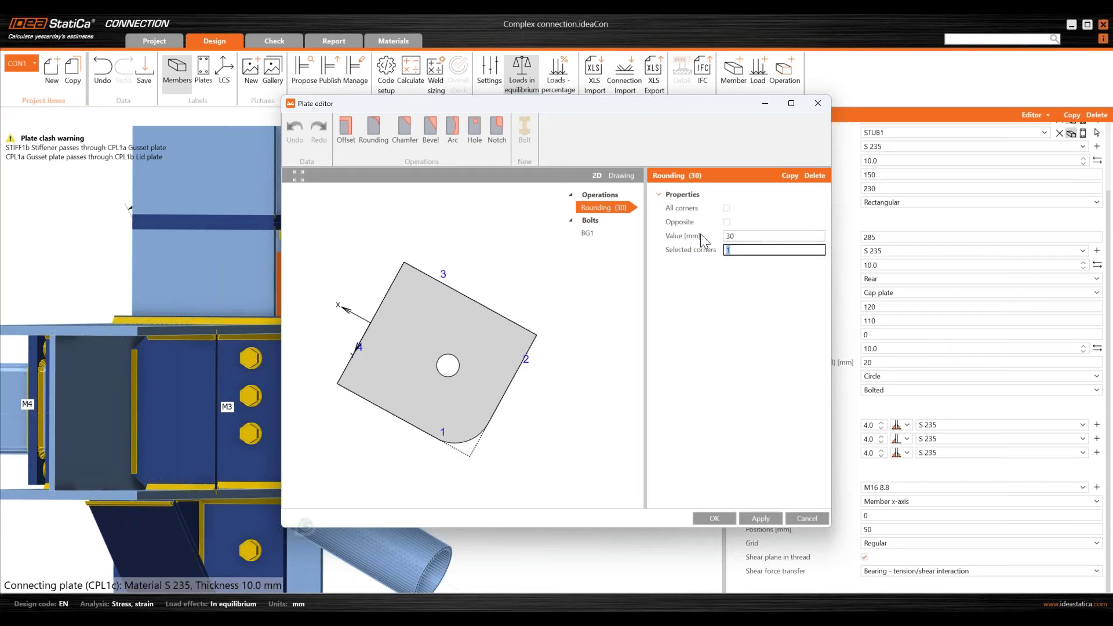
right_click(611, 208)
left_click(627, 214)
double_click(742, 248)
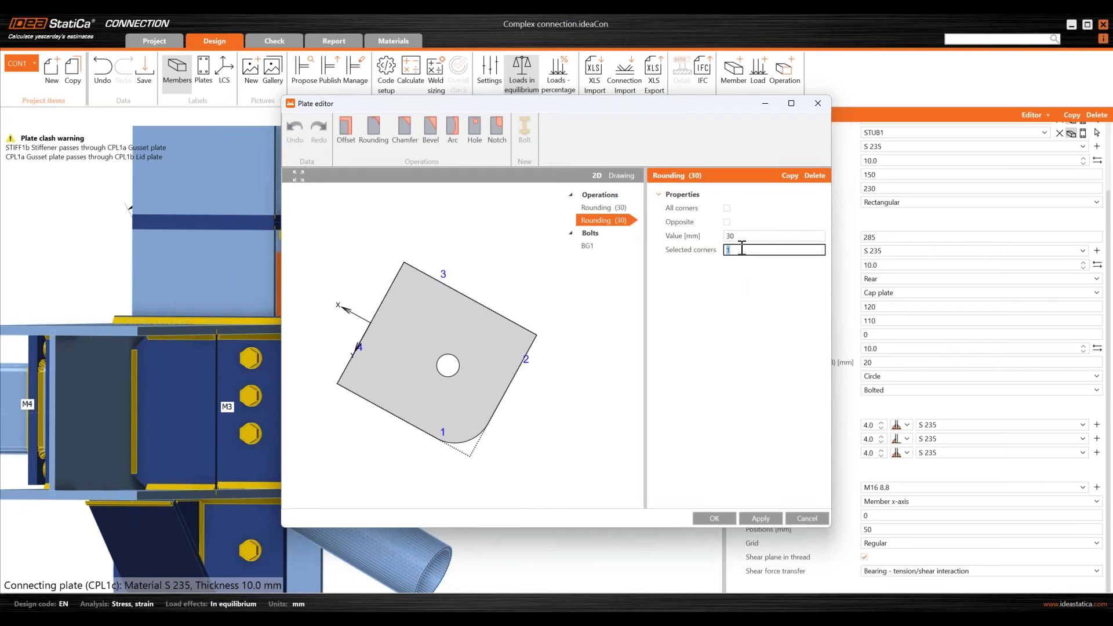
type("2")
left_click(186, 298)
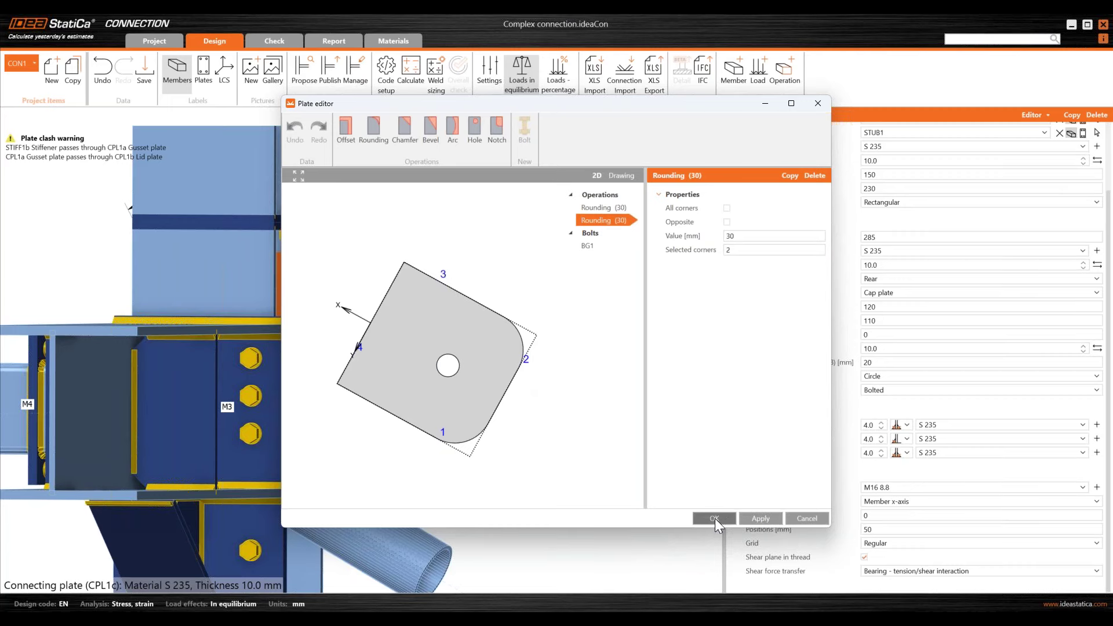
left_click(714, 519)
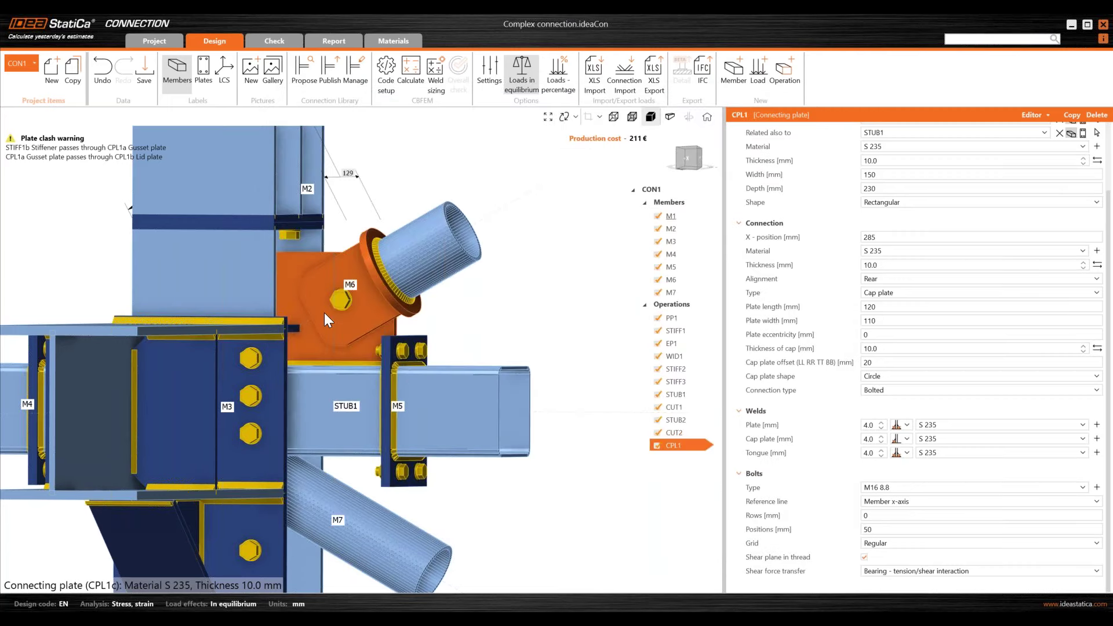
Step: Set the CPL1 bolt rows to 30; -30 for two M12 8.8 bolts through the plate
scroll(317, 310, "up", 2)
scroll(315, 308, "up", 1)
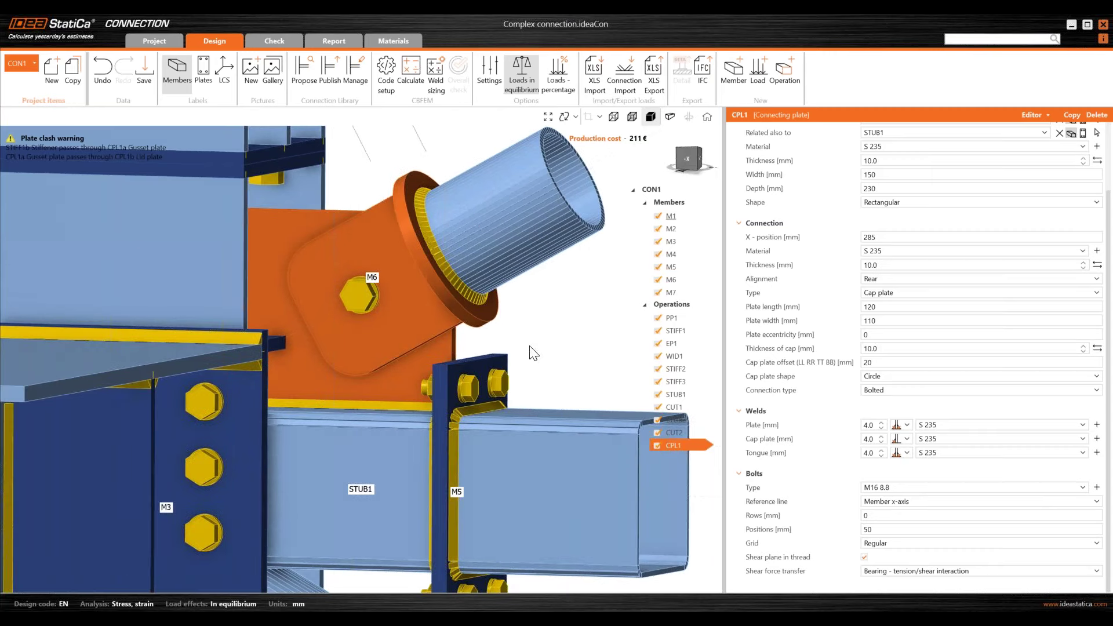
scroll(869, 489, "up", 1)
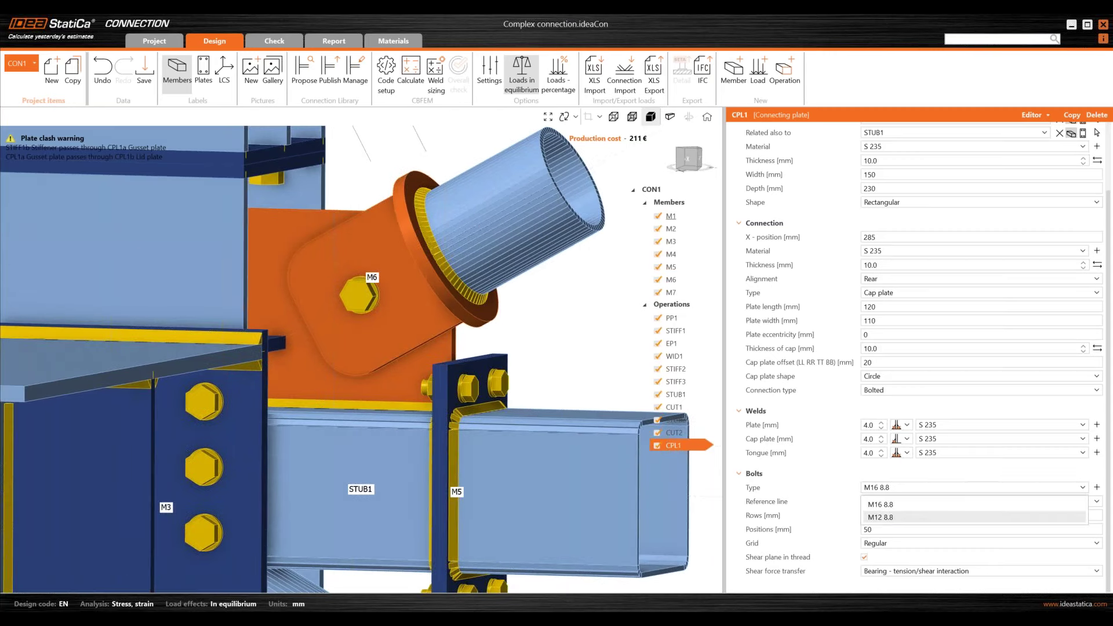
left_click(885, 517)
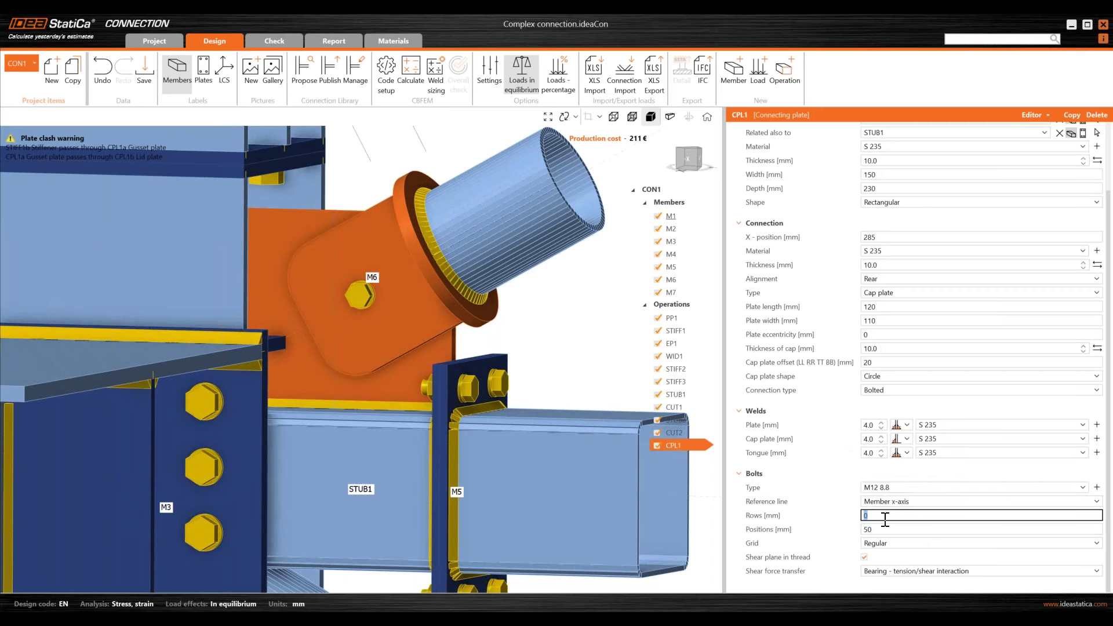
type("30; -30")
key("Tab")
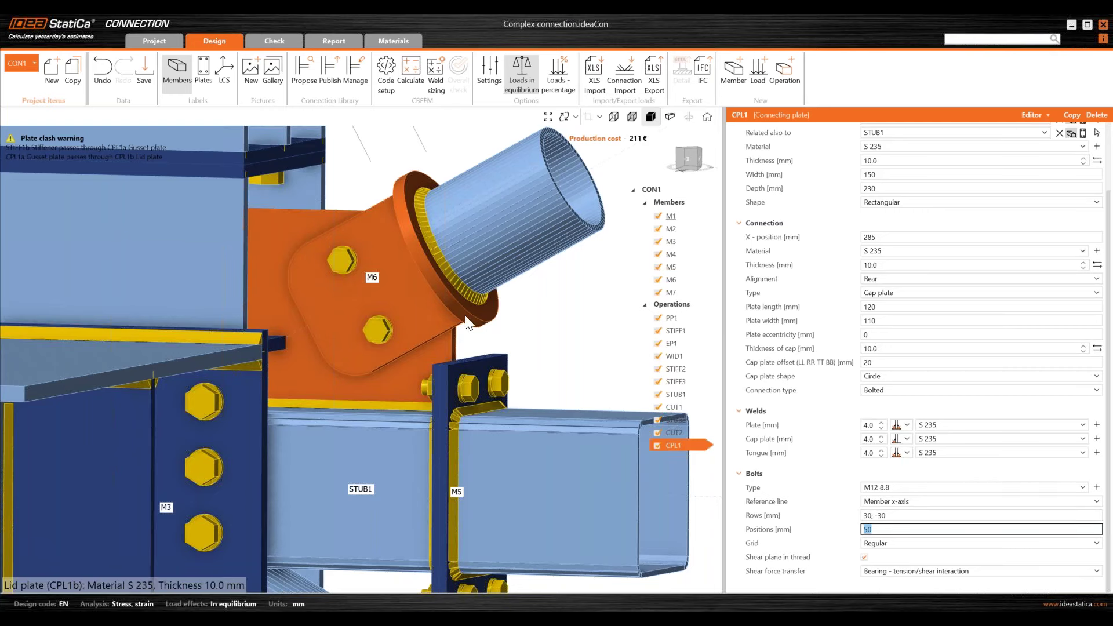
scroll(447, 319, "down", 3)
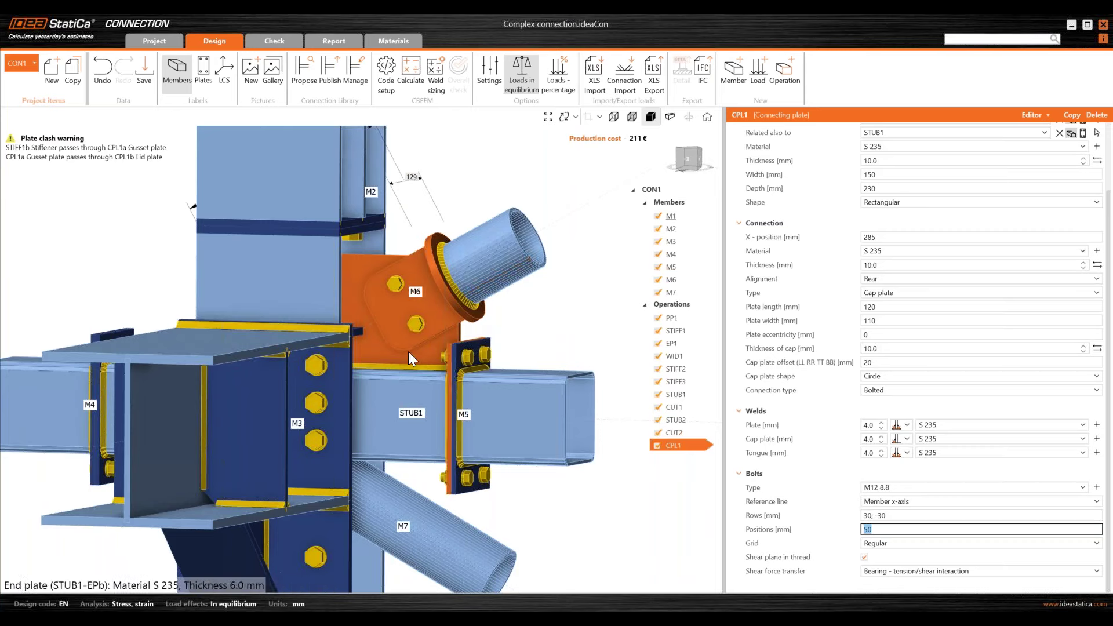
right_click_drag(408, 351, 326, 380)
scroll(326, 379, "down", 5)
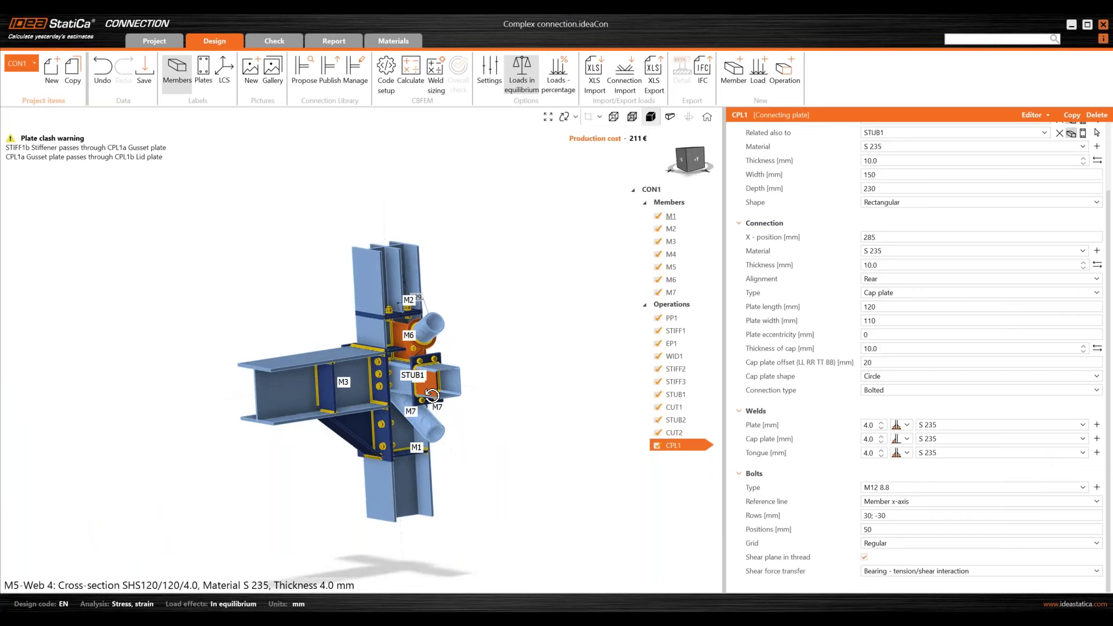
Step: Duplicate plate connection CPL1 as CPL2 and assign it to pipe M7
right_click(679, 455)
left_click(698, 457)
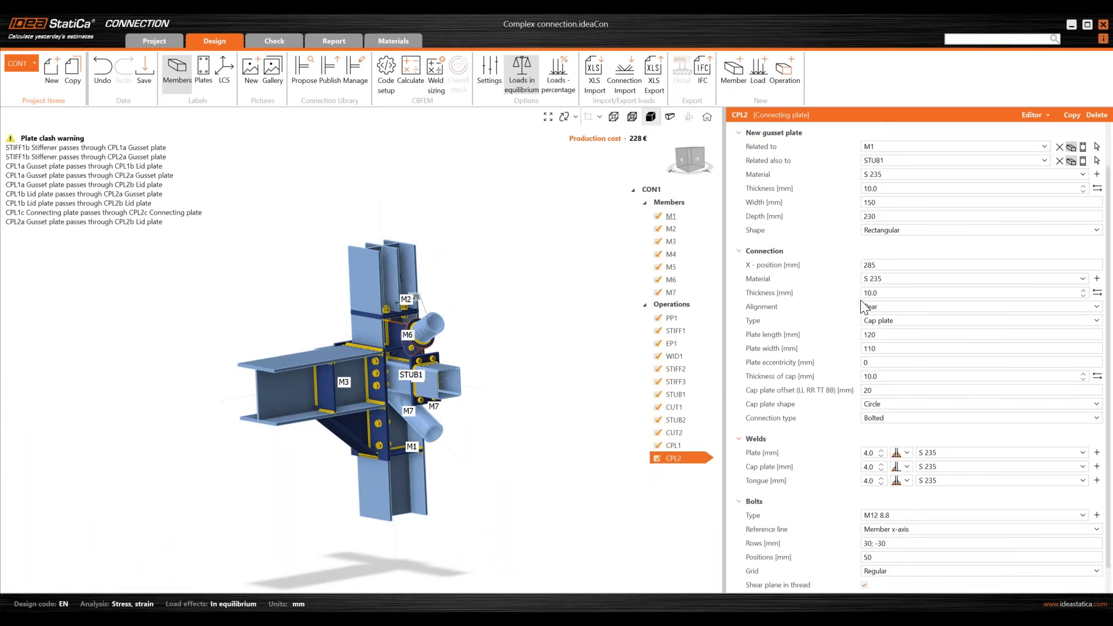
left_click(907, 162)
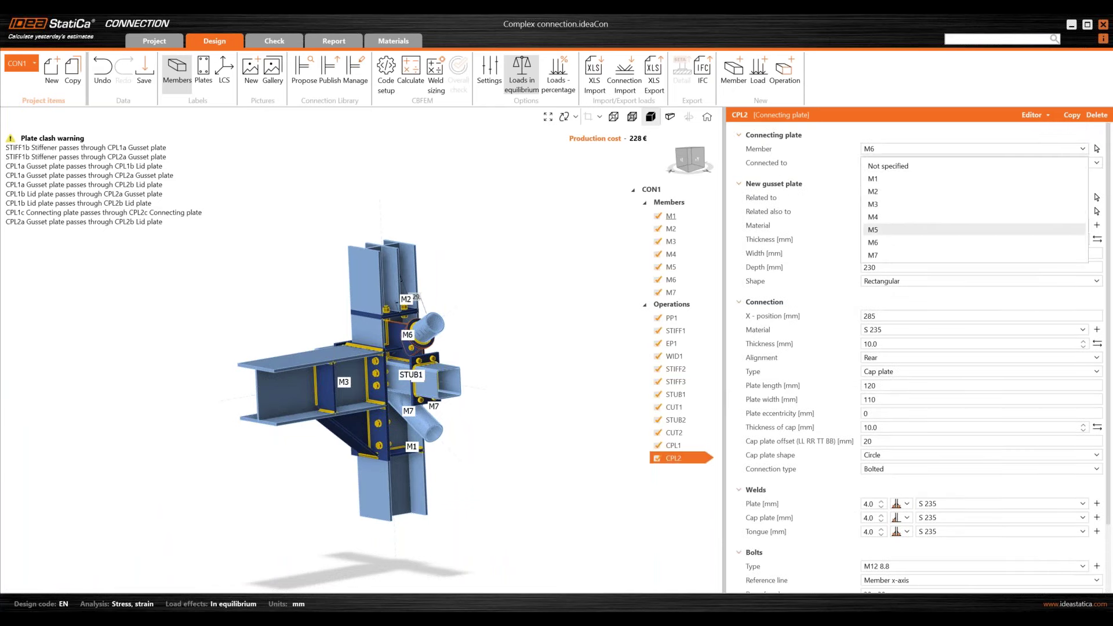
left_click(428, 401)
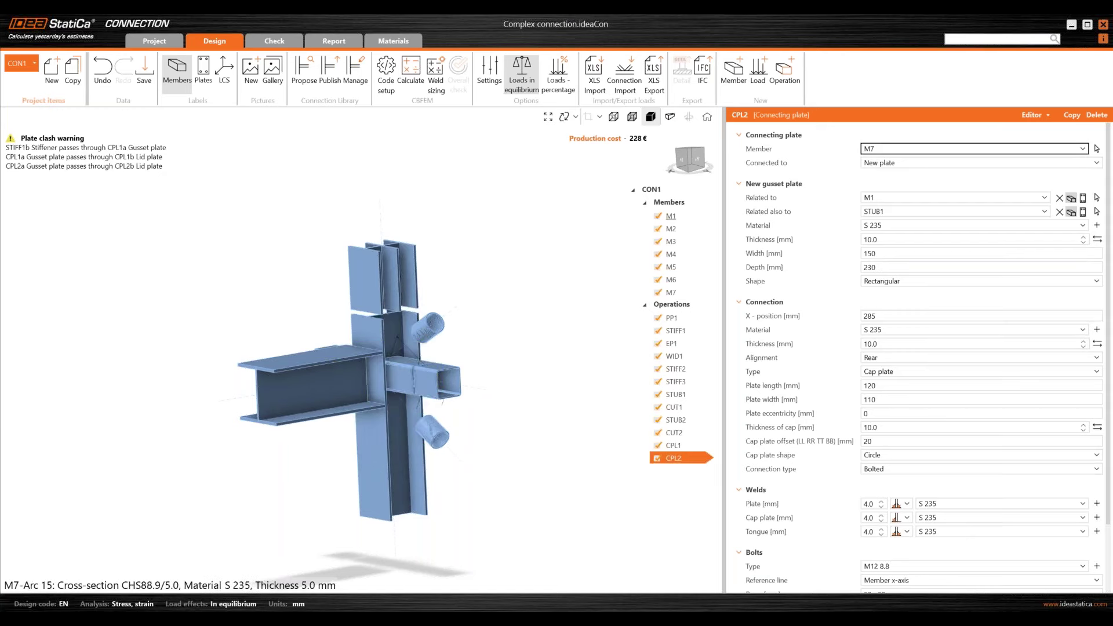
Step: Set the CPL2 plate alignment to Front and check the new M7 plate
scroll(420, 418, "up", 3)
scroll(420, 419, "up", 4)
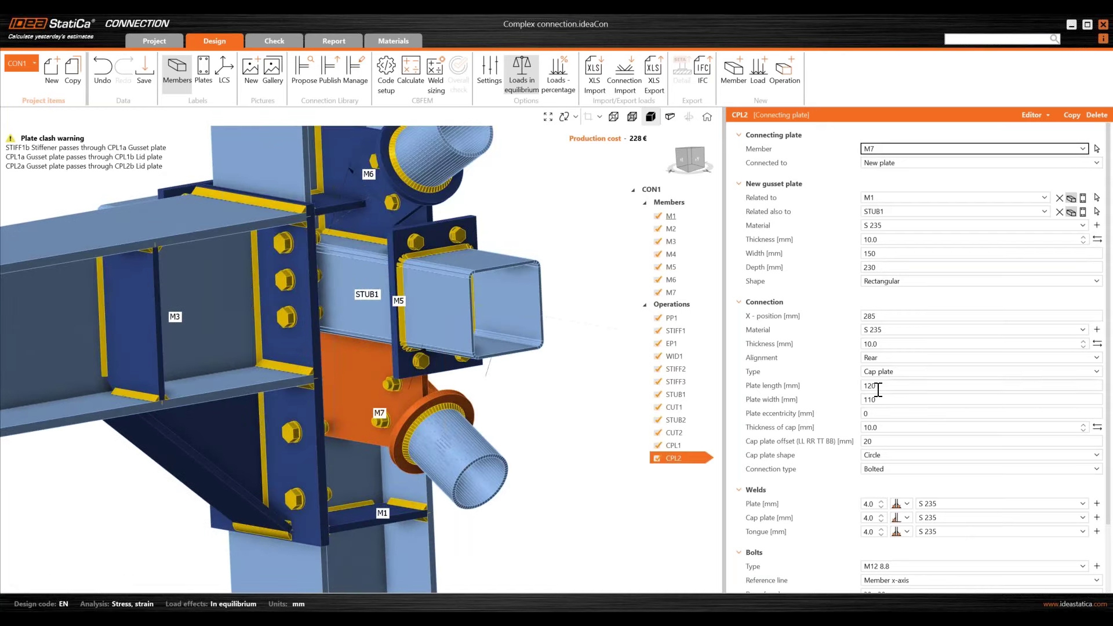
left_click(887, 359)
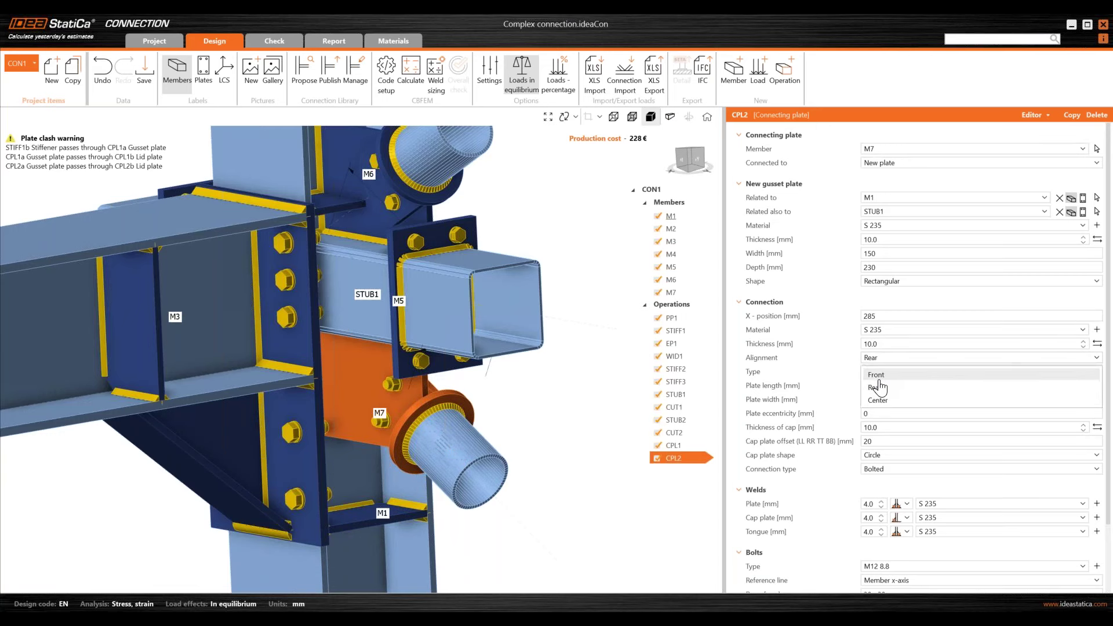
key("Return")
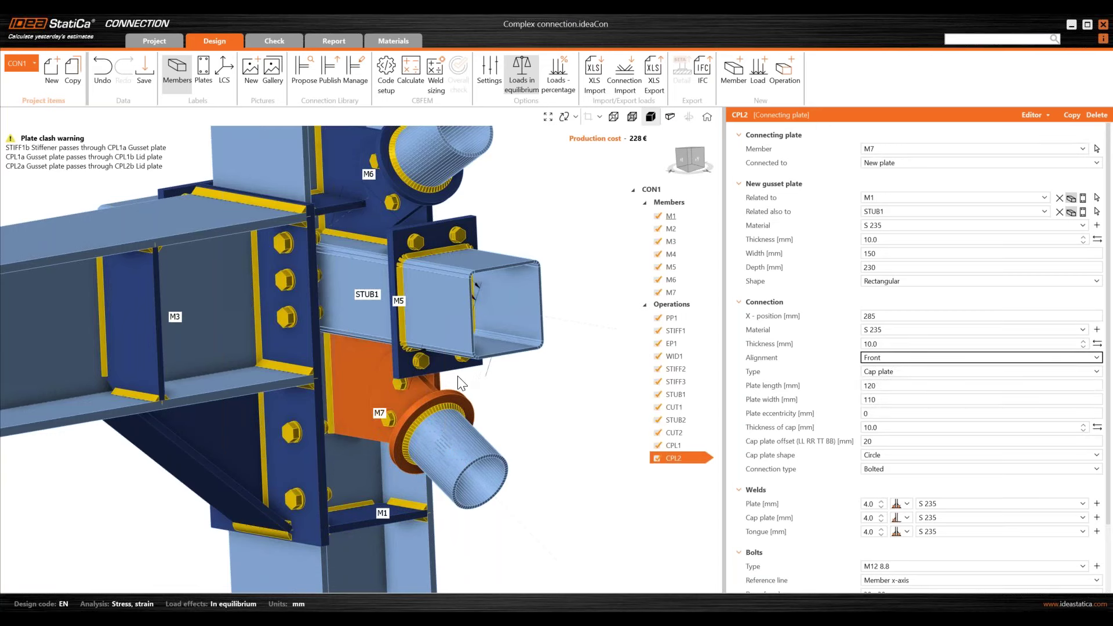
right_click_drag(441, 377, 477, 412)
scroll(469, 406, "down", 4)
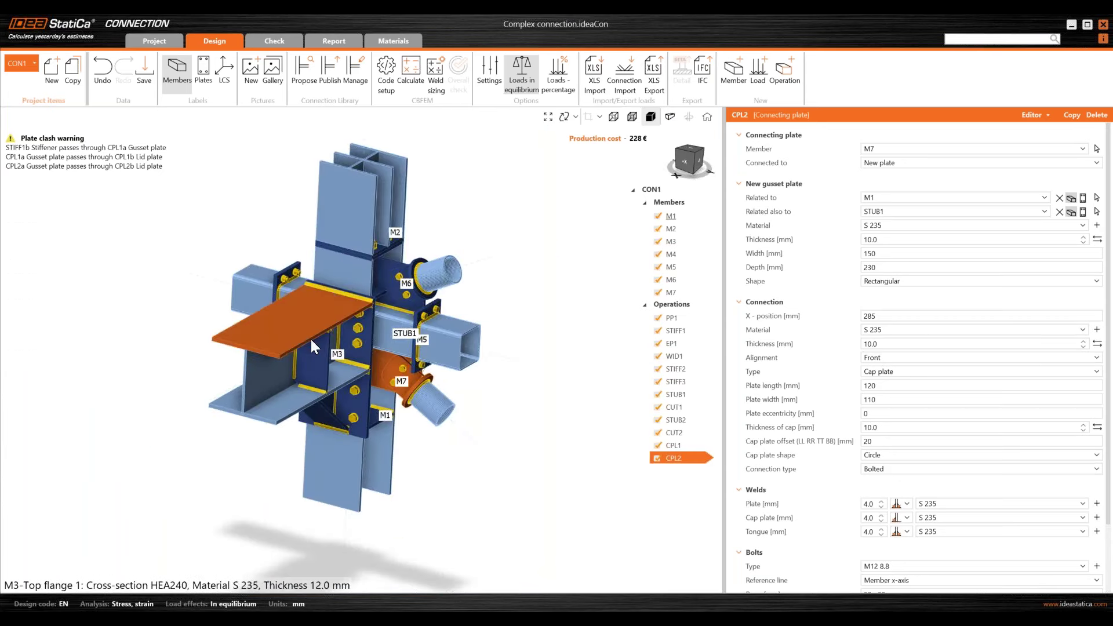
right_click_drag(310, 339, 366, 295)
scroll(353, 356, "up", 5)
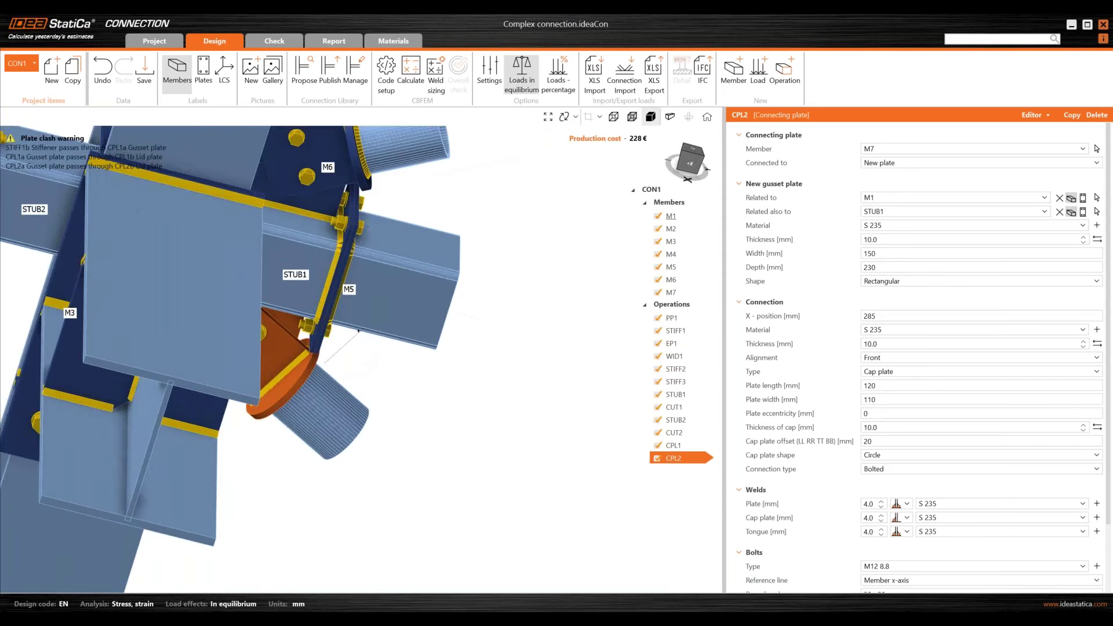
scroll(366, 296, "down", 5)
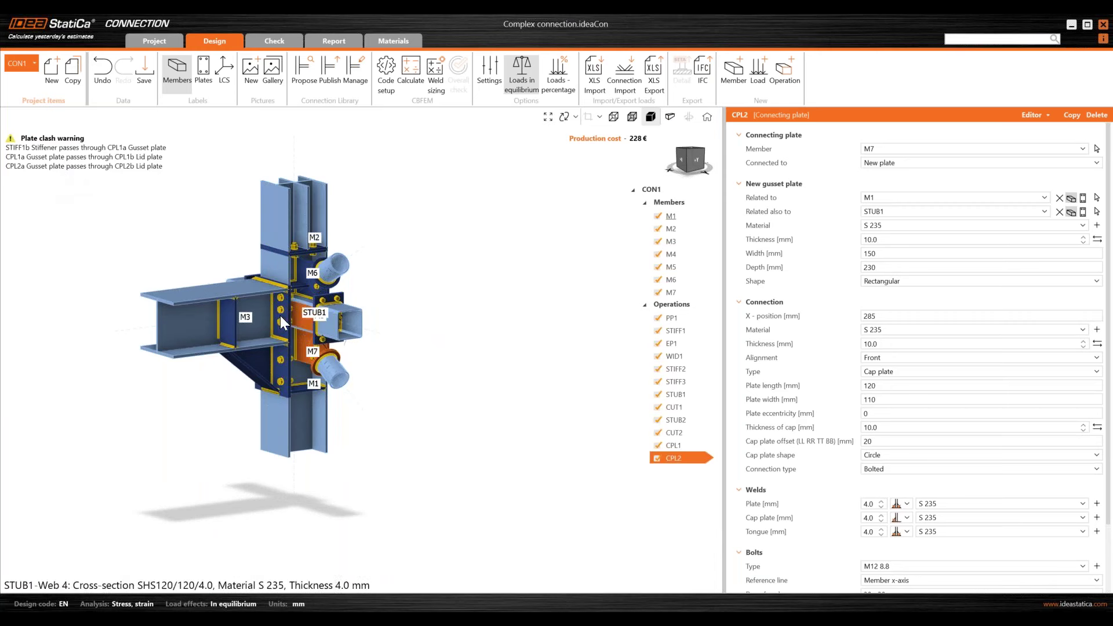
right_click_drag(218, 393, 272, 387)
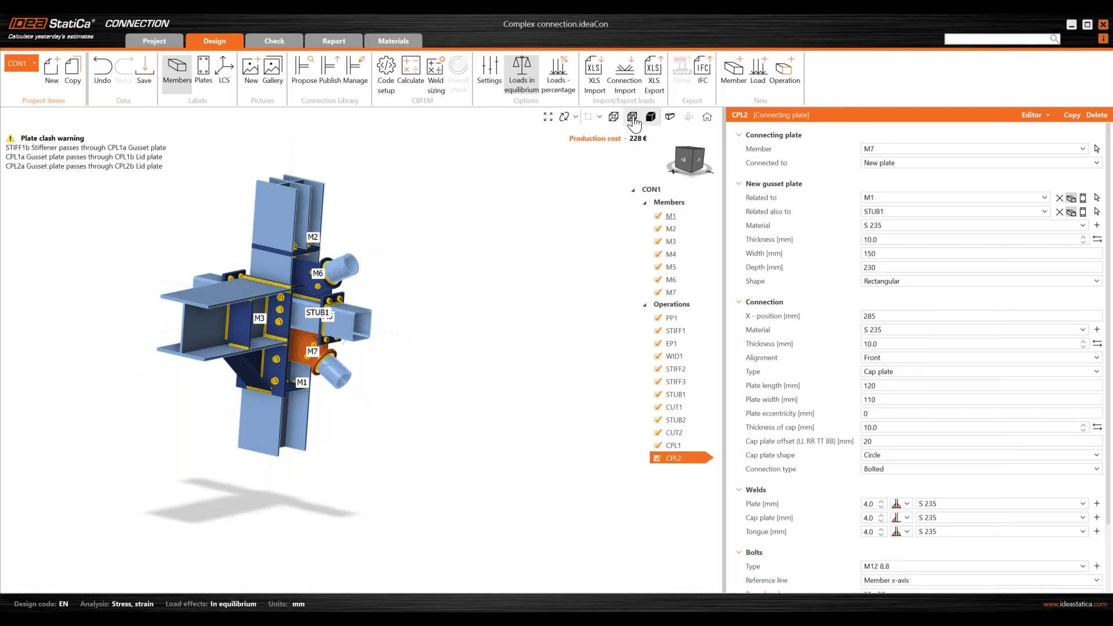
left_click(632, 117)
scroll(314, 293, "up", 5)
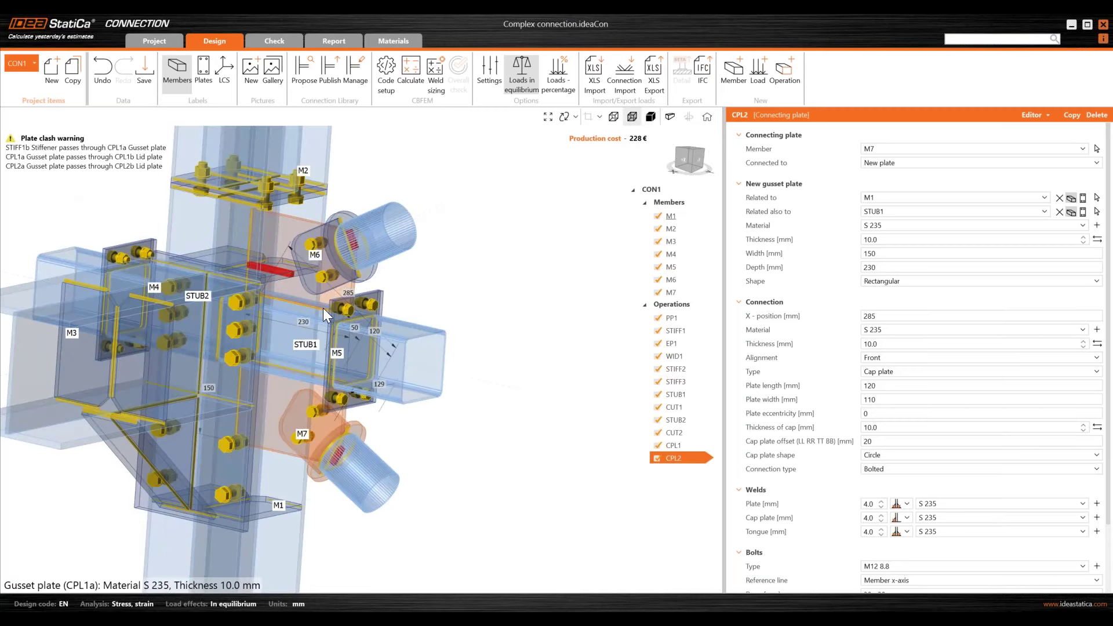
scroll(344, 260, "up", 3)
right_click_drag(343, 242, 383, 269)
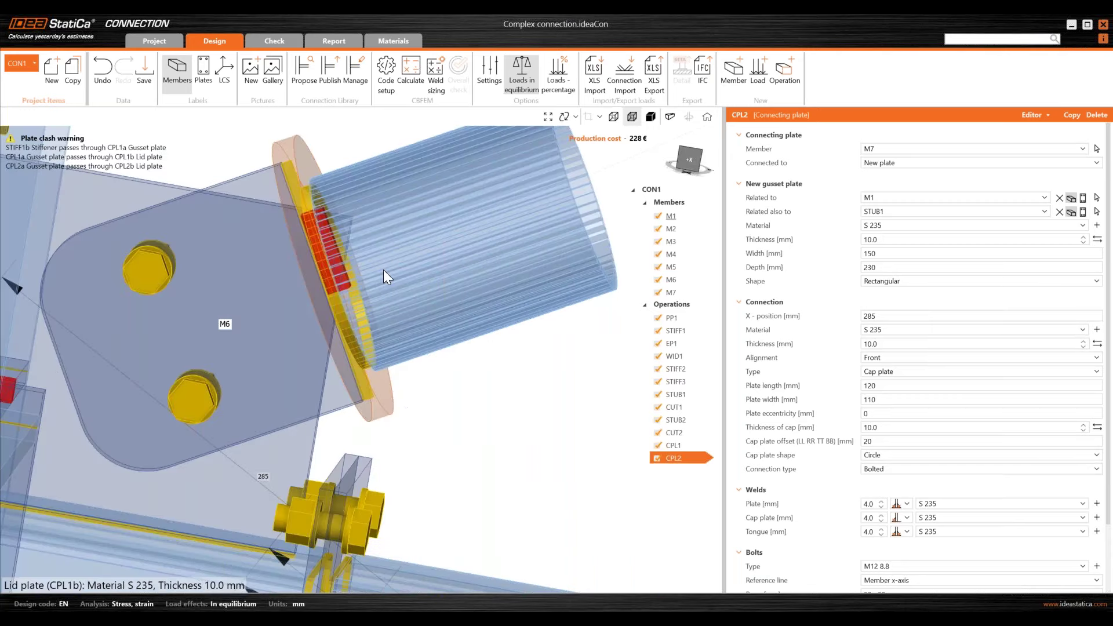
right_click_drag(325, 233, 219, 237)
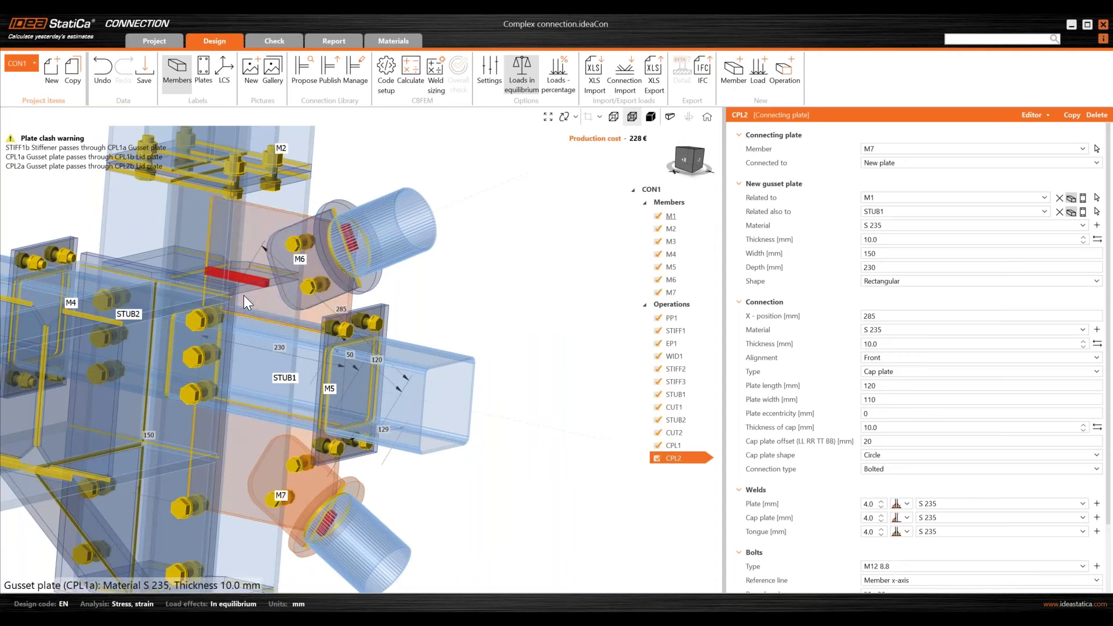
right_click_drag(346, 248, 412, 248)
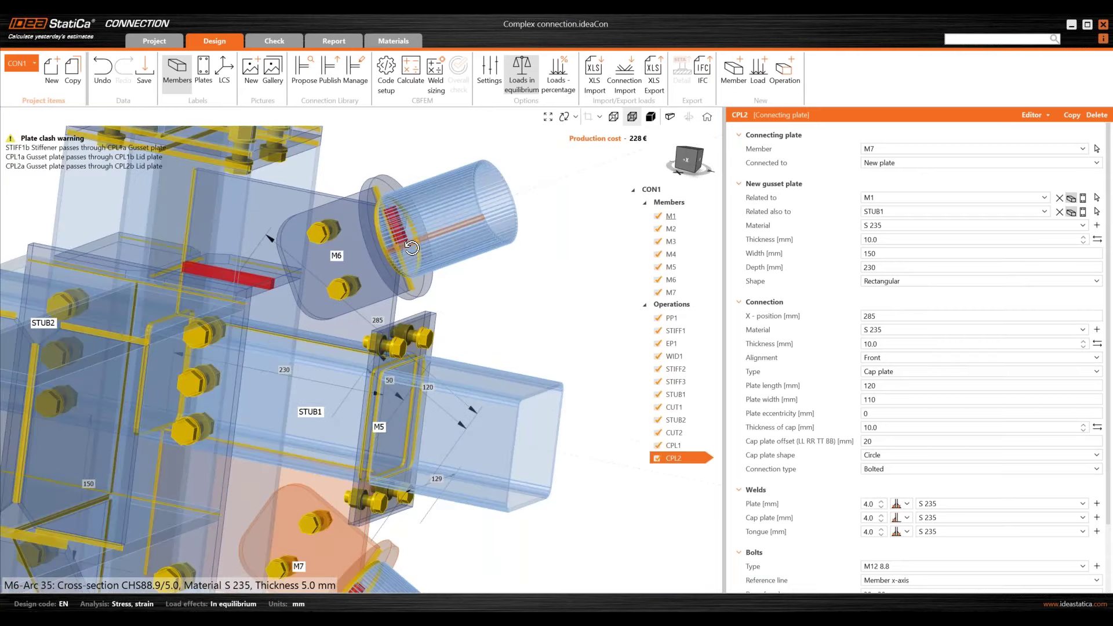
scroll(369, 214, "down", 5)
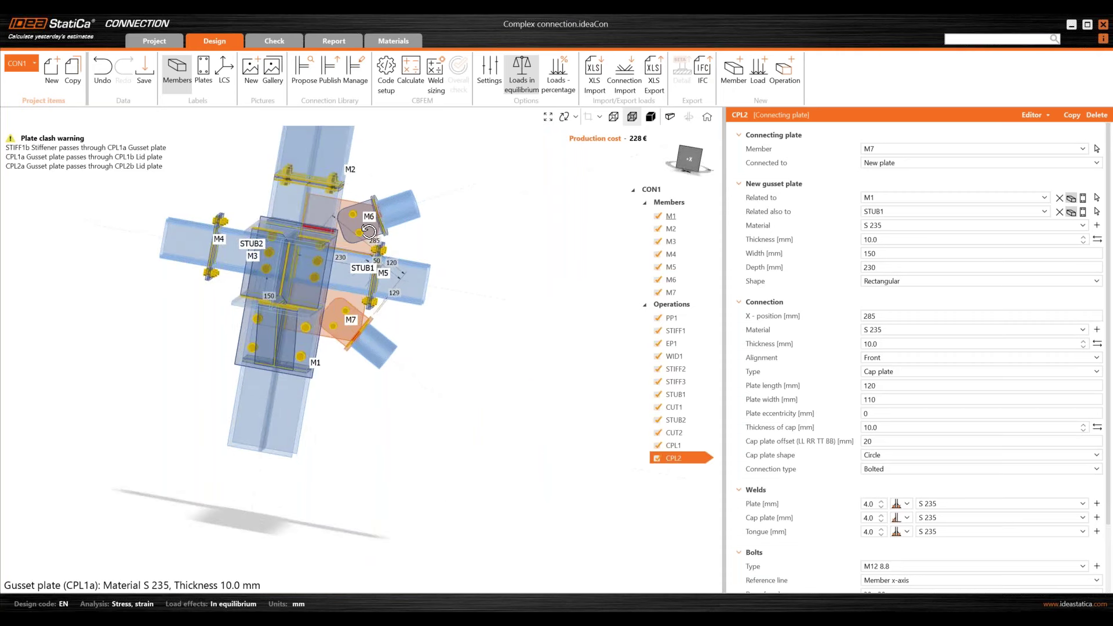
left_click(652, 119)
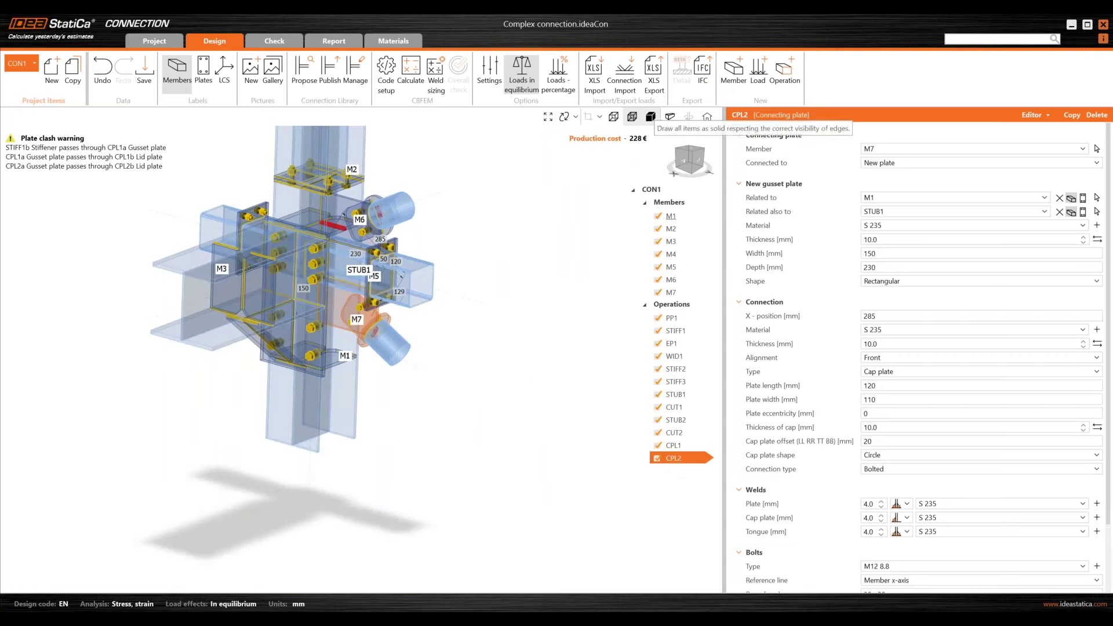
Step: Add a plate cut with gusset CPL1a as the modified plate and STIFF1b as the cutter
left_click(771, 91)
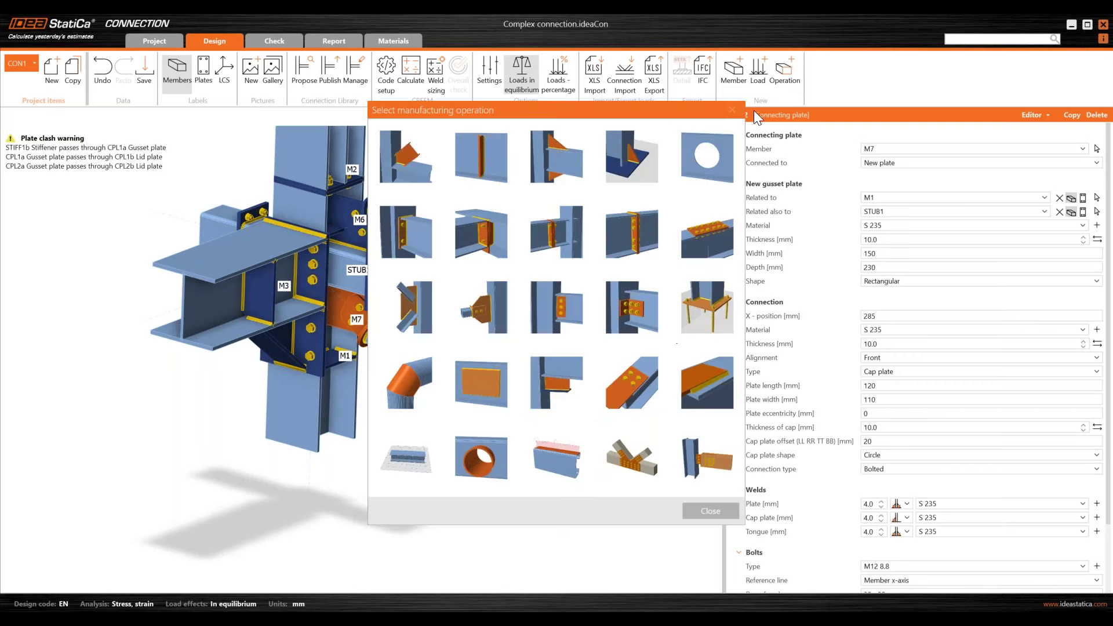
left_click(563, 373)
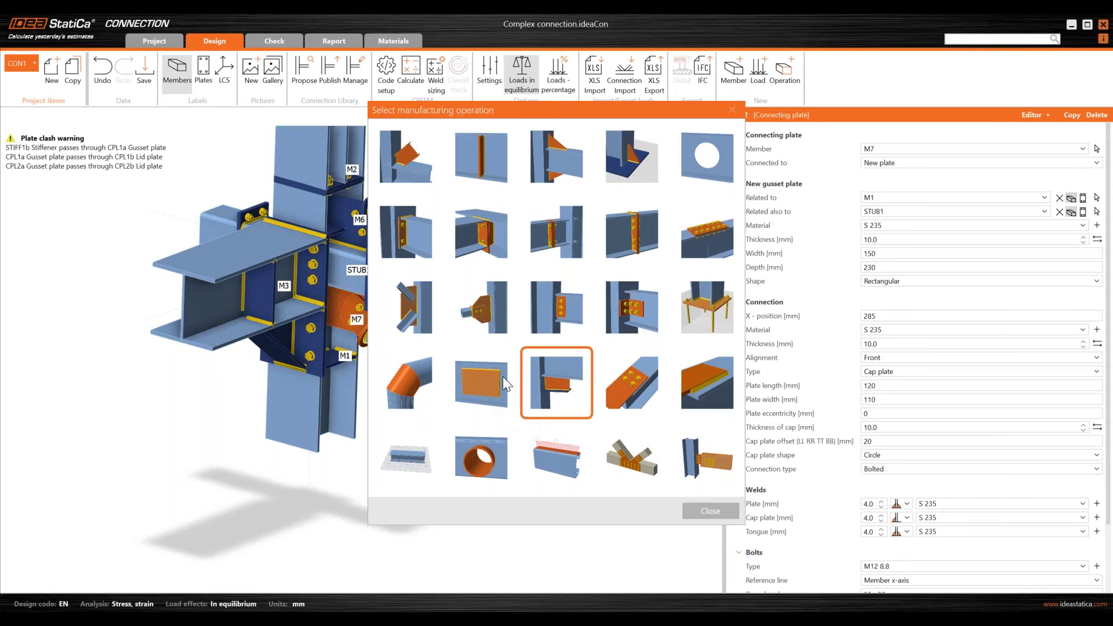
left_click(614, 385)
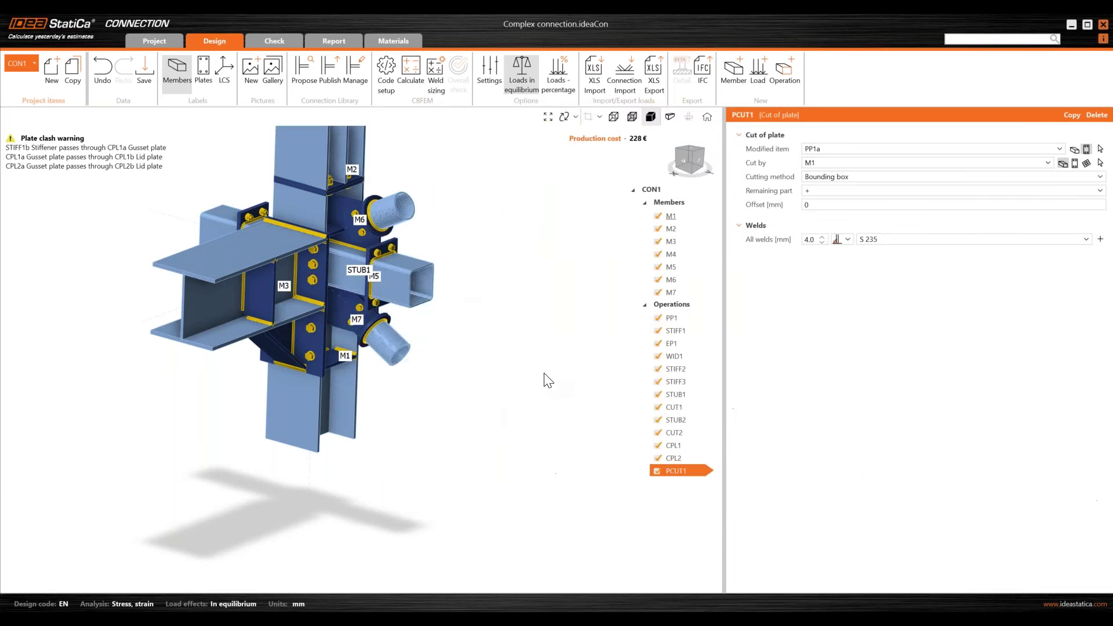
left_click(1100, 148)
scroll(405, 275, "up", 5)
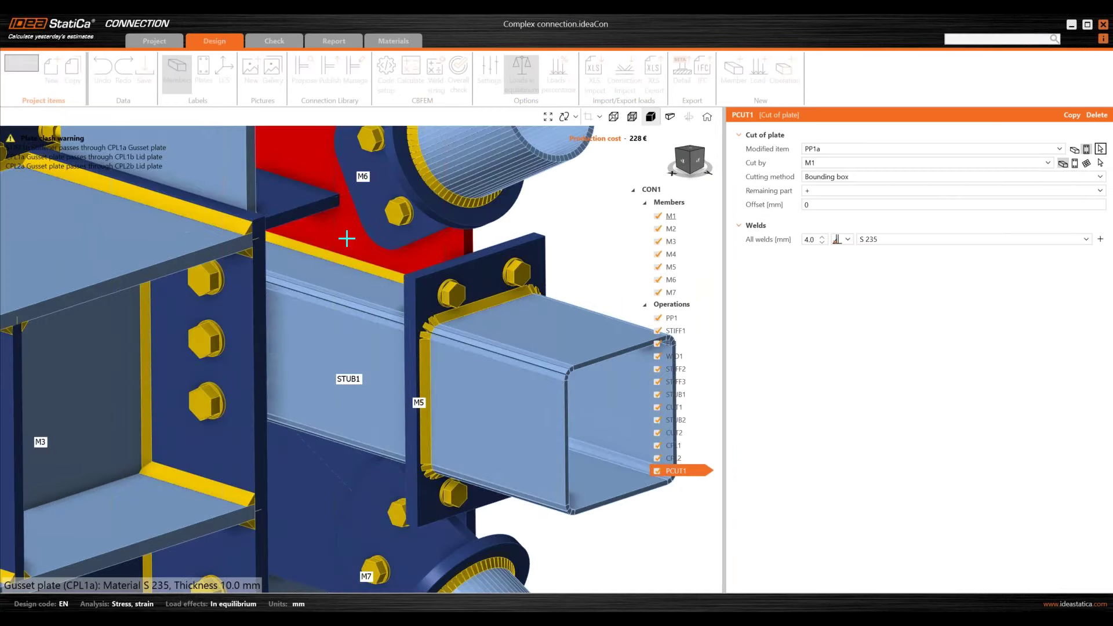
left_click(364, 272)
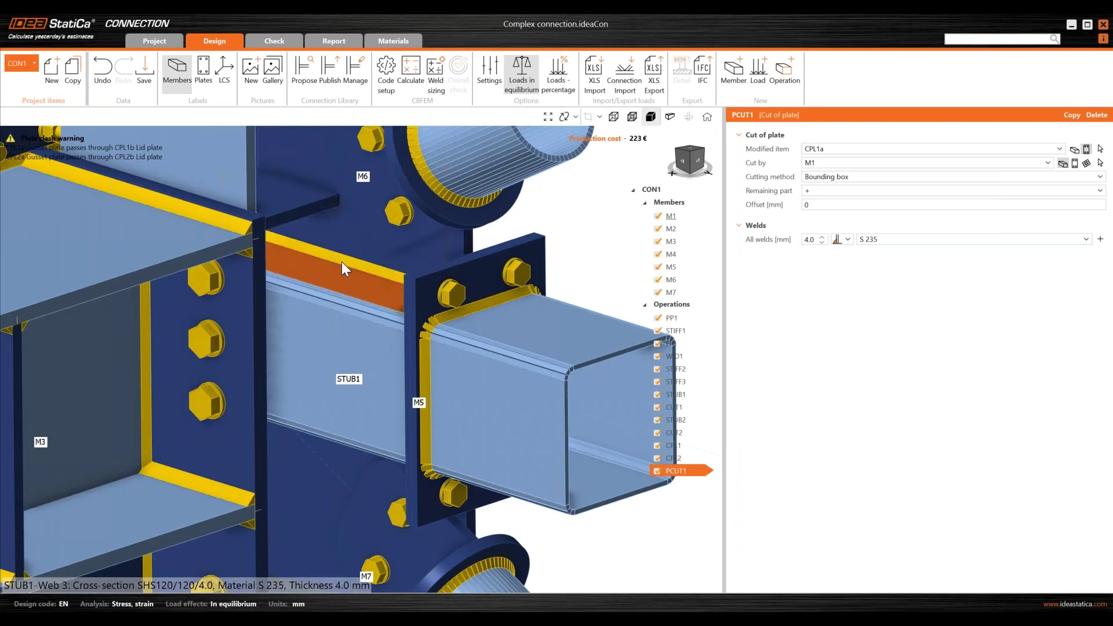
left_click(1101, 164)
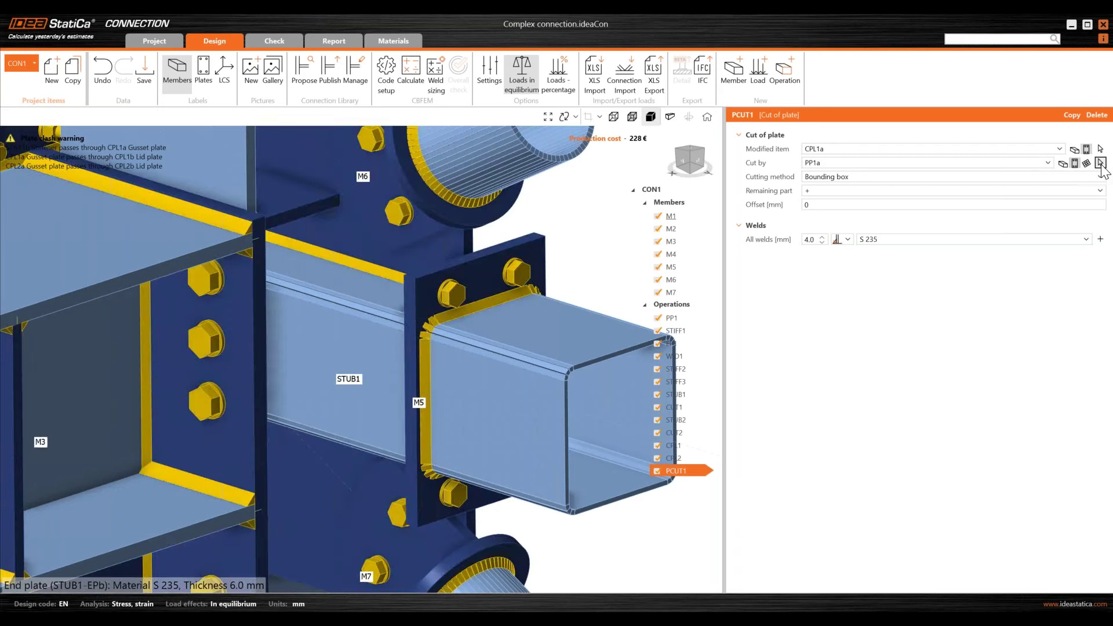
left_click(399, 312)
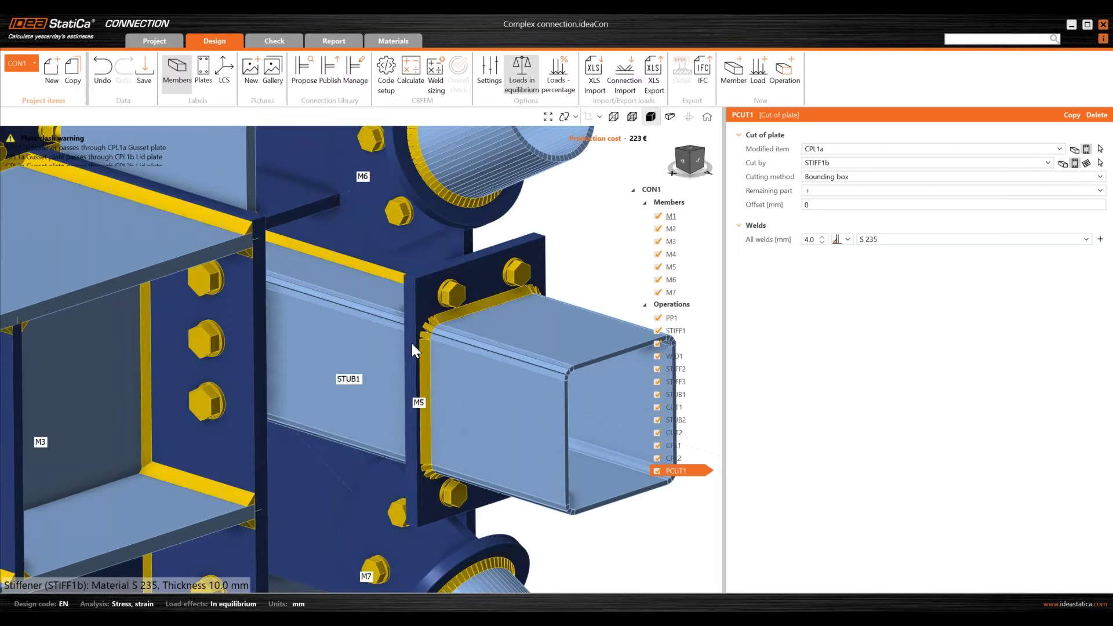
Step: Set the cut's method to Surface with a double fillet weld
right_click_drag(366, 328, 332, 355)
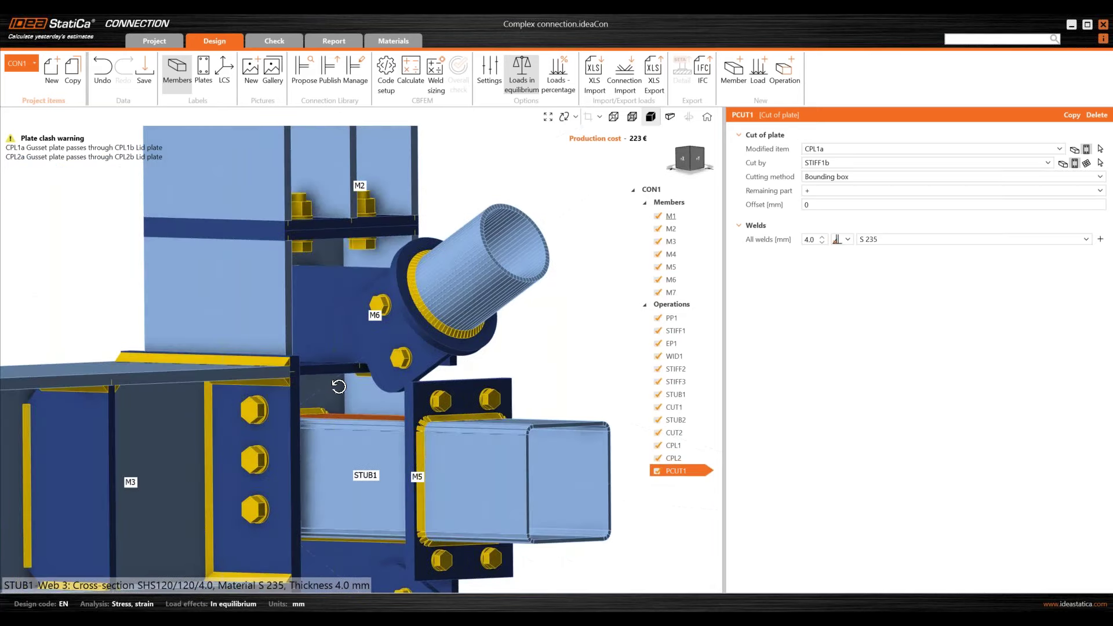
left_click(829, 177)
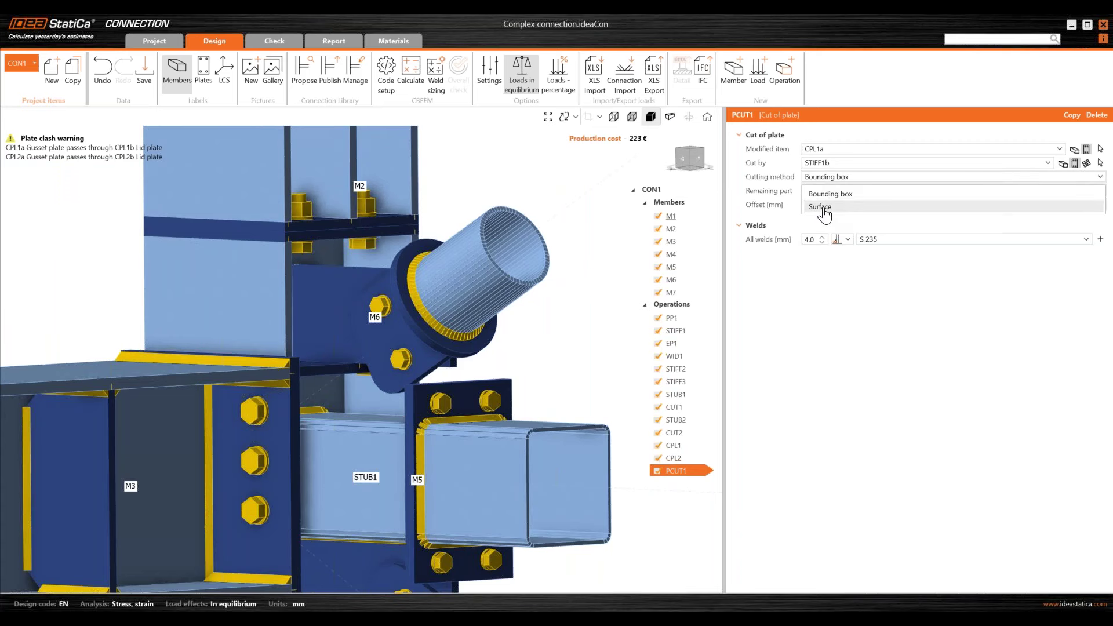
key("Return")
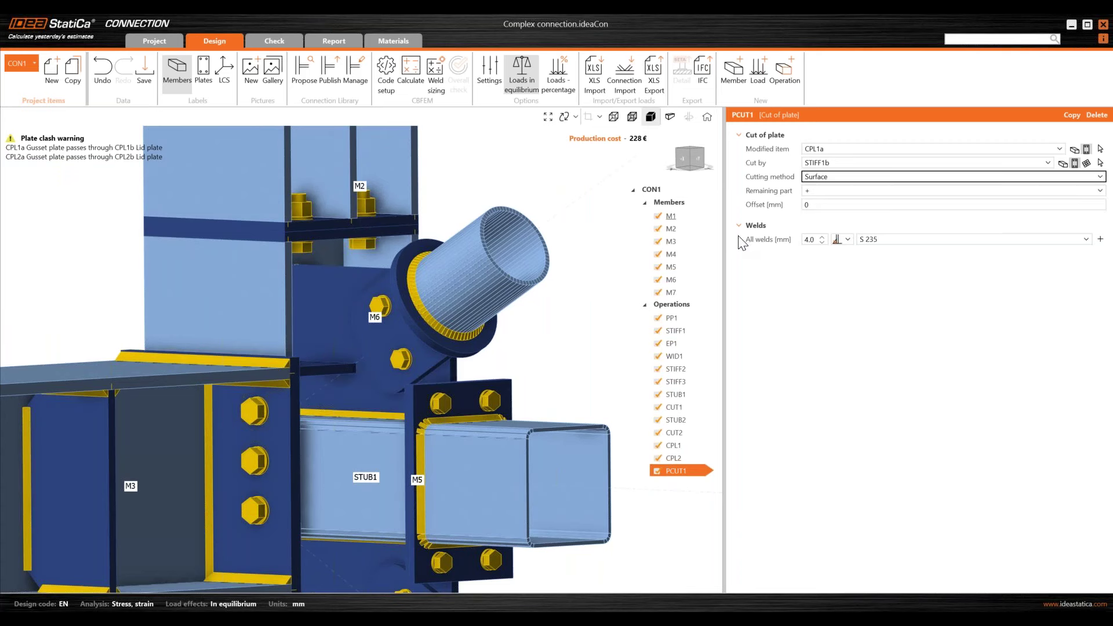
left_click(843, 240)
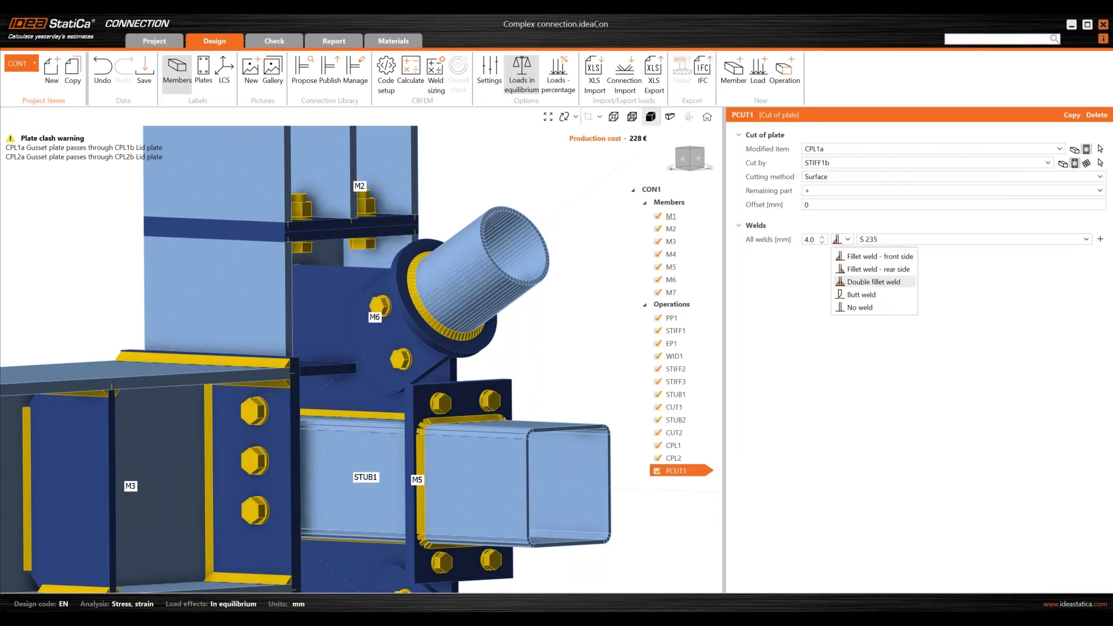
key("Return")
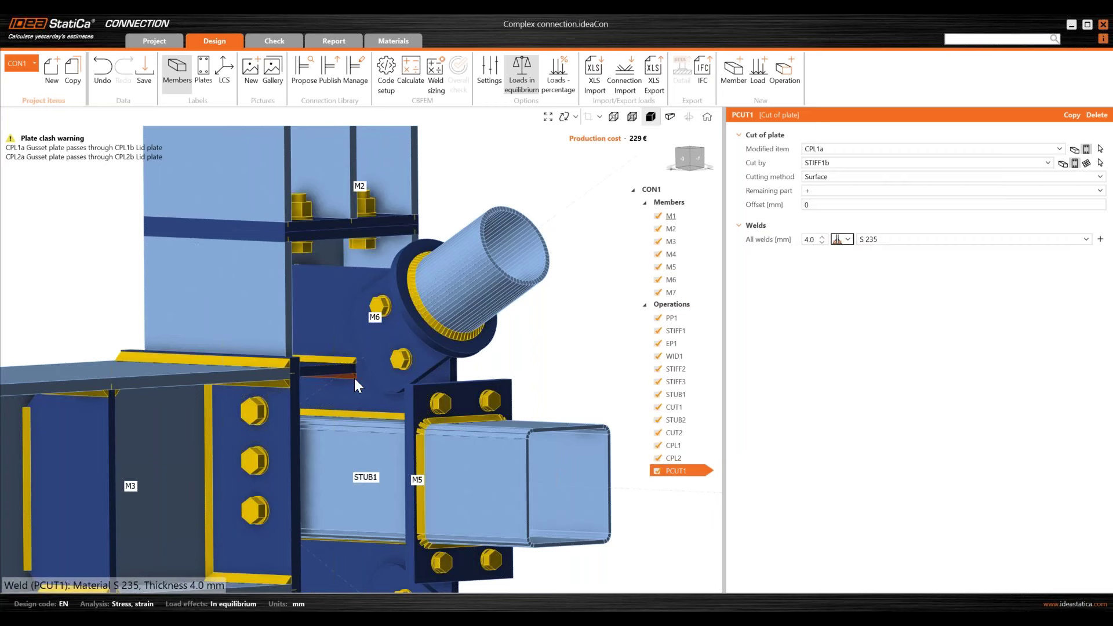
Step: Inspect the cut plates and add a working plane operation
right_click_drag(363, 371, 336, 380)
scroll(399, 356, "down", 3)
scroll(340, 433, "down", 3)
scroll(372, 443, "up", 3)
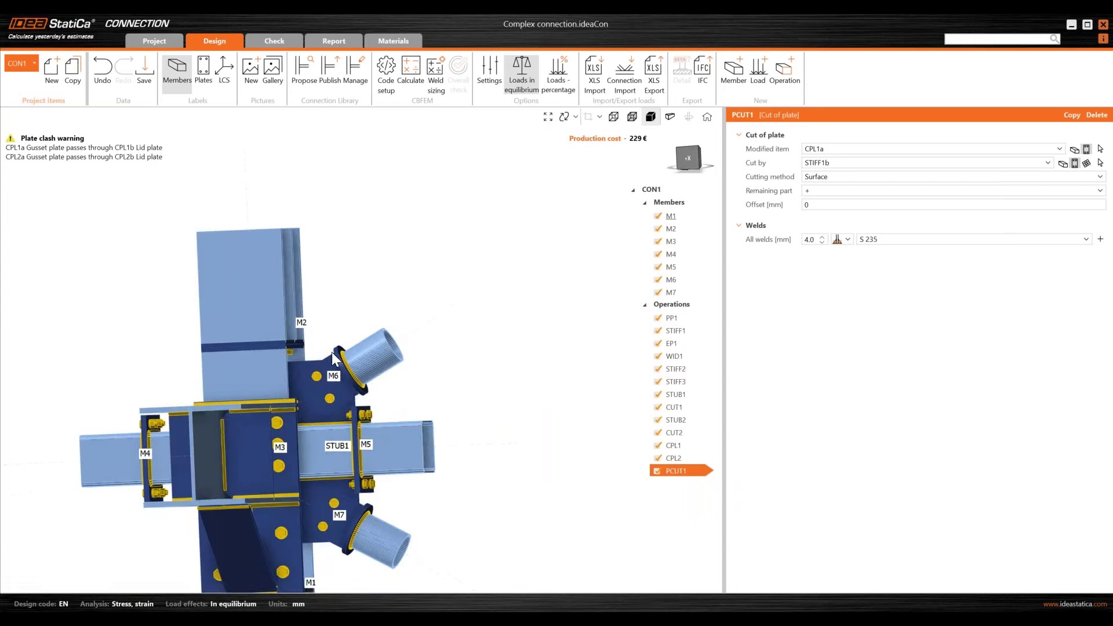
scroll(346, 385, "up", 3)
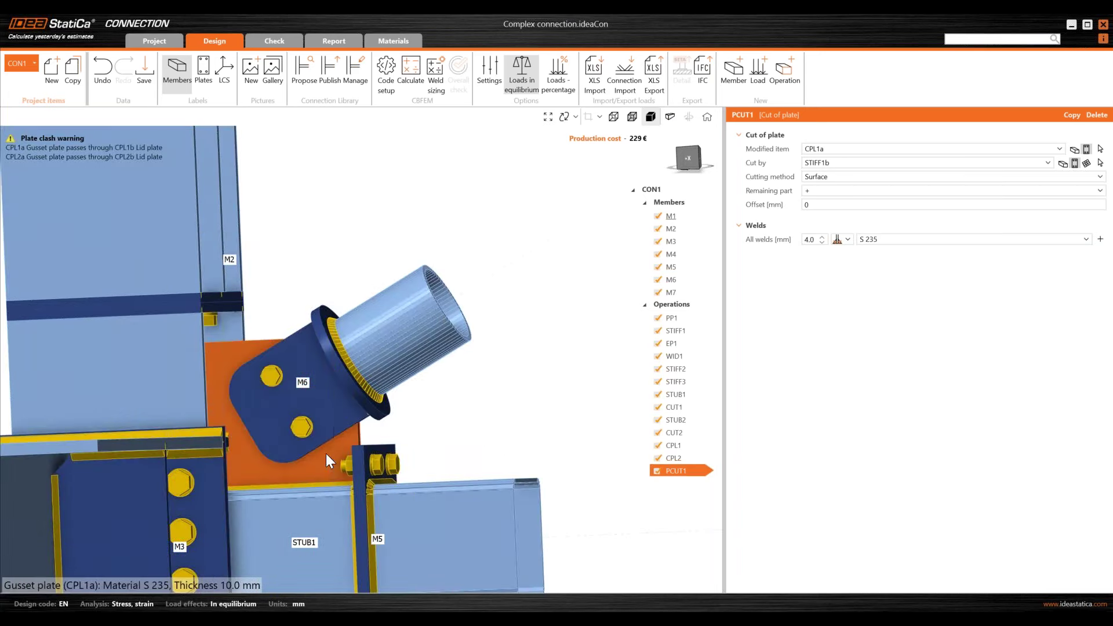
scroll(339, 357, "down", 5)
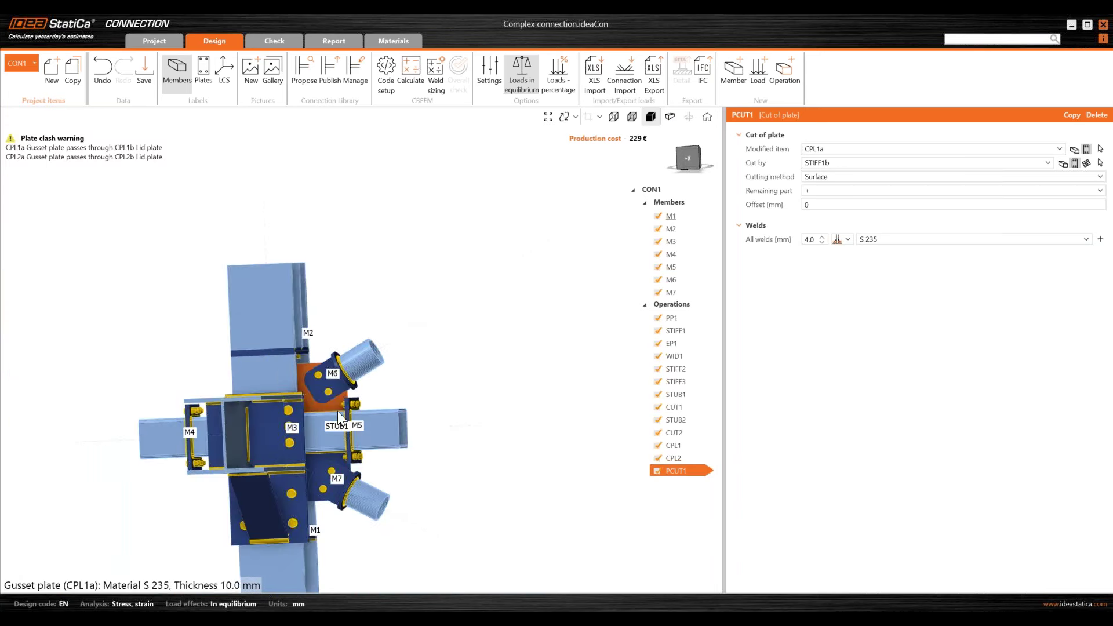
scroll(347, 402, "up", 3)
scroll(362, 385, "down", 3)
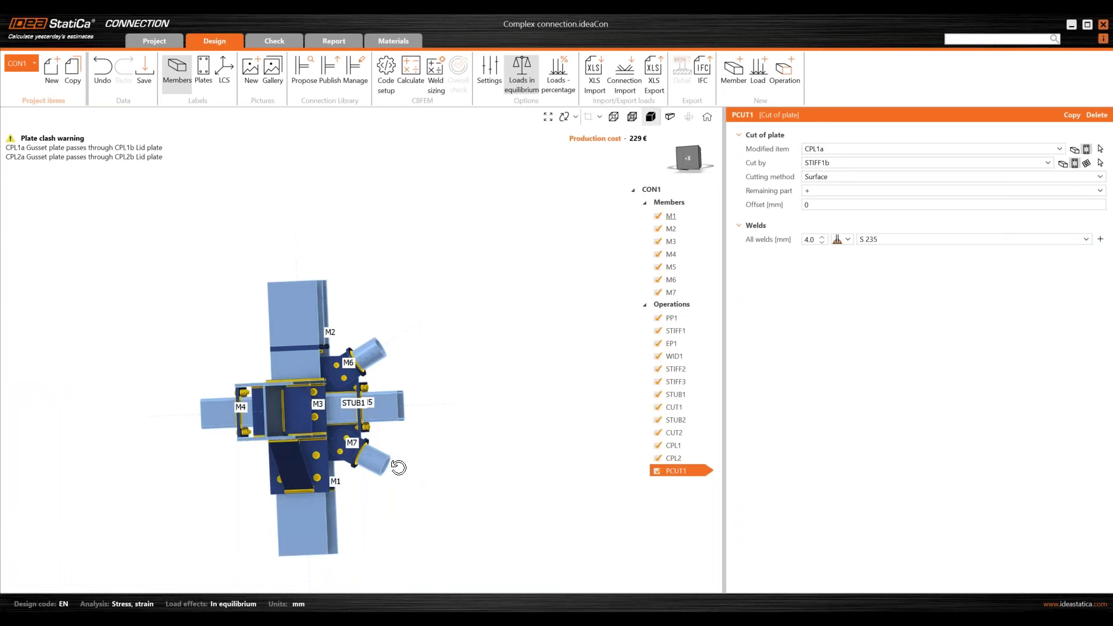
right_click_drag(397, 460, 401, 469)
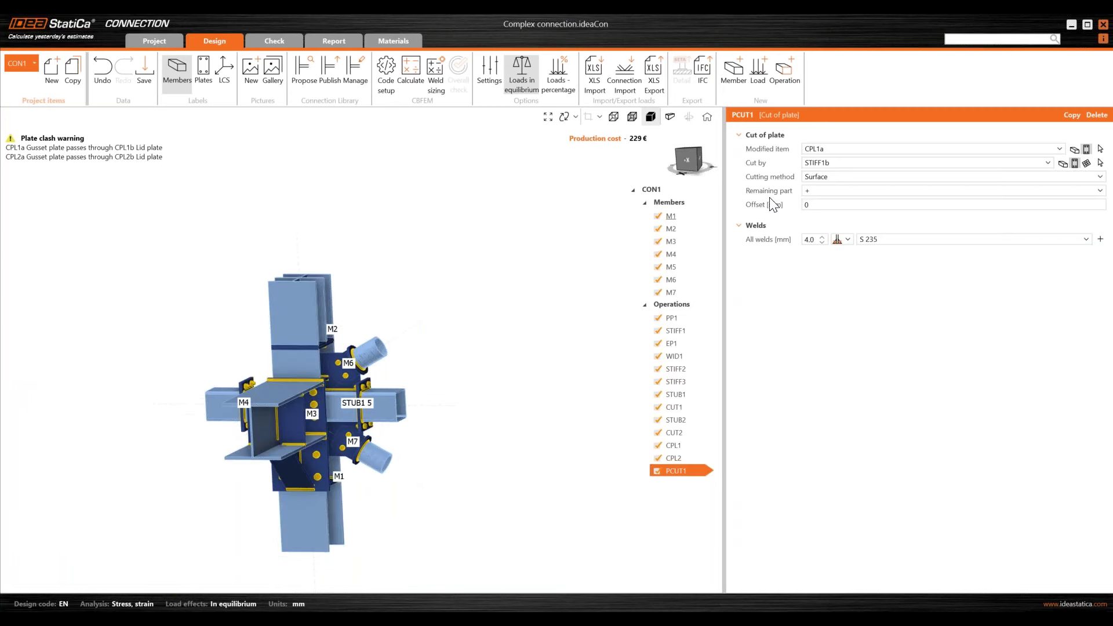
left_click(785, 69)
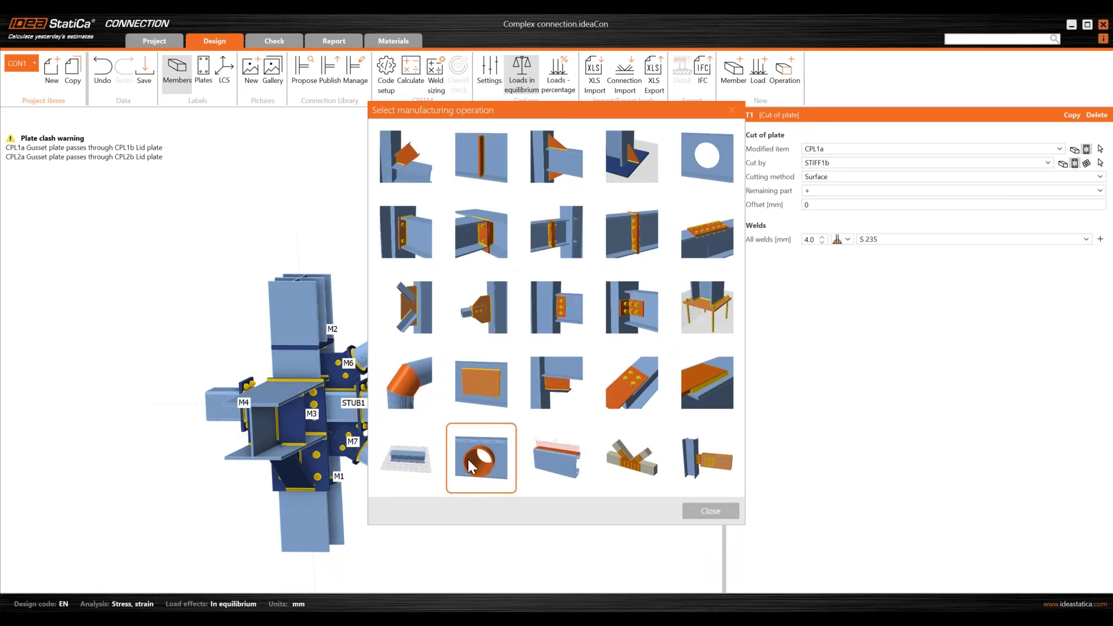
left_click(414, 469)
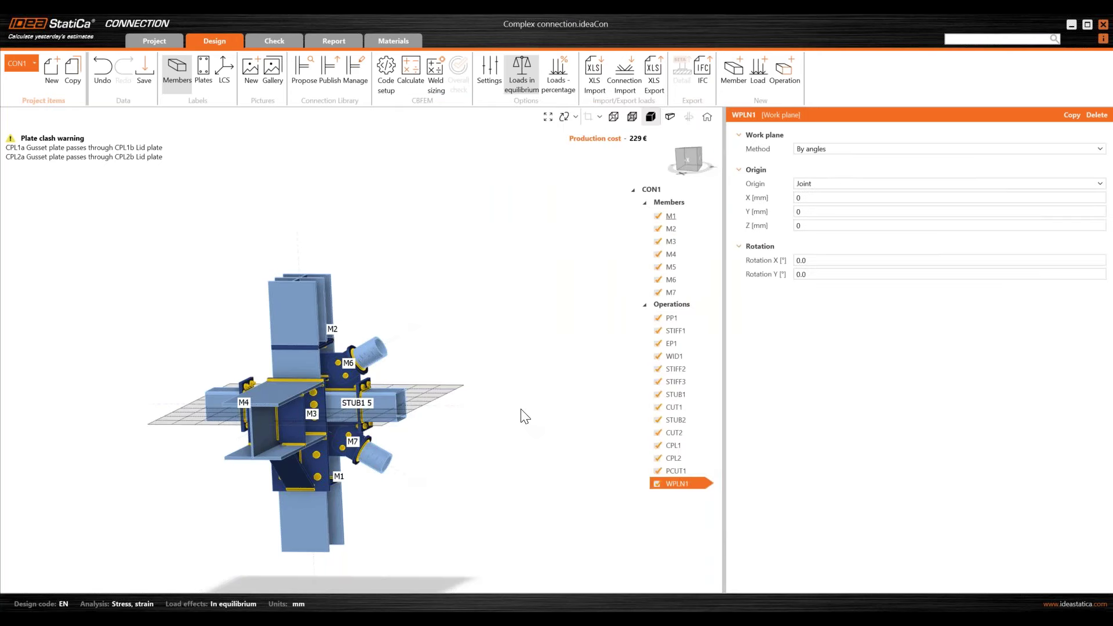
Step: Place the work plane origin in member M6's LCS with an X offset of 270 mm
left_click(816, 185)
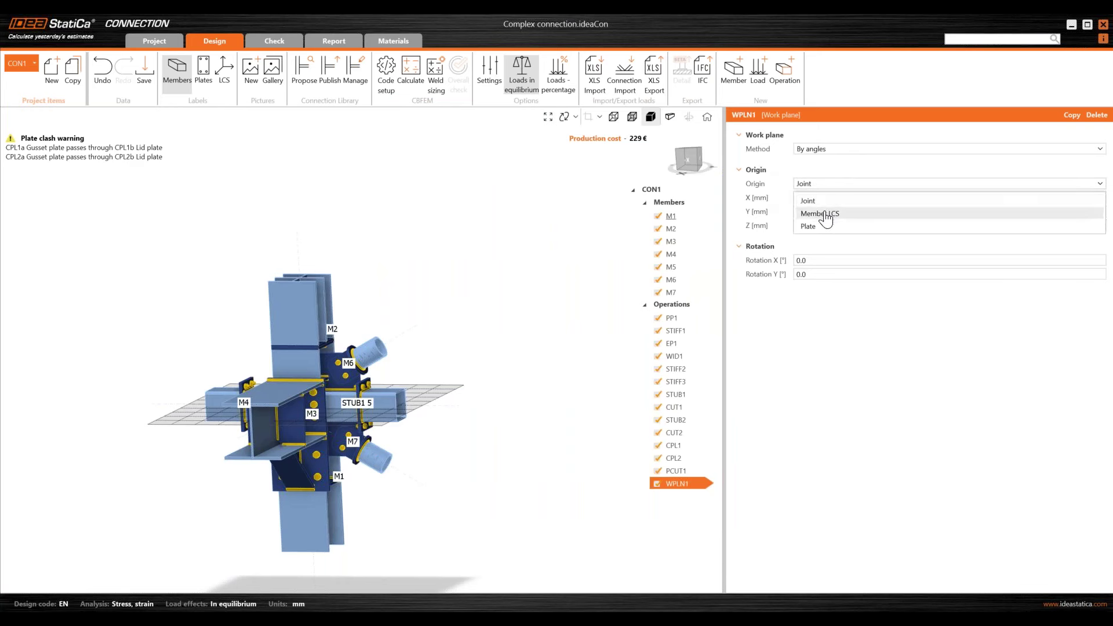
key("Return")
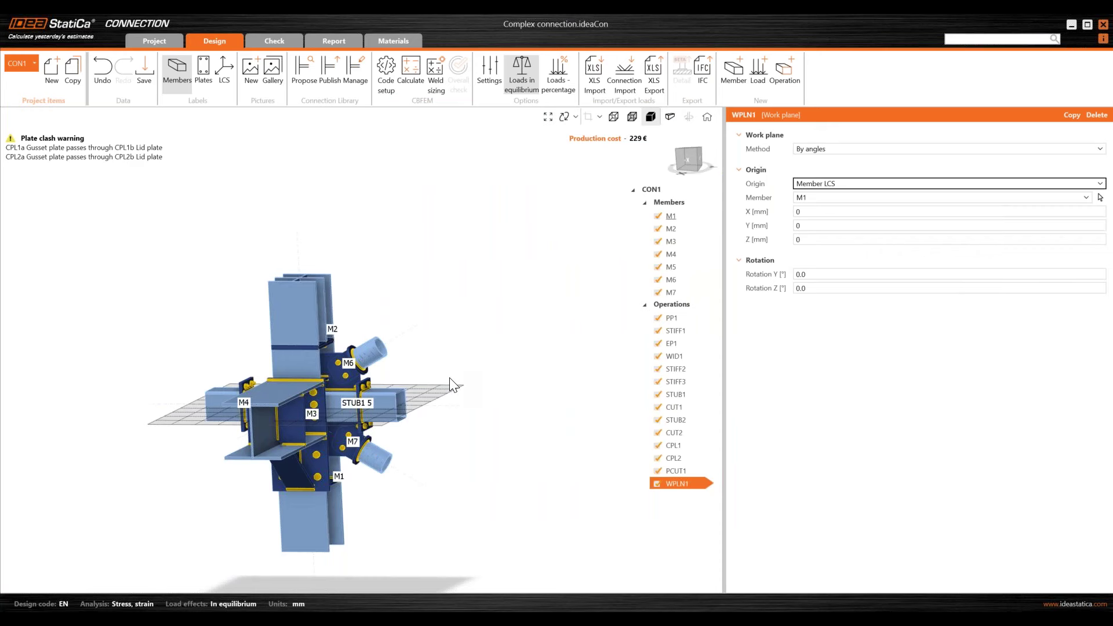
left_click(819, 198)
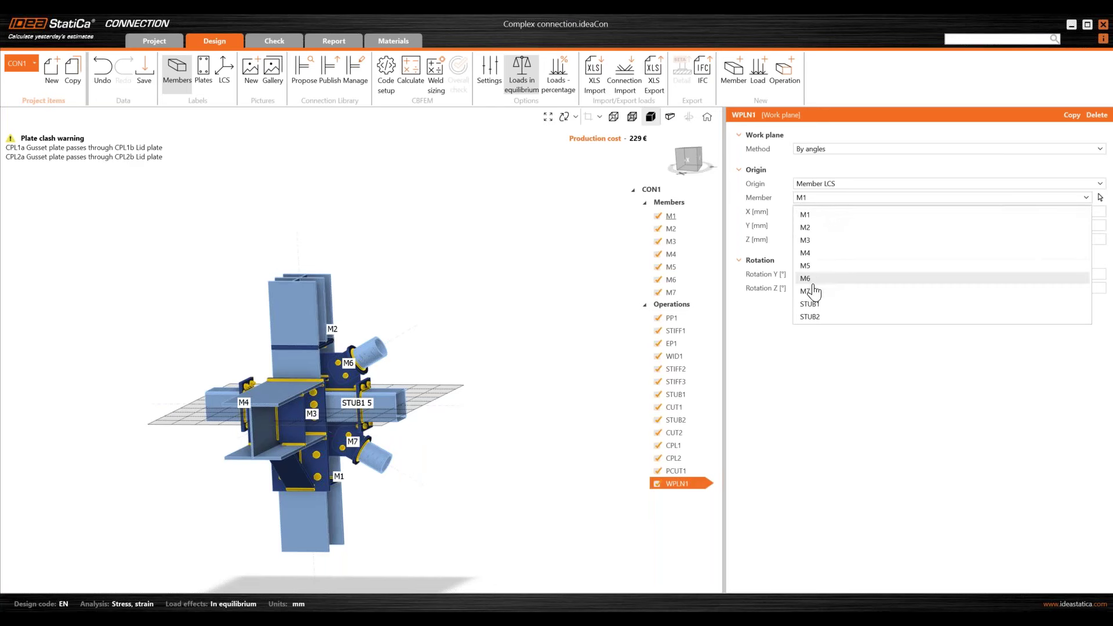
left_click(366, 373)
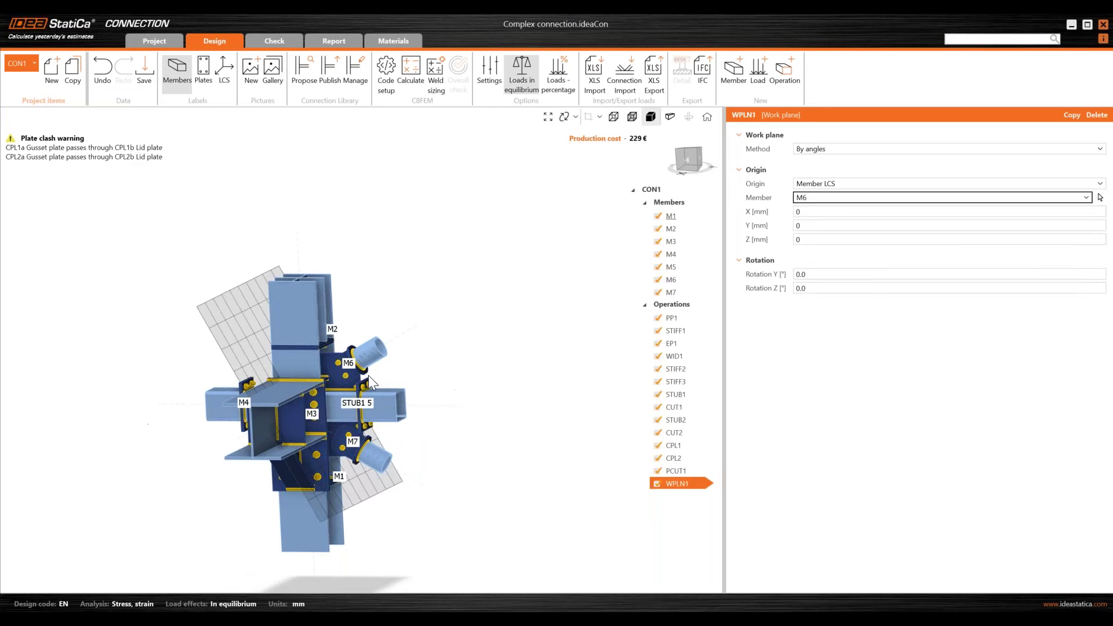
right_click_drag(318, 431, 270, 432)
left_click(808, 212)
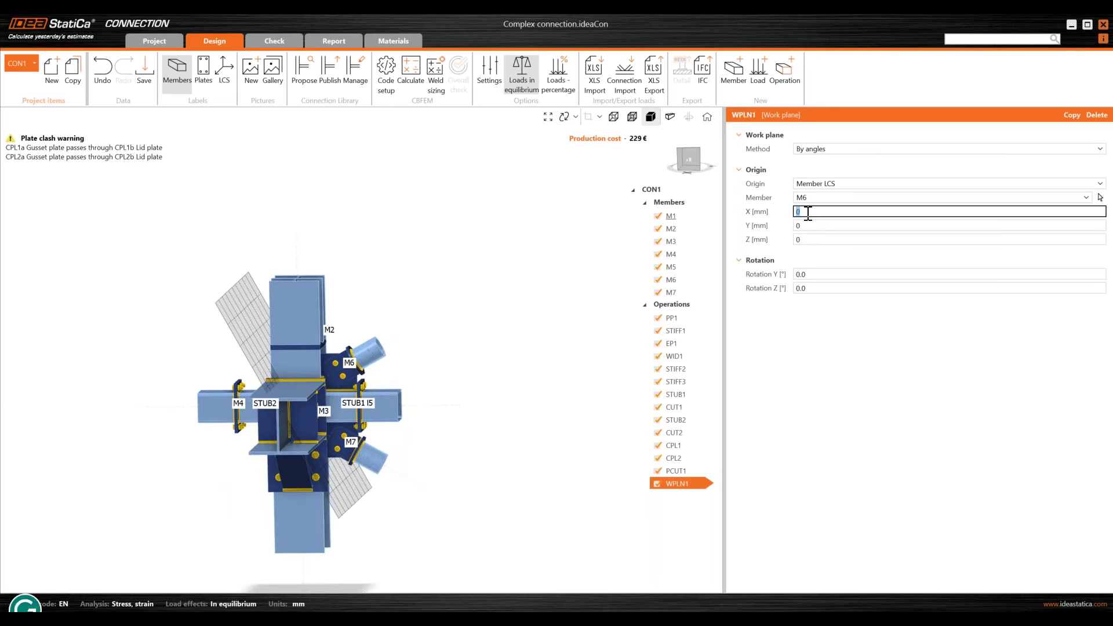
type("270")
key("Tab")
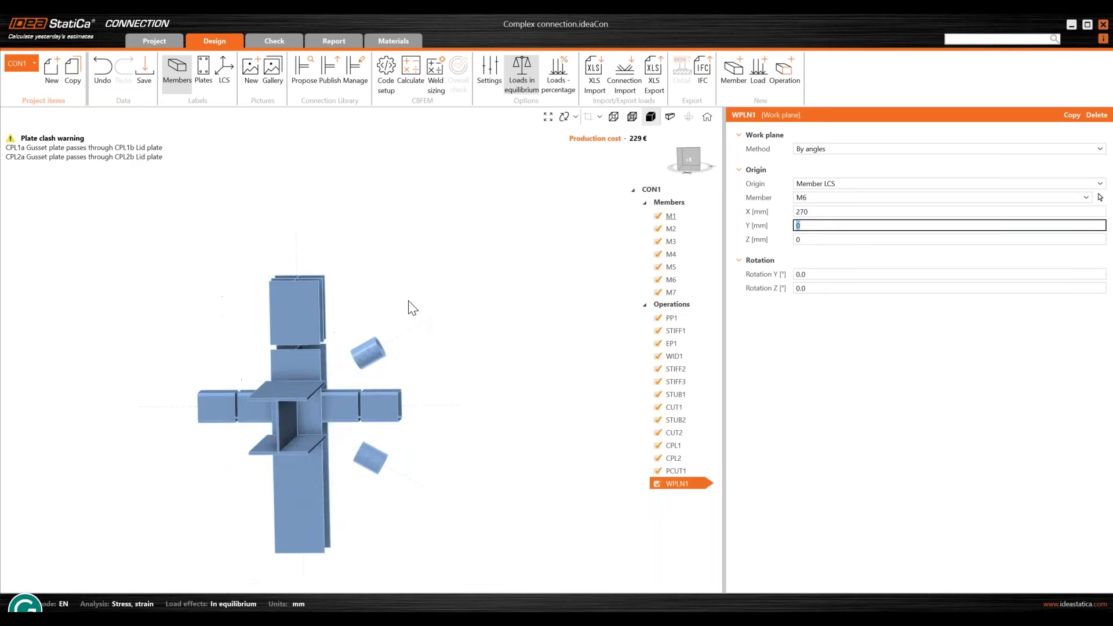
scroll(350, 374, "up", 3)
scroll(350, 373, "up", 5)
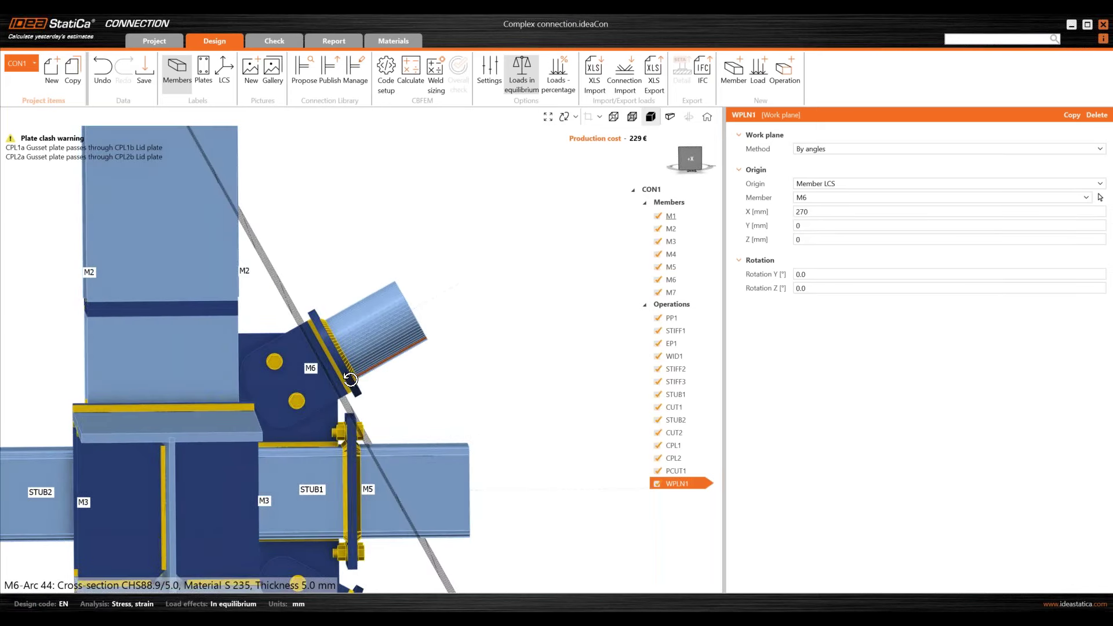
left_click(784, 69)
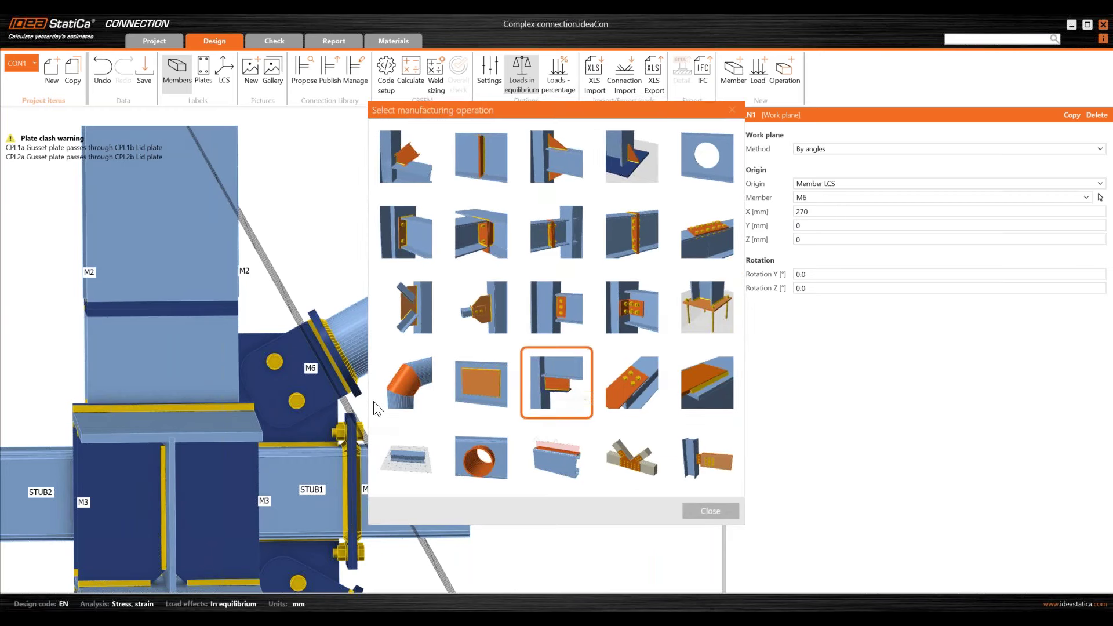
Step: Add cut PCUT2 trimming gusset CPL1a by WPLN1, keeping the '-' remaining part
left_click(458, 374)
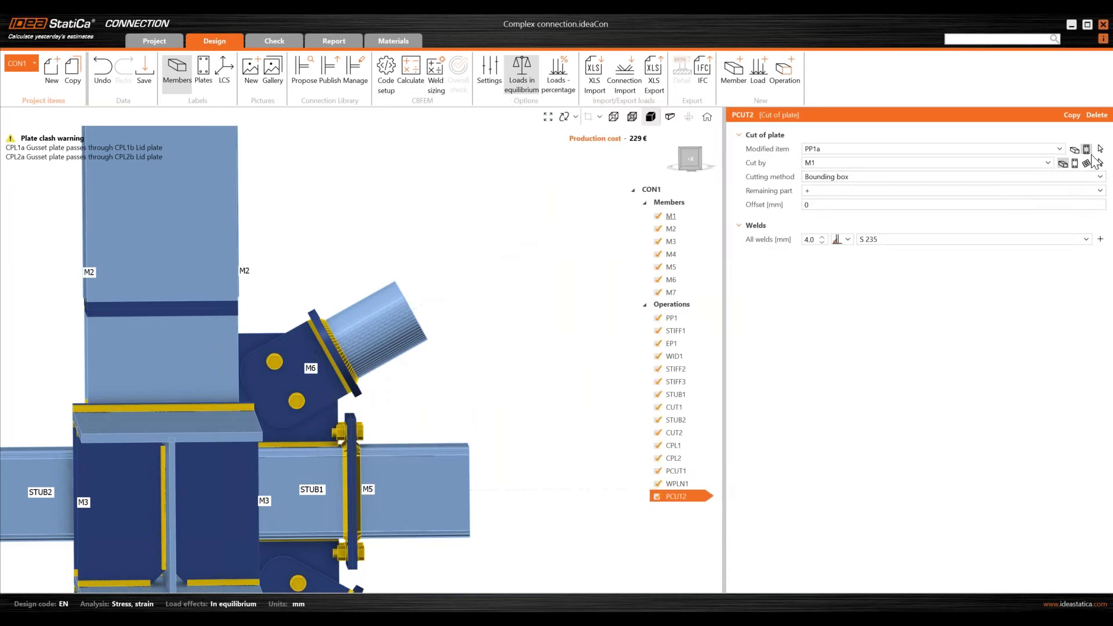
left_click(1100, 148)
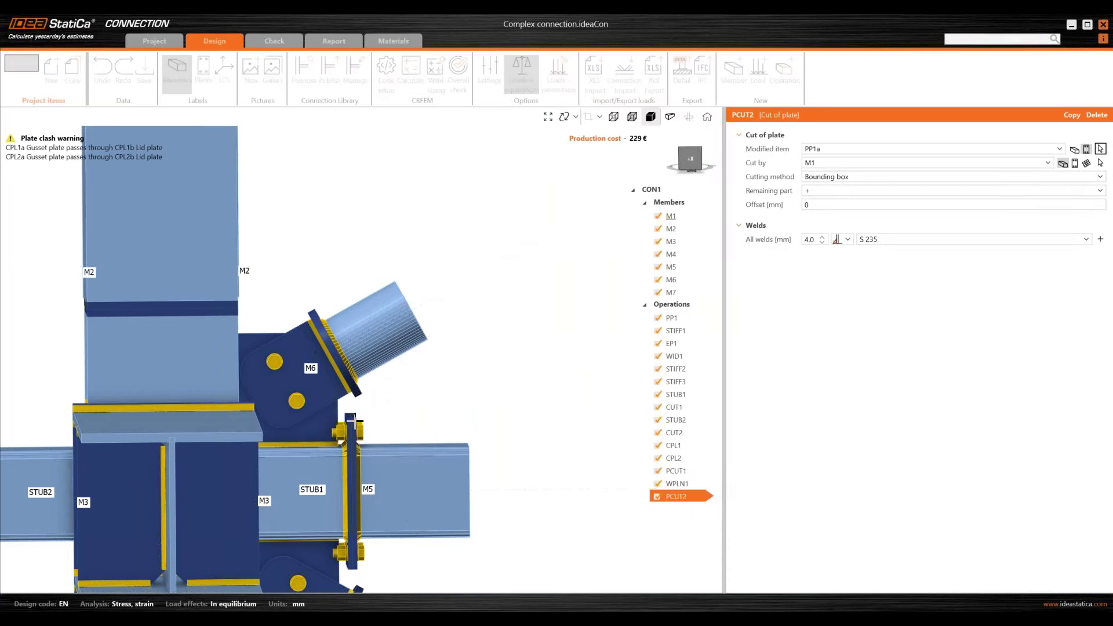
left_click(321, 426)
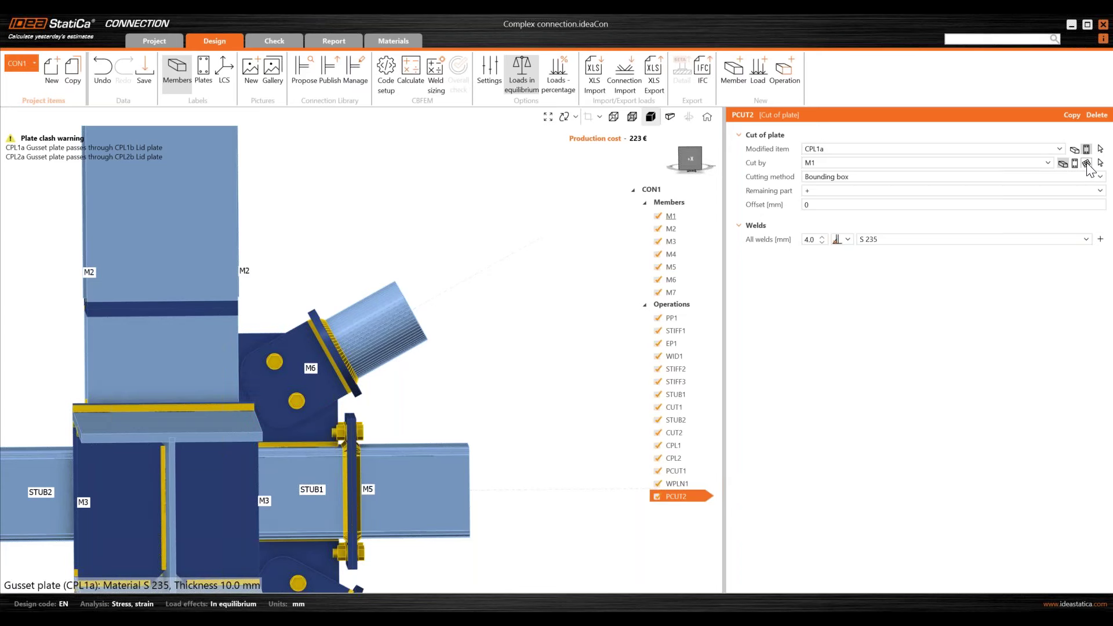
left_click(1087, 164)
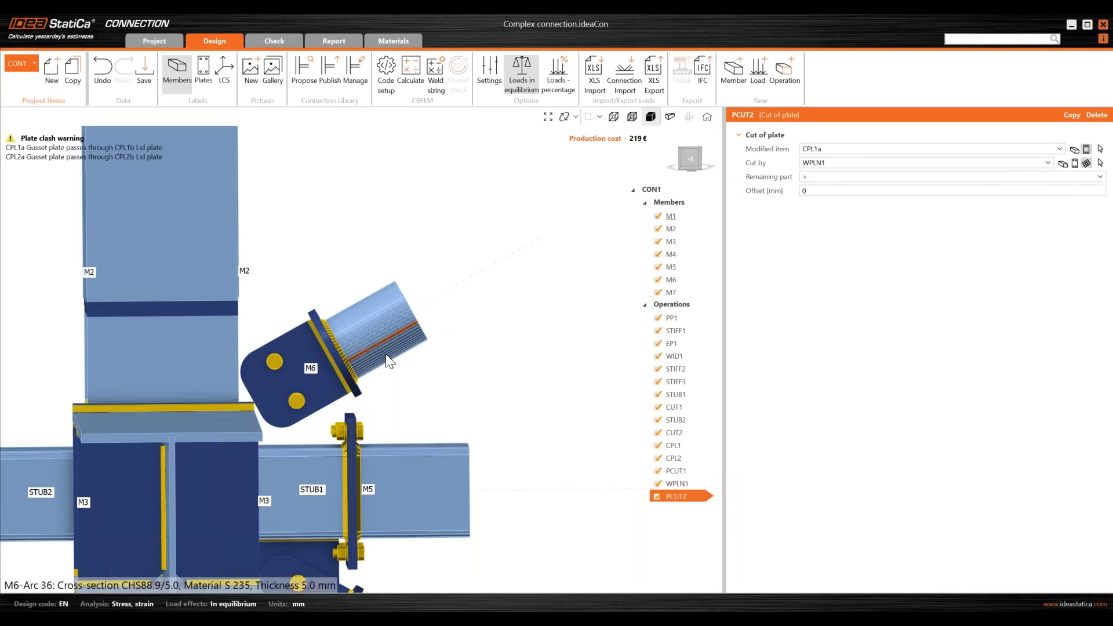
left_click(826, 177)
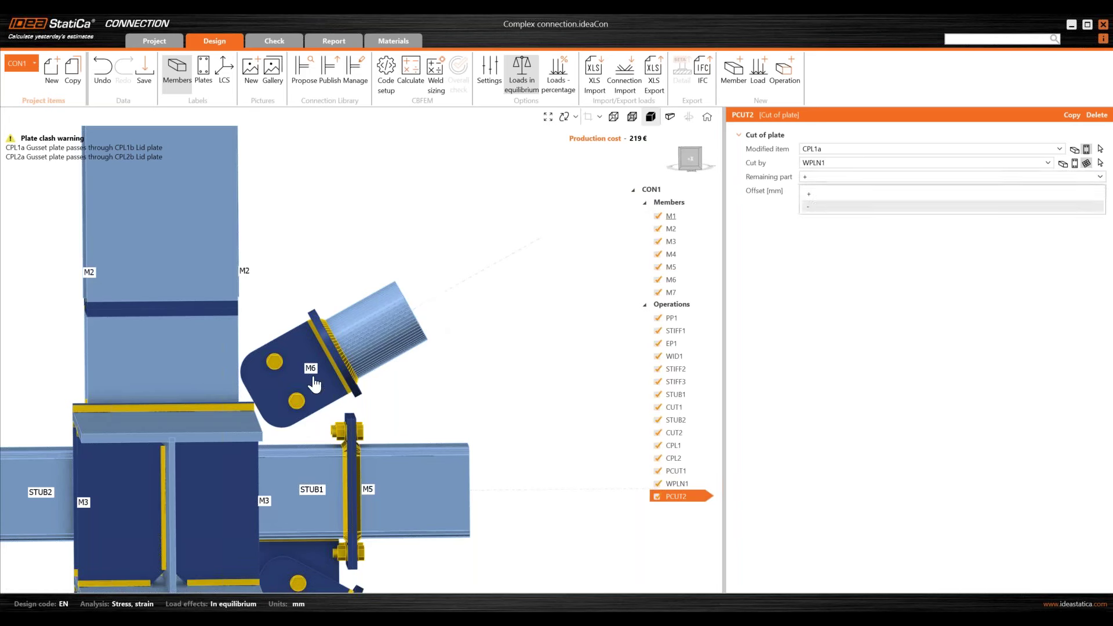
key("Return")
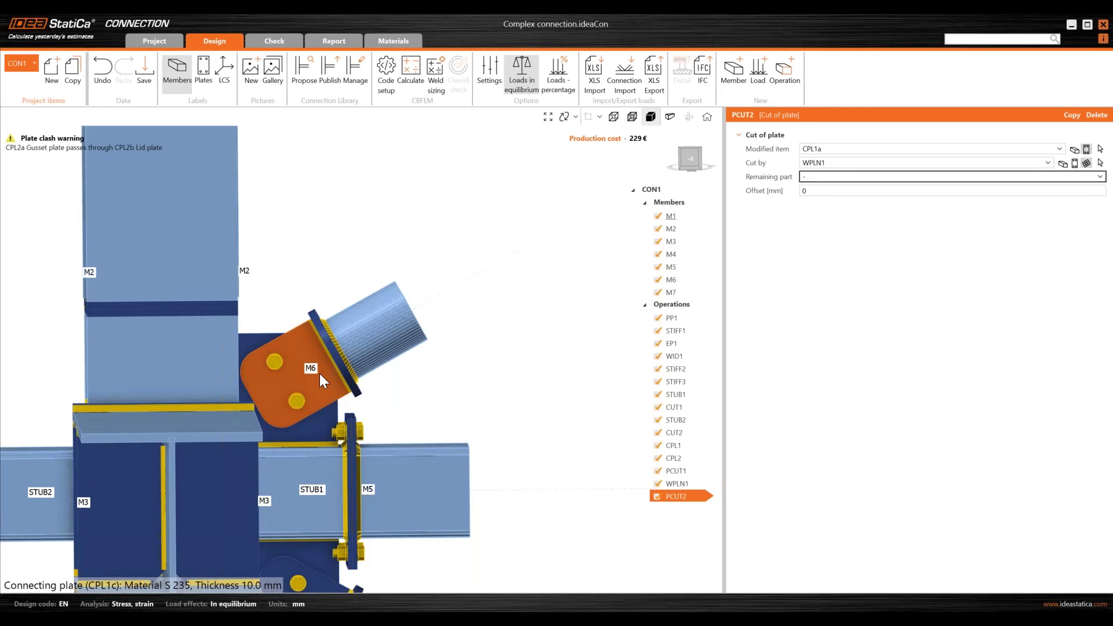
Step: Orbit, pan and zoom the 3D view to inspect the trimmed gusset plate
right_click_drag(318, 374, 444, 372)
scroll(418, 365, "up", 5)
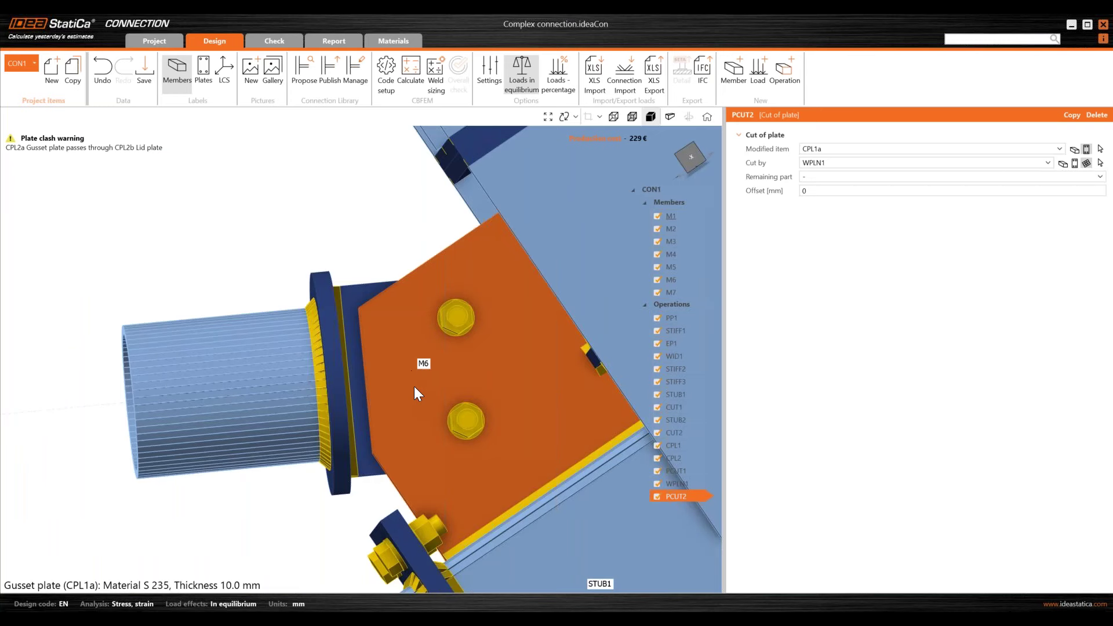
scroll(410, 385, "down", 2)
scroll(402, 374, "down", 2)
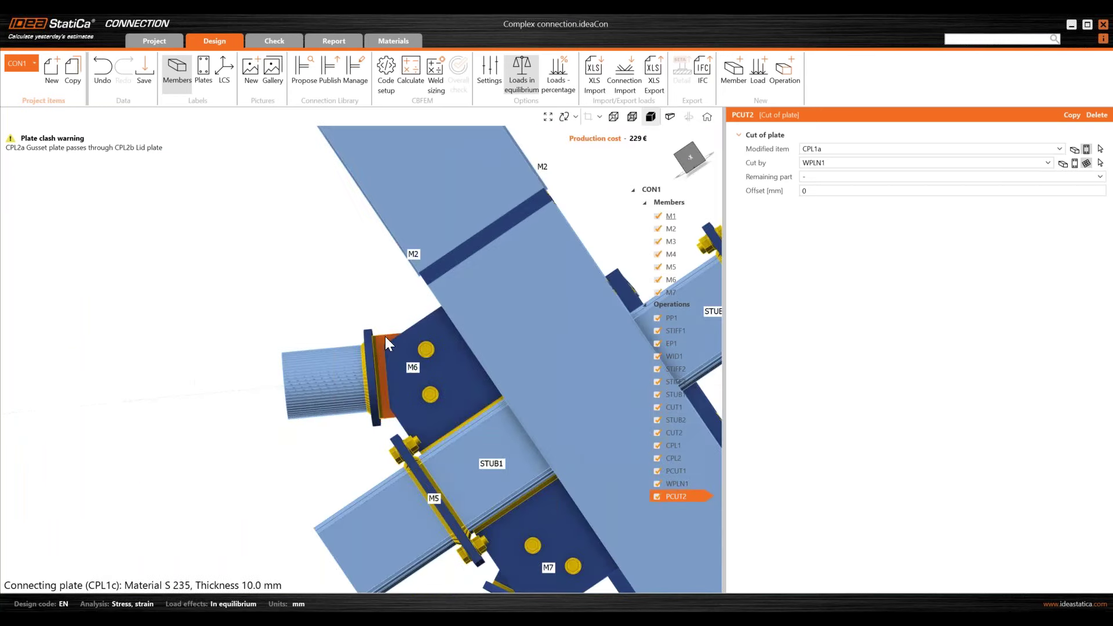
scroll(394, 367, "down", 2)
scroll(406, 383, "down", 2)
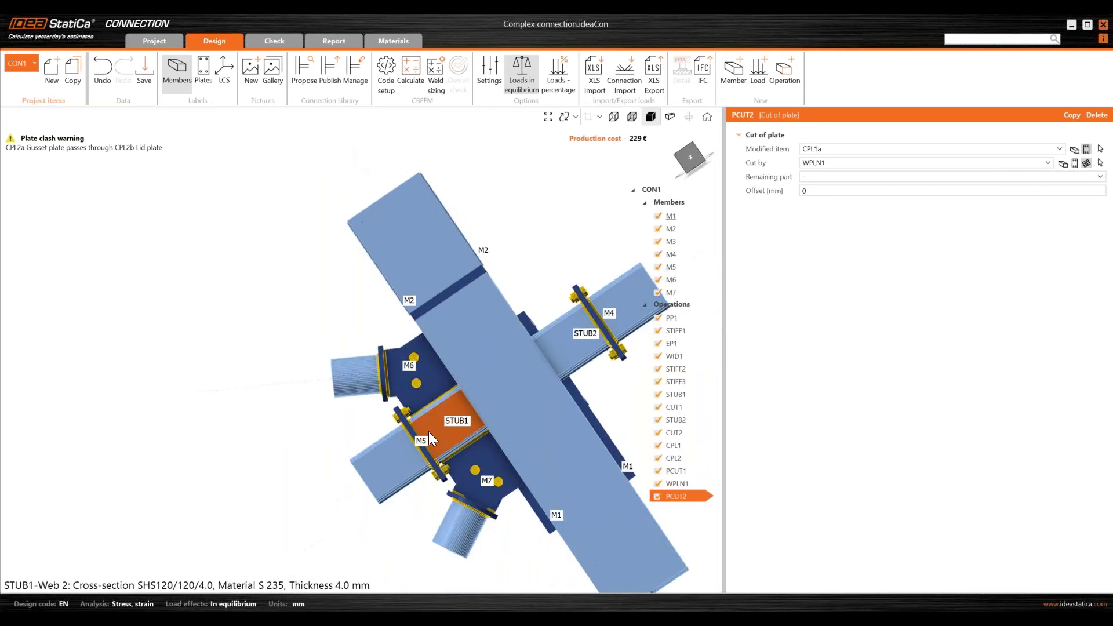
middle_click_drag(429, 432, 333, 304)
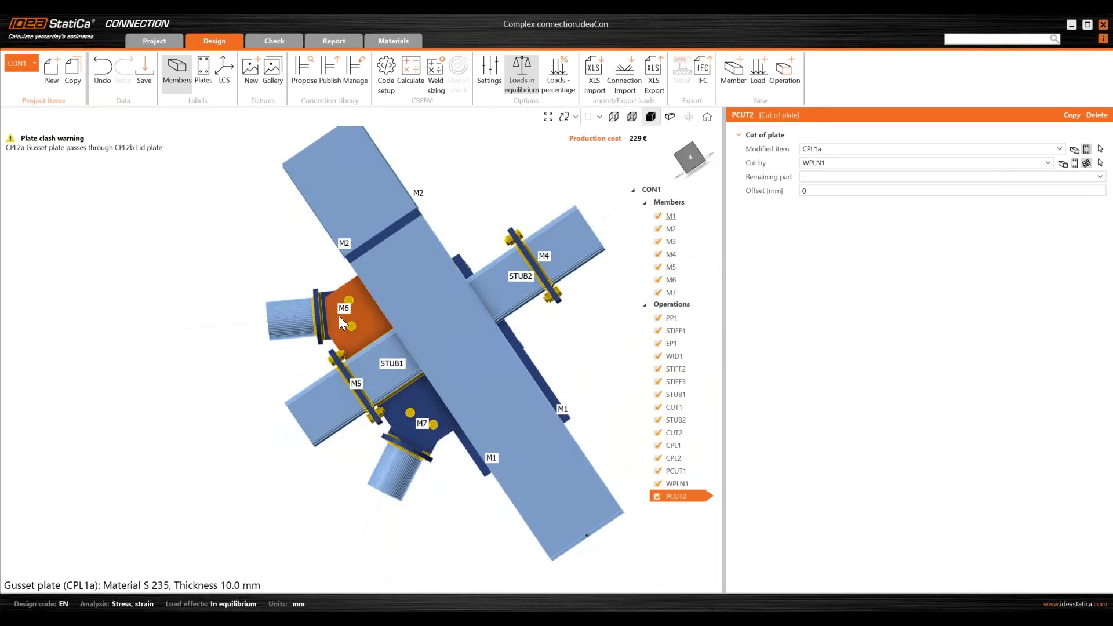
scroll(340, 318, "up", 3)
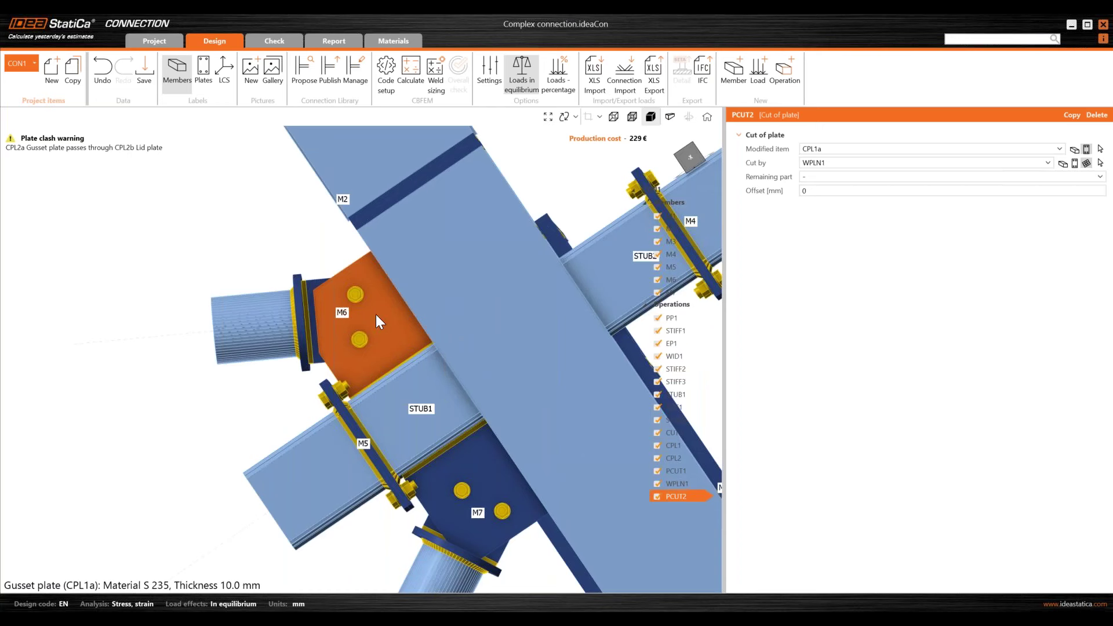
scroll(385, 308, "down", 3)
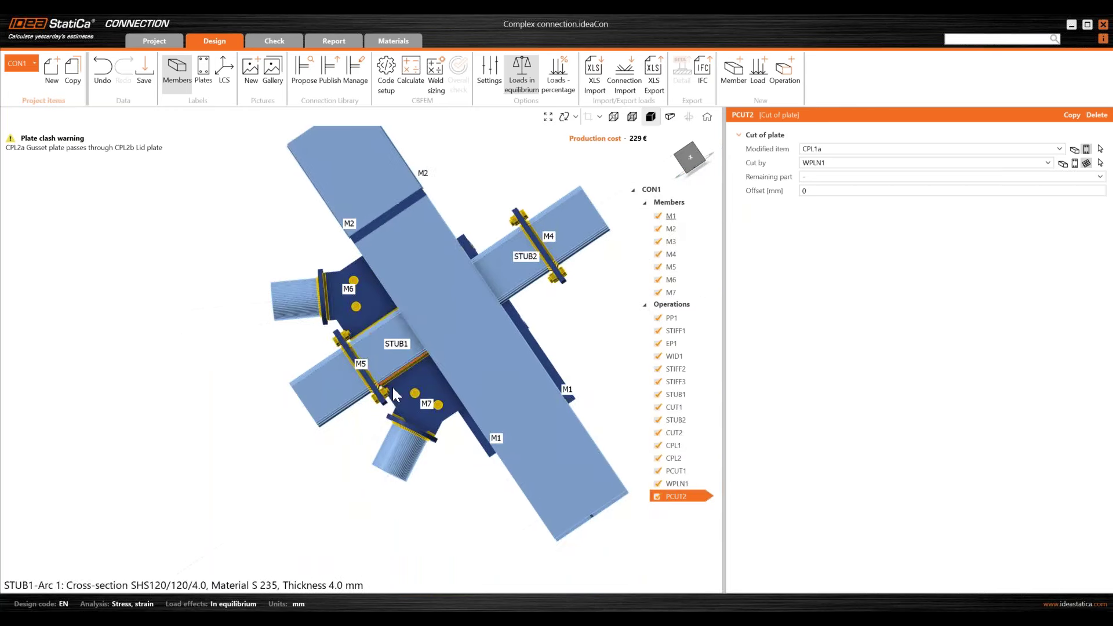
scroll(324, 270, "up", 3)
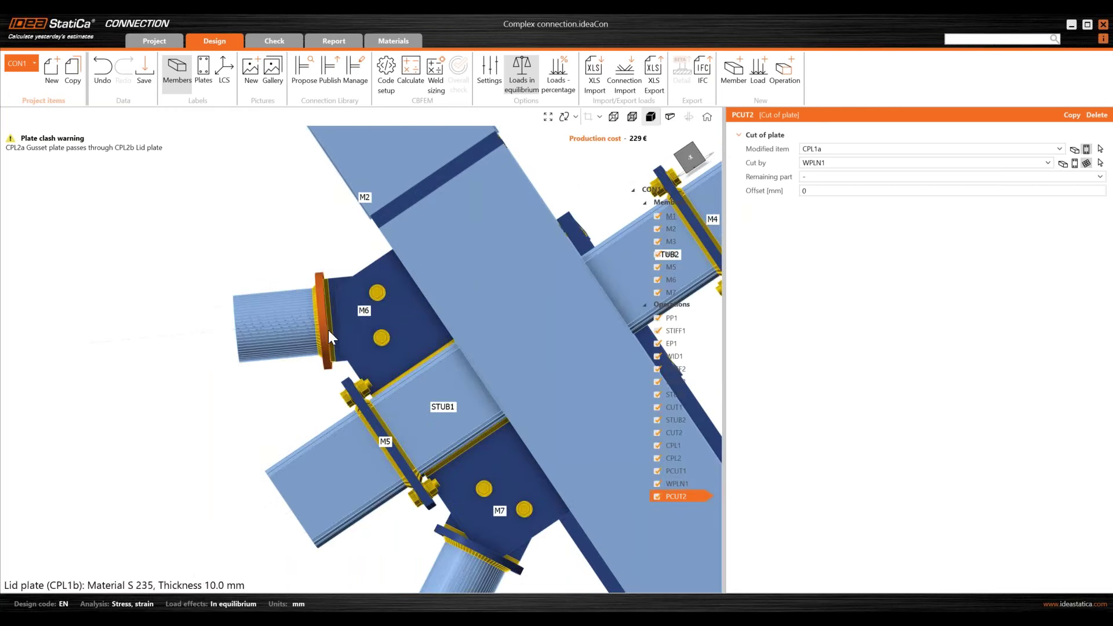
middle_click_drag(350, 338, 313, 333)
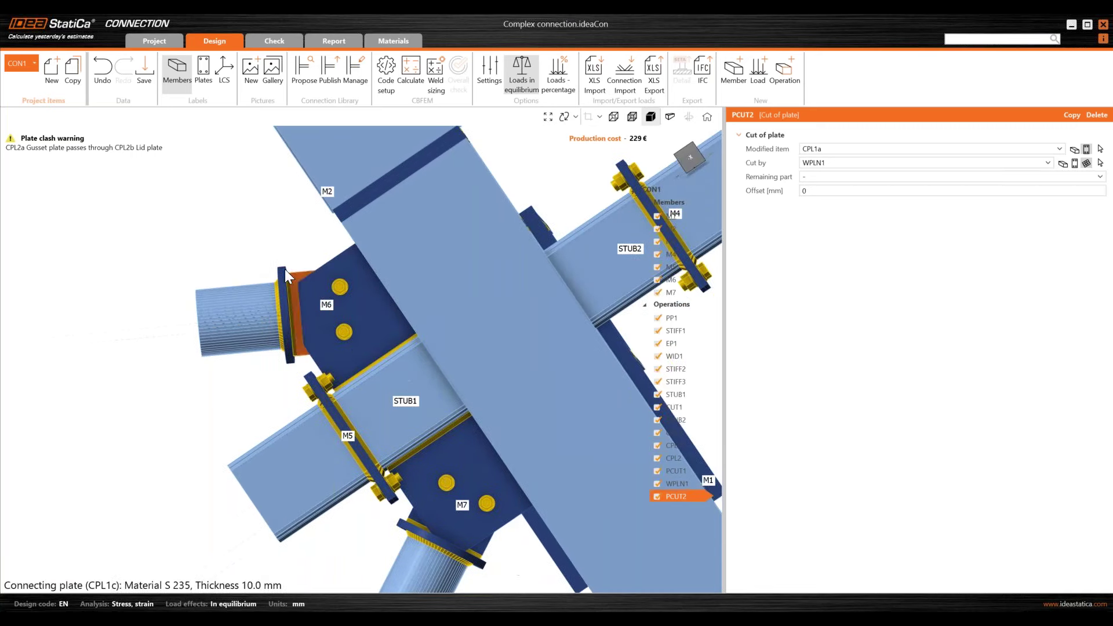
scroll(238, 325, "down", 5)
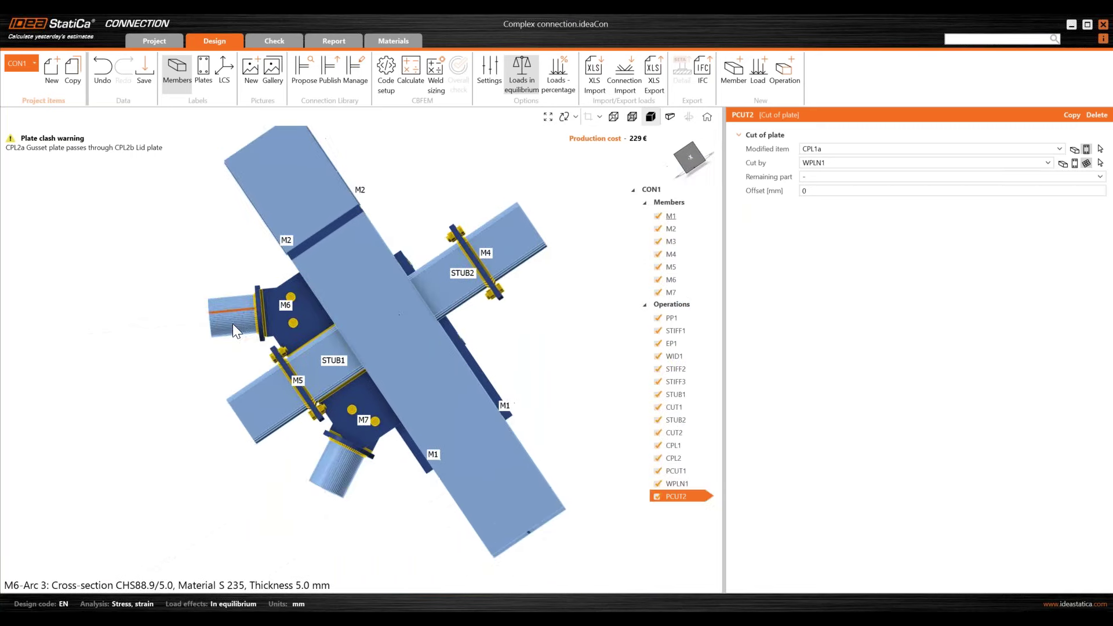
right_click_drag(232, 324, 319, 371)
Step: Copy work plane WPLN1 as WPLN2 and base it on member M7
right_click(683, 484)
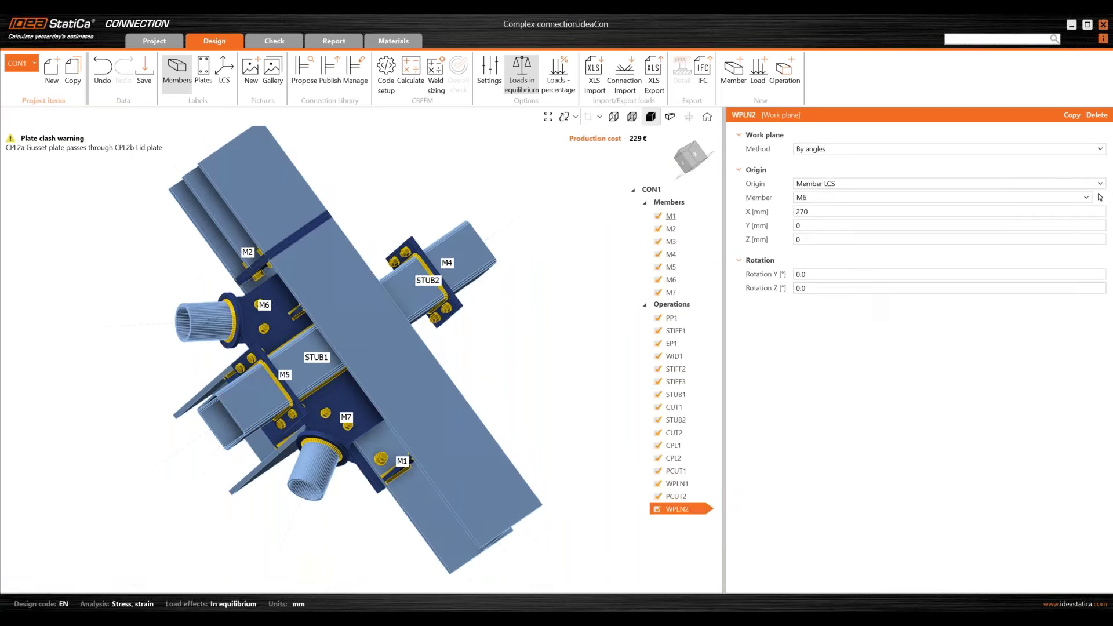
left_click(829, 198)
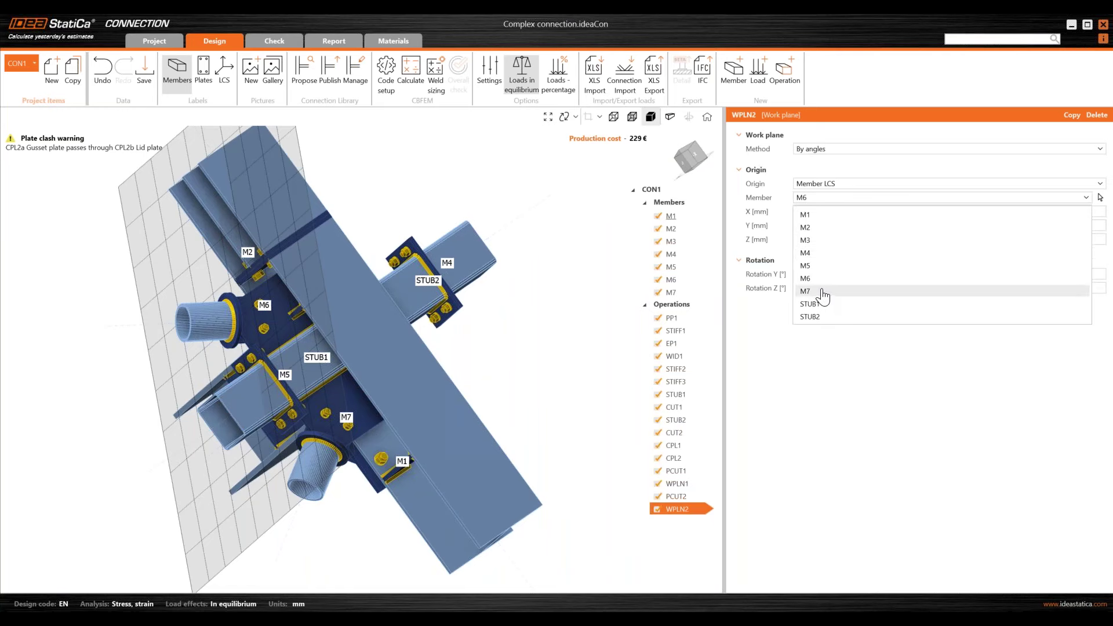
left_click(556, 385)
left_click(390, 439)
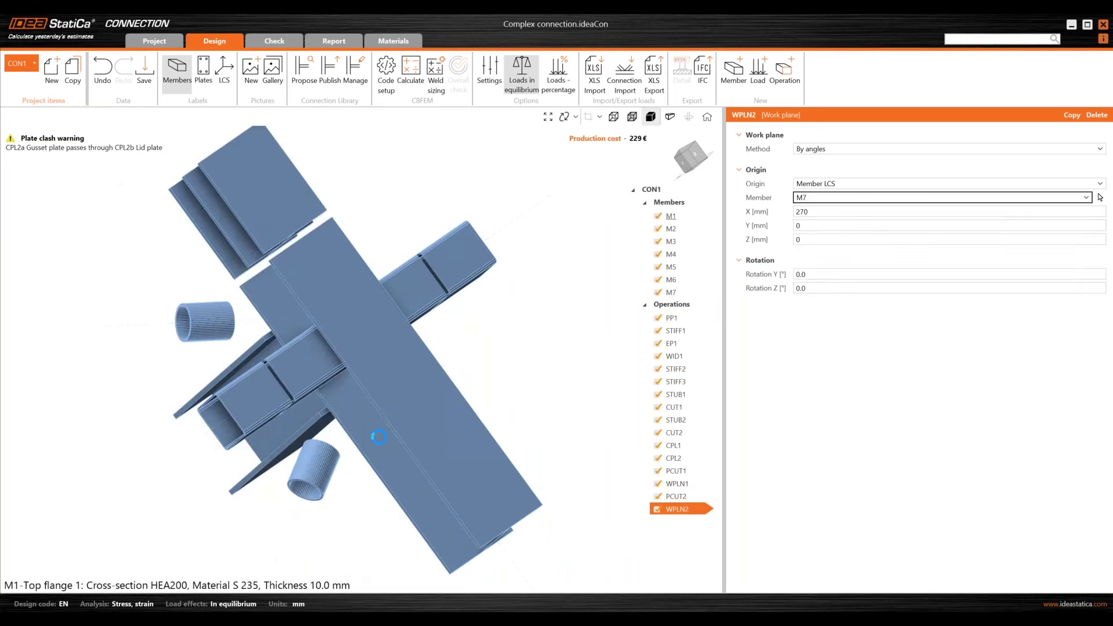
Step: Copy PCUT2 as PCUT3, trimming gusset CPL2a by work plane WPLN2
left_click(676, 497, "ctrl")
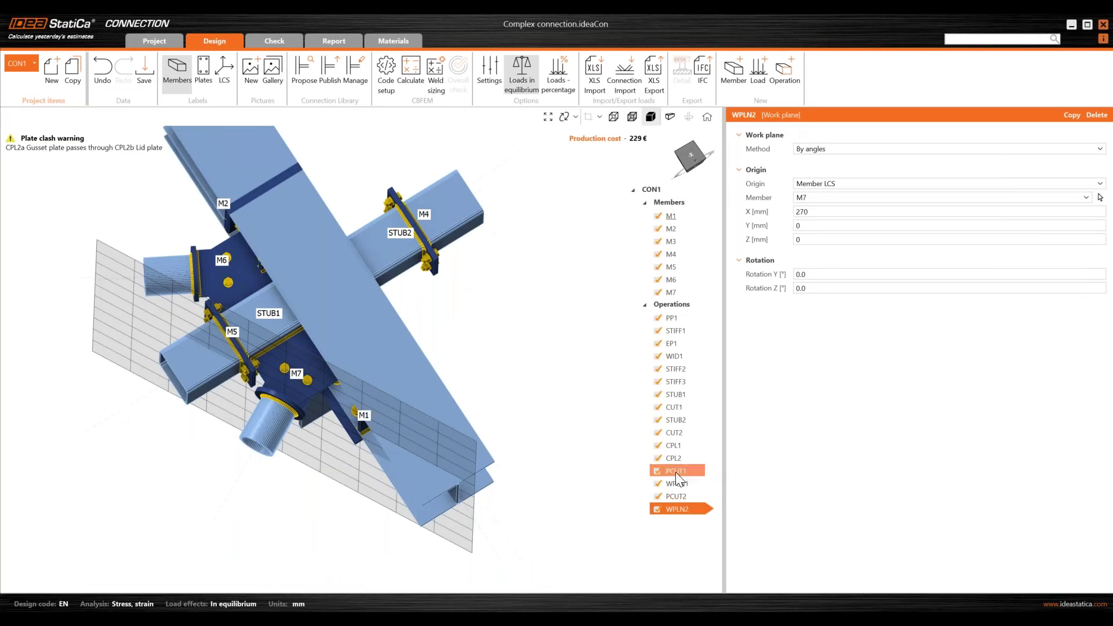
right_click(674, 500)
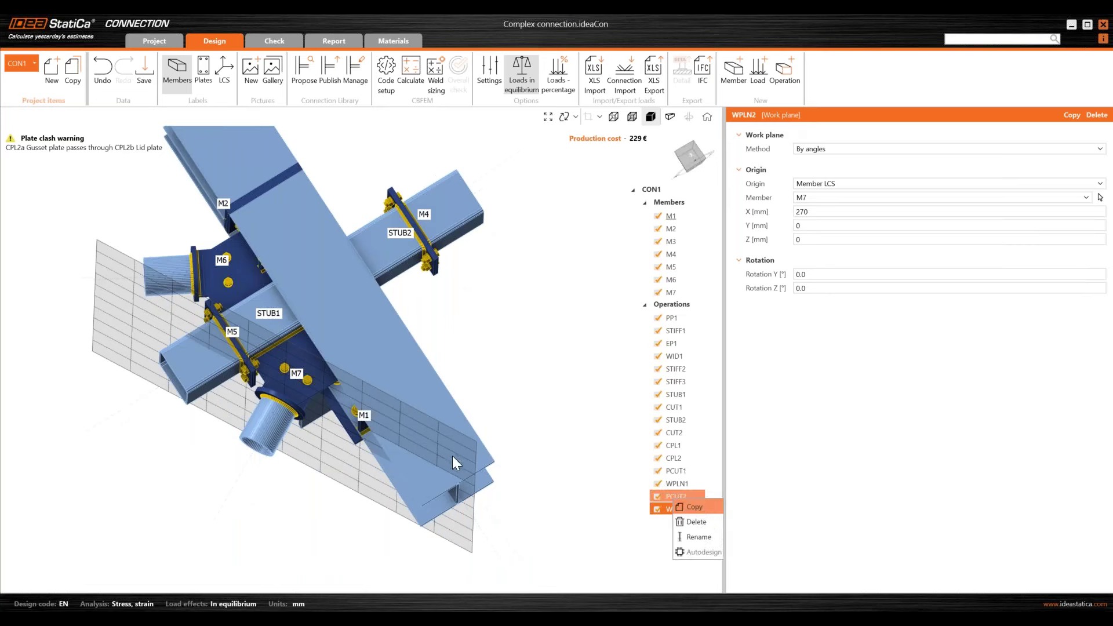
key("Return")
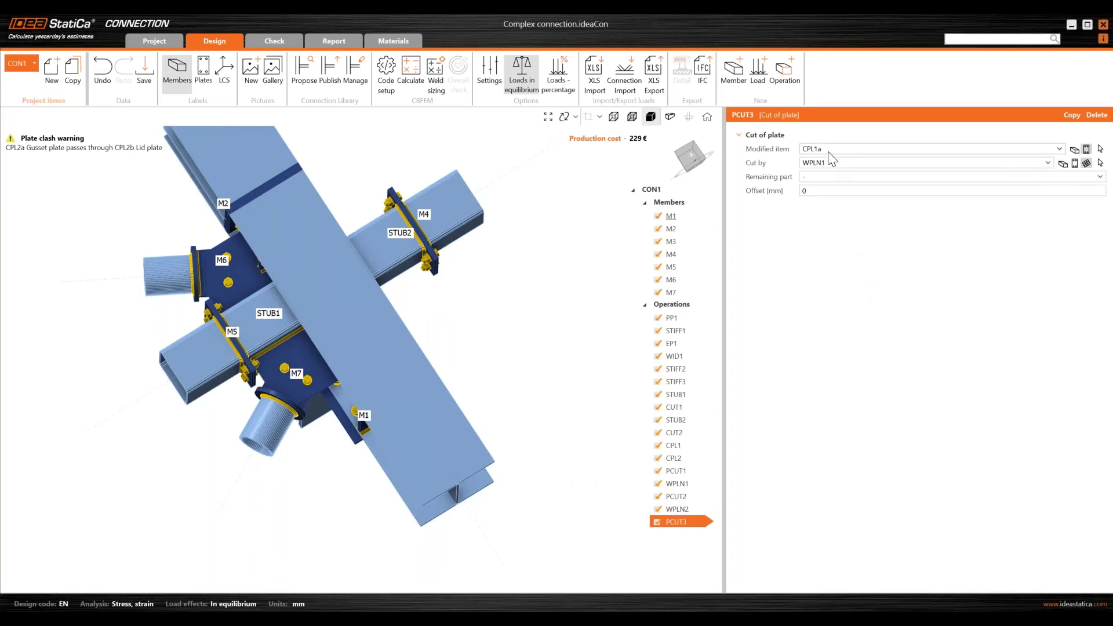
left_click(1101, 149)
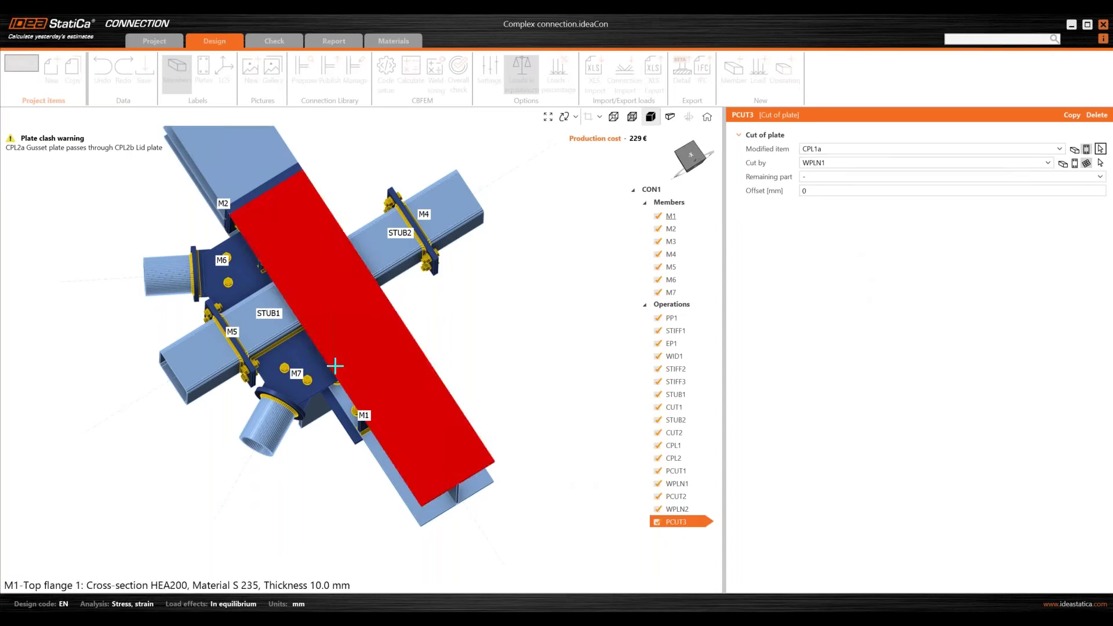
key("Return")
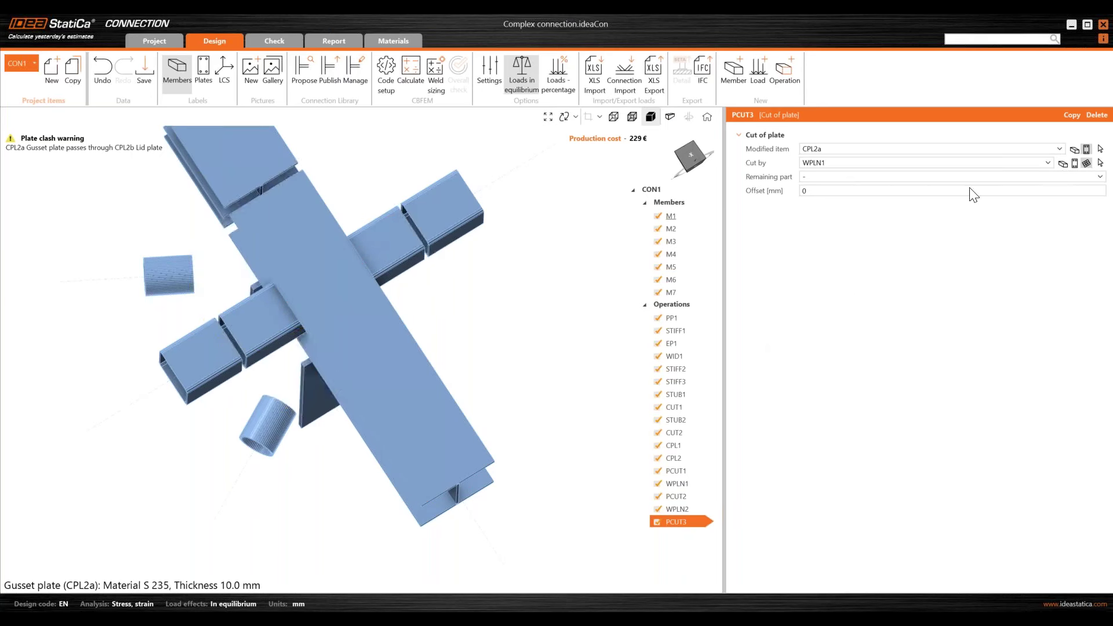
left_click(965, 164)
left_click(833, 195)
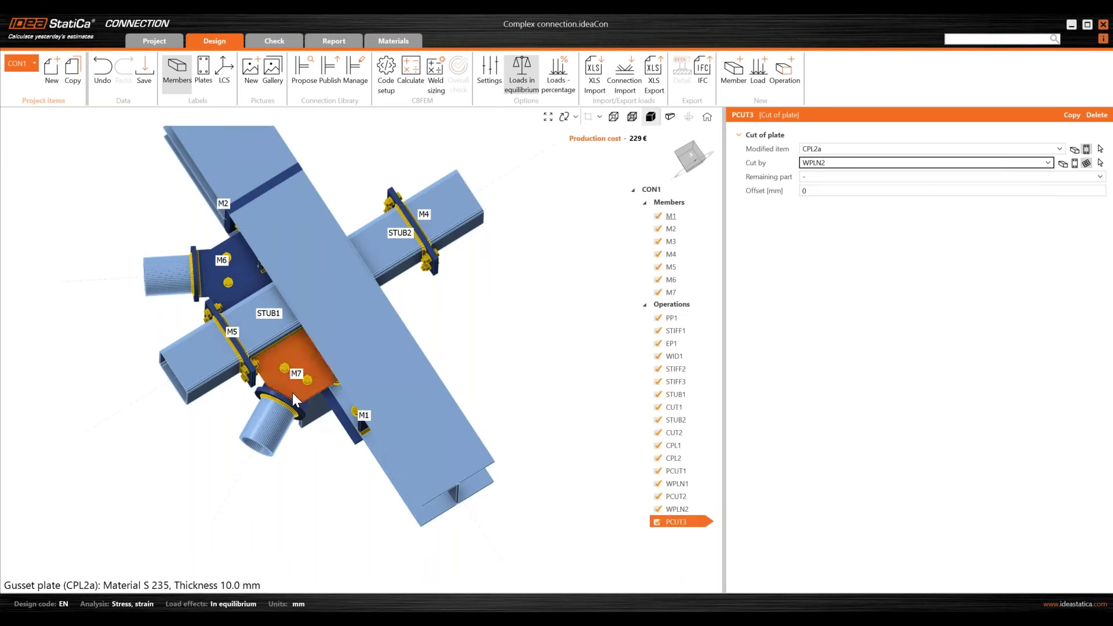
right_click_drag(292, 392, 279, 417)
left_click(708, 117)
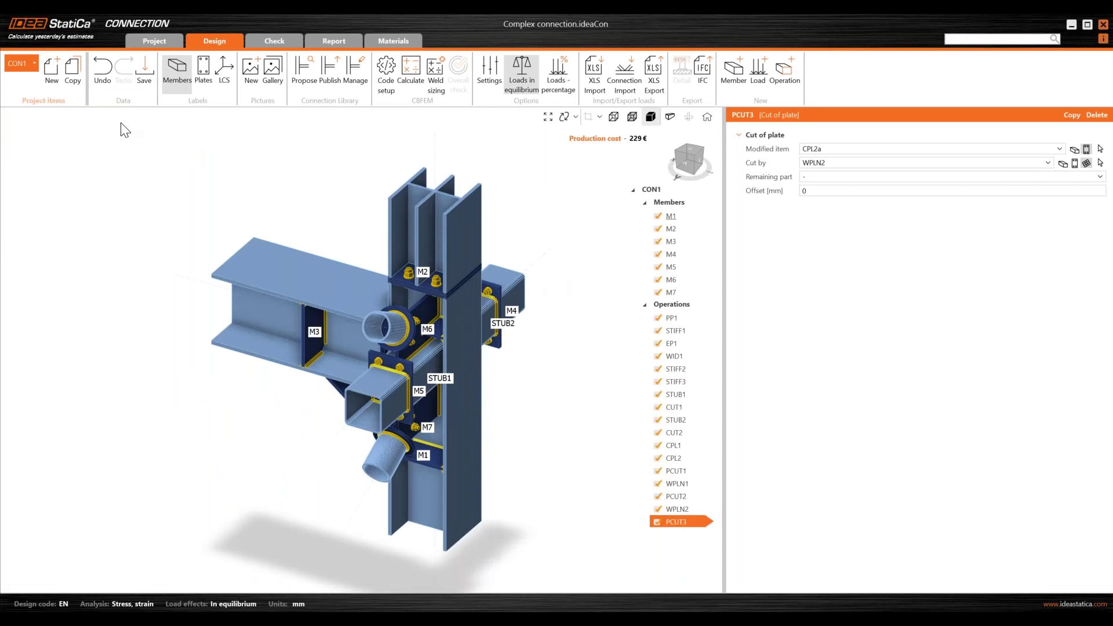
Step: Inspect the welds in see-through view, restore the solid default view, and select beam M3
left_click(632, 117)
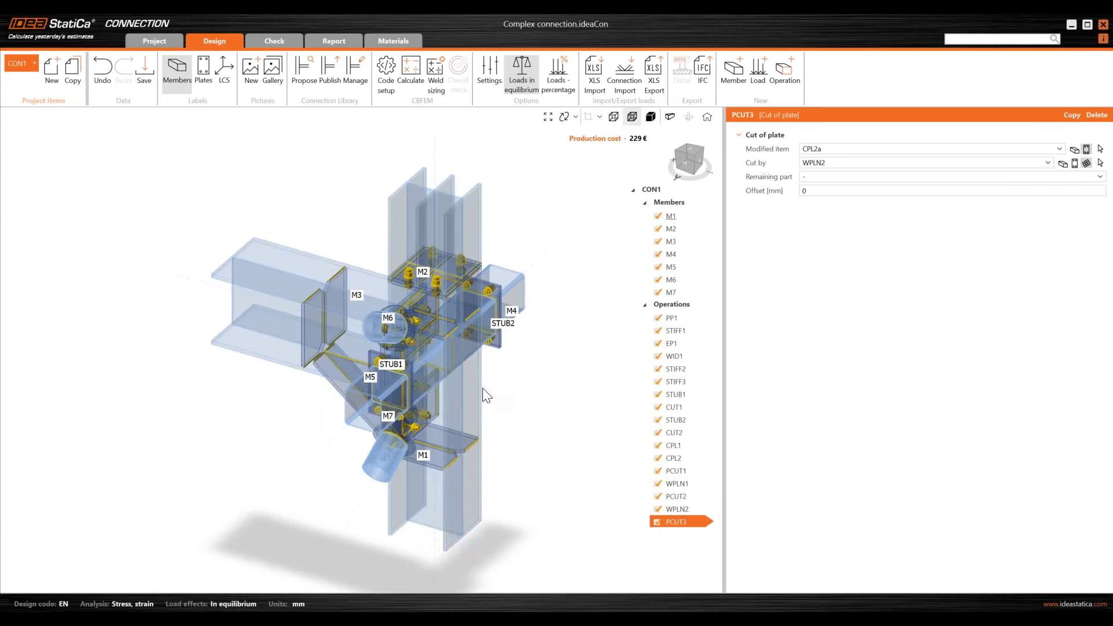
right_click_drag(483, 392, 464, 406)
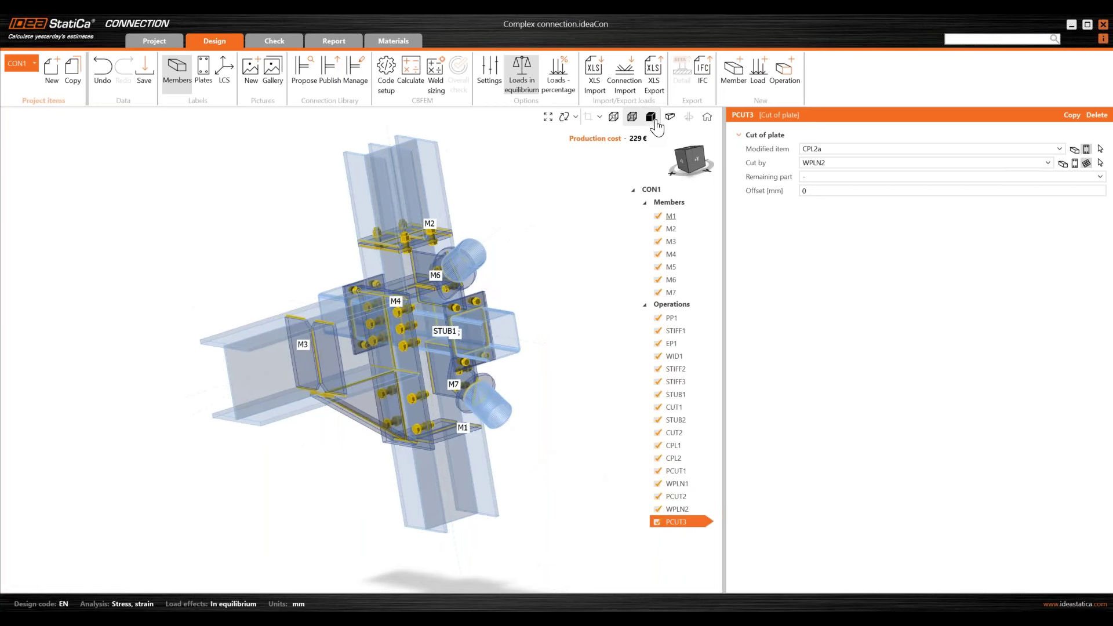
left_click(650, 117)
left_click(707, 117)
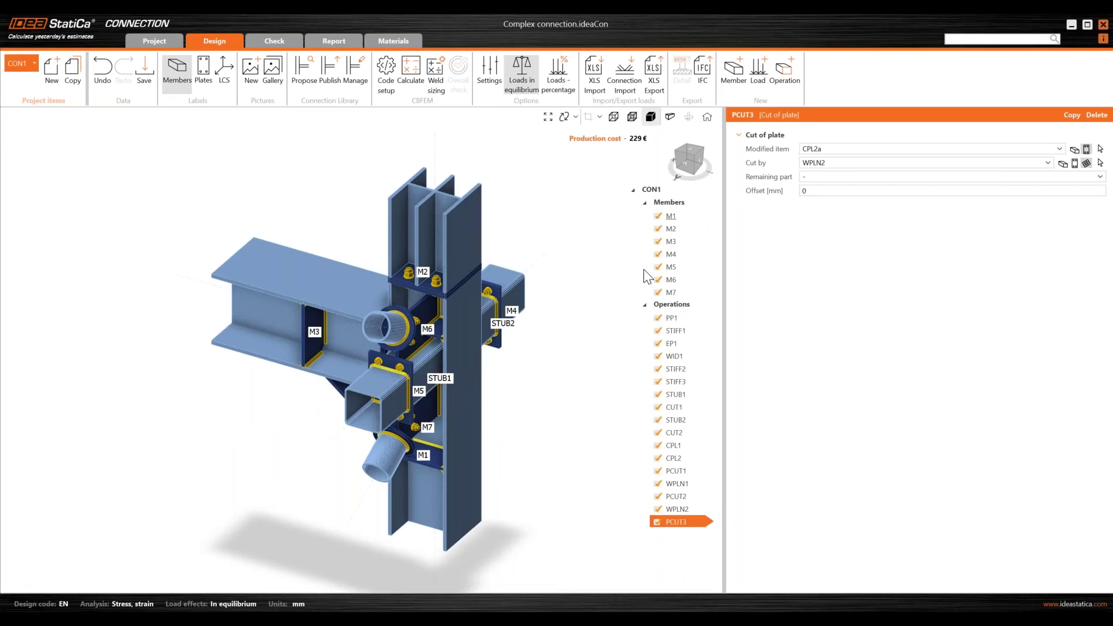
left_click(379, 307)
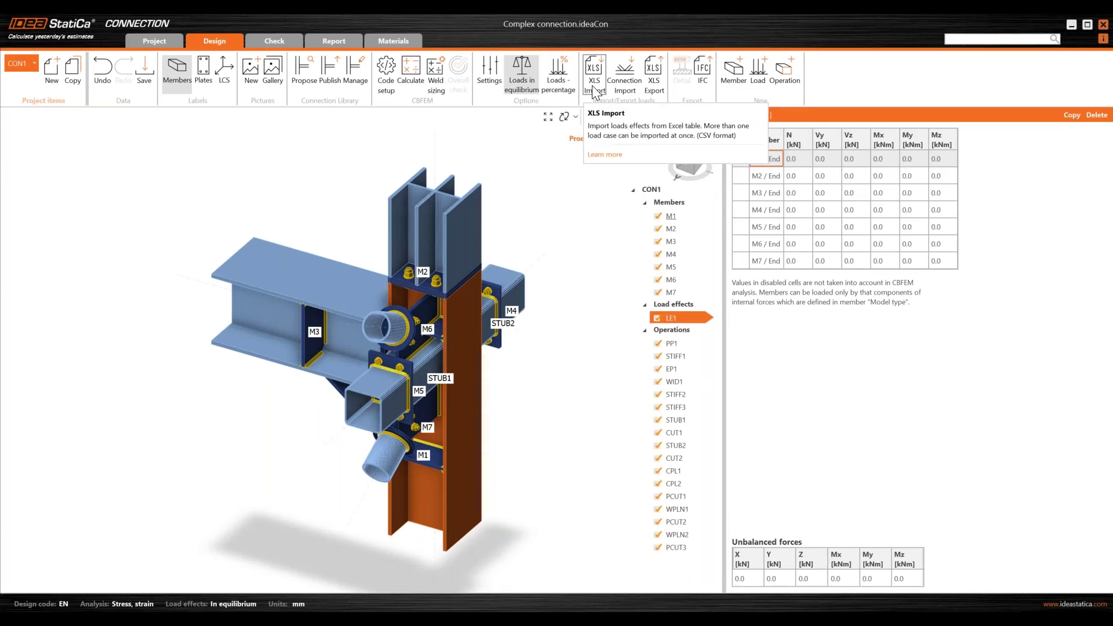
Step: Open Load effects.csv from the models folder in Excel
mouse_move(415, 617)
left_click(416, 568)
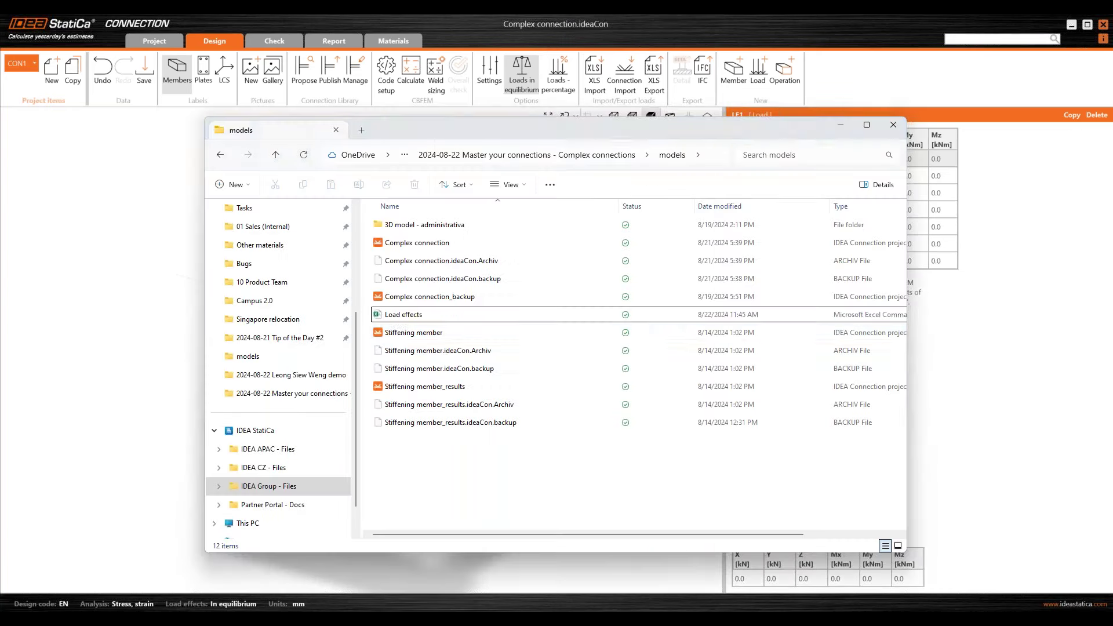
left_click(400, 315)
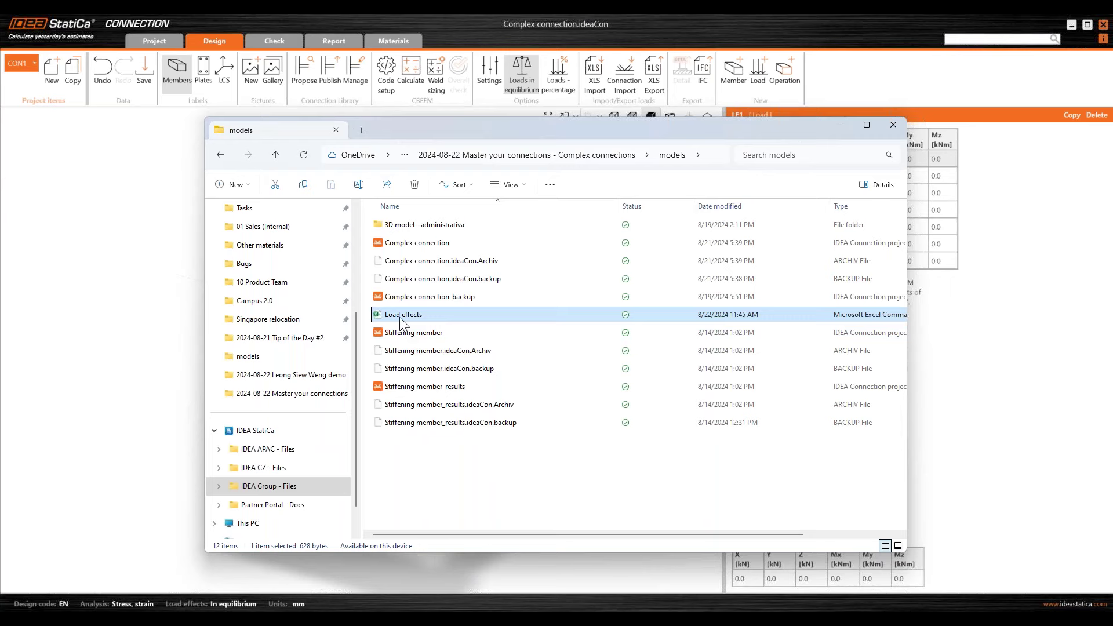
double_click(399, 318)
left_click(840, 124)
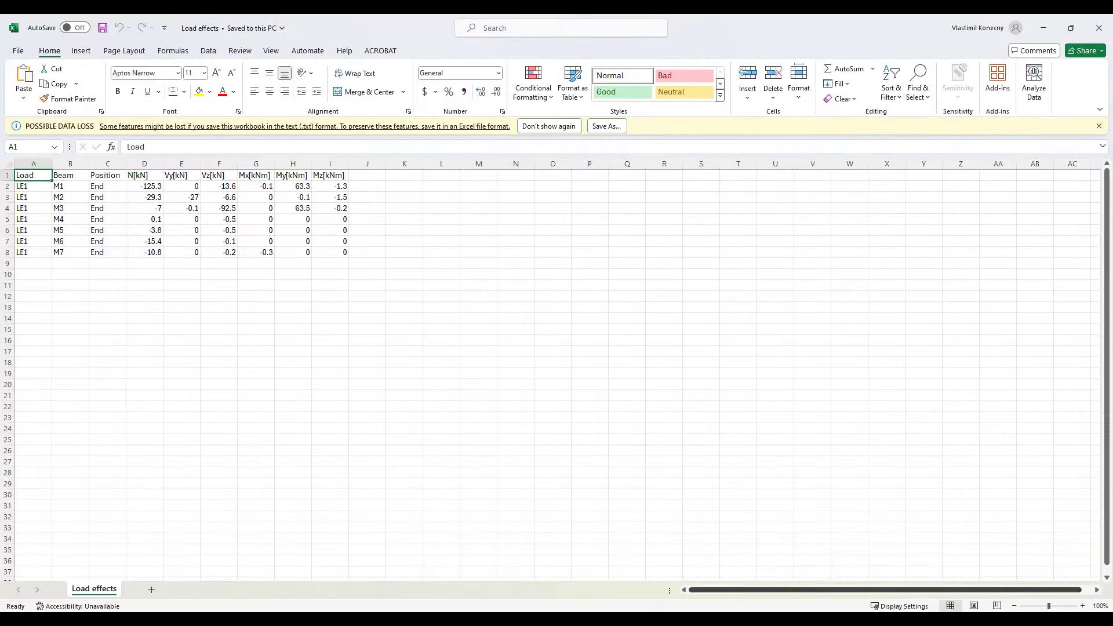
Step: Leave Excel and start the XLS Import of load effects in the connection
left_click(1046, 29)
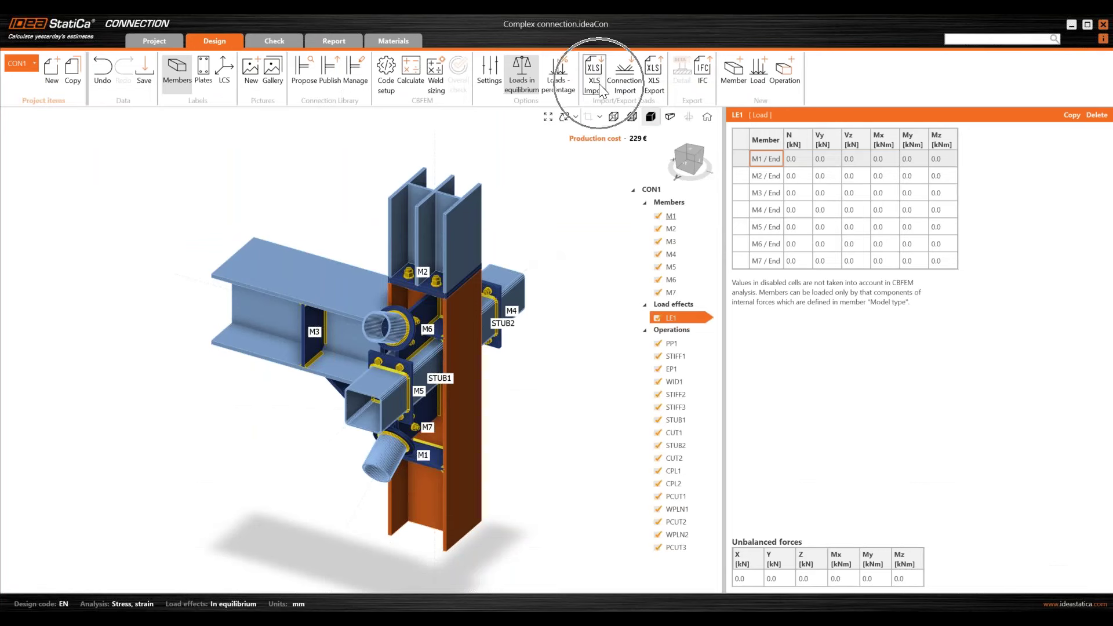
left_click(600, 85)
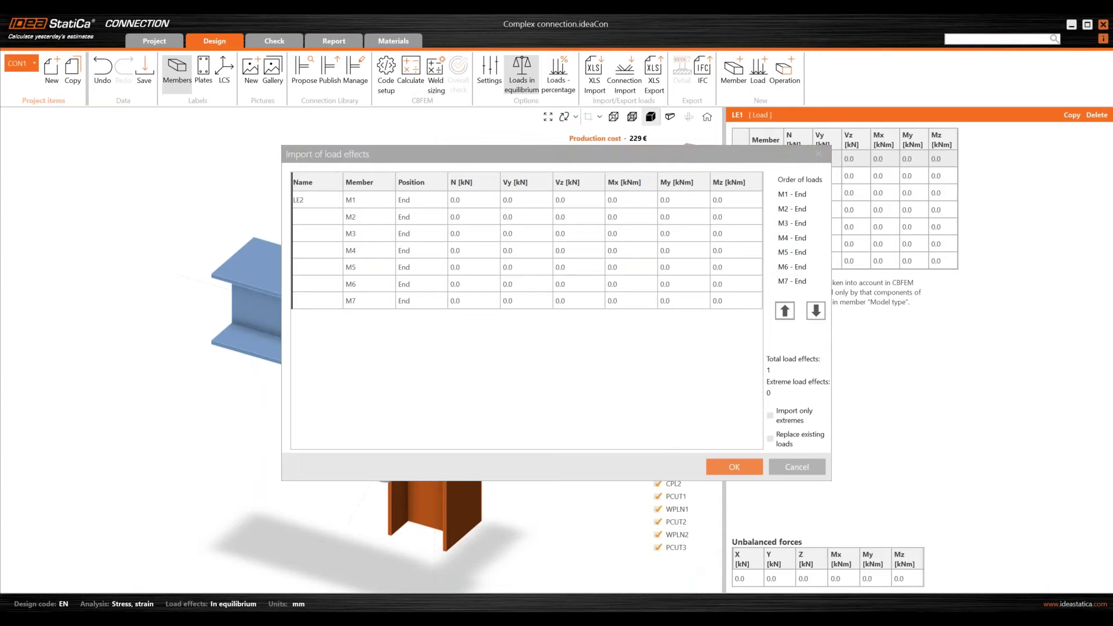
Step: Copy the force values in cells D2:I8 of the Load effects spreadsheet
key("alt+Tab")
left_click_drag(144, 186, 182, 219)
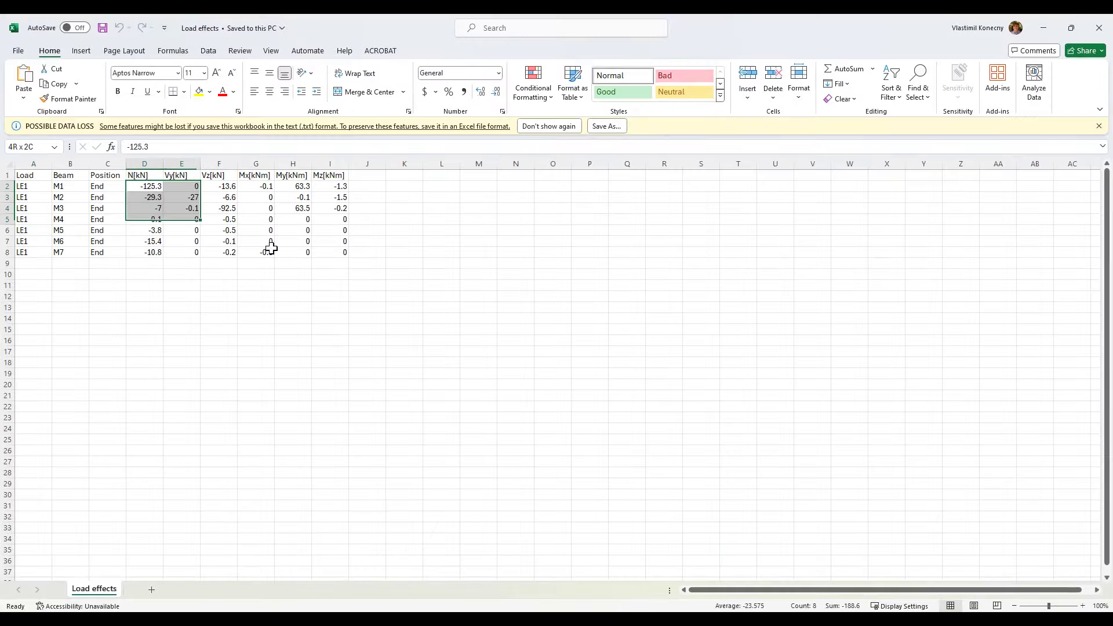
left_click_drag(272, 248, 319, 251)
key("ctrl+c")
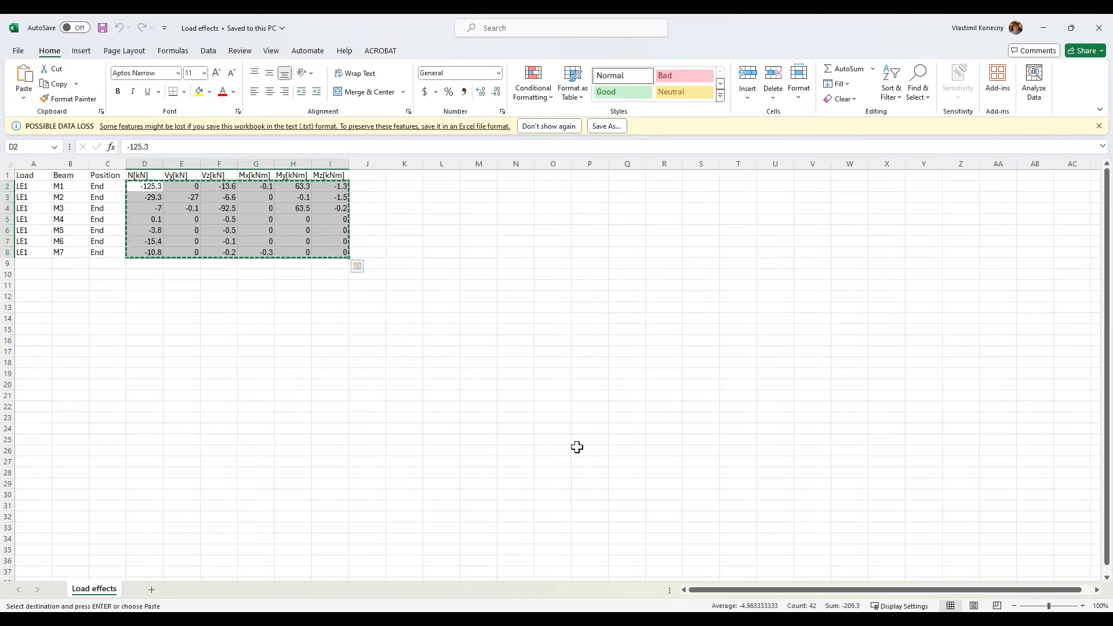
Step: Paste the forces into the Import of load effects dialog and accept to create LE2
left_click(684, 620)
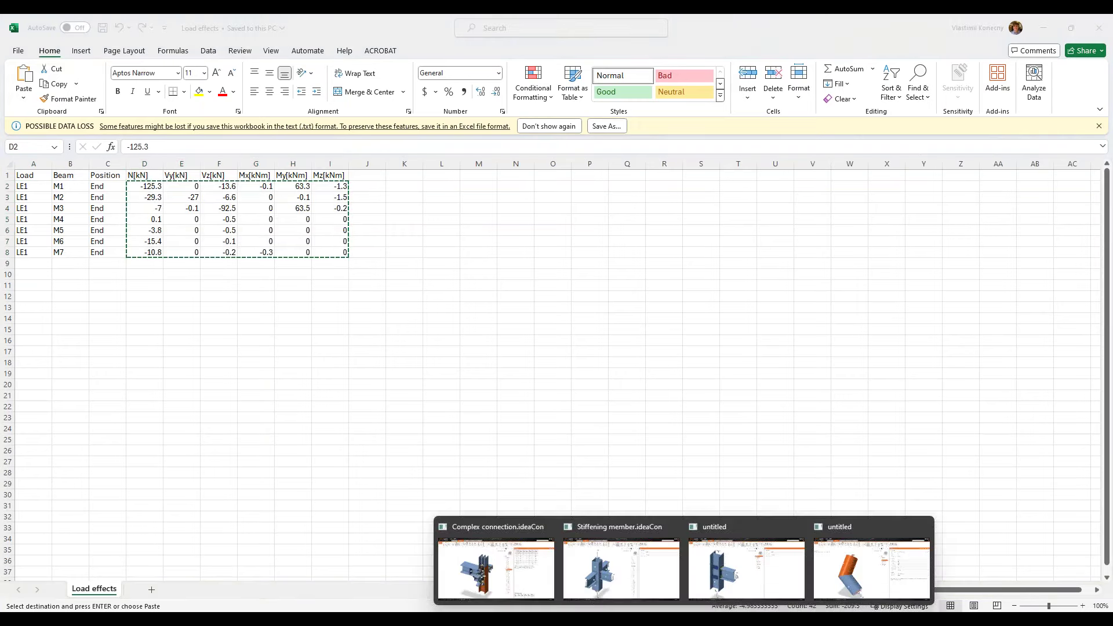
left_click(499, 568)
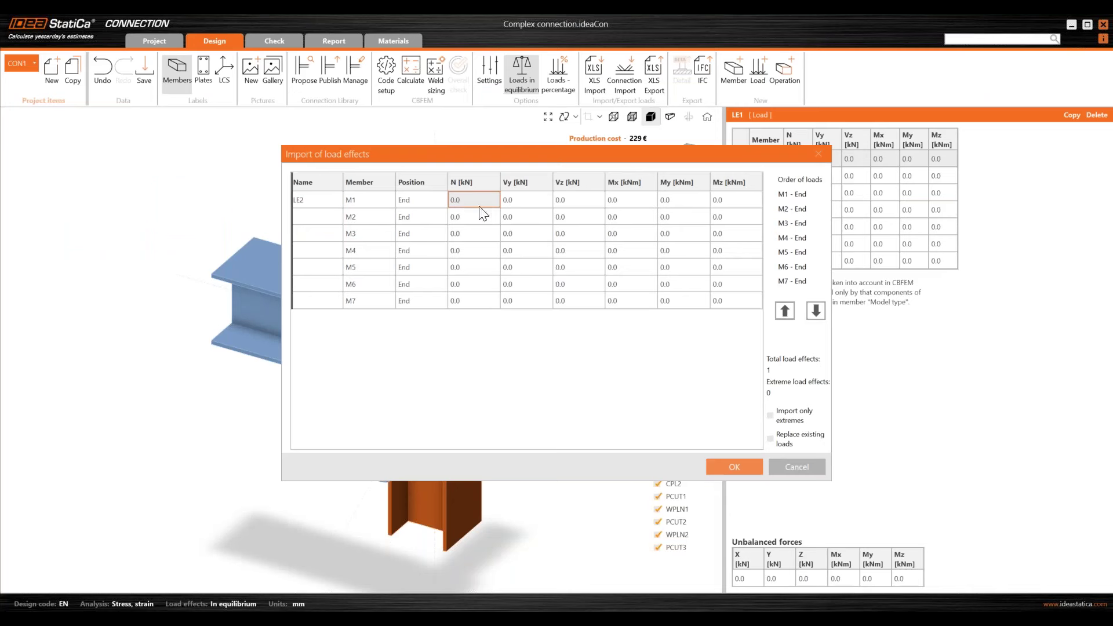
key("ctrl+v")
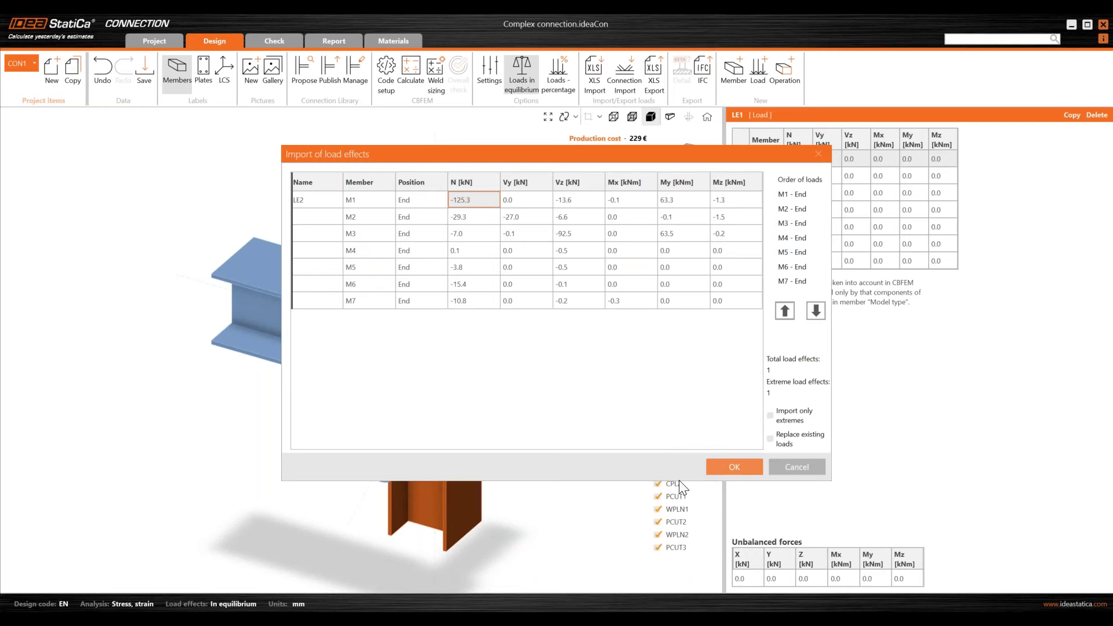
left_click(735, 468)
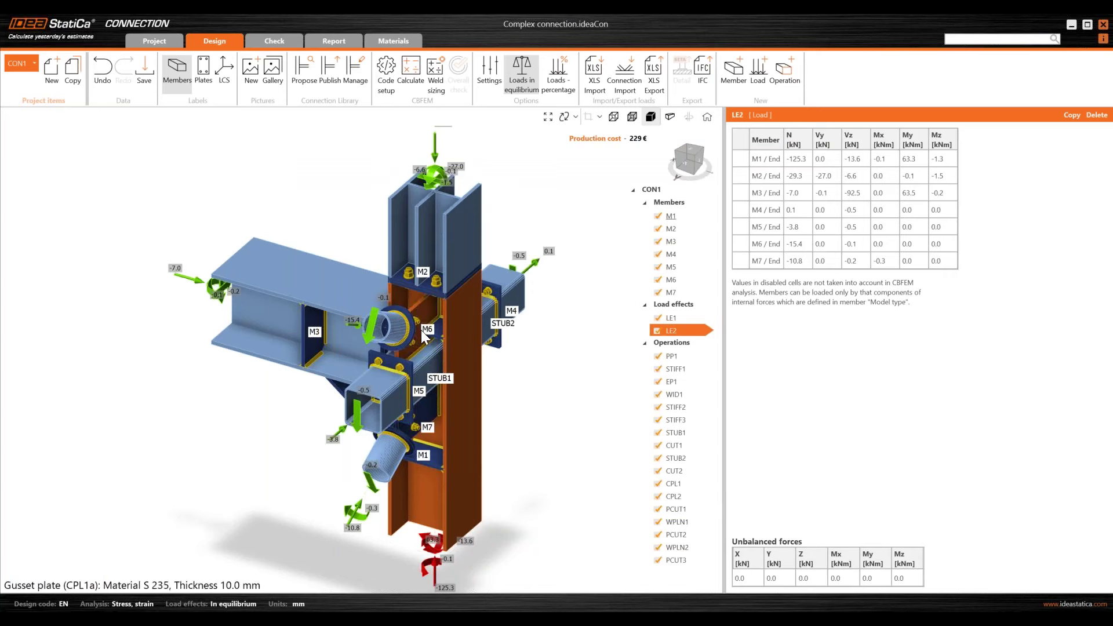
scroll(421, 330, "down", 3)
right_click_drag(443, 392, 480, 447)
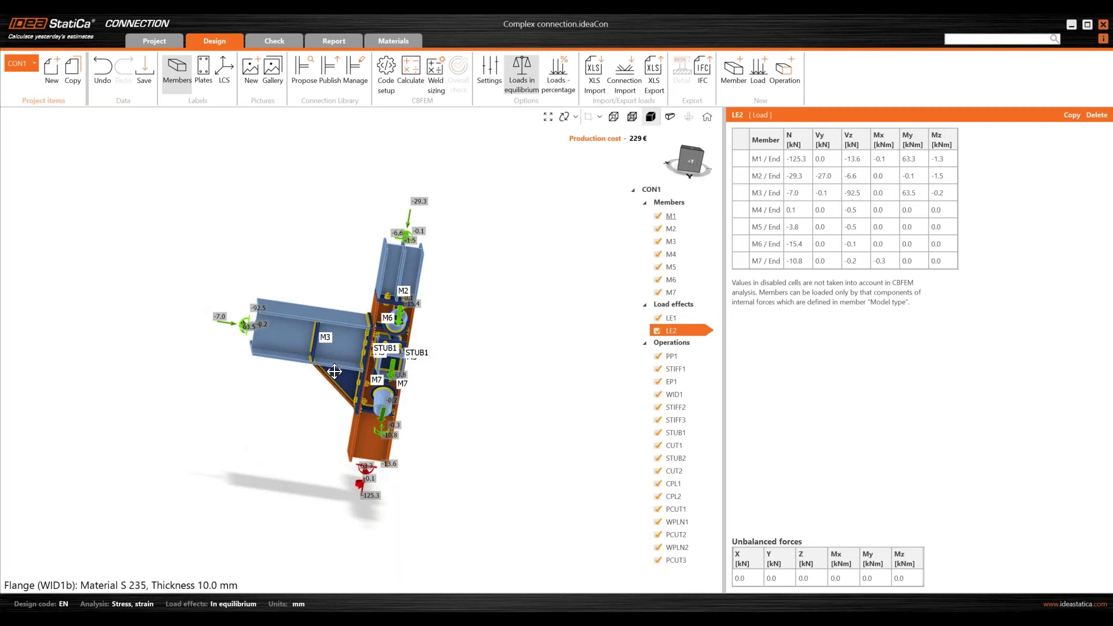
middle_click_drag(462, 468, 445, 435)
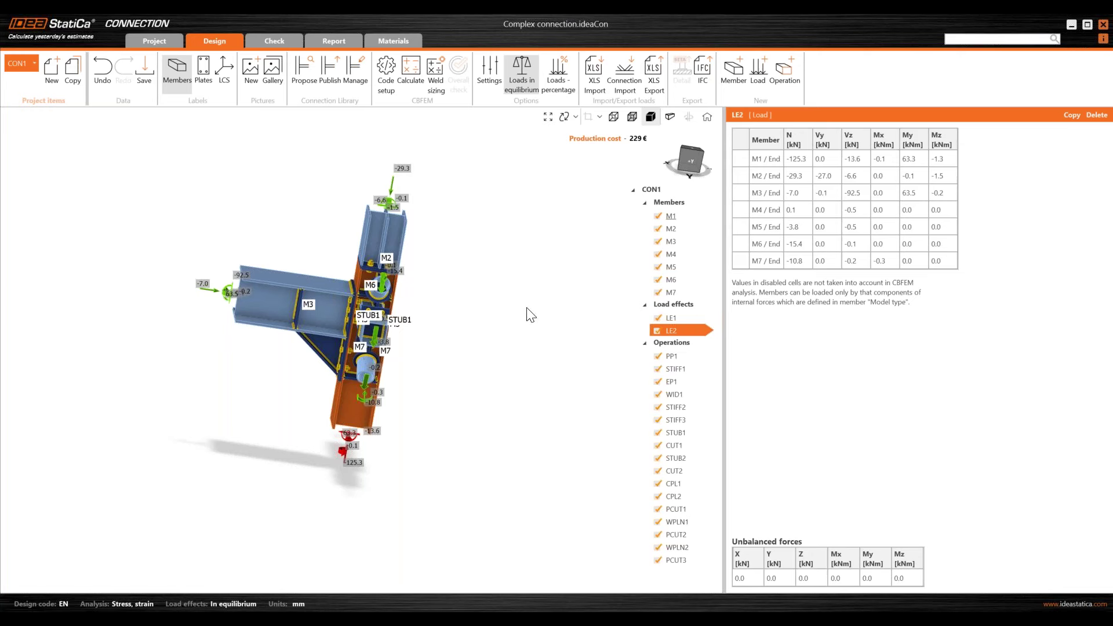
Step: Reset the model to the Home view and switch to the Stiffening member.ideaCon project
right_click_drag(385, 452, 362, 400)
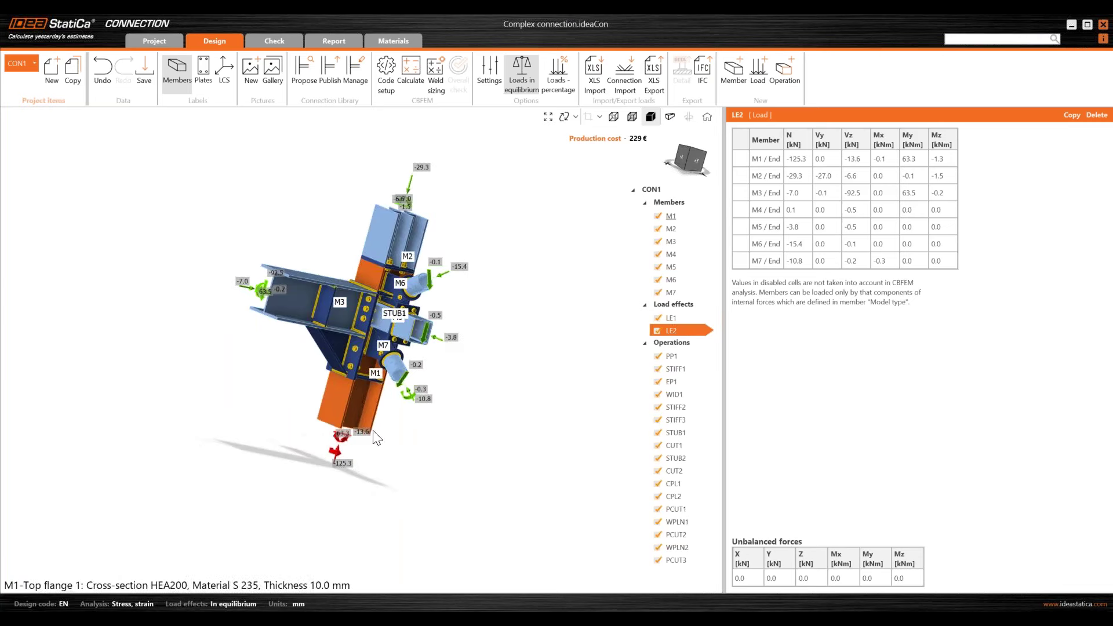
left_click(707, 117)
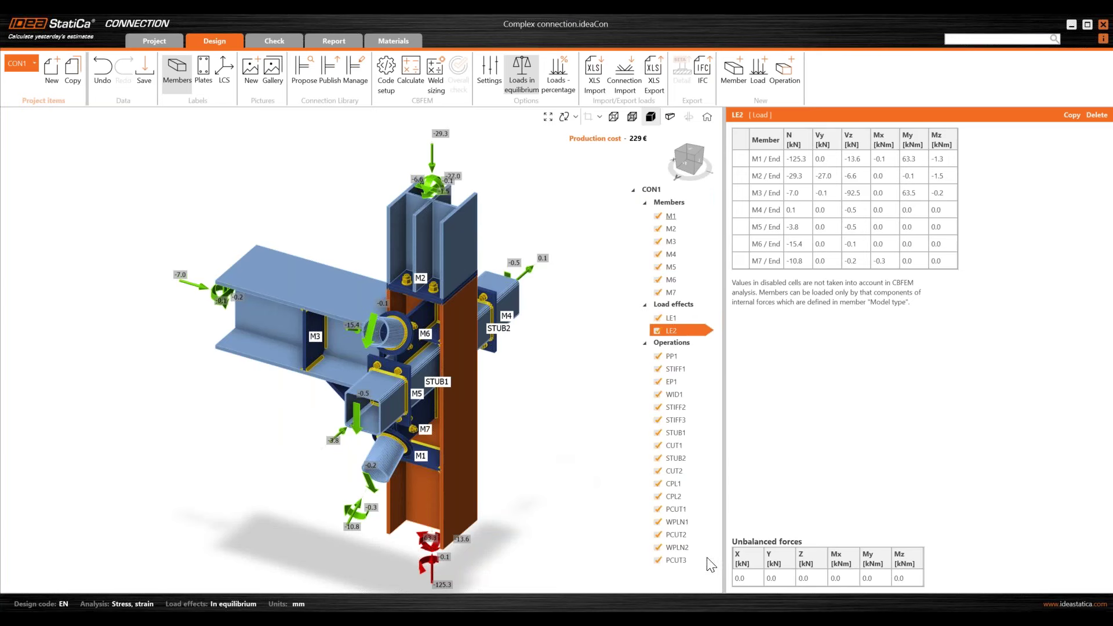
mouse_move(688, 607)
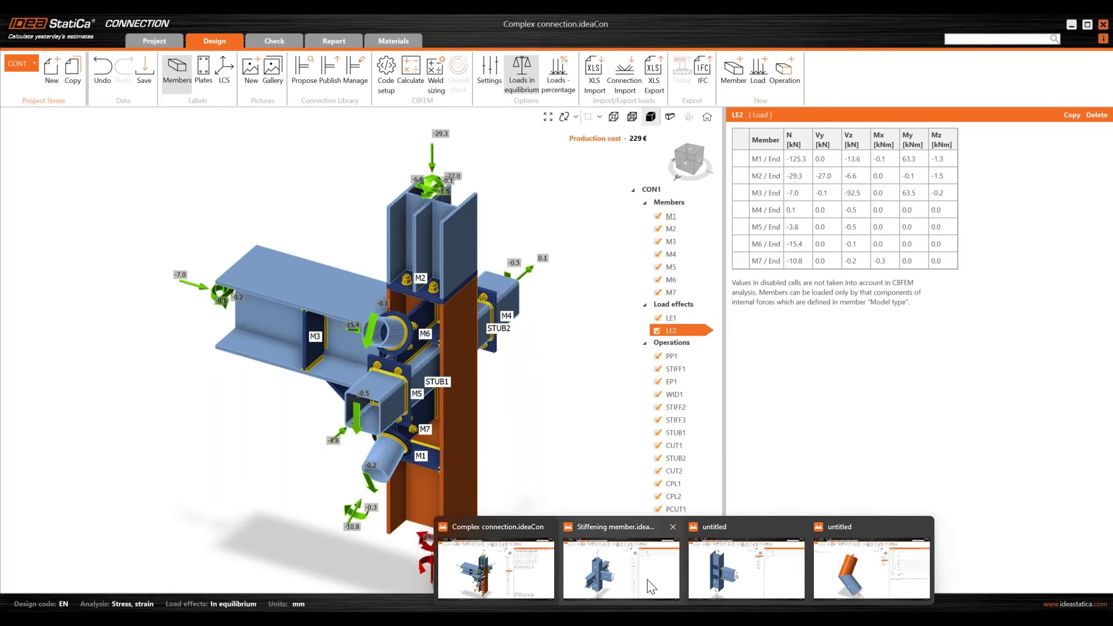
left_click(621, 565)
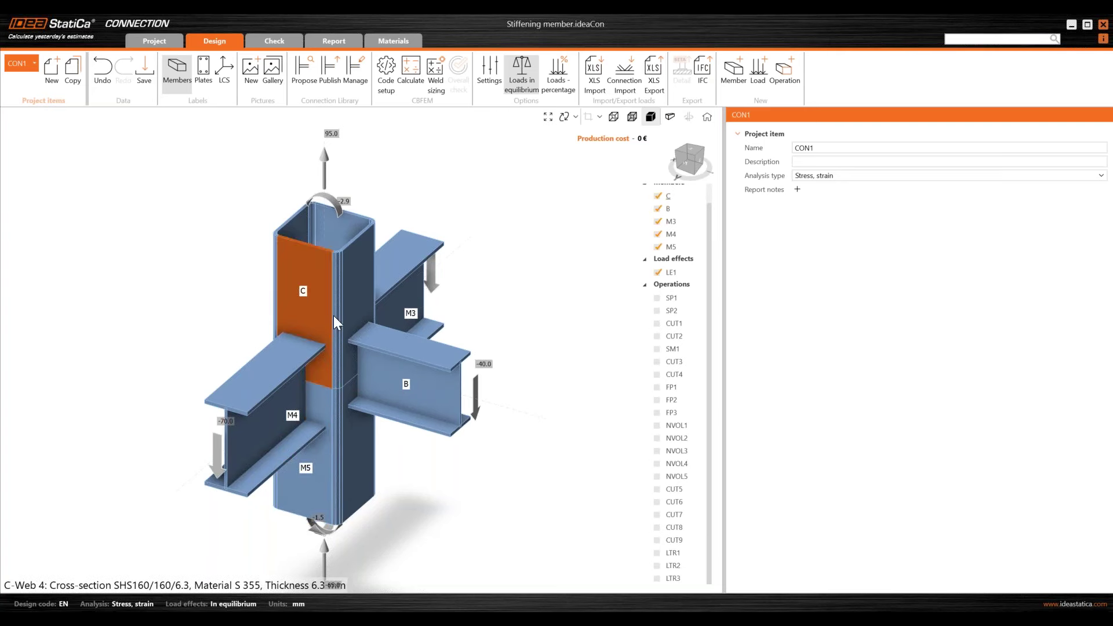
Step: Enable stiffening plates SP1 and SP2 together and orbit the joint to inspect them at M5
left_click(687, 299)
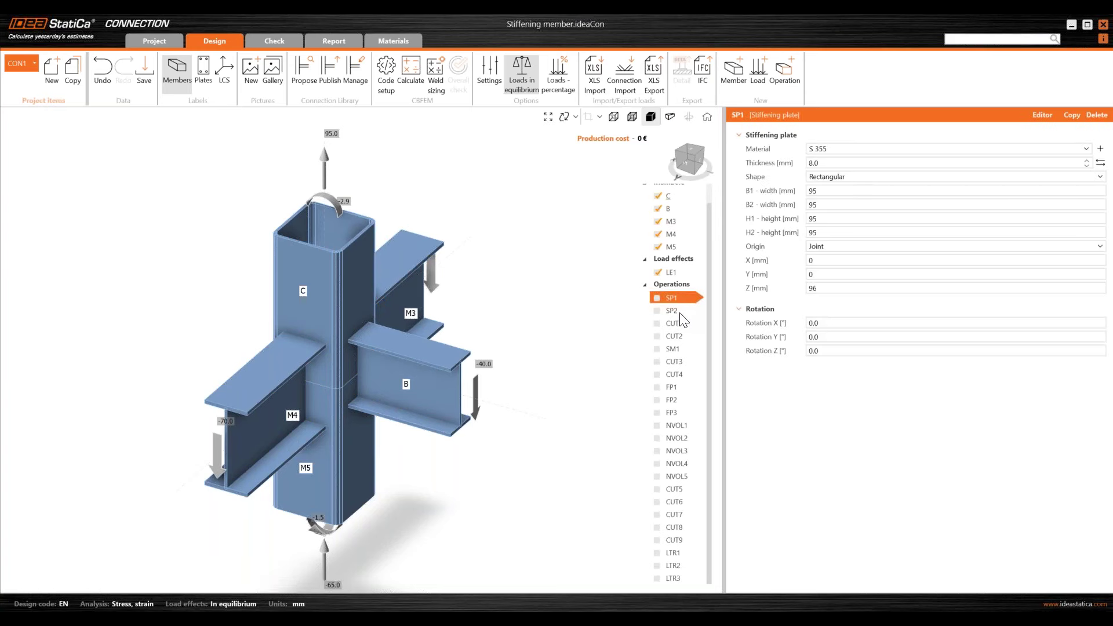
left_click(675, 312, "ctrl")
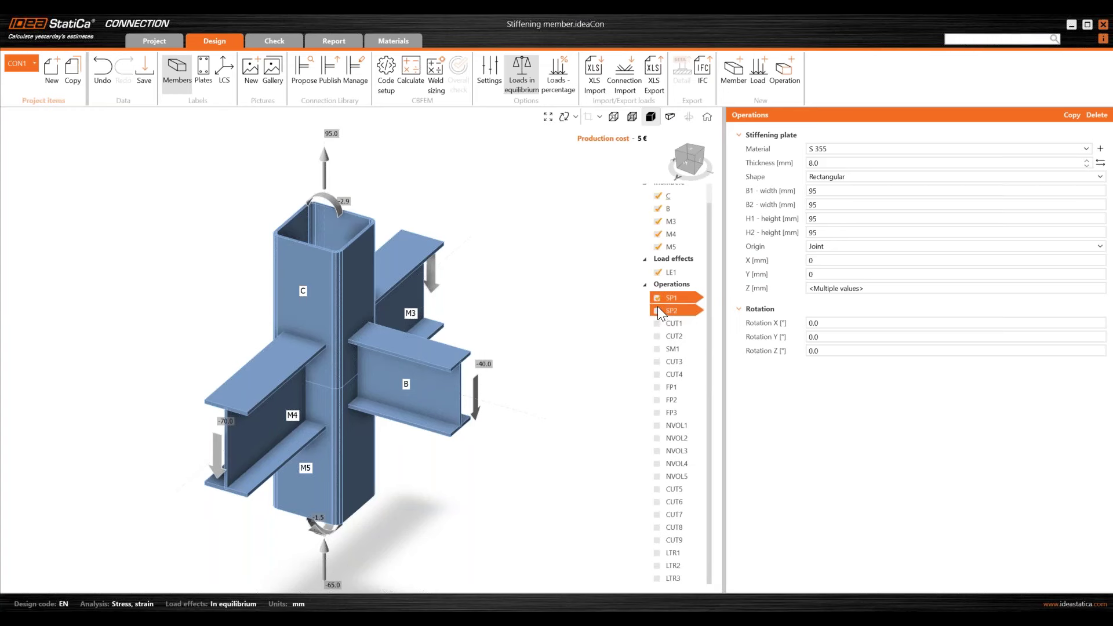
left_click(657, 311)
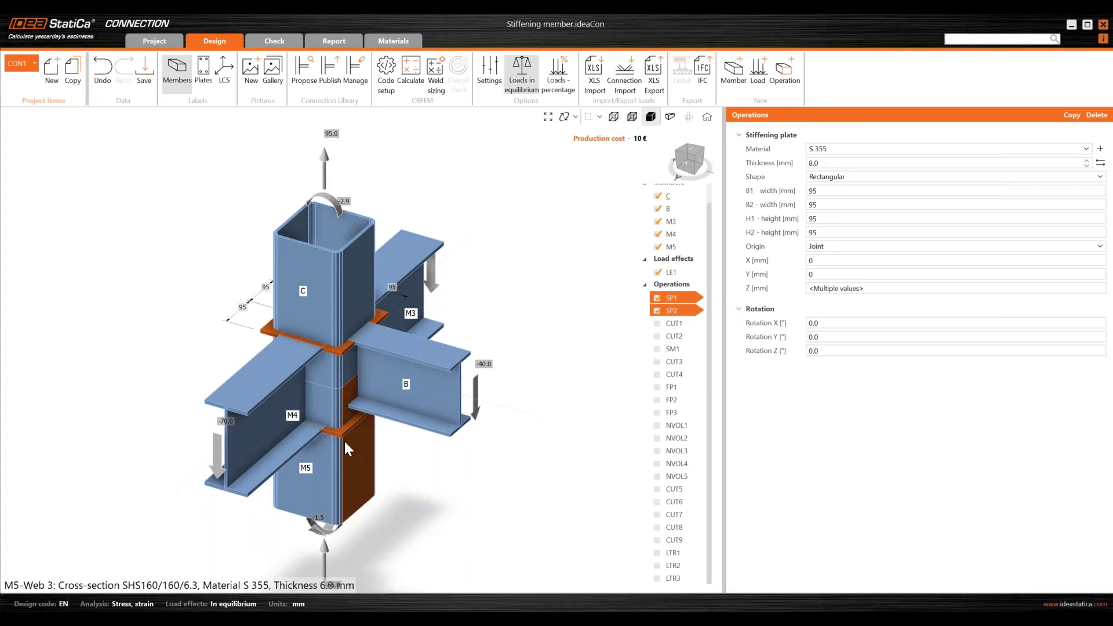
right_click_drag(345, 446, 352, 409)
scroll(351, 435, "up", 5)
scroll(349, 437, "down", 5)
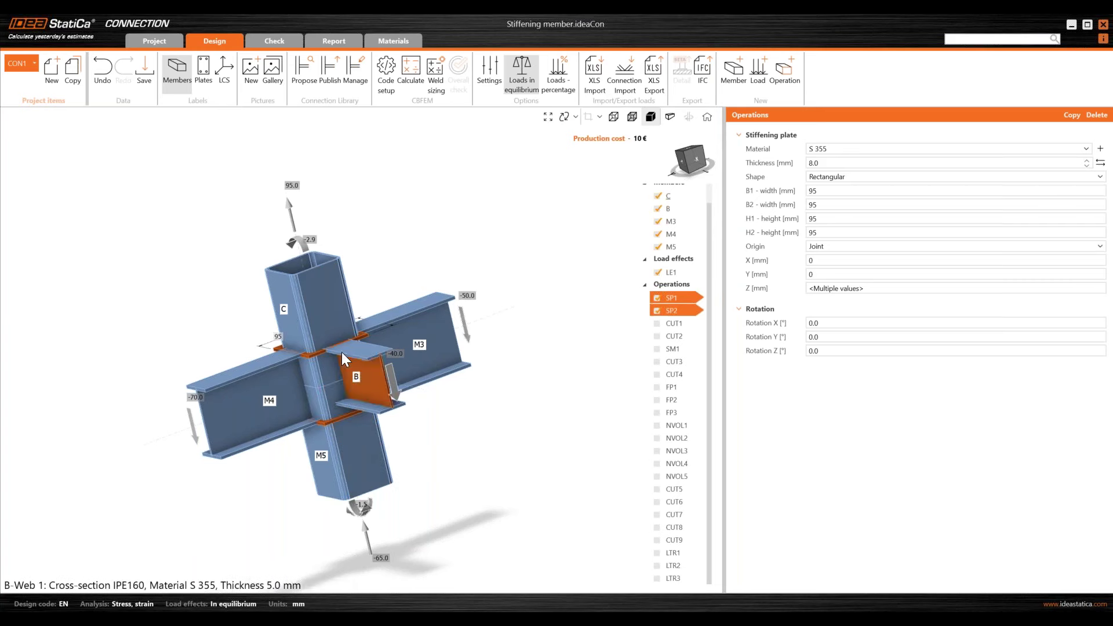
right_click_drag(303, 388, 329, 387)
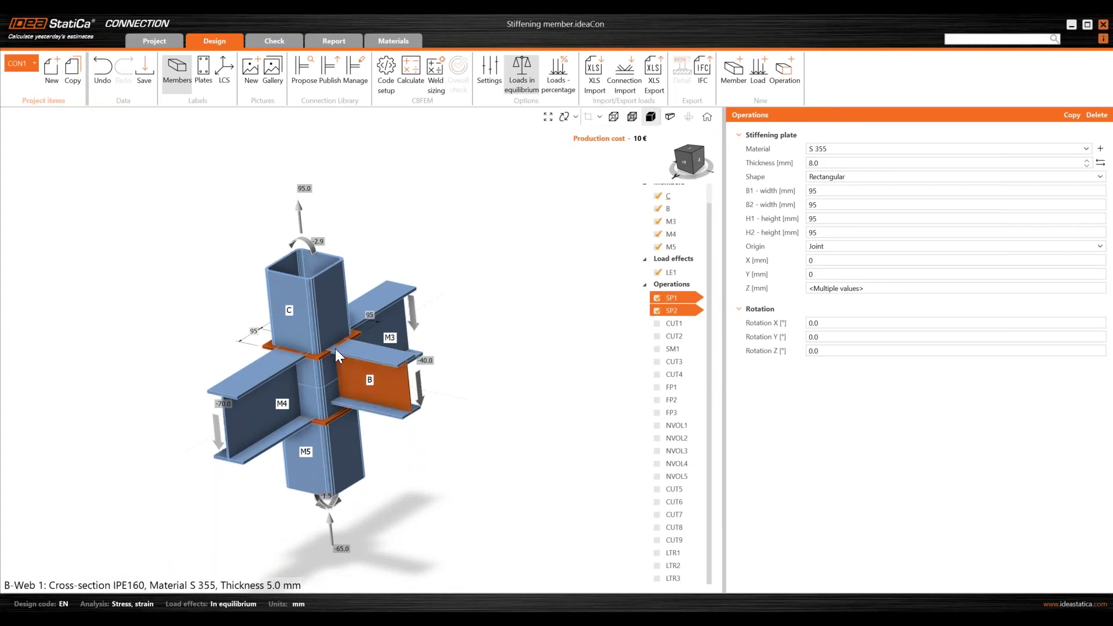
right_click_drag(325, 290, 301, 290)
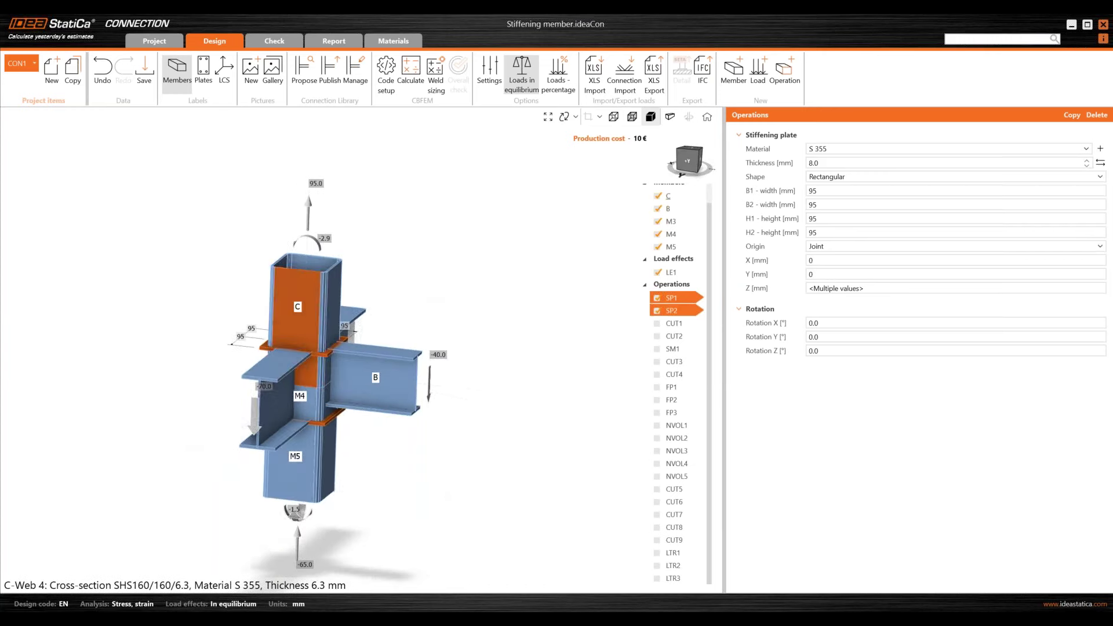
right_click_drag(324, 441, 339, 429)
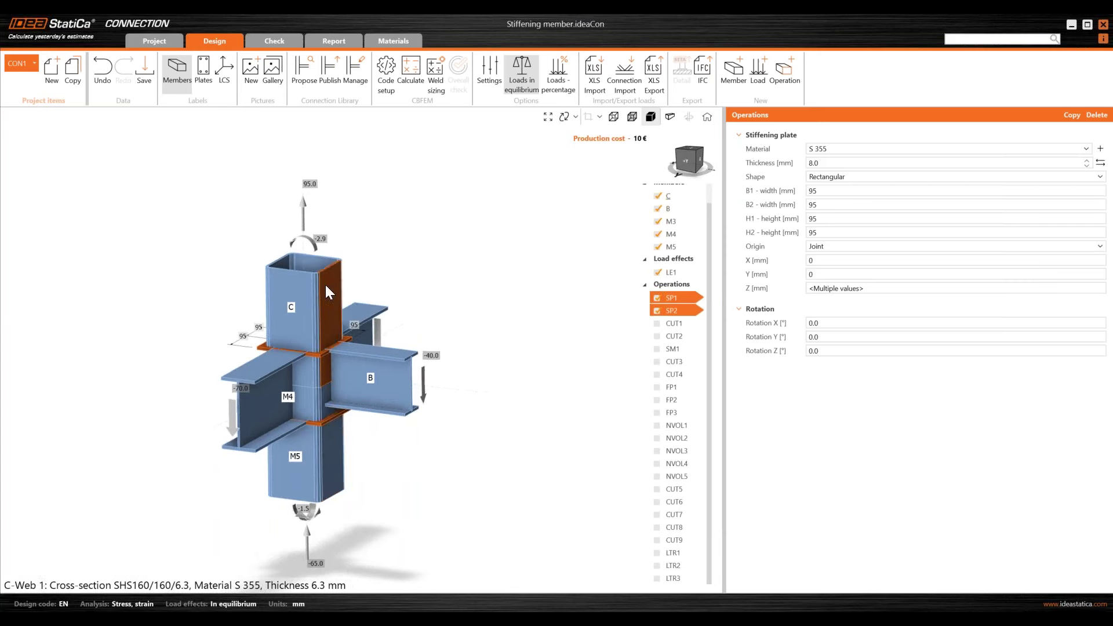
Step: Select column C, member M5 and plate SP2 to inspect them
left_click(326, 317)
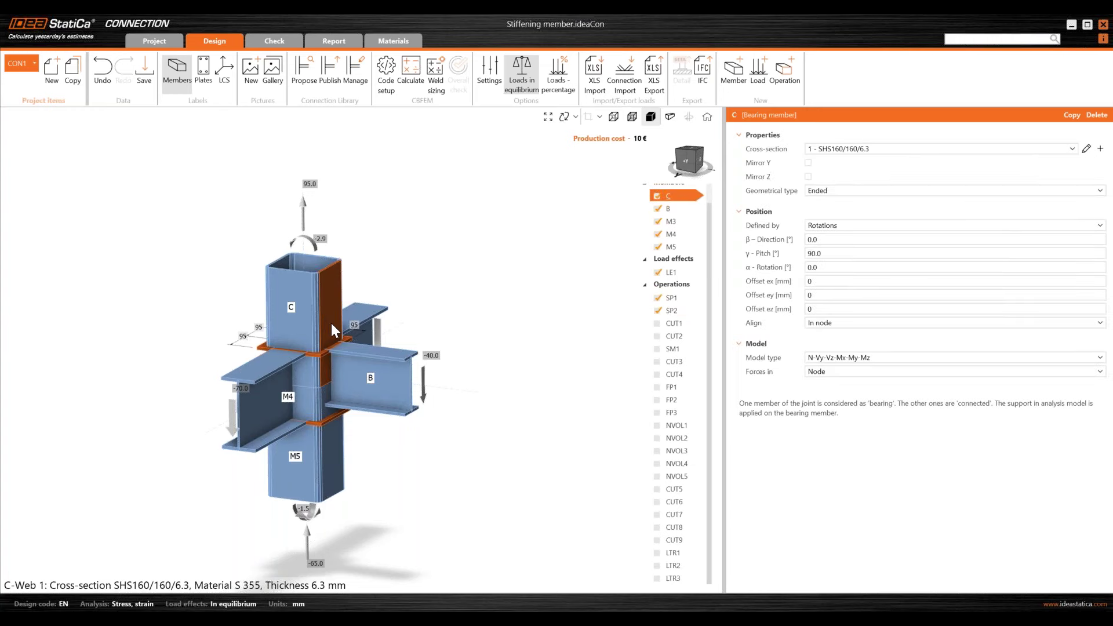
left_click(337, 458)
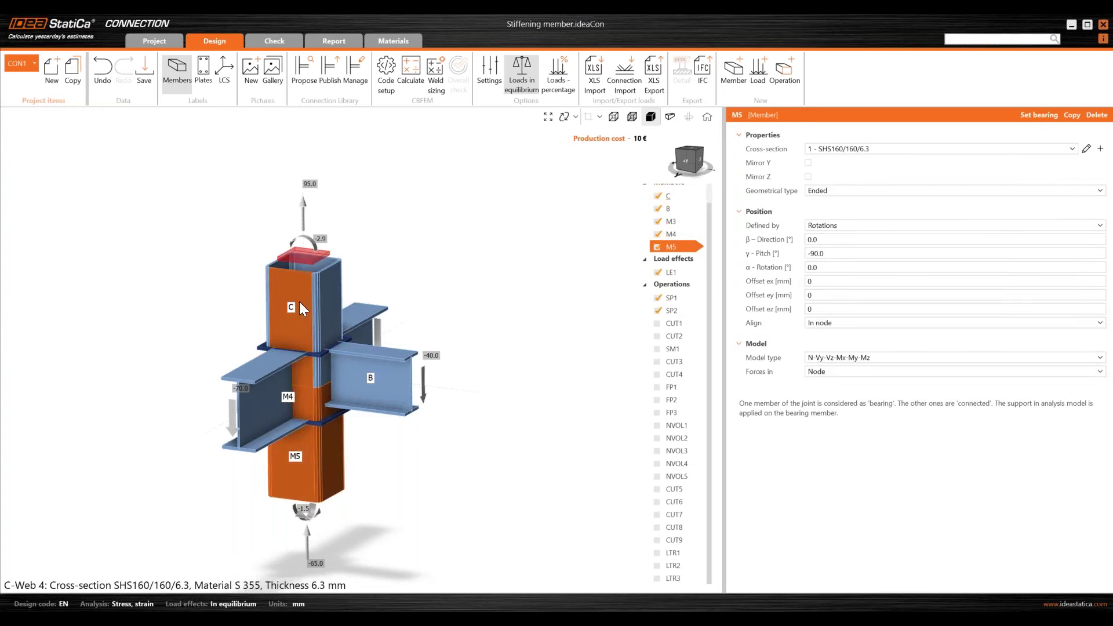
left_click(299, 301)
left_click(322, 478)
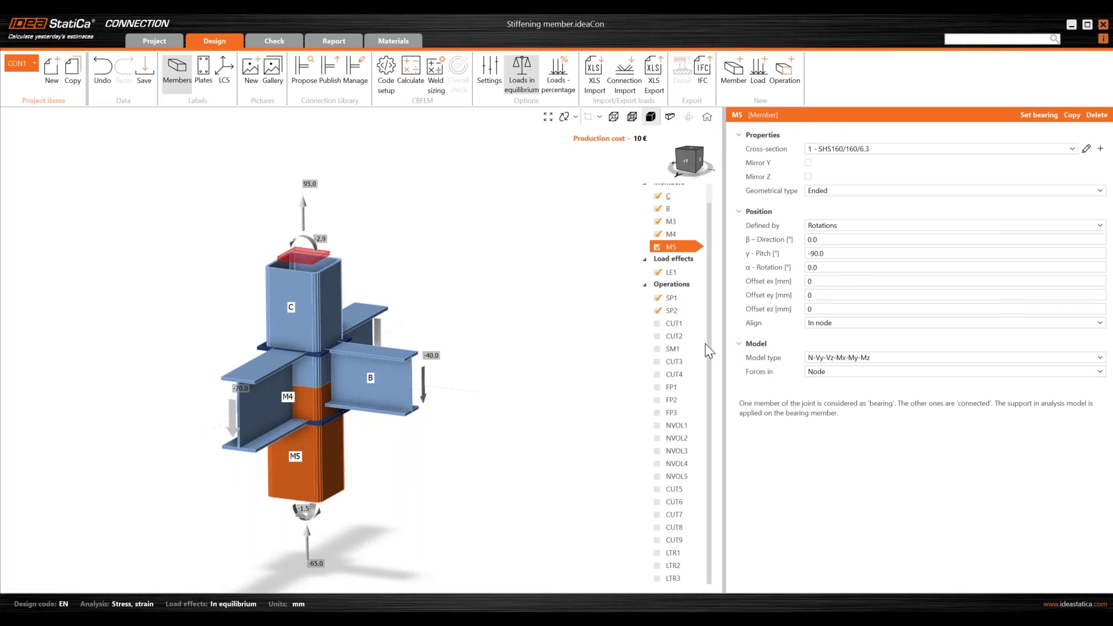
left_click(673, 309)
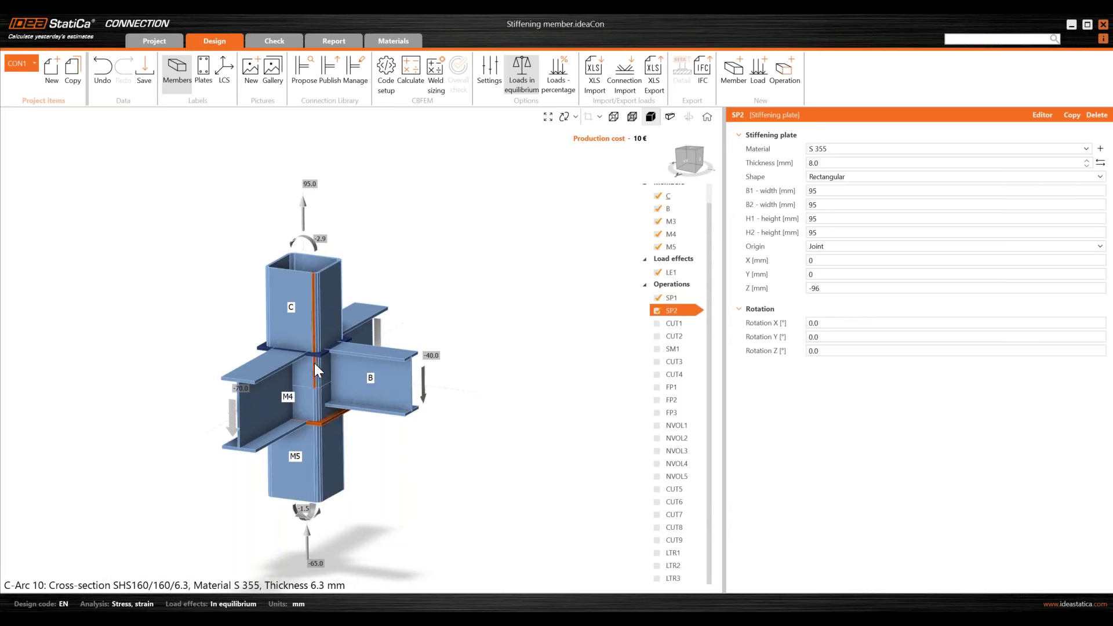
Step: Enable cuts CUT1 and CUT2 and orbit to a frontal view of the cut joint
scroll(314, 363, "up", 3)
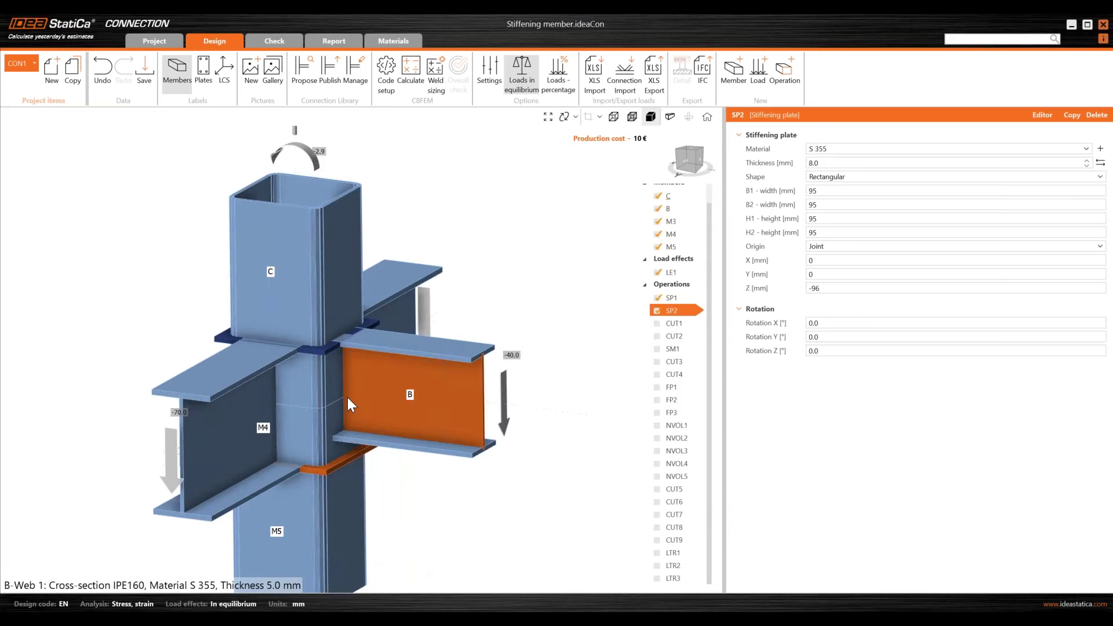
left_click(676, 323)
left_click(681, 338, "ctrl")
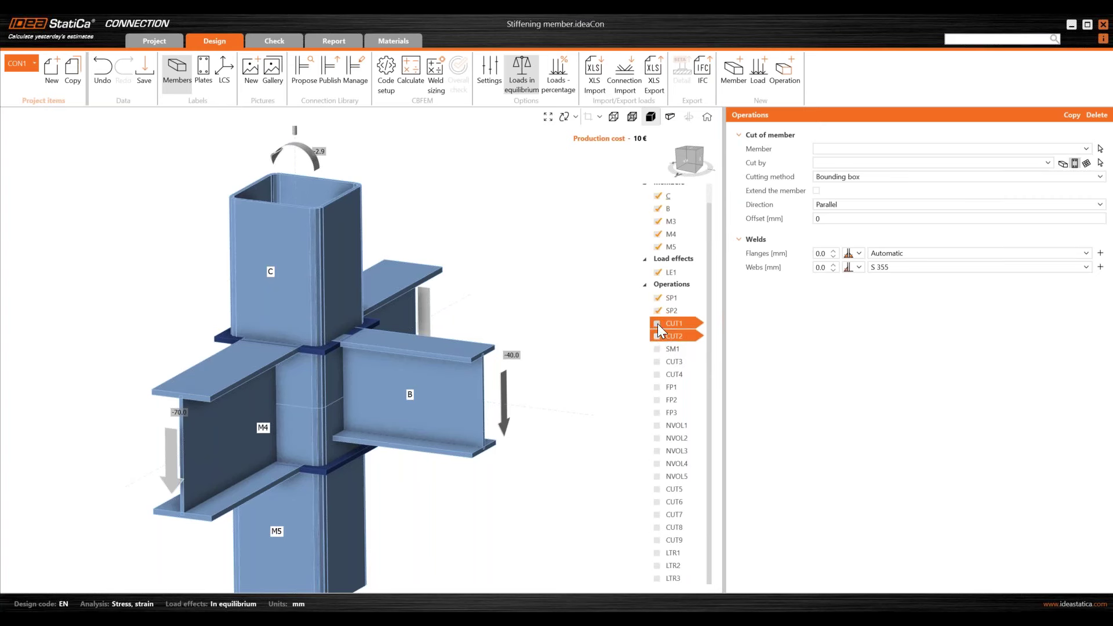
left_click(657, 324)
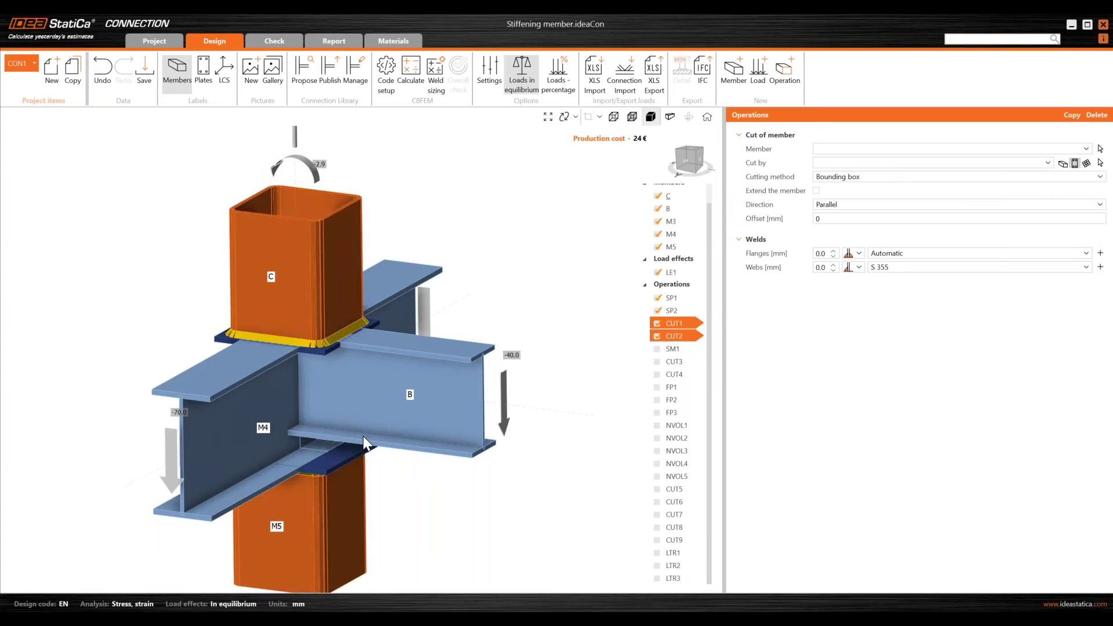
mouse_move(363, 436)
right_mouse_down()
mouse_move(379, 449)
mouse_move(227, 409)
mouse_move(357, 403)
mouse_move(373, 445)
right_mouse_up()
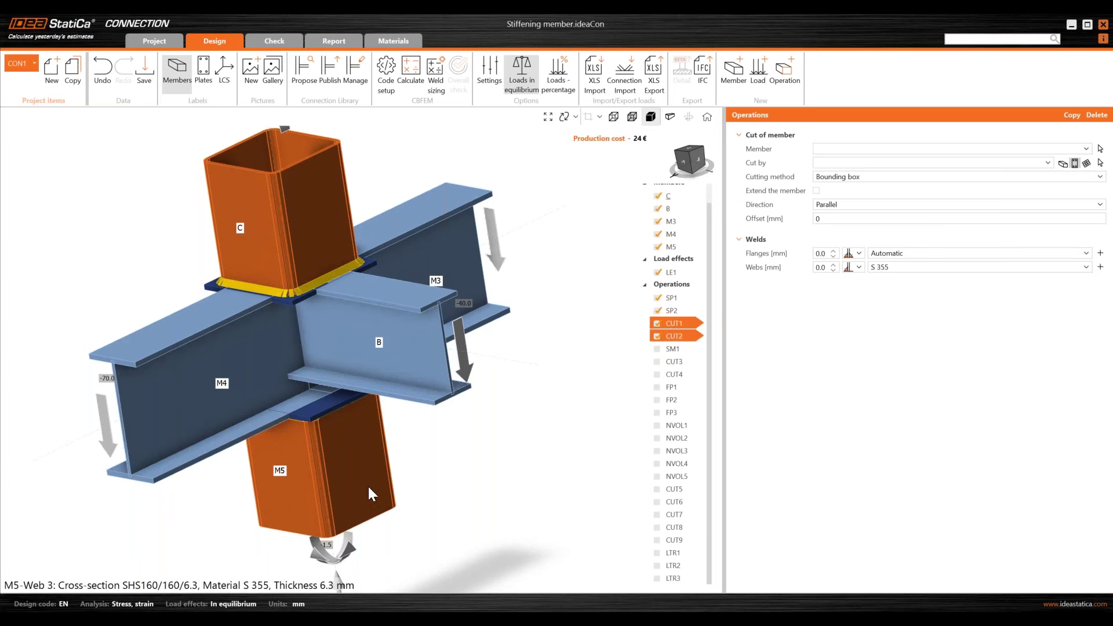
right_click_drag(374, 424, 432, 500)
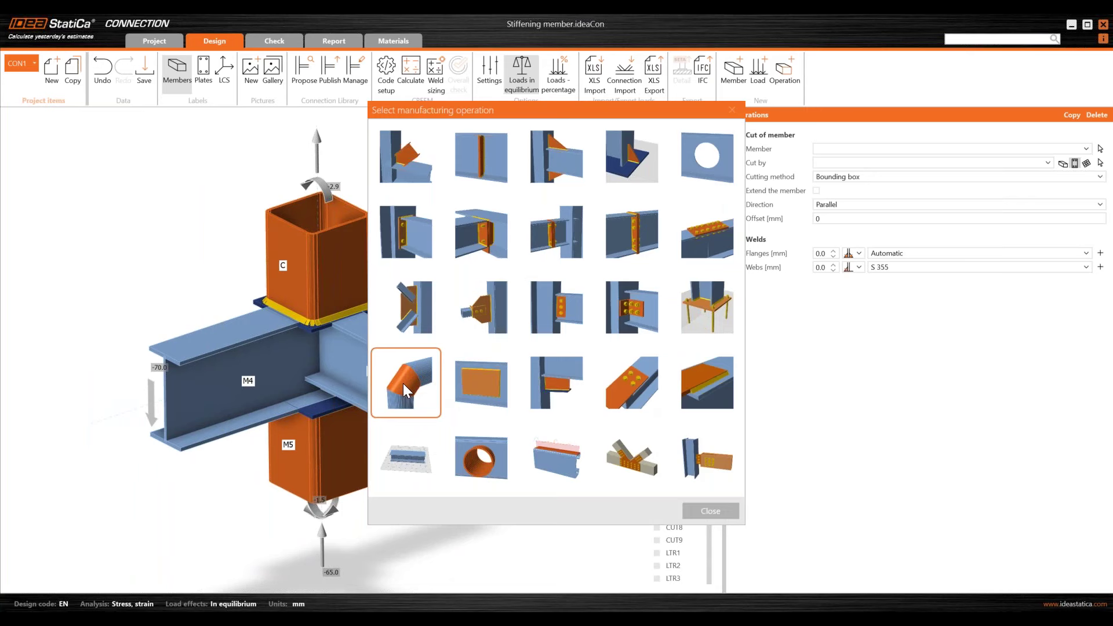
Step: Preview the elbow cut thumbnail, then close the Select manufacturing operation gallery
left_click(402, 384)
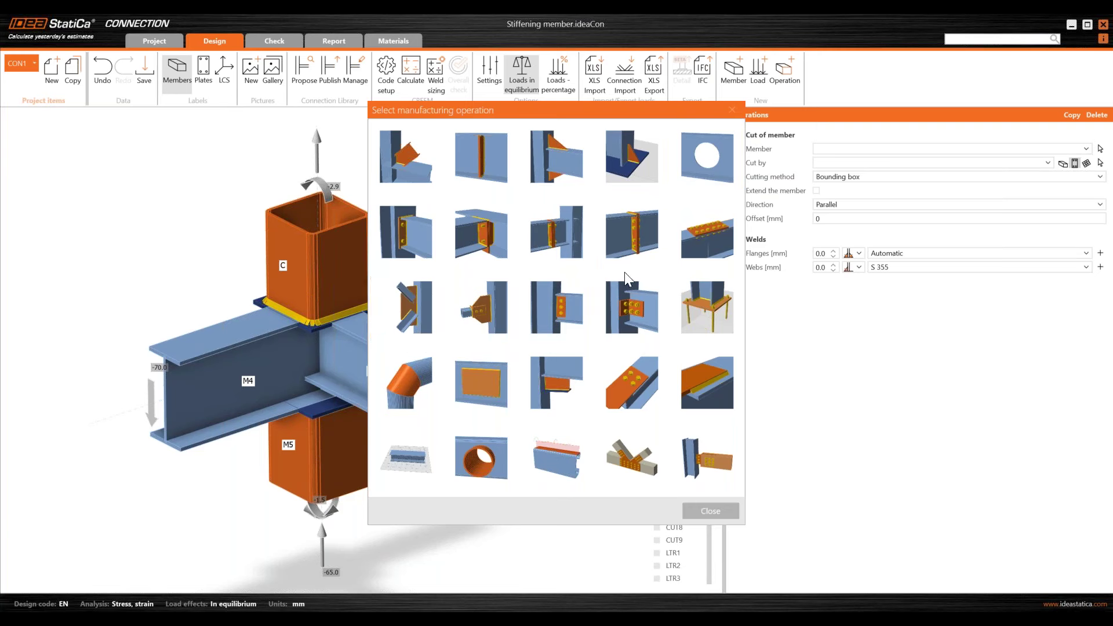
left_click(730, 110)
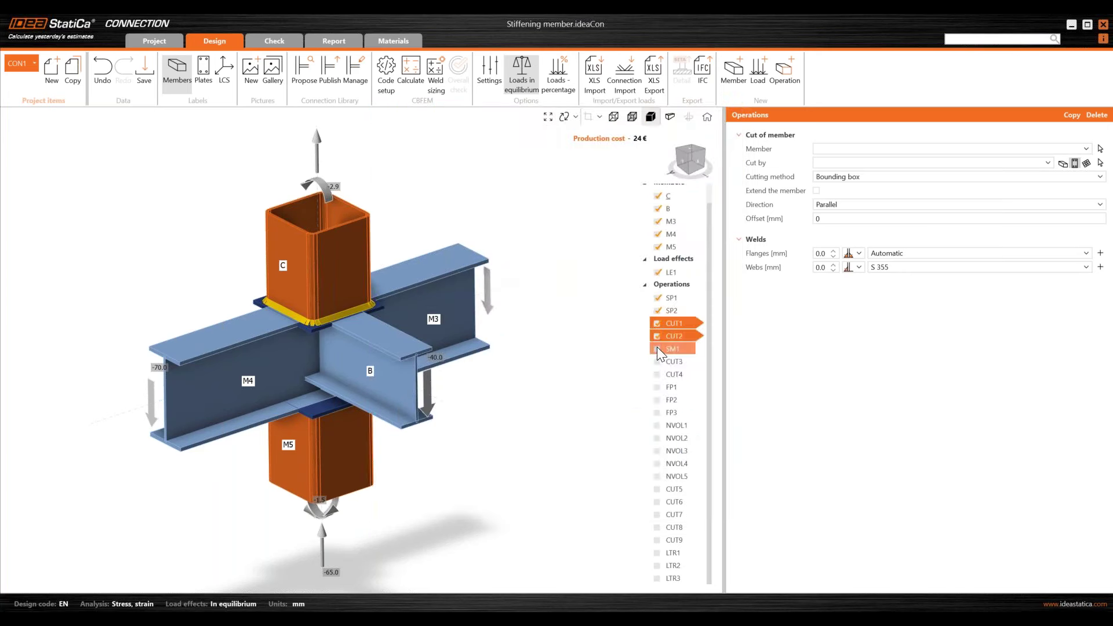
Step: Select stiffening member SM1 and orbit to view it from below
left_click(314, 360)
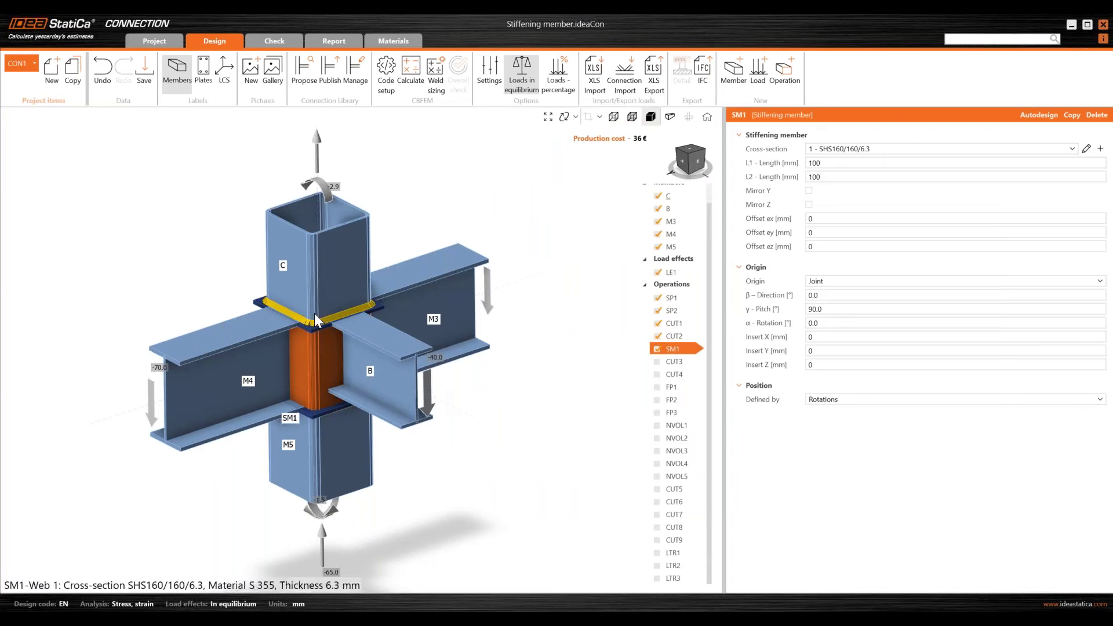
right_click_drag(313, 273, 339, 362)
scroll(338, 362, "up", 6)
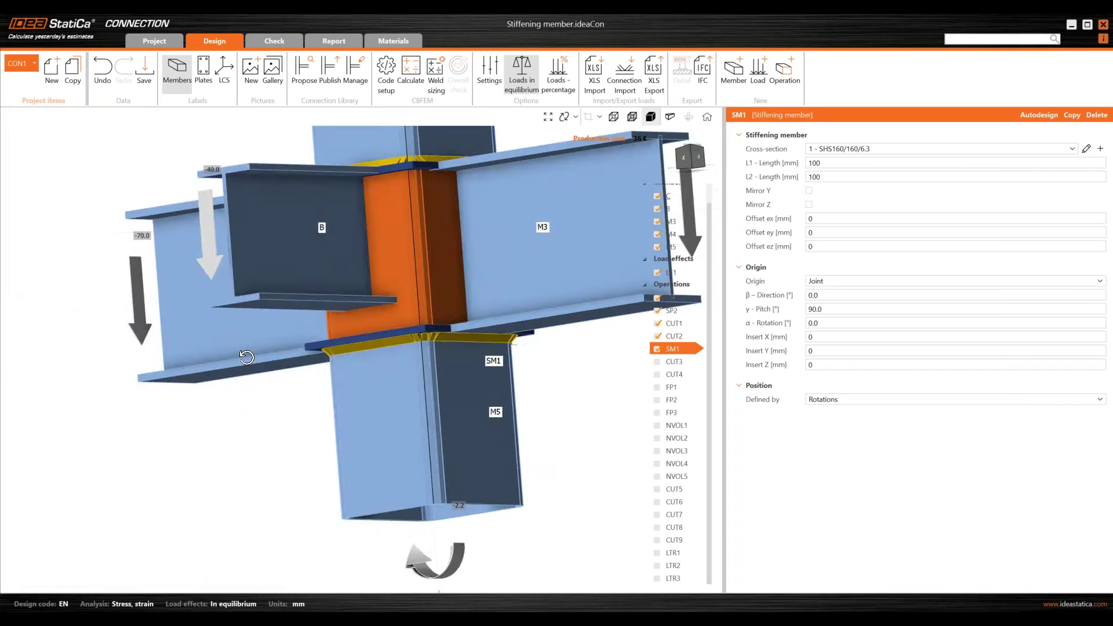
scroll(330, 364, "down", 6)
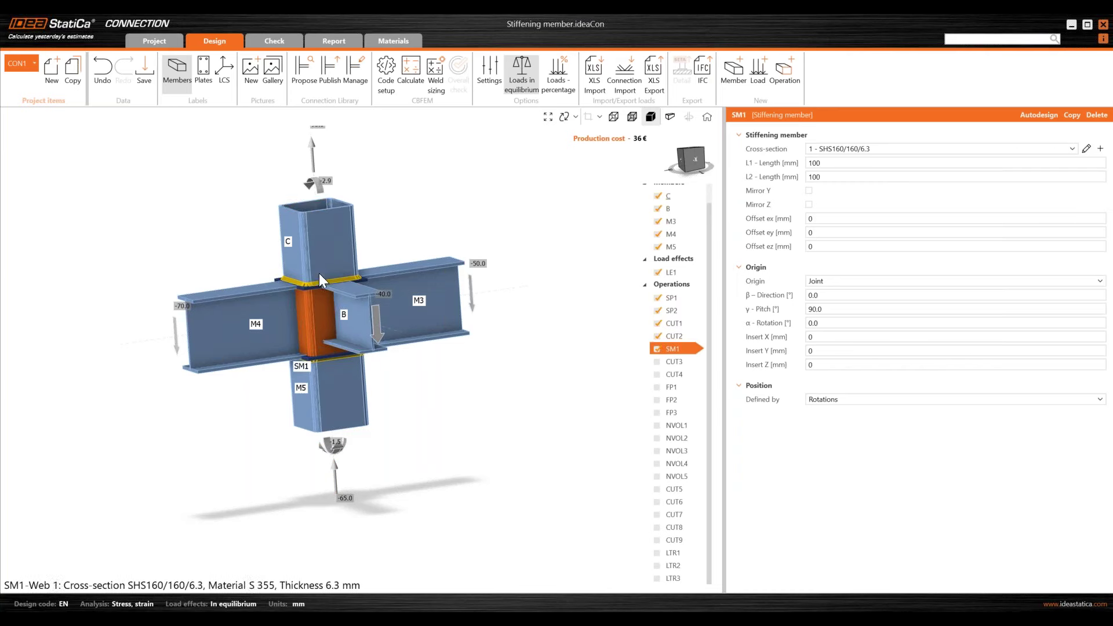
scroll(332, 349, "up", 3)
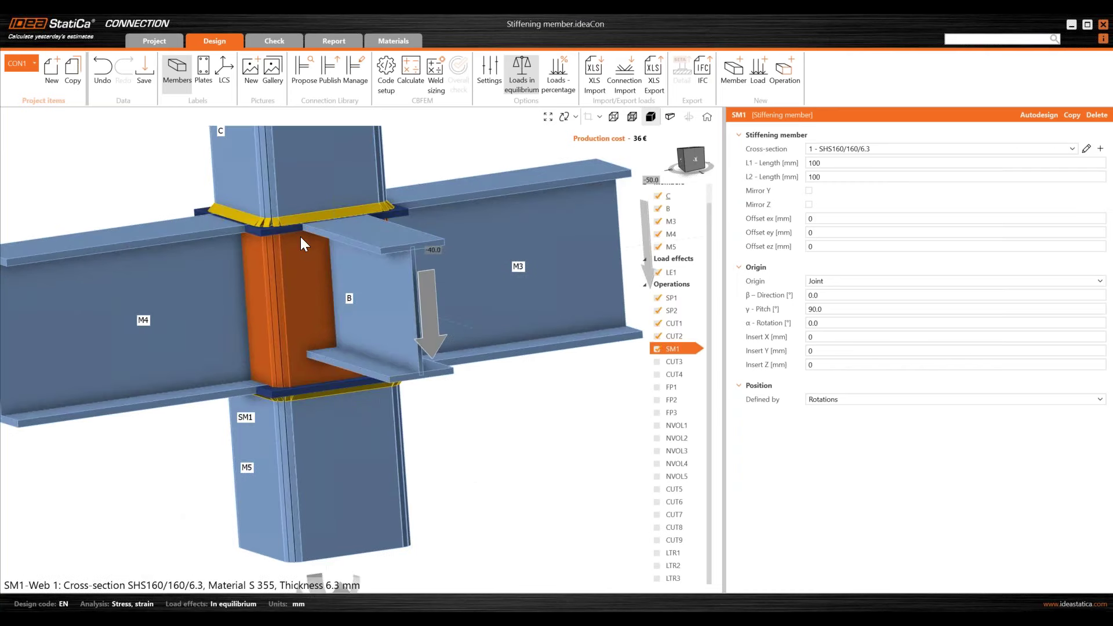
scroll(319, 221, "down", 4)
scroll(293, 231, "up", 3)
scroll(293, 230, "up", 2)
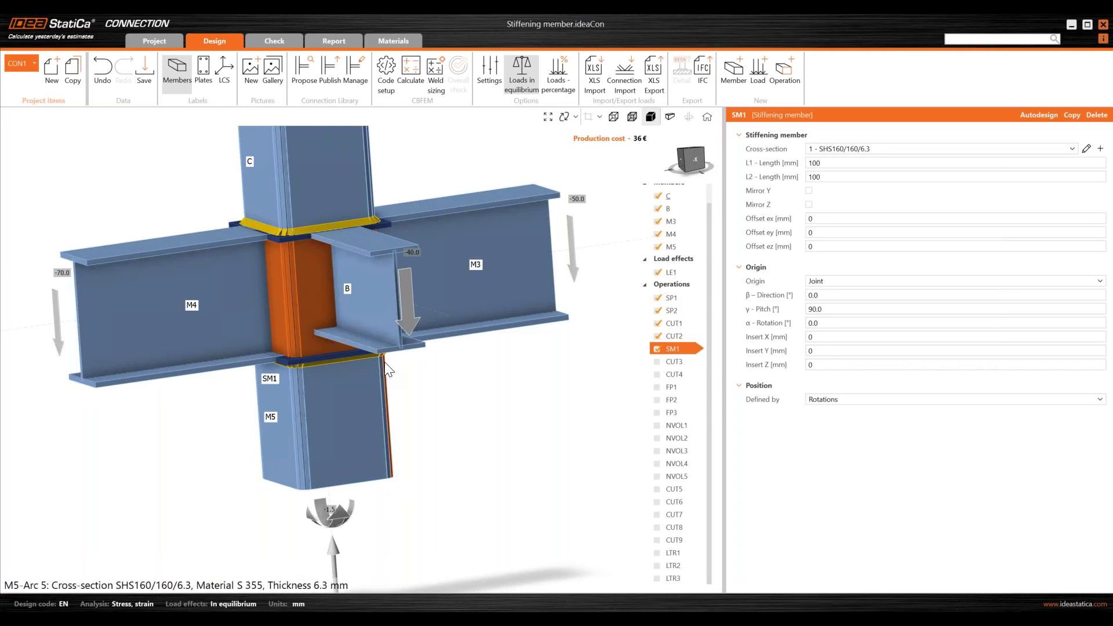
Step: Activate cuts CUT3 and CUT4, bringing the cost to 46 €, and turn to show beam M3
left_click(676, 360)
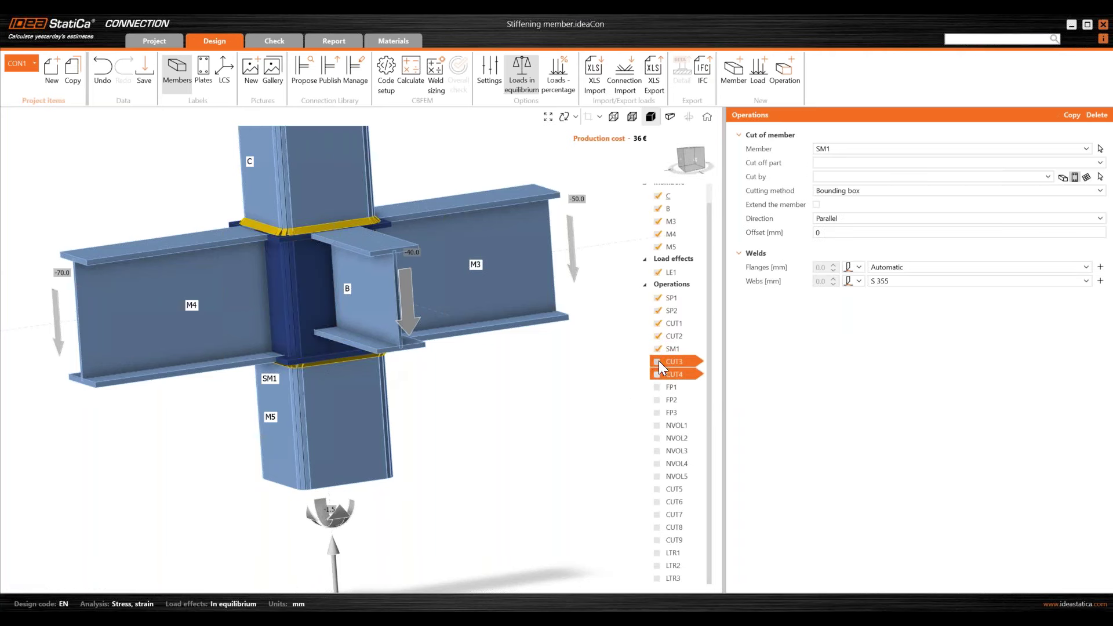
left_click(657, 361)
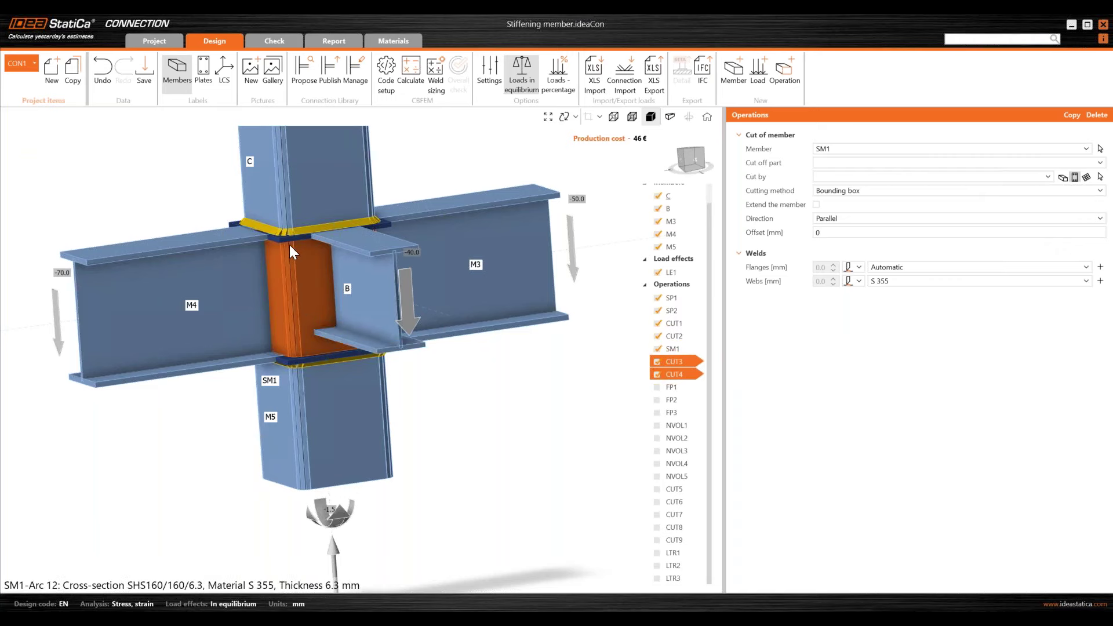
scroll(290, 245, "up", 3)
mouse_move(304, 280)
right_mouse_down()
mouse_move(249, 240)
mouse_move(291, 241)
mouse_move(342, 274)
mouse_move(326, 280)
right_mouse_up()
scroll(326, 280, "down", 5)
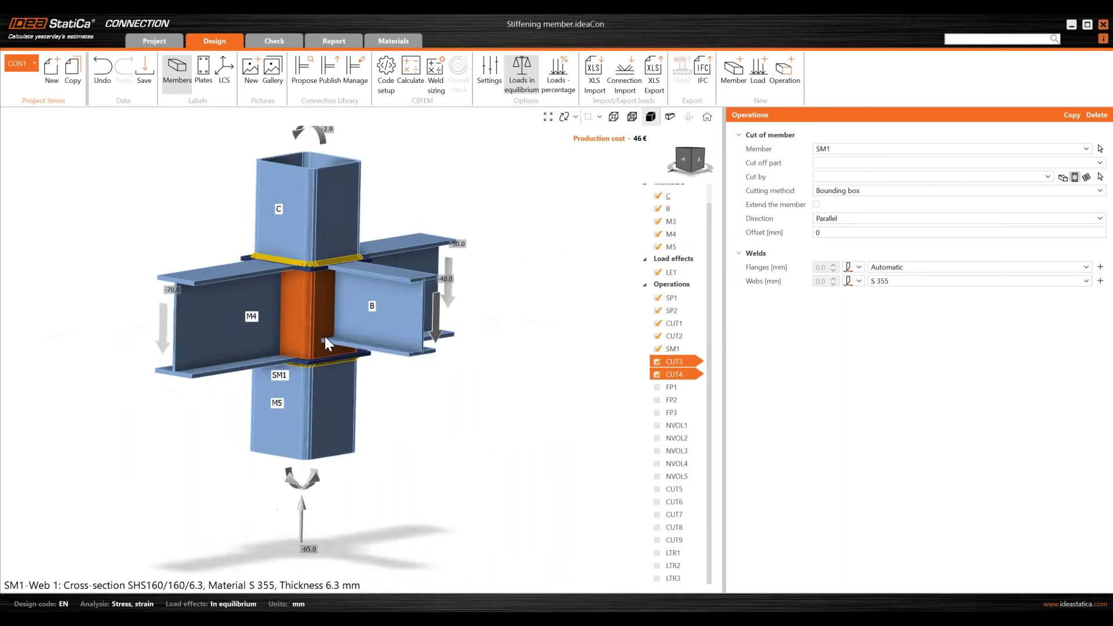
right_click_drag(255, 326, 396, 307)
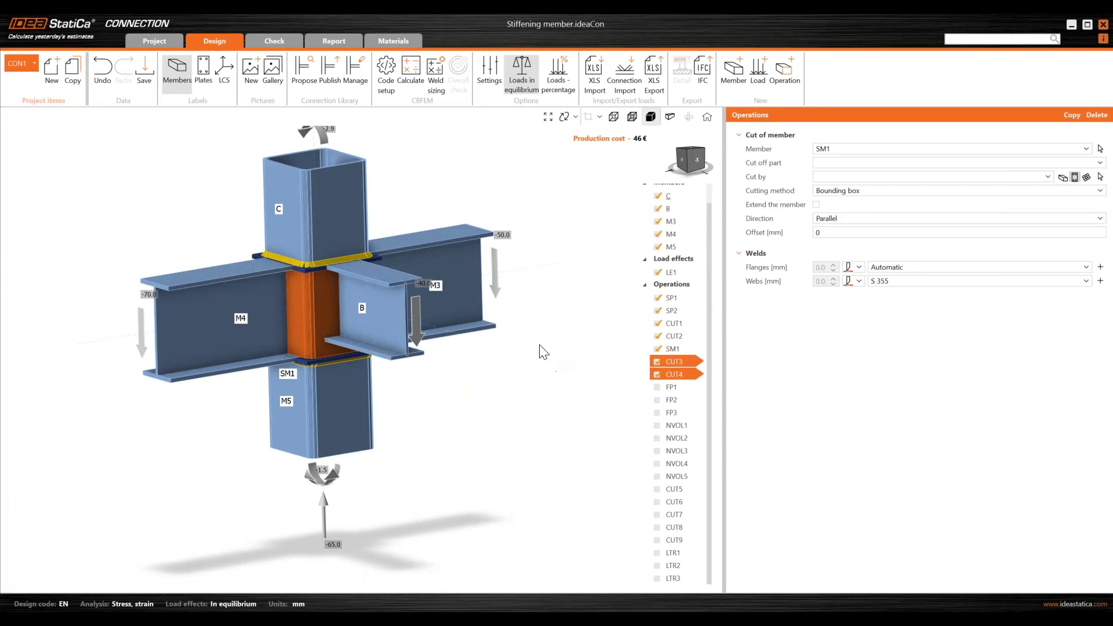
Step: Activate fin plates FP1, FP2 and FP3 and orbit to see beam B's fin plate
left_click(674, 388)
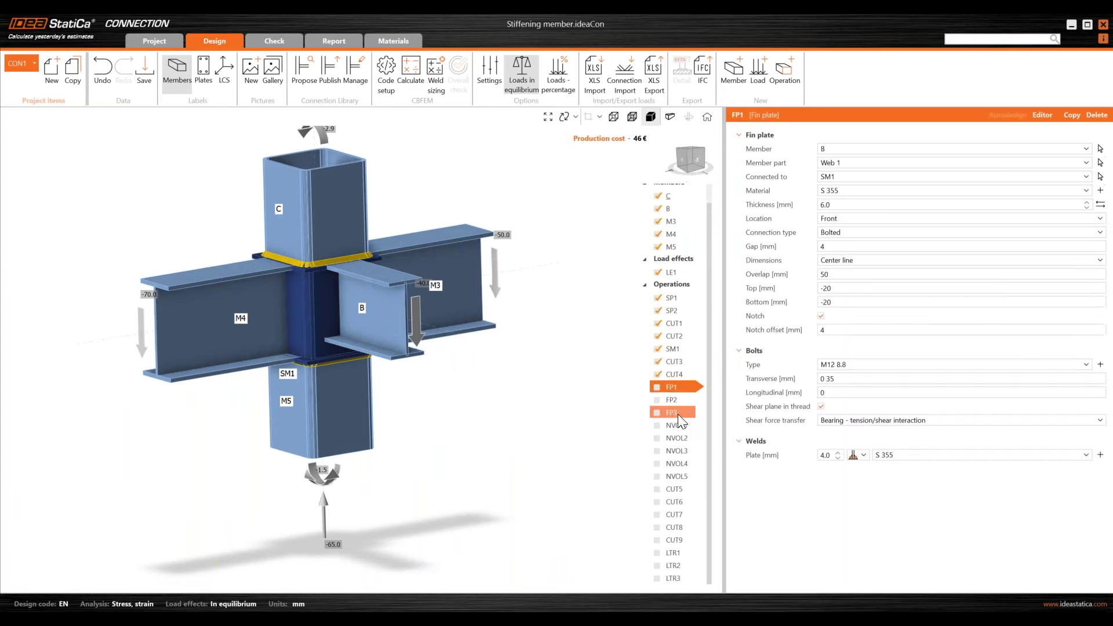
left_click(657, 388)
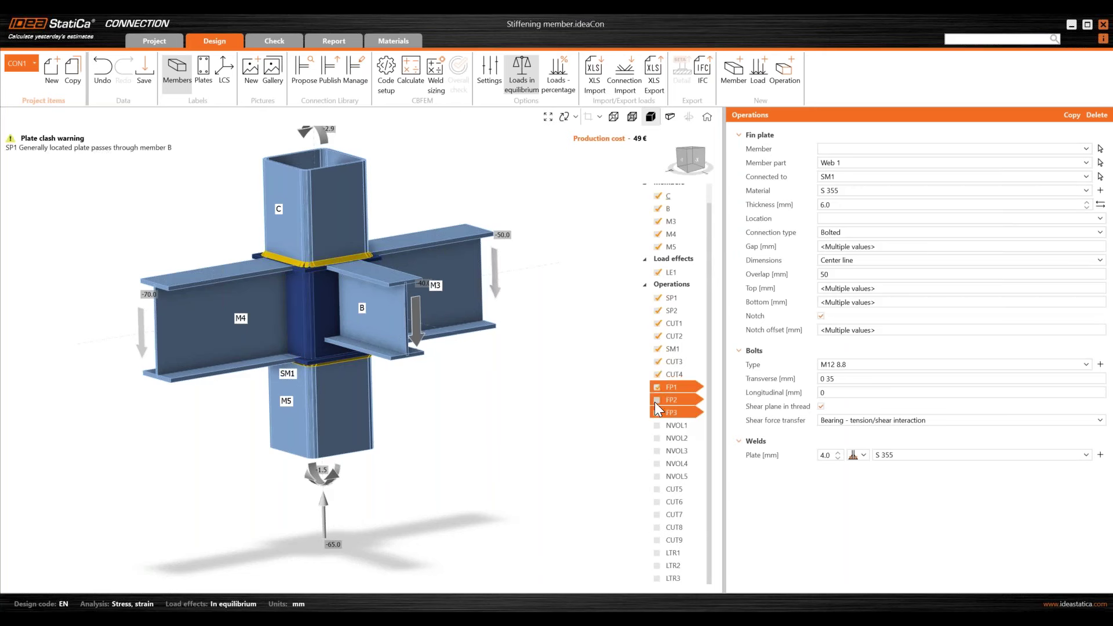
left_click(657, 400)
left_click(657, 413)
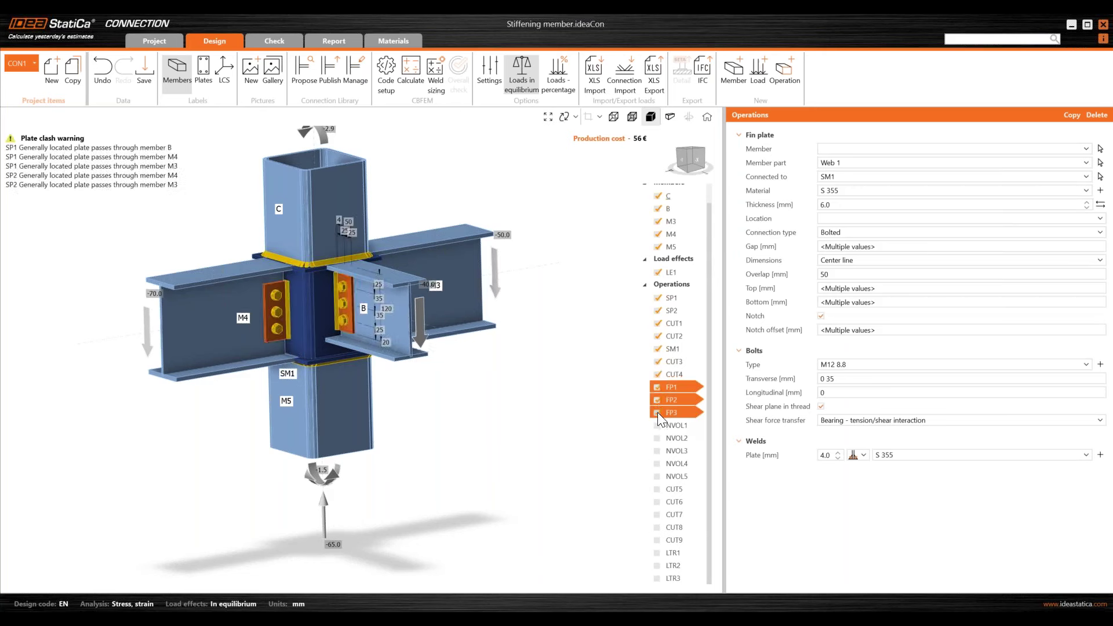
right_click_drag(348, 371, 261, 330)
scroll(329, 357, "up", 3)
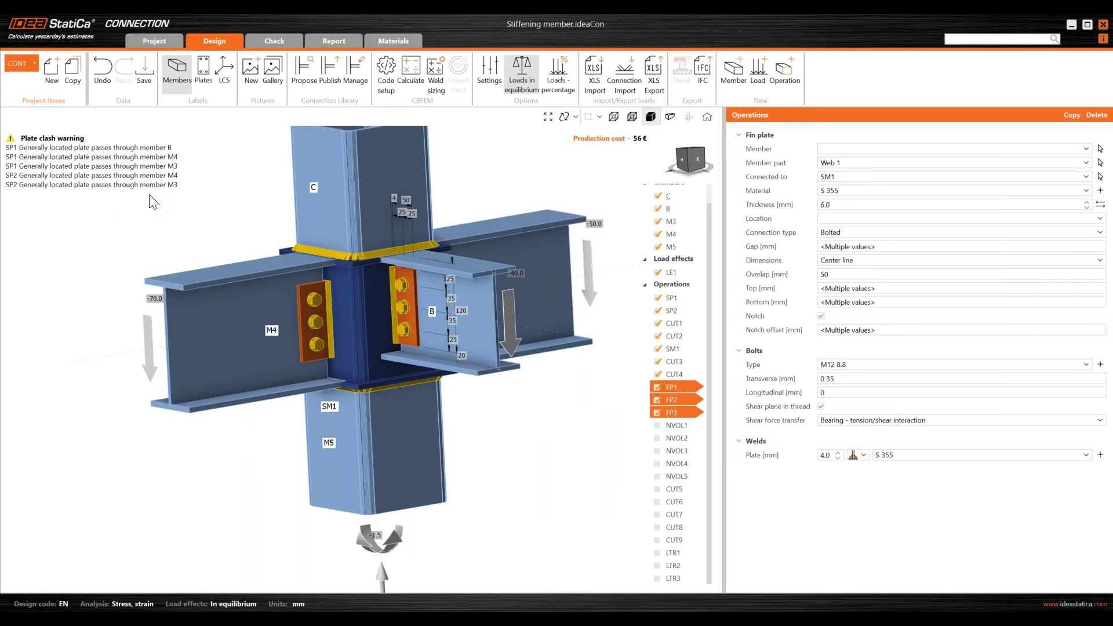
Step: Toggle the model between transparent and solid display to inspect the fin plate bolts
left_click(632, 117)
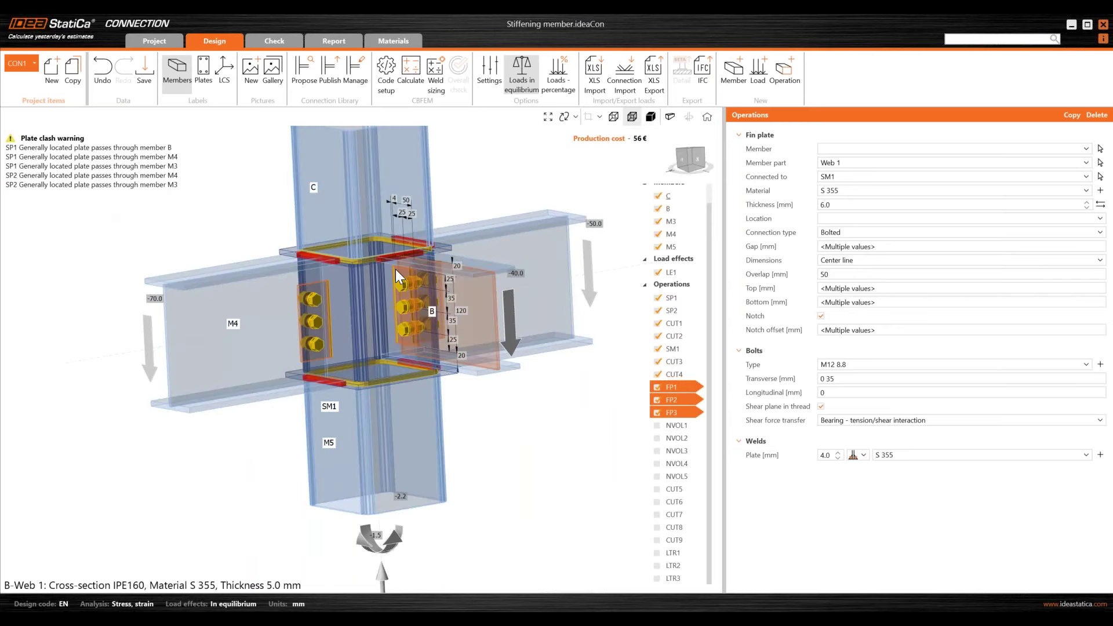
scroll(370, 309, "up", 3)
scroll(370, 308, "down", 5)
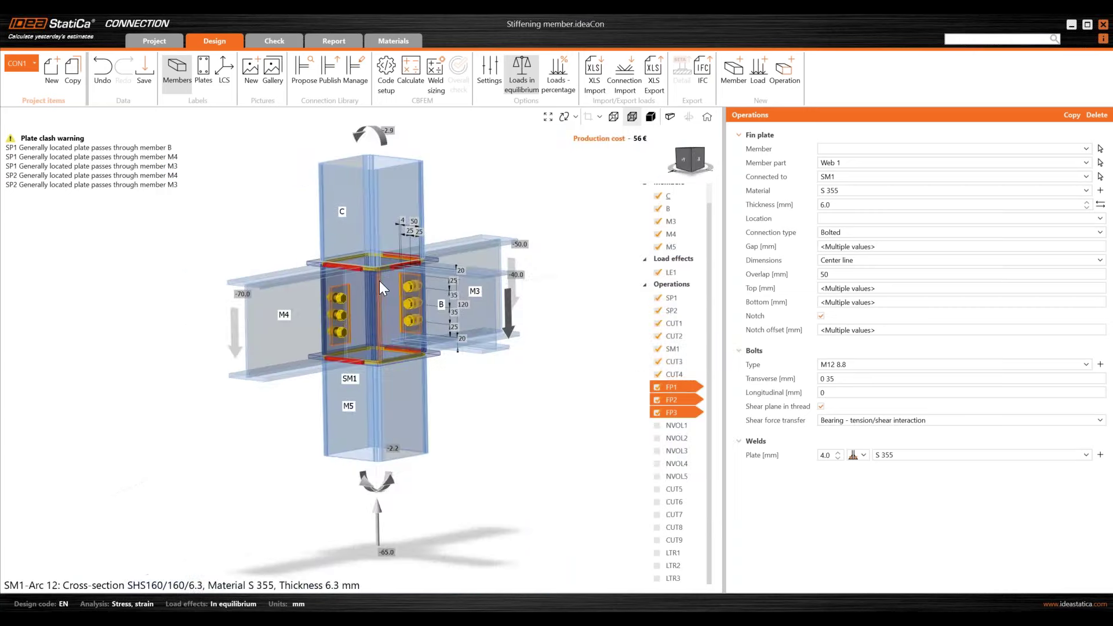
left_click(650, 118)
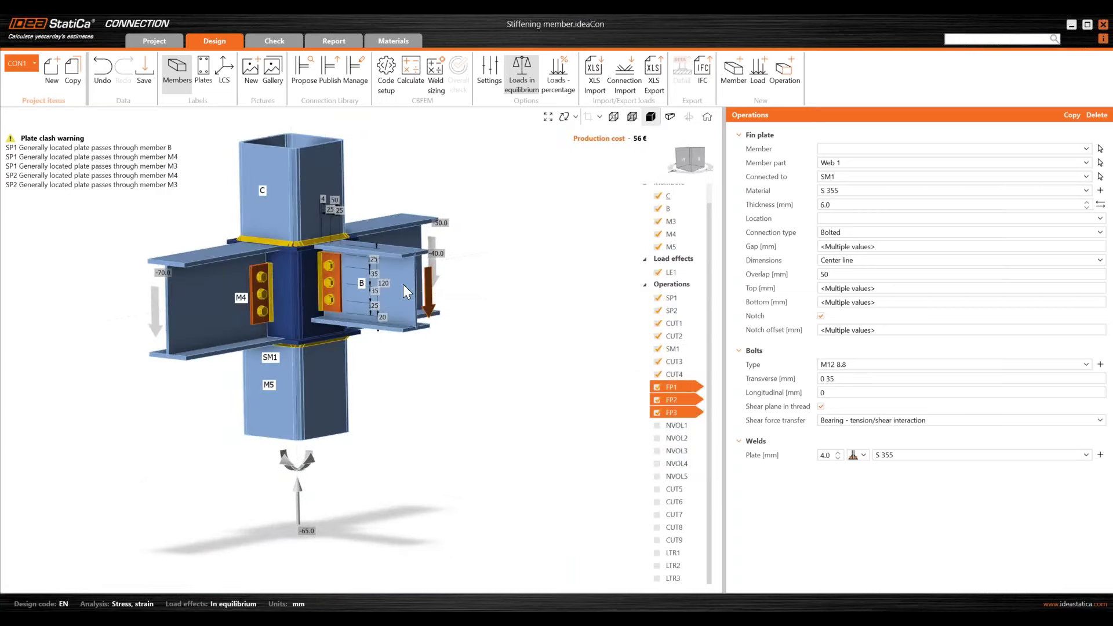
scroll(333, 252, "up", 4)
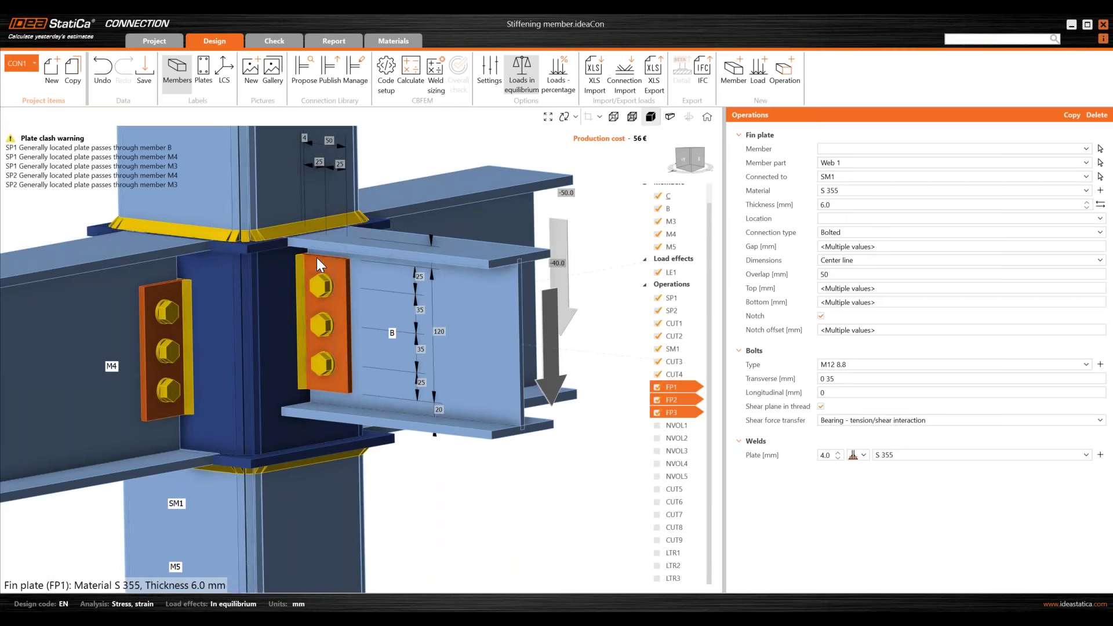
scroll(294, 256, "down", 2)
middle_click_drag(295, 259, 307, 290)
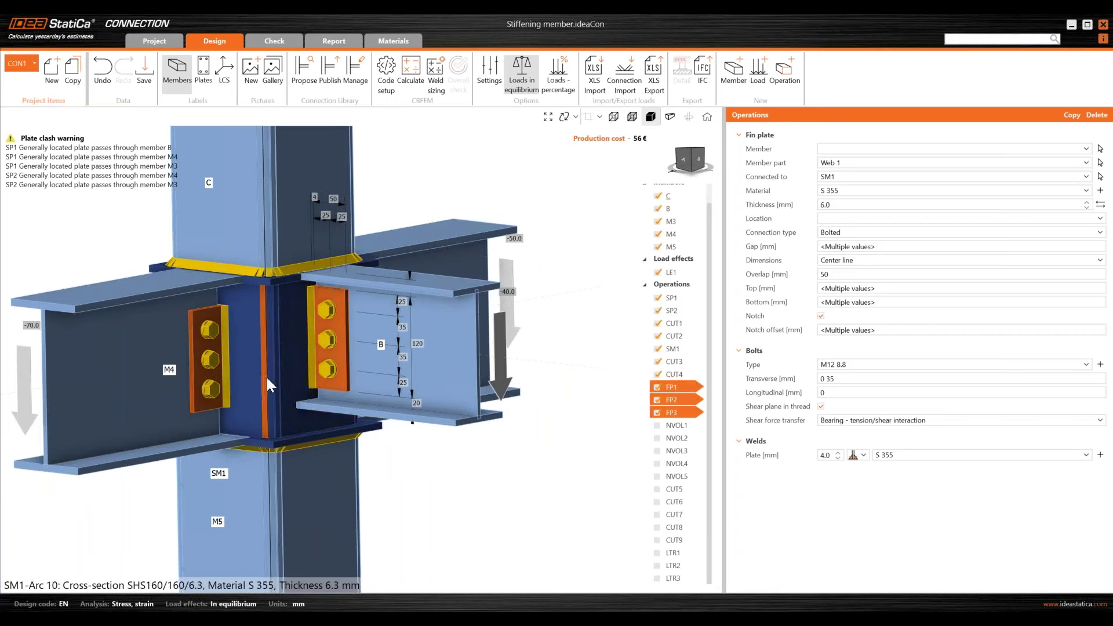
scroll(267, 377, "down", 3)
scroll(252, 342, "up", 5)
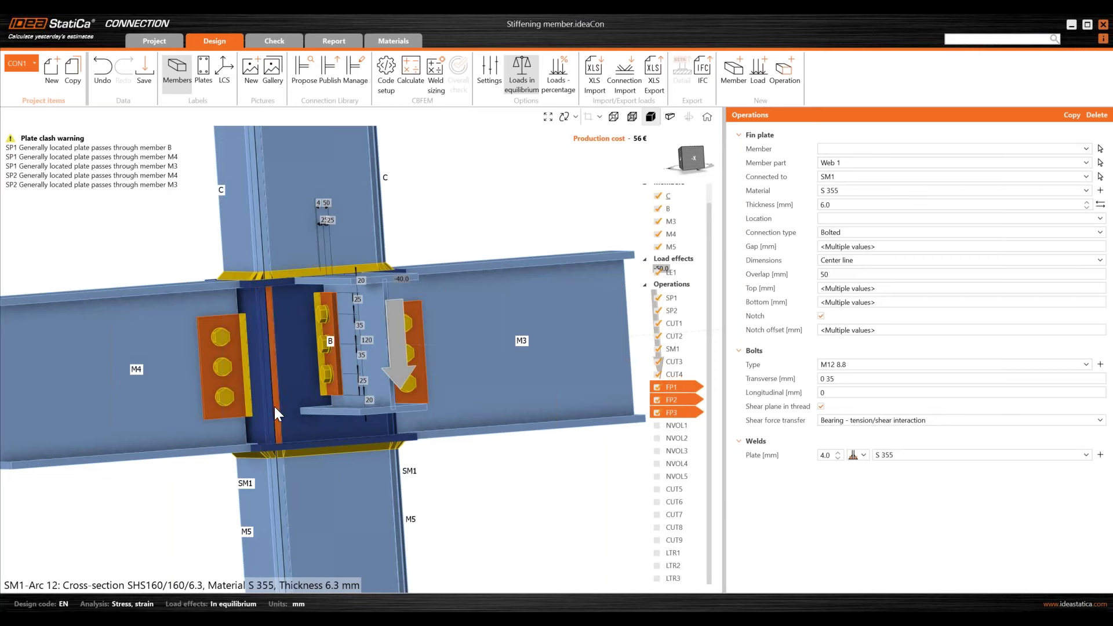
scroll(270, 377, "down", 5)
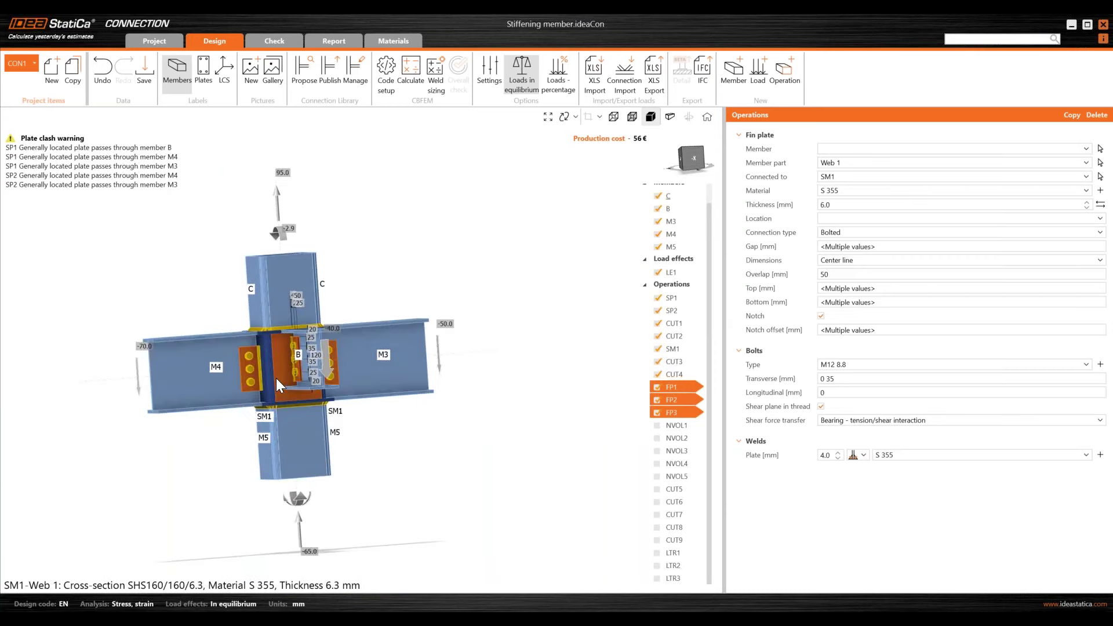
scroll(276, 378, "up", 4)
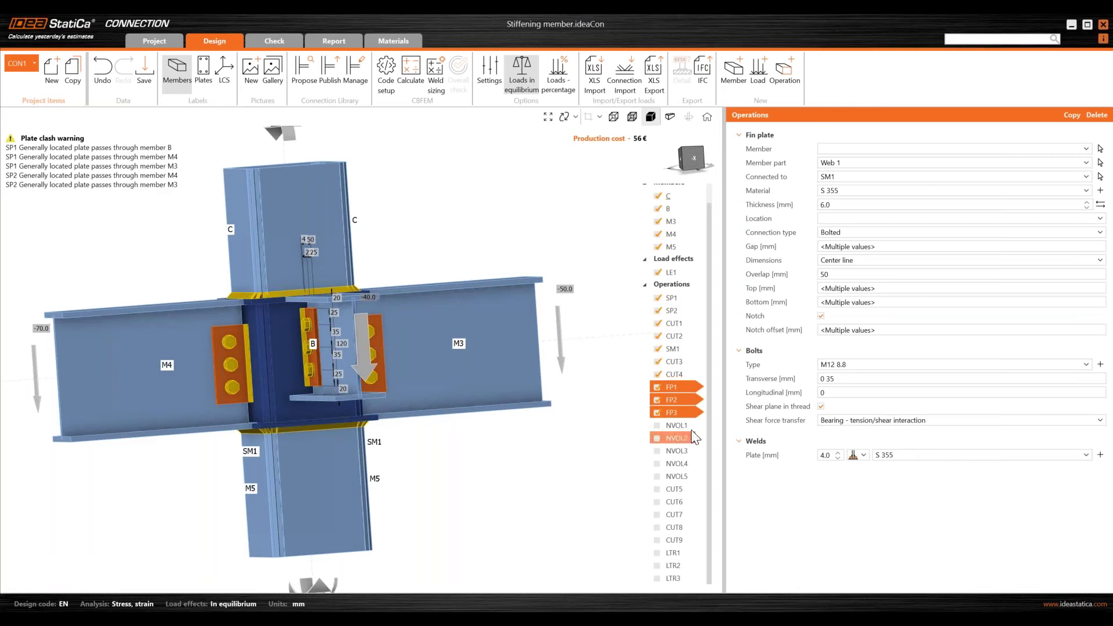
left_click(790, 77)
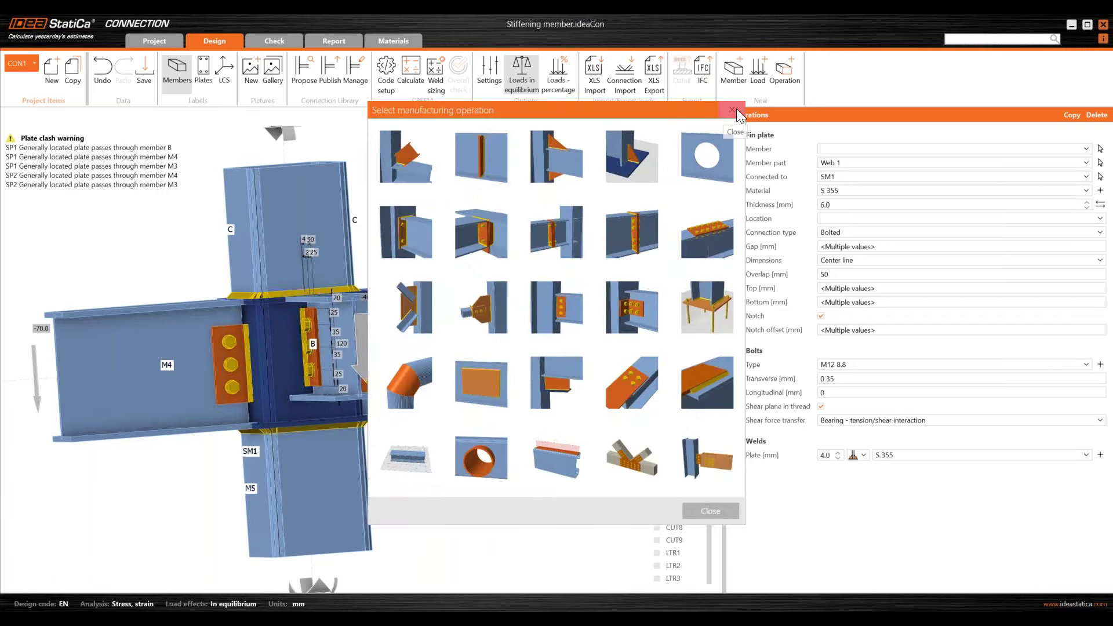
Step: Close the operations list and enable negative volumes NVOL1–NVOL5 together
left_click(733, 109)
left_click(675, 426)
left_click(675, 476, "shift")
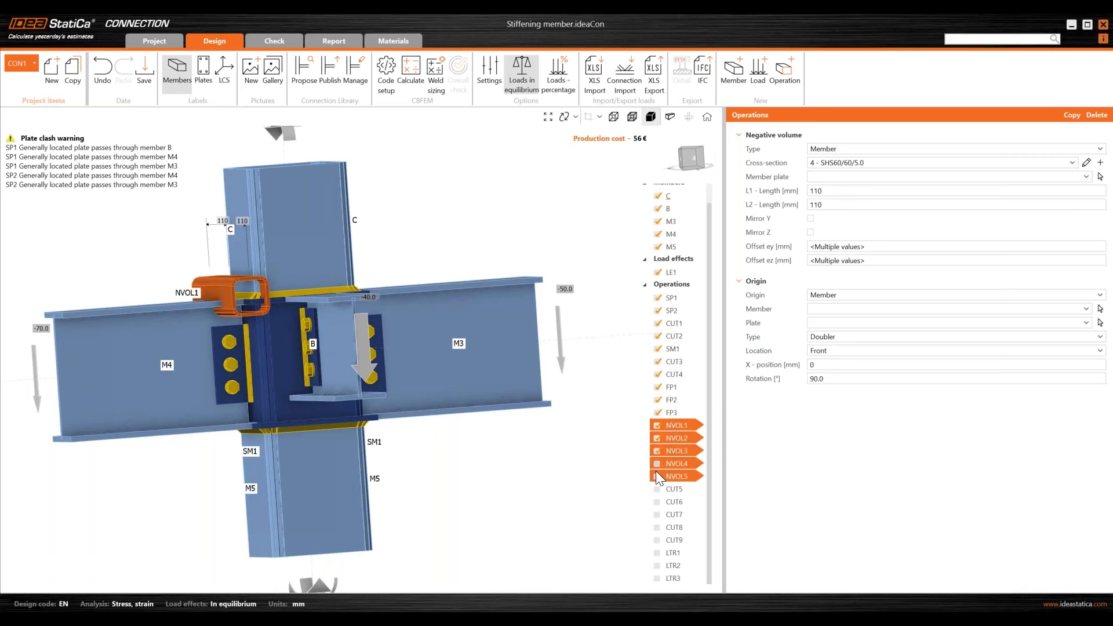
key("Home")
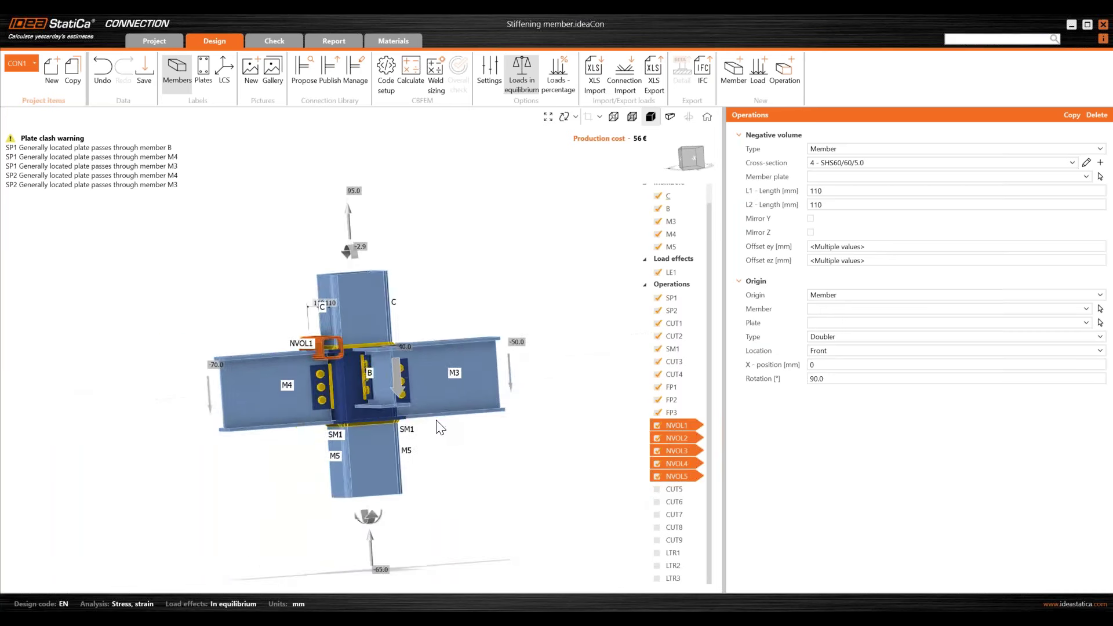
Step: Review the properties of negative volumes NVOL1 through NVOL5 one by one
left_click(683, 427)
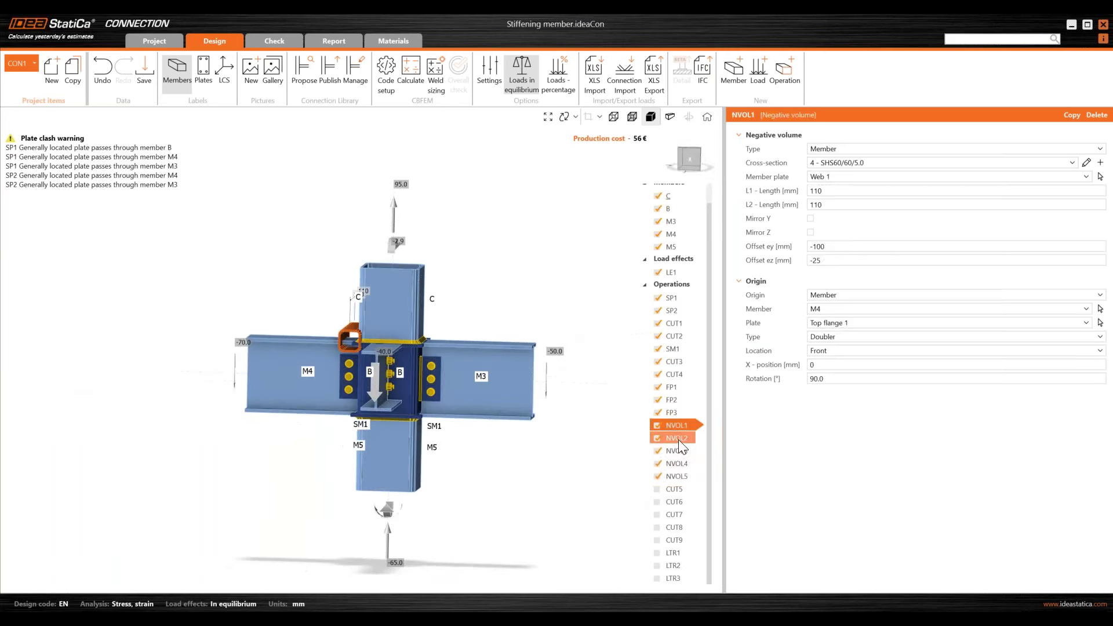
left_click(679, 439)
key("Down")
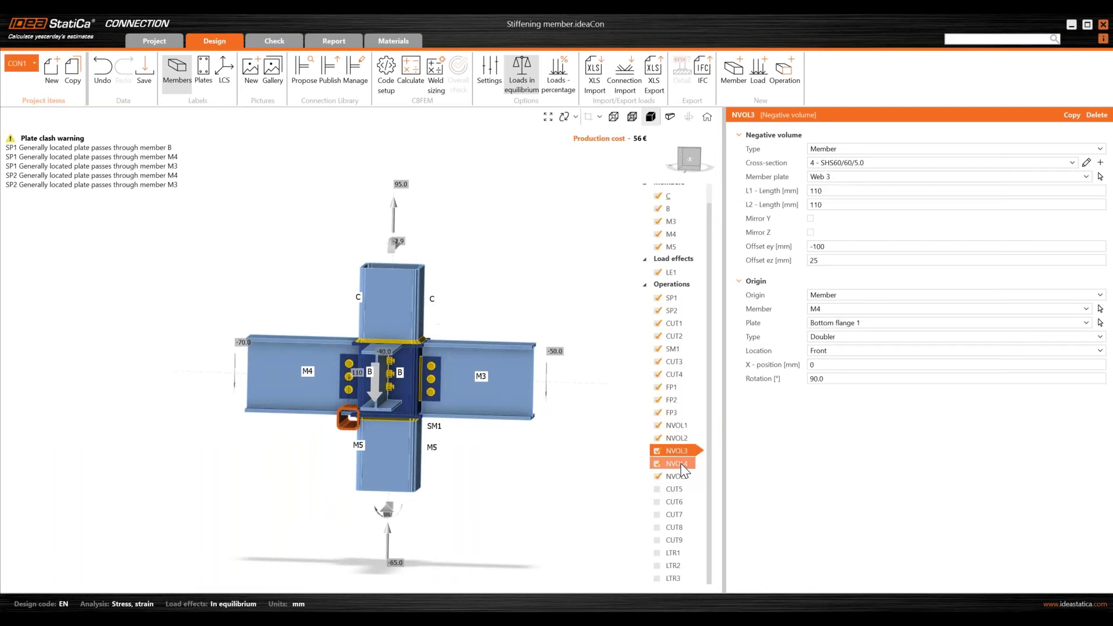
left_click(681, 464)
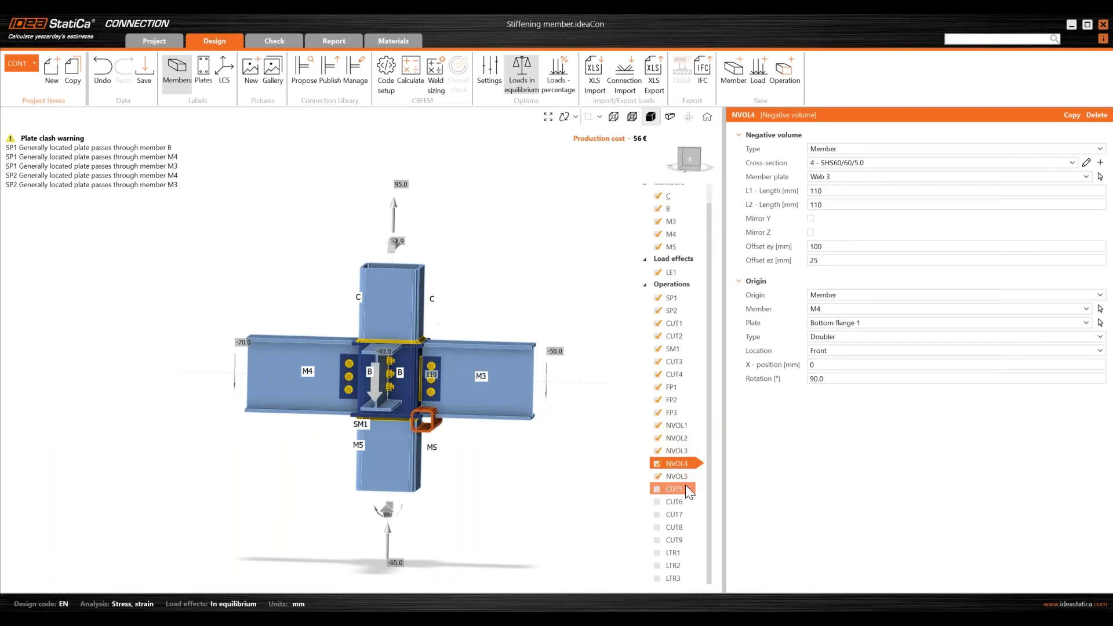
left_click(676, 477)
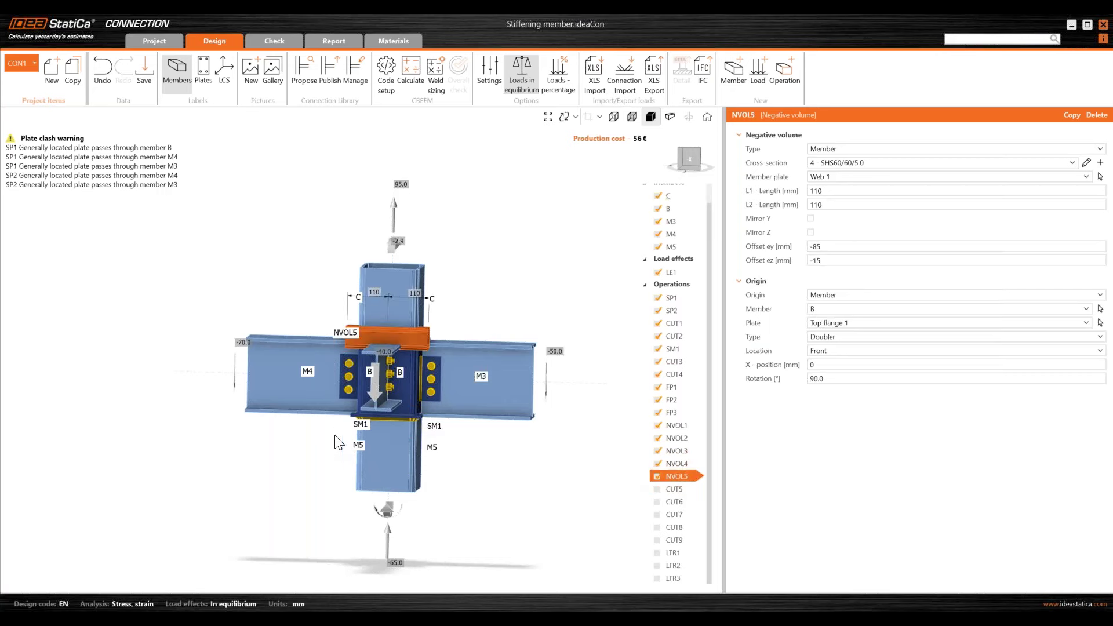
right_click_drag(342, 438, 522, 510)
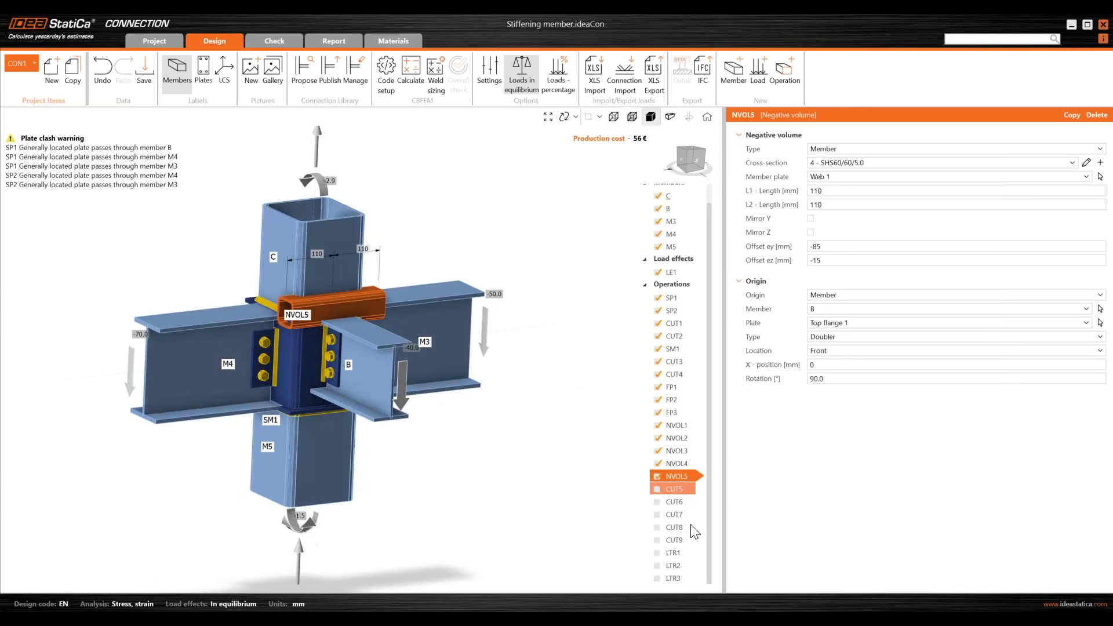
left_click(674, 489)
left_click(684, 538, "shift")
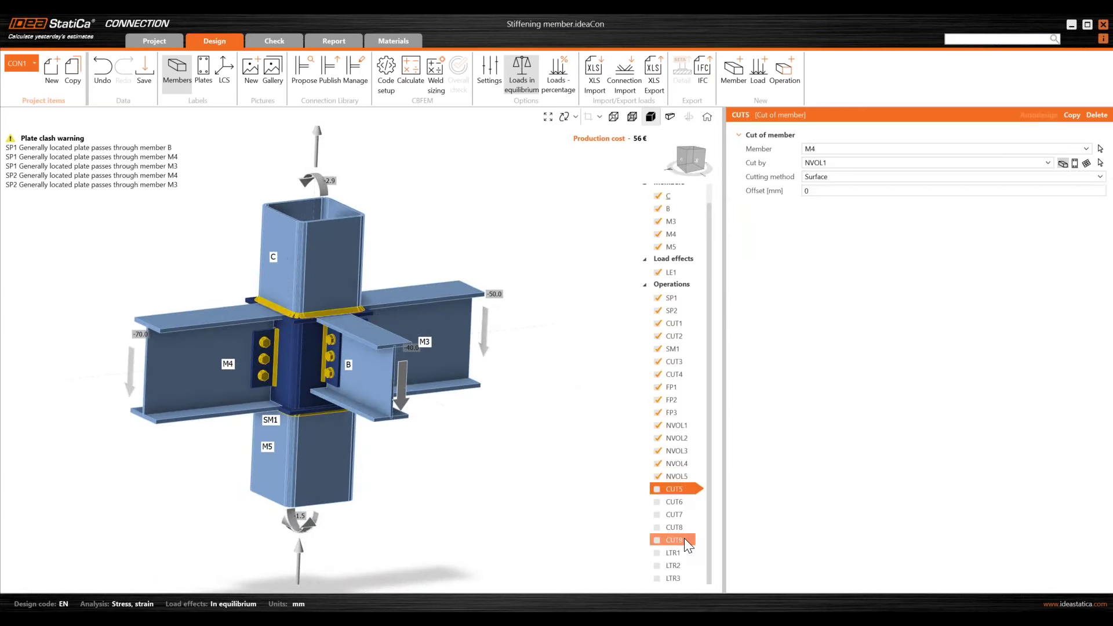
Step: Enable cuts CUT5 through CUT9 from a straight front view of the joint
left_click(657, 490)
left_click(656, 502)
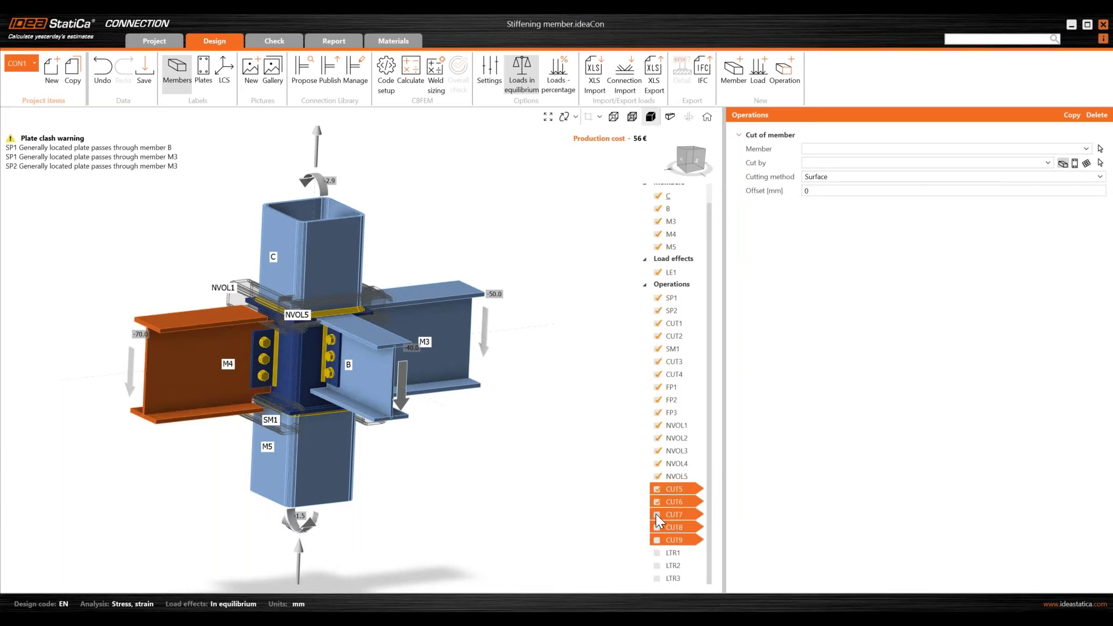
left_click(684, 161)
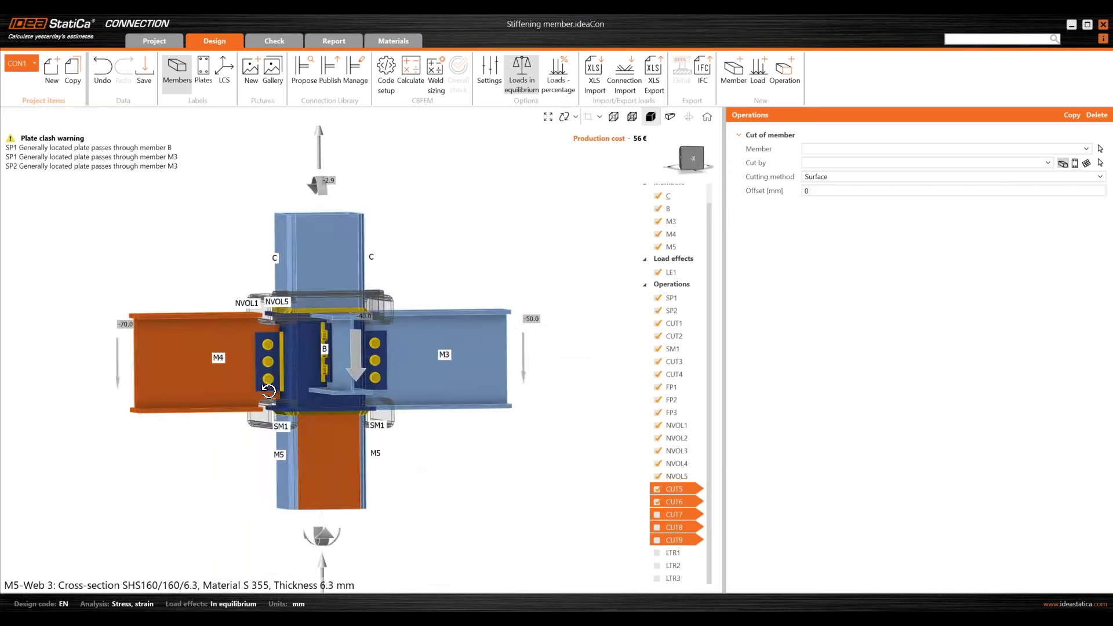
left_click(691, 157)
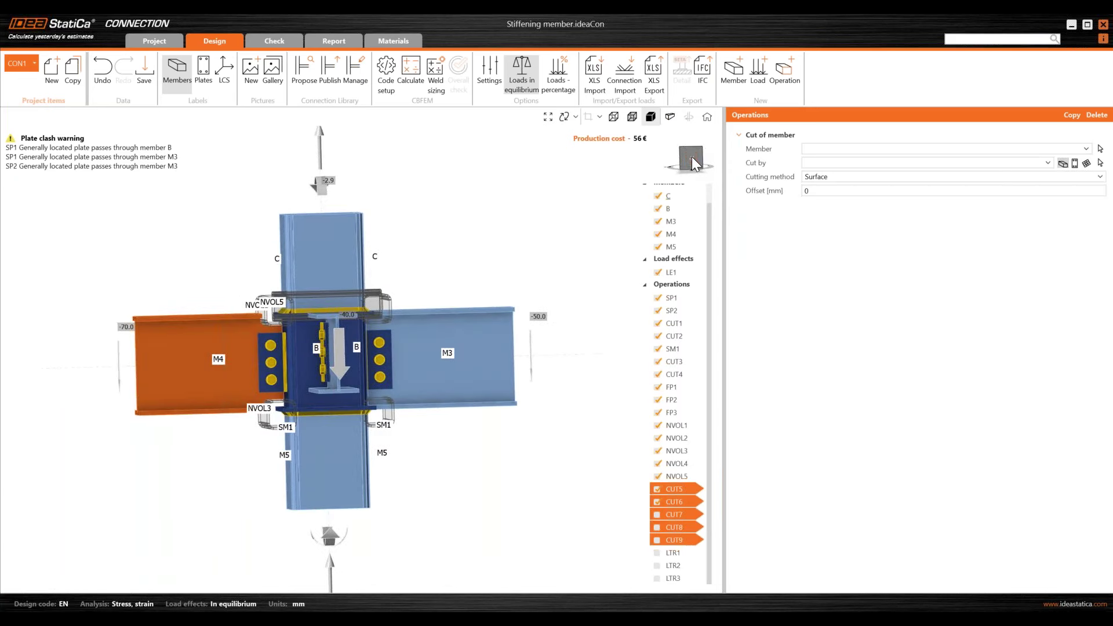
left_click(657, 514)
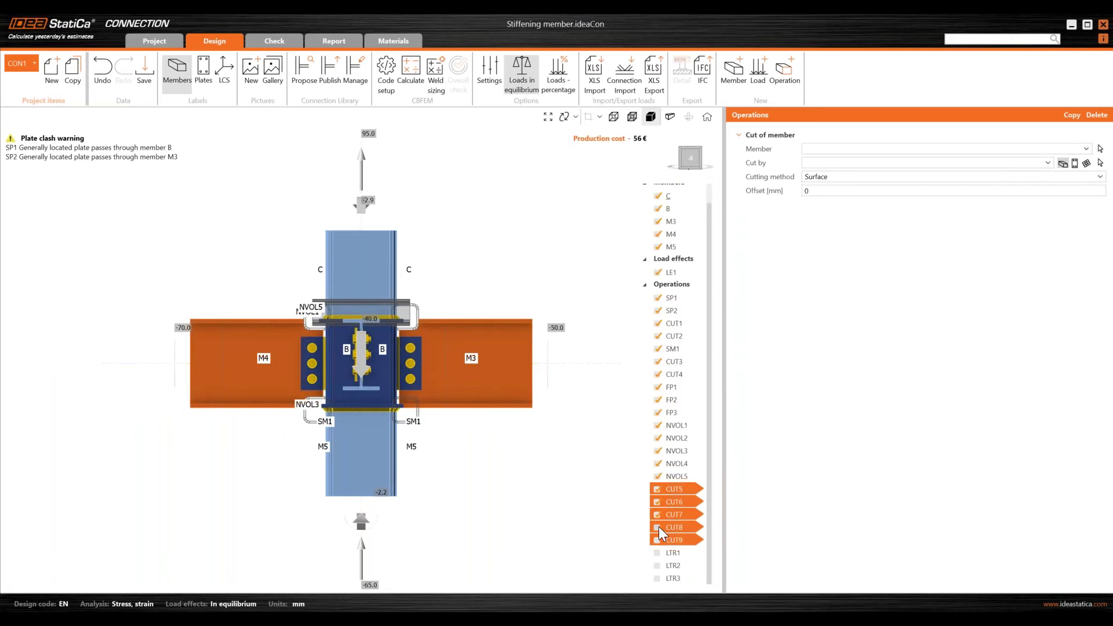
left_click(657, 530)
left_click(656, 540)
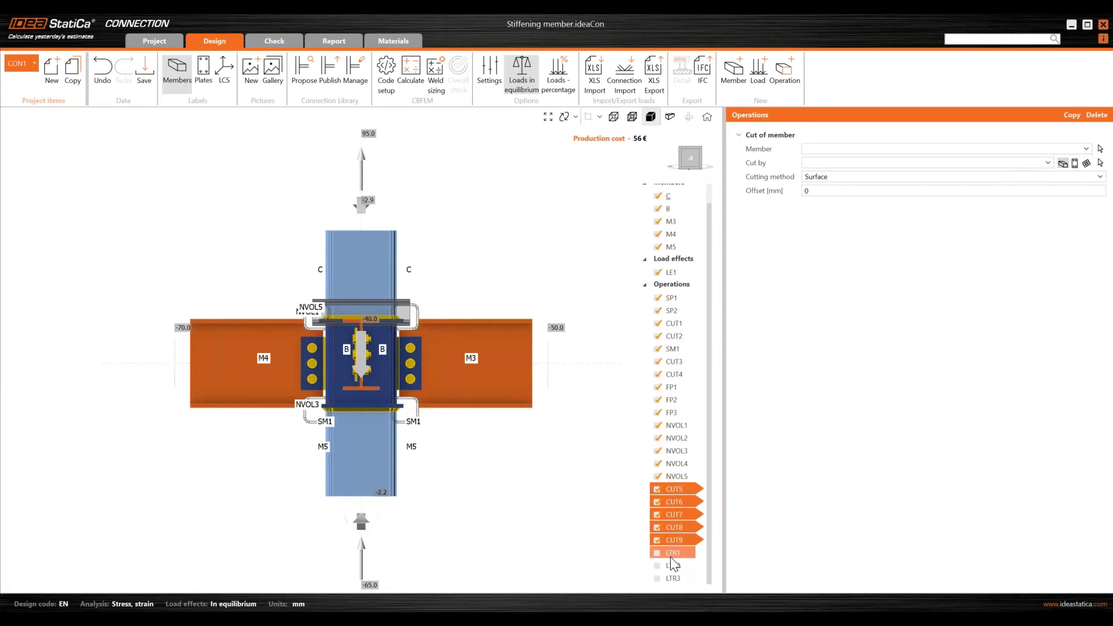
left_click(680, 493)
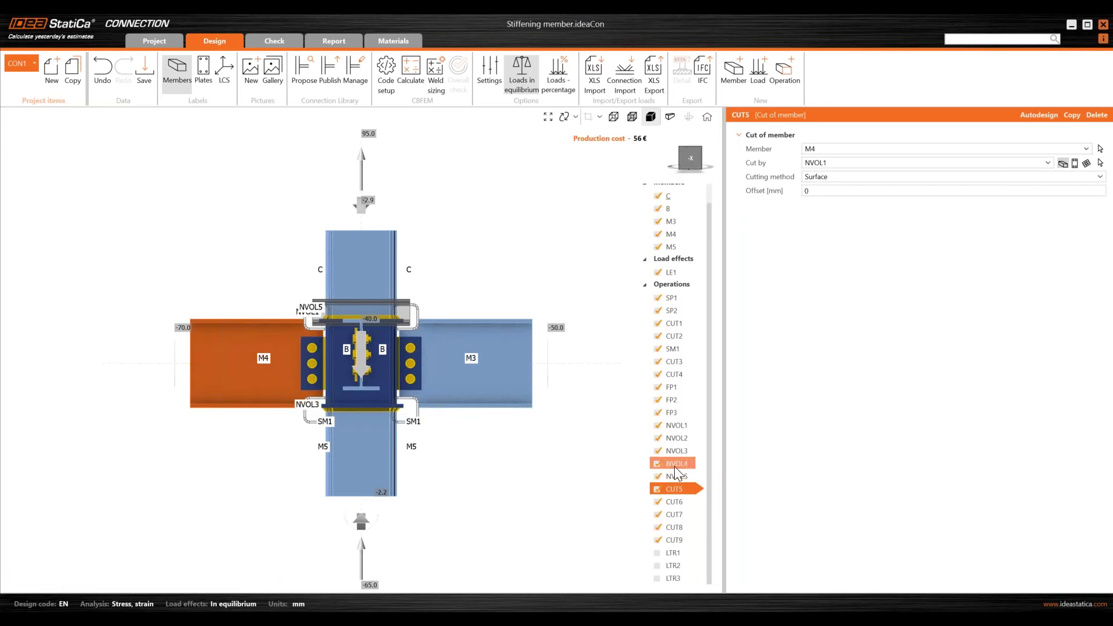
Step: Select fin plate FP2 on beam M4 and orbit to an oblique close view
left_click(281, 365)
scroll(298, 371, "up", 2)
right_click_drag(298, 372, 203, 354)
scroll(254, 308, "up", 5)
scroll(254, 308, "down", 5)
scroll(294, 322, "up", 3)
scroll(356, 356, "down", 3)
scroll(192, 348, "down", 2)
scroll(233, 392, "up", 5)
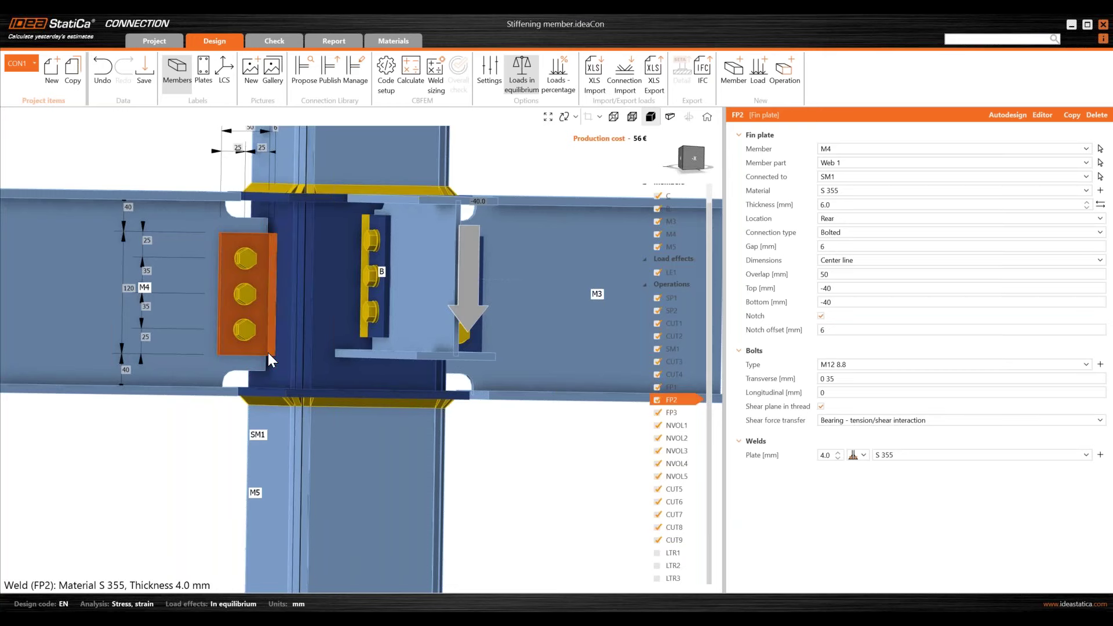
scroll(270, 352, "down", 4)
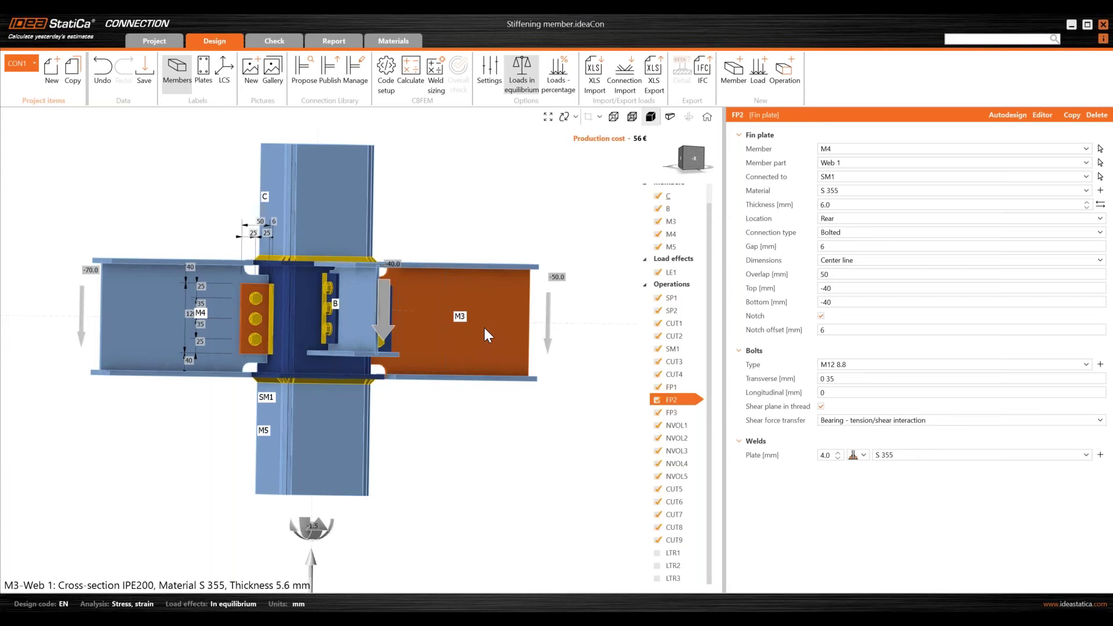
right_click_drag(468, 332, 468, 306)
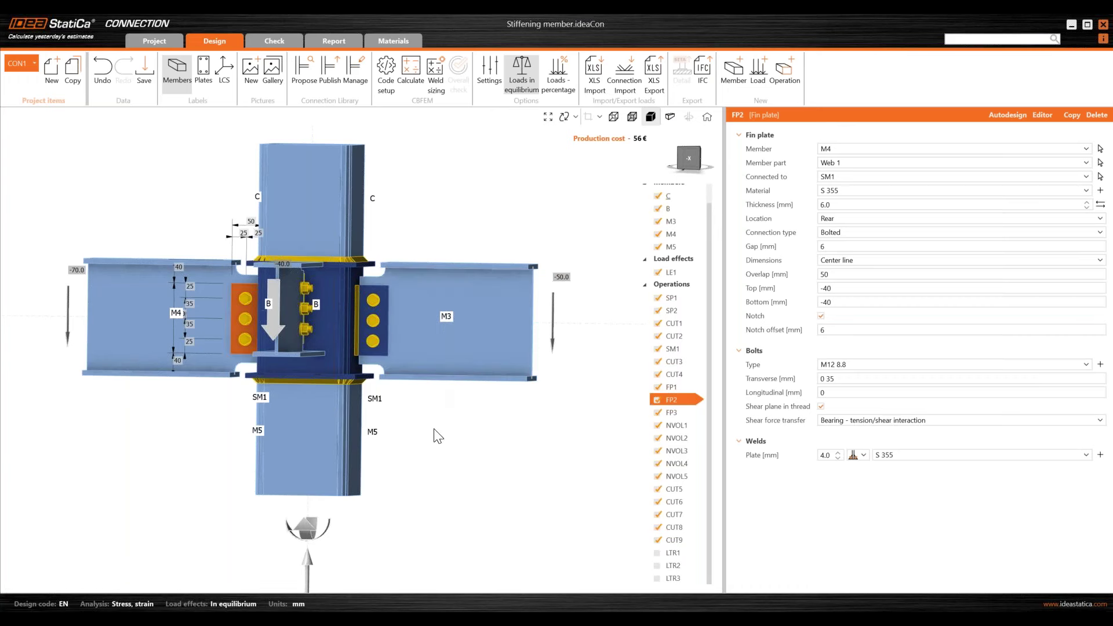
scroll(371, 424, "down", 3)
right_click_drag(302, 418, 350, 343)
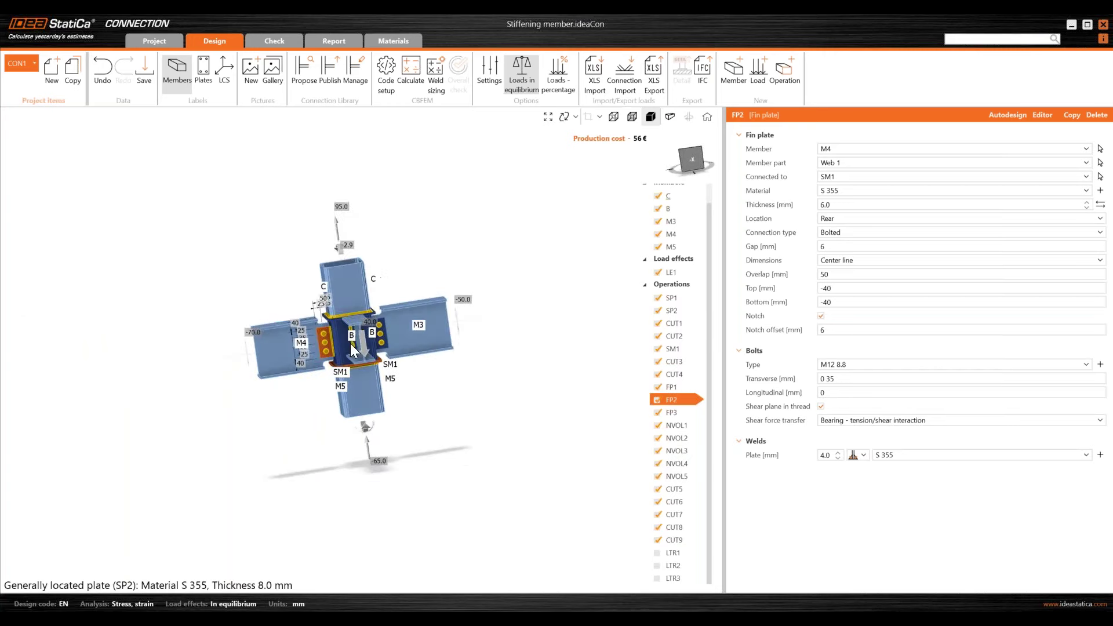
scroll(351, 343, "up", 5)
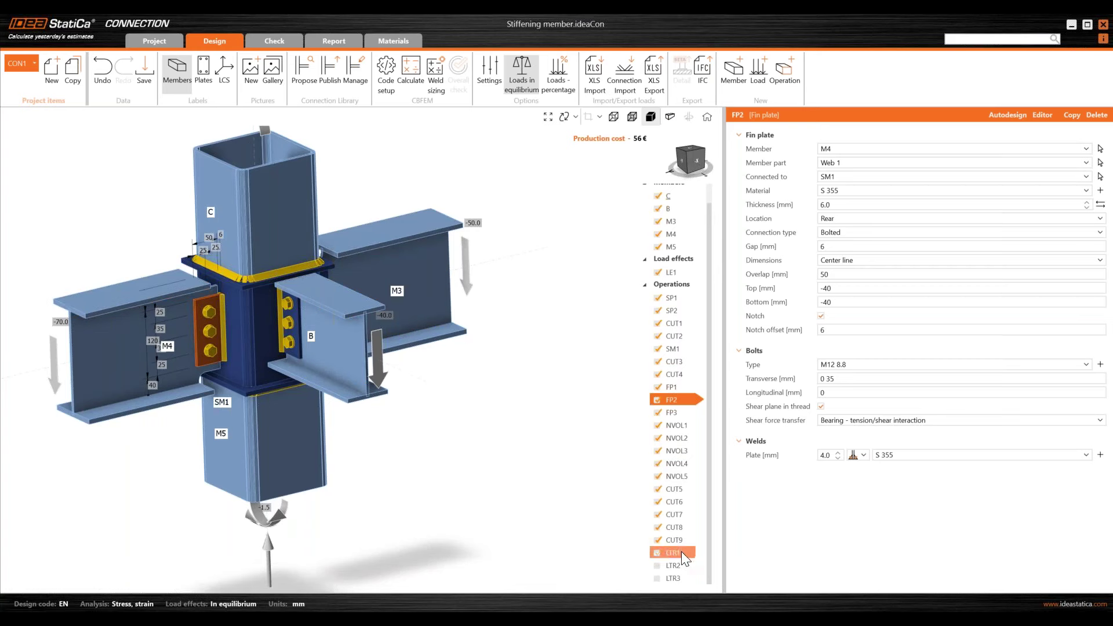
scroll(455, 455, "down", 2)
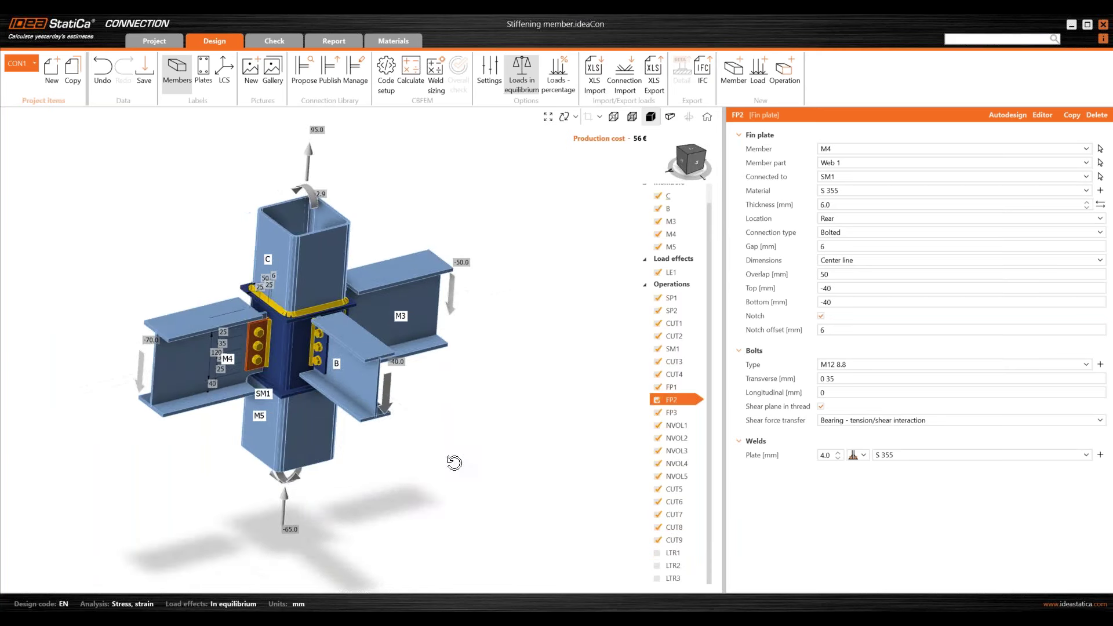
mouse_move(455, 458)
right_mouse_down()
mouse_move(468, 447)
mouse_move(460, 441)
mouse_move(467, 450)
right_mouse_up()
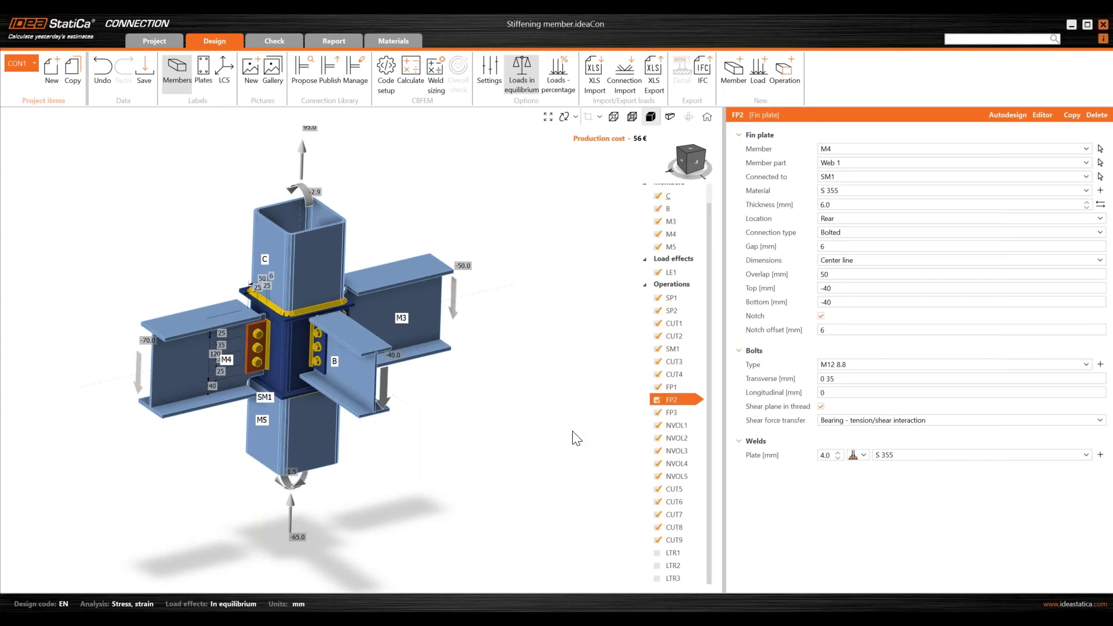
Step: Add the Lateral-Torsional Restraint operation and enable restraints LTR1–LTR3
left_click(785, 71)
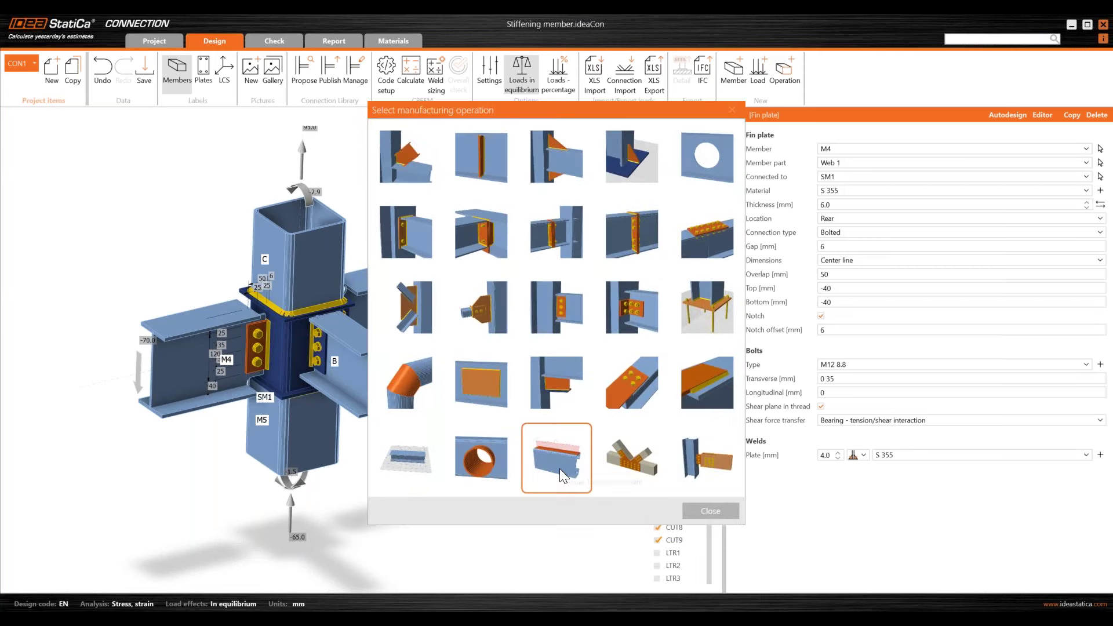
left_click(559, 470)
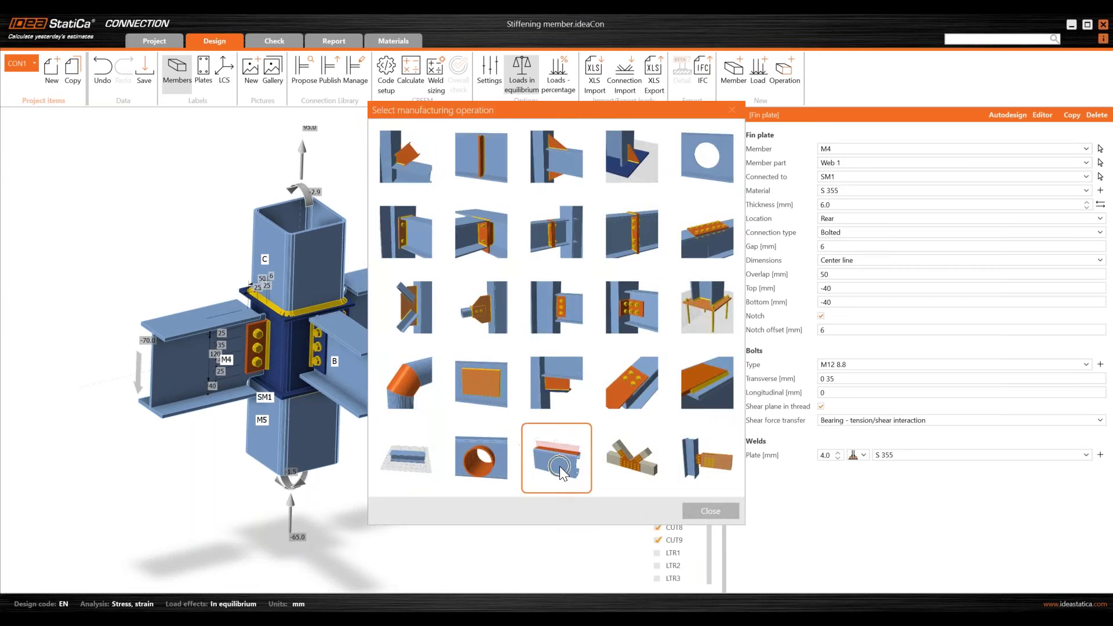
left_click(719, 511)
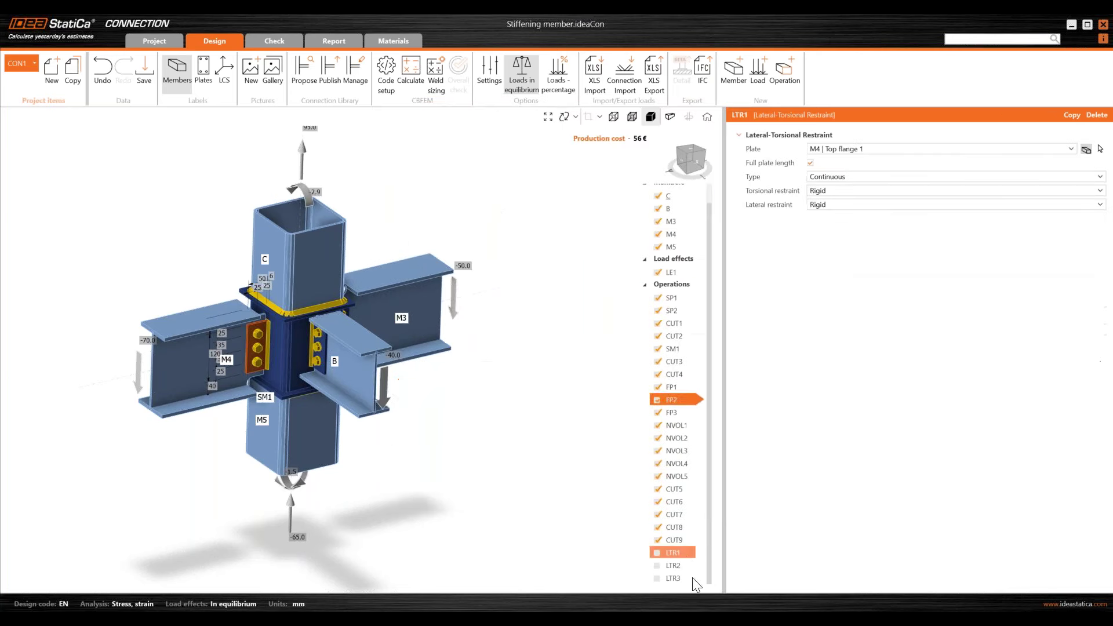
left_click(658, 566)
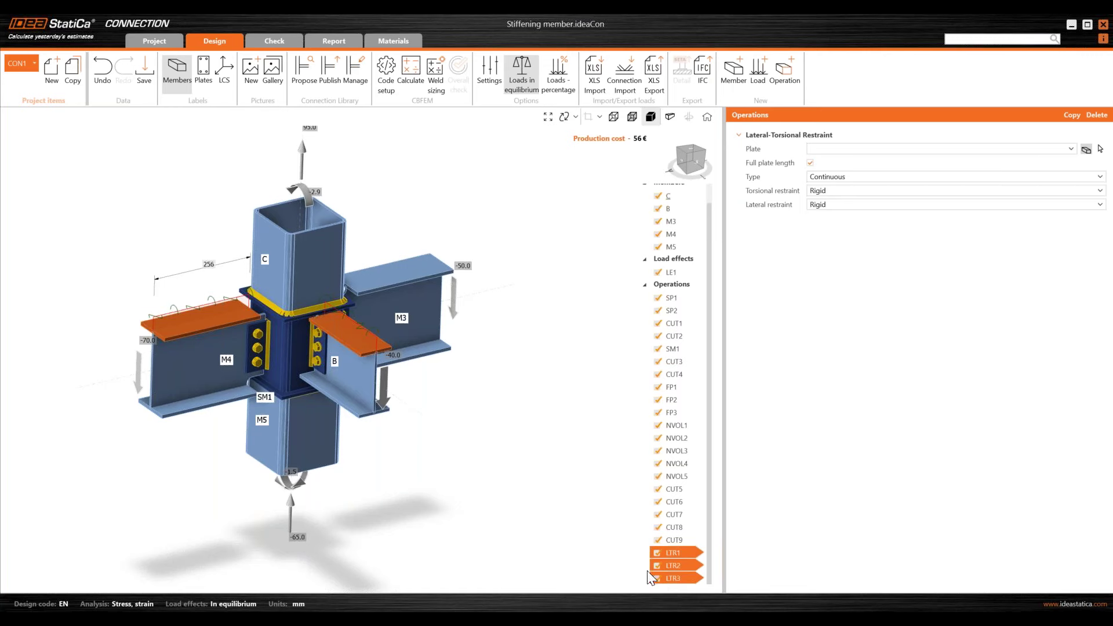
left_click(659, 579)
scroll(364, 370, "up", 2)
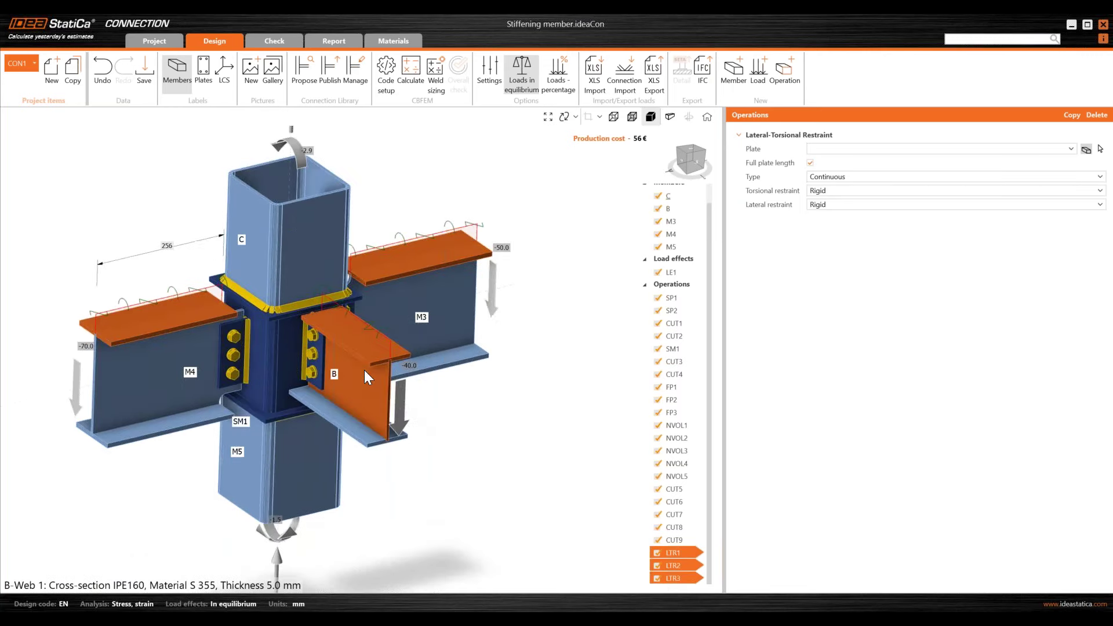
right_click_drag(373, 370, 381, 363)
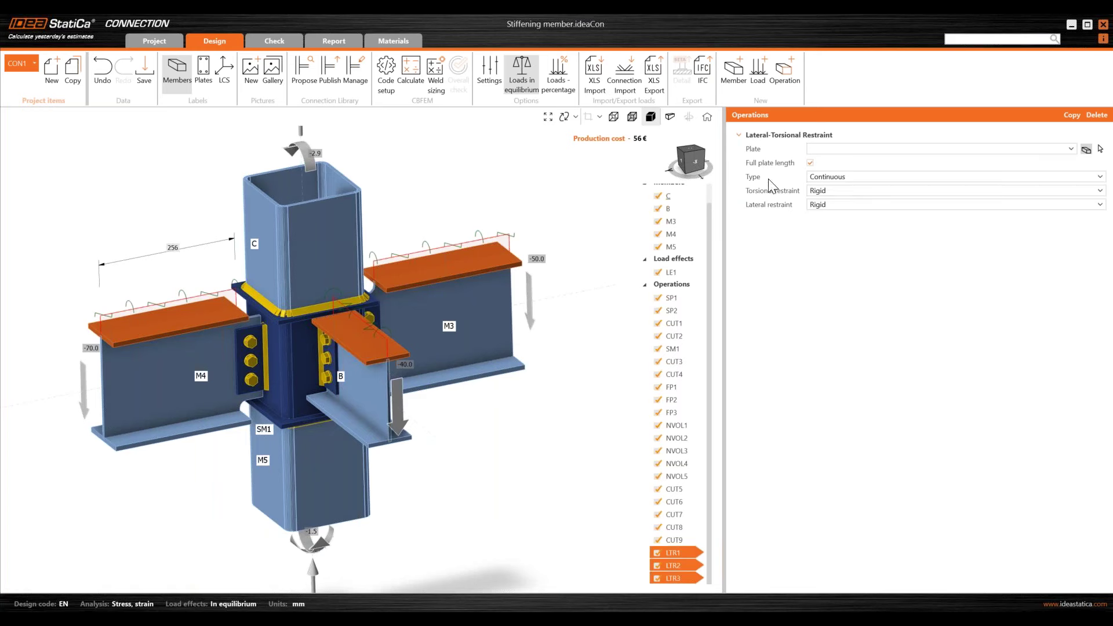
Step: Keep the restraints Continuous and torsionally Rigid, then run the CBFEM calculation
left_click(830, 177)
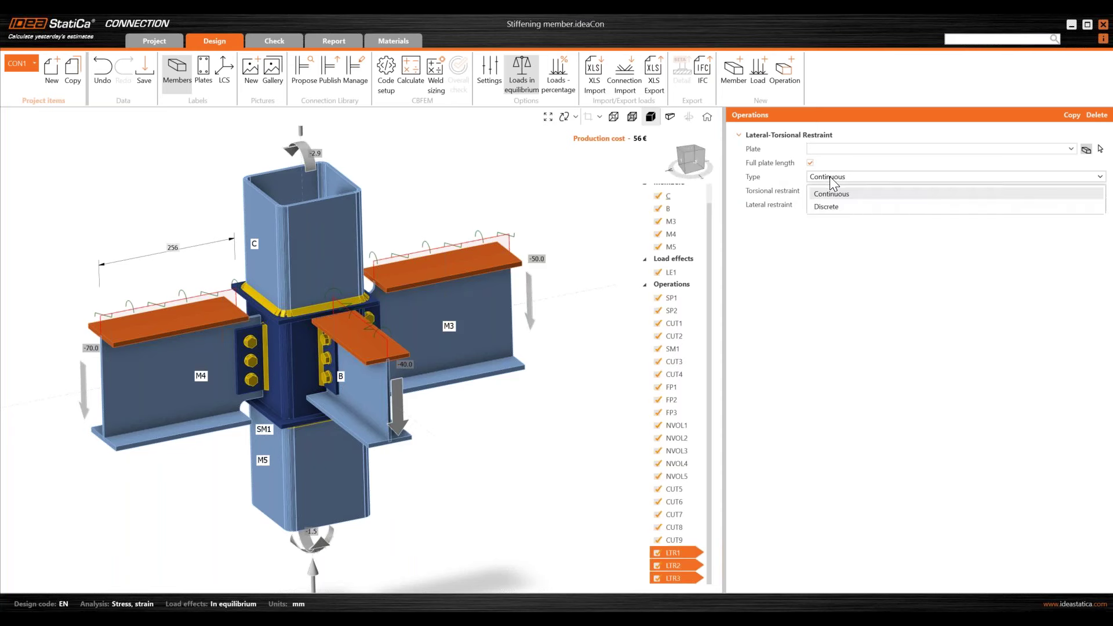
left_click(833, 291)
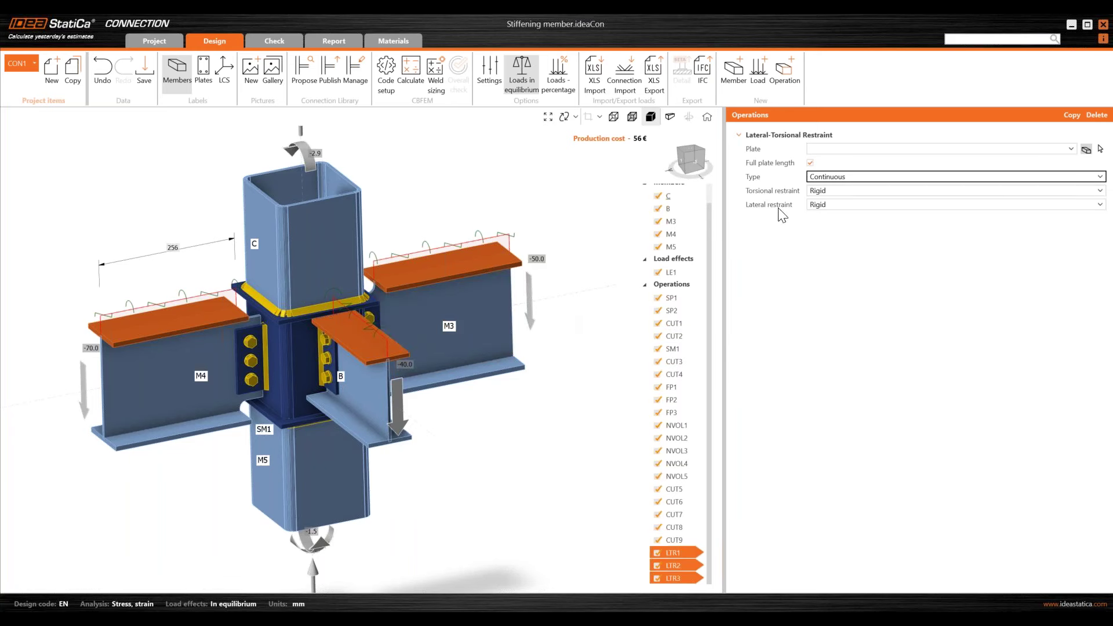
left_click(826, 190)
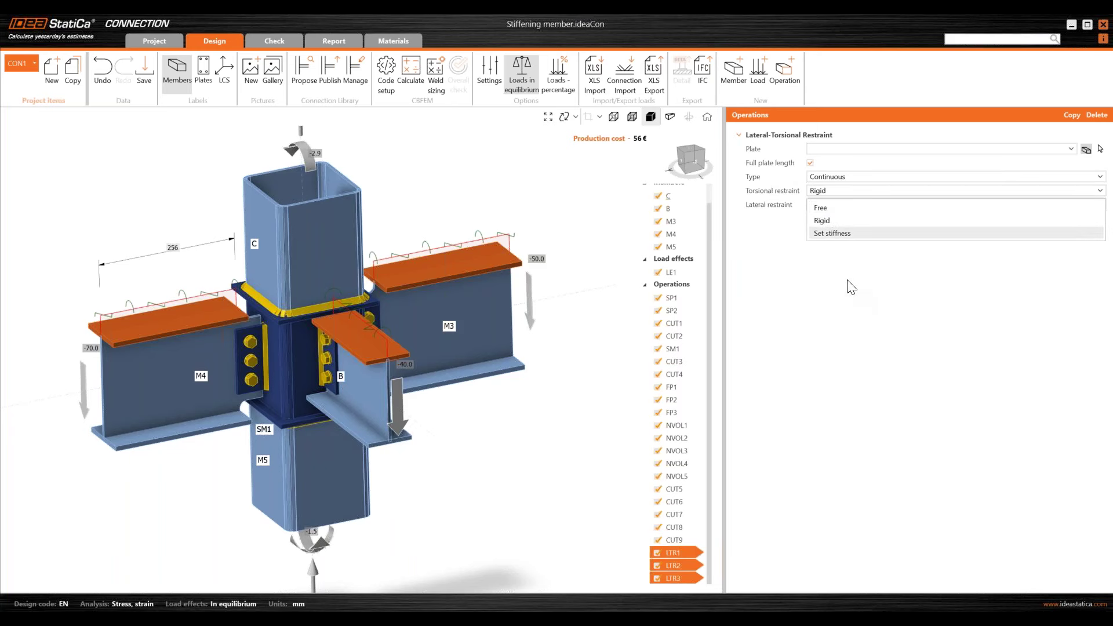
left_click(843, 233)
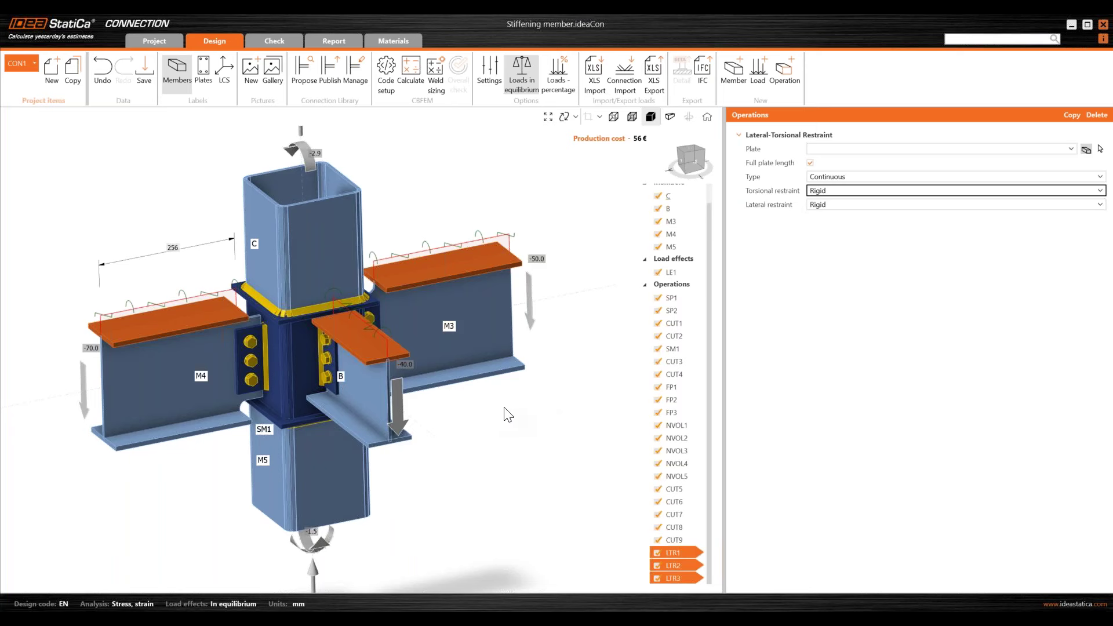
right_click_drag(449, 420, 427, 390)
scroll(425, 380, "down", 3)
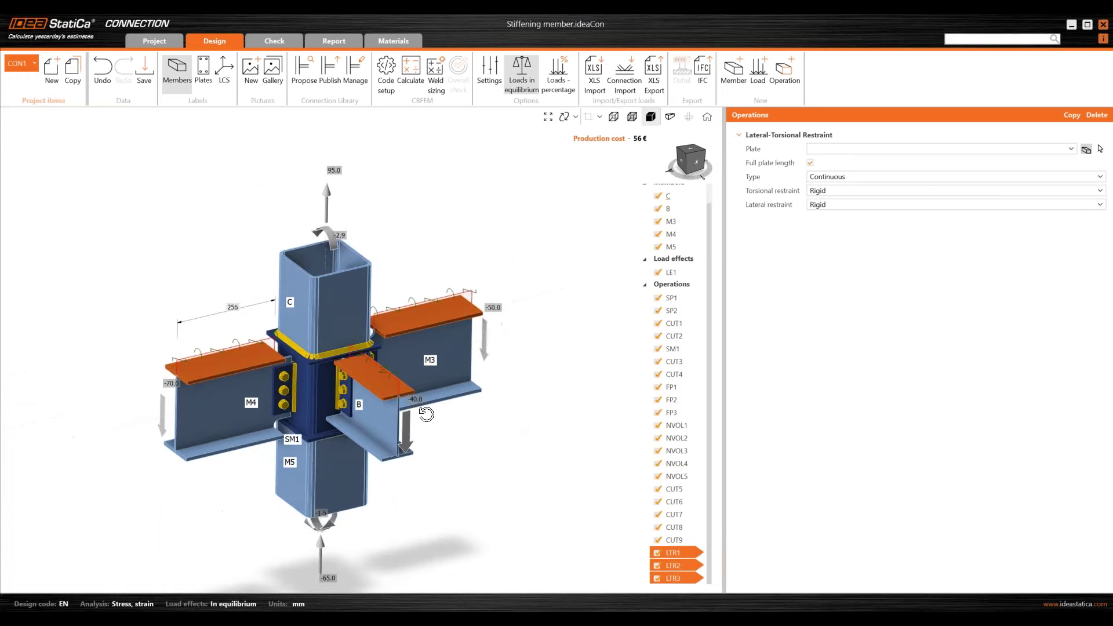
left_click(416, 92)
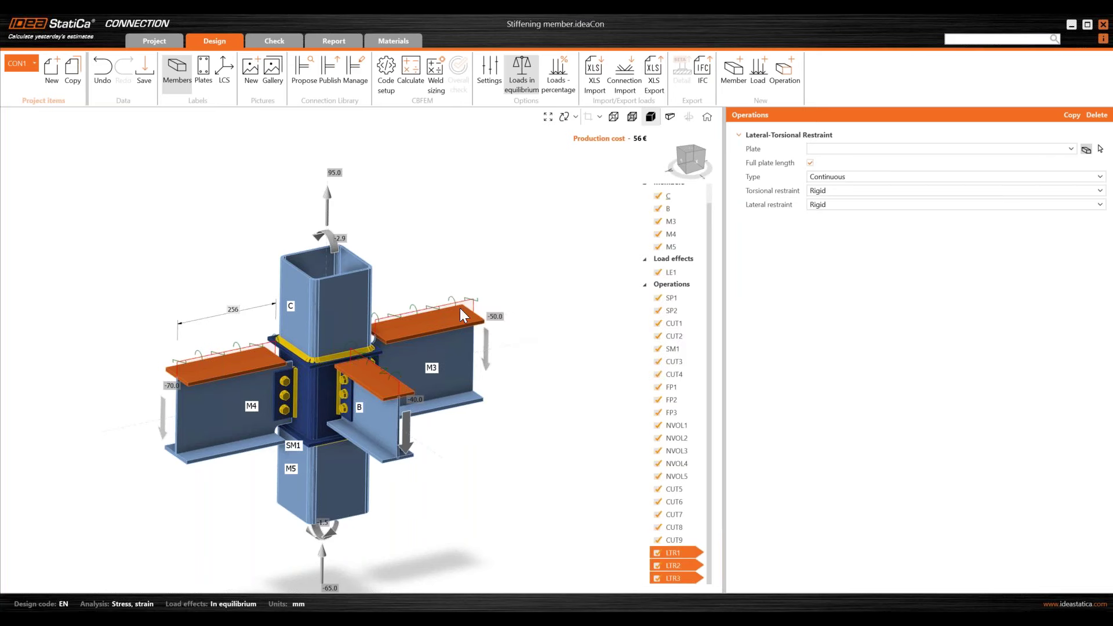
Step: Show the check results as a deformed mesh with deformation scale 25.00
left_click(275, 41)
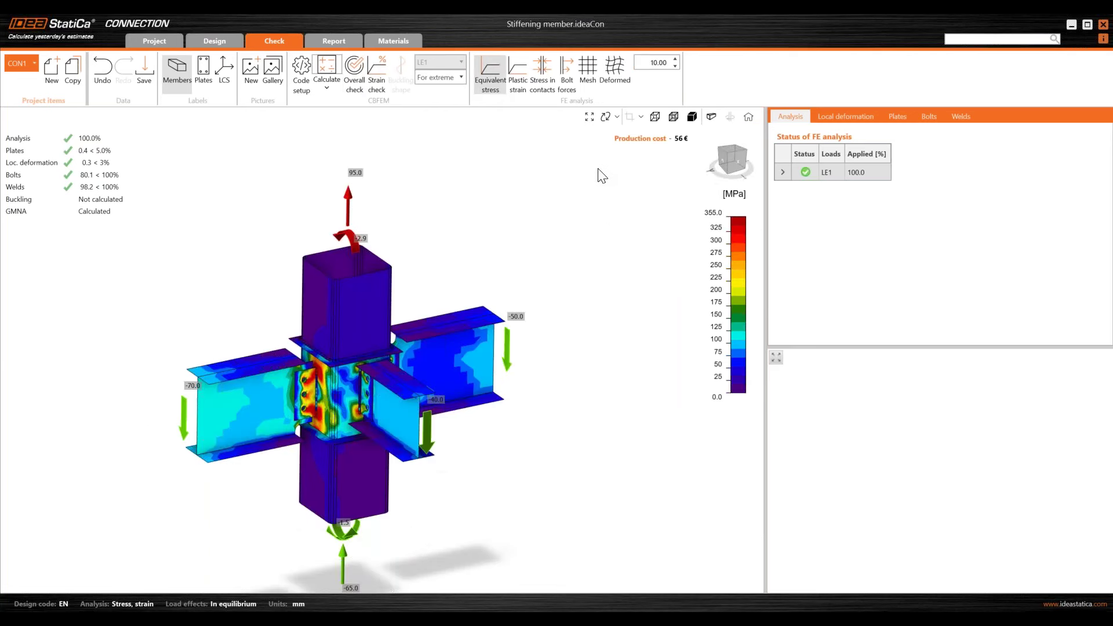
left_click(616, 87)
left_click(654, 62)
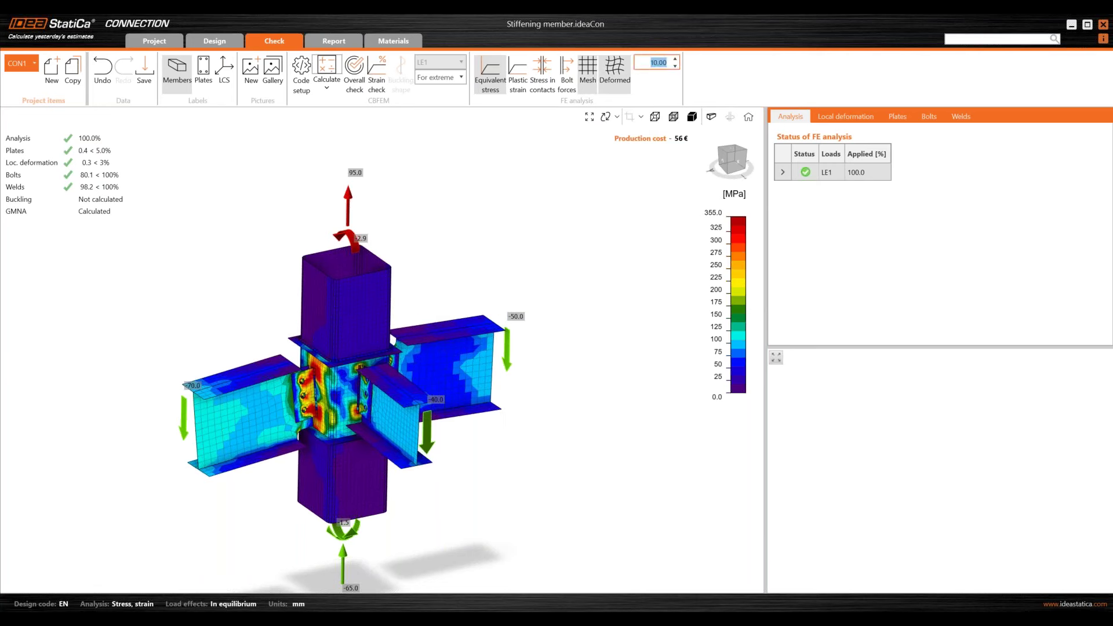
type("25.00")
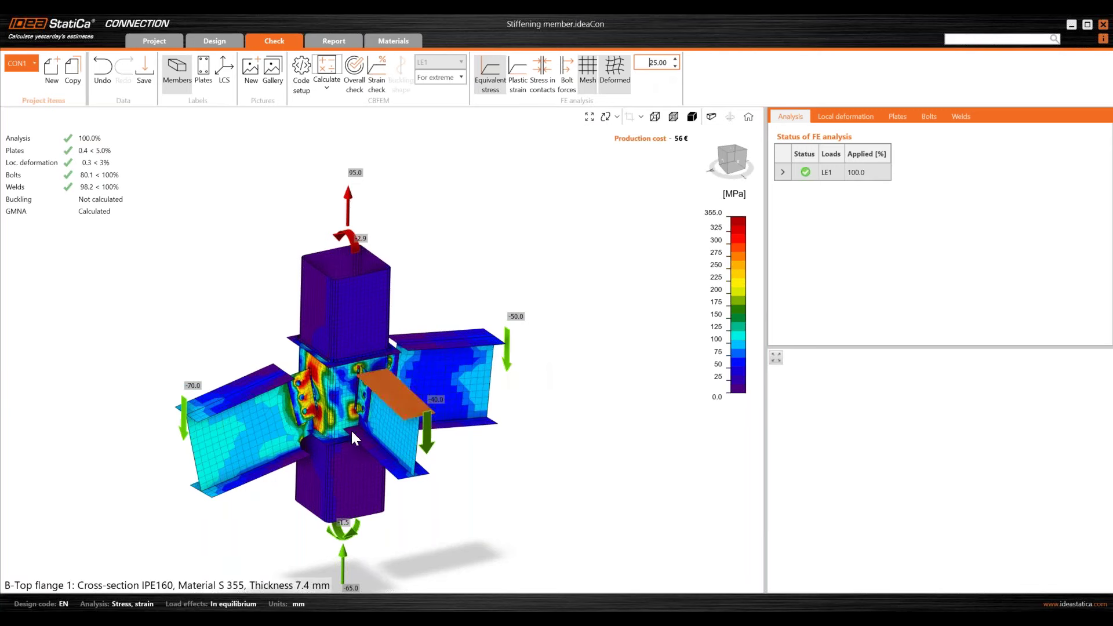
Step: Orbit and pan the stress plot to an upright, then tilted, perspective
right_click_drag(300, 438, 320, 411)
scroll(314, 417, "down", 3)
right_click_drag(313, 416, 458, 408)
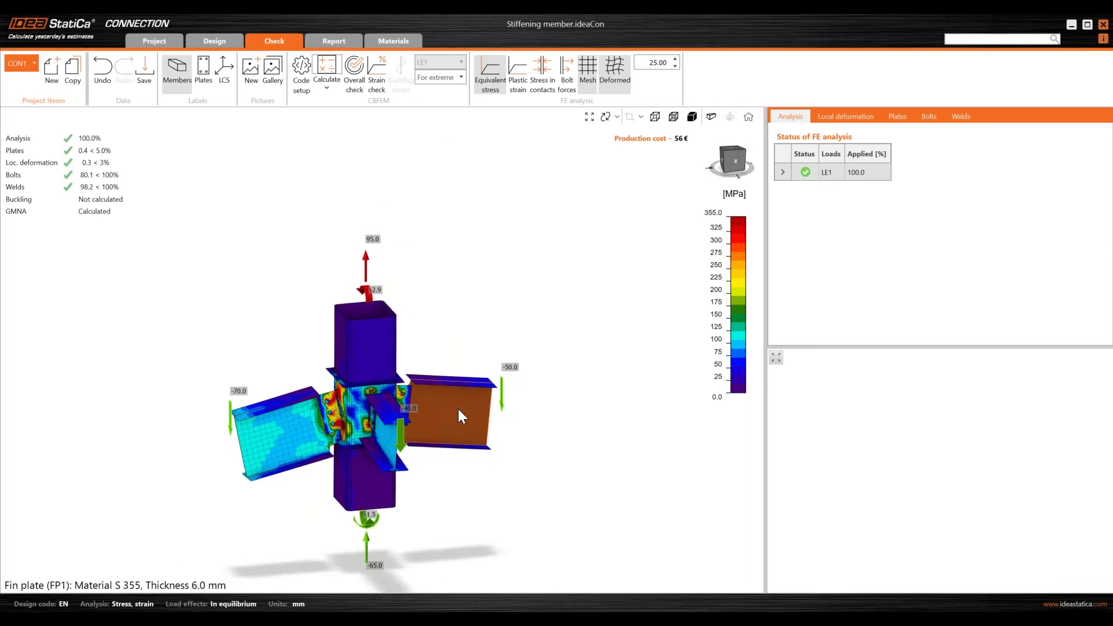
scroll(450, 430, "up", 3)
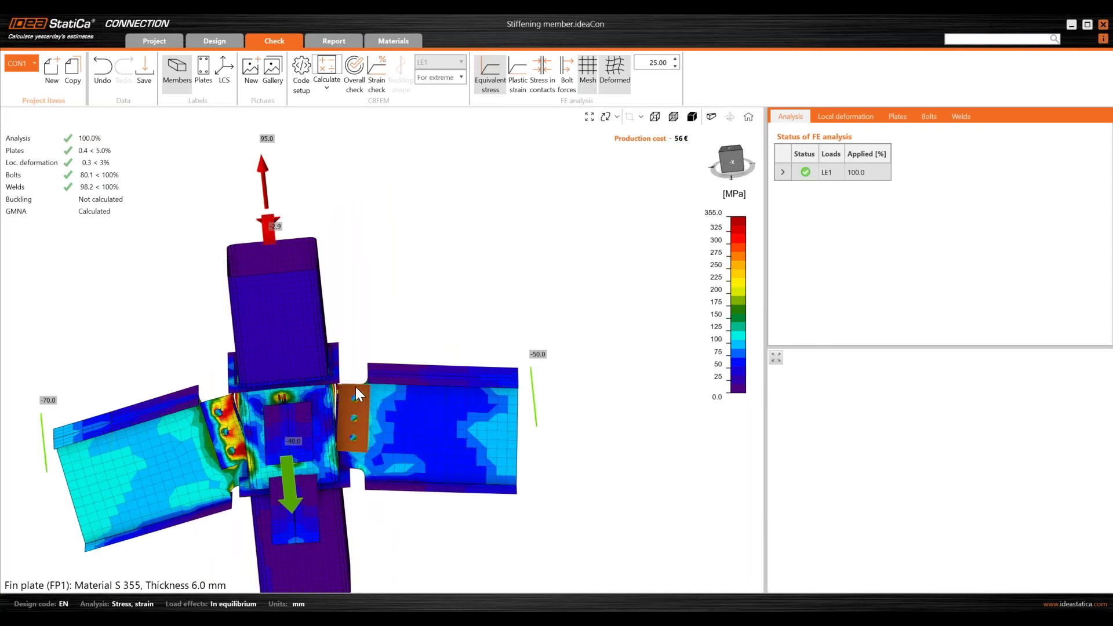
middle_click_drag(336, 458, 334, 420)
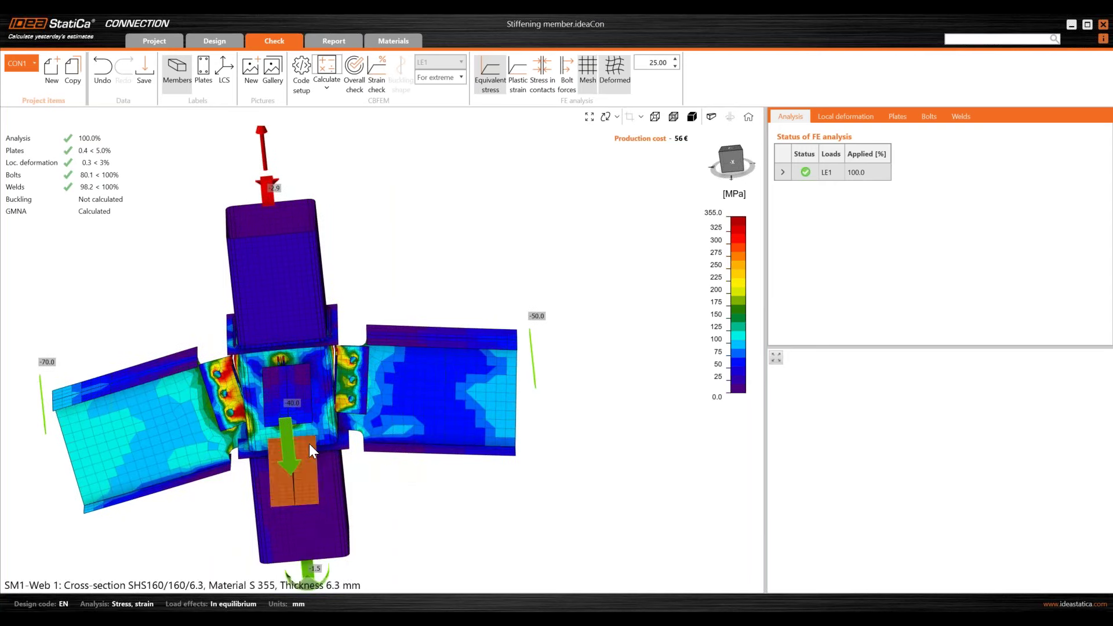
right_click_drag(309, 444, 486, 412)
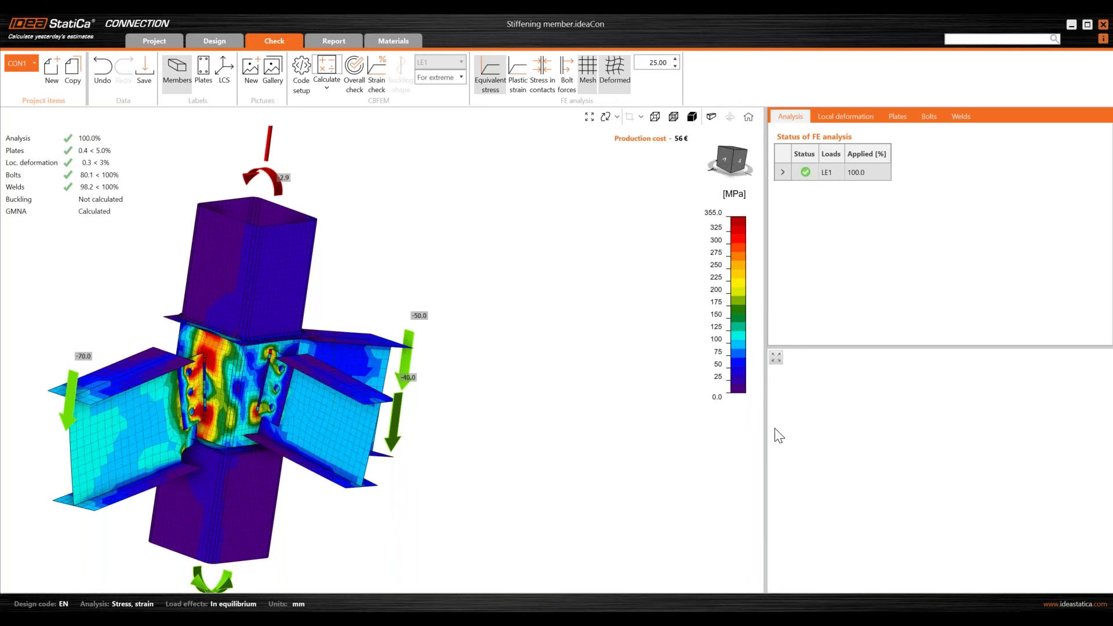
Step: Switch to the untitled beam-to-column joint window and open its Code and calculation settings
mouse_move(719, 609)
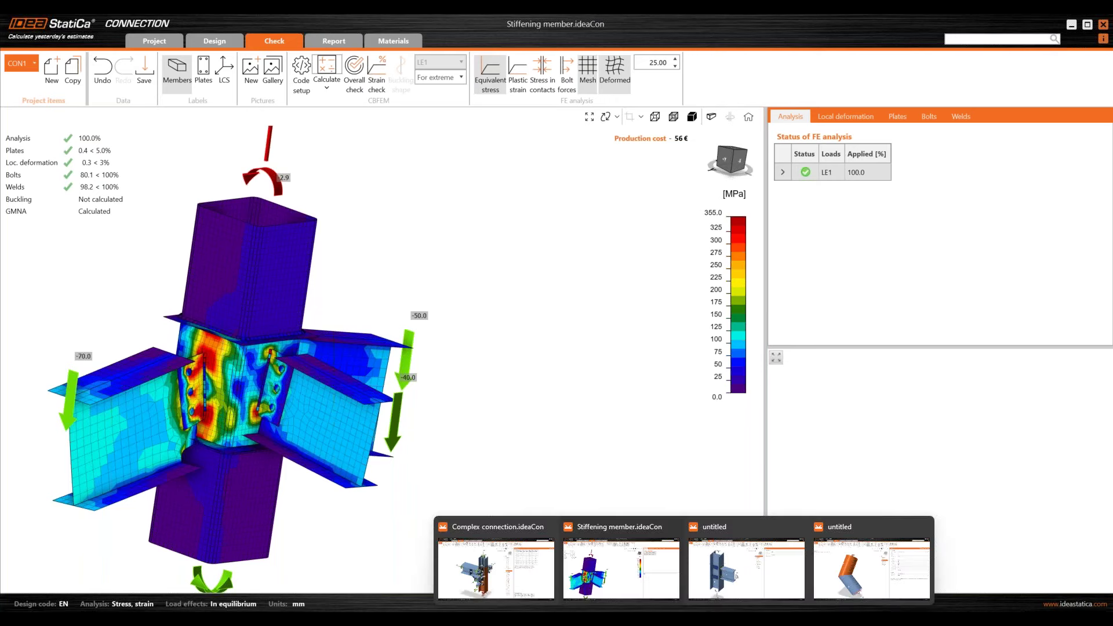
left_click(748, 568)
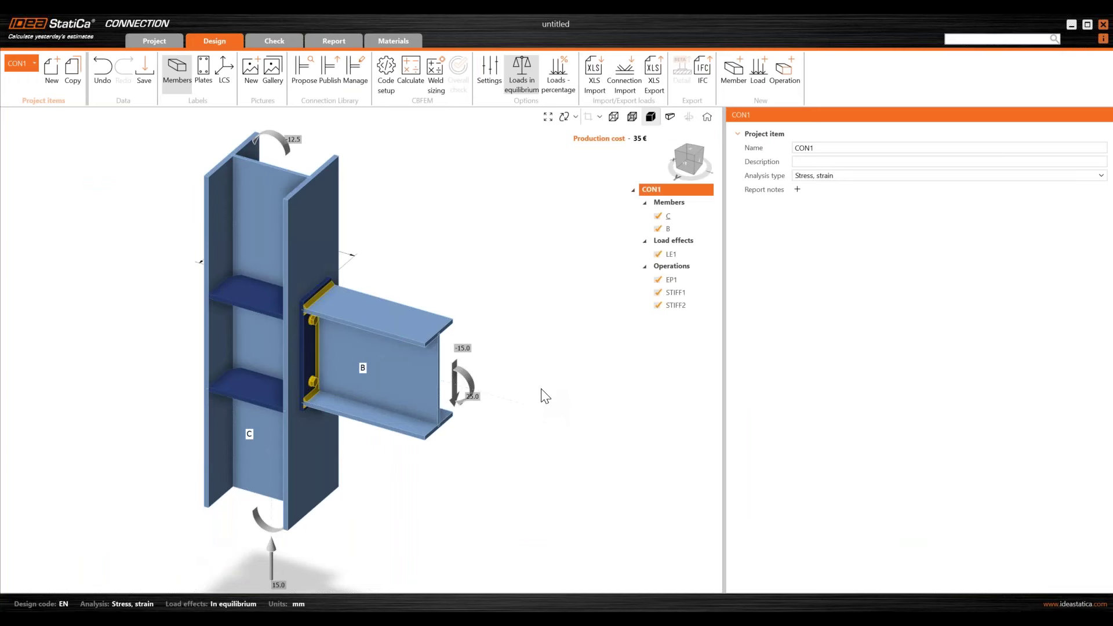
left_click(388, 92)
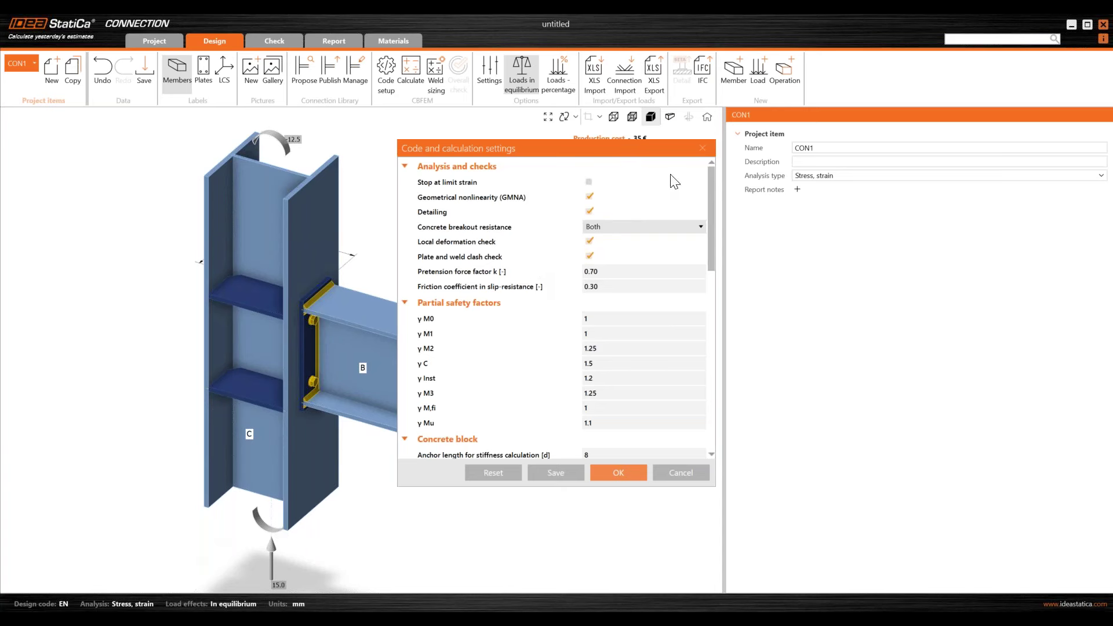
Step: Close the settings and calculate the joint, which fails with a singularity and 0.0 results
left_click(703, 150)
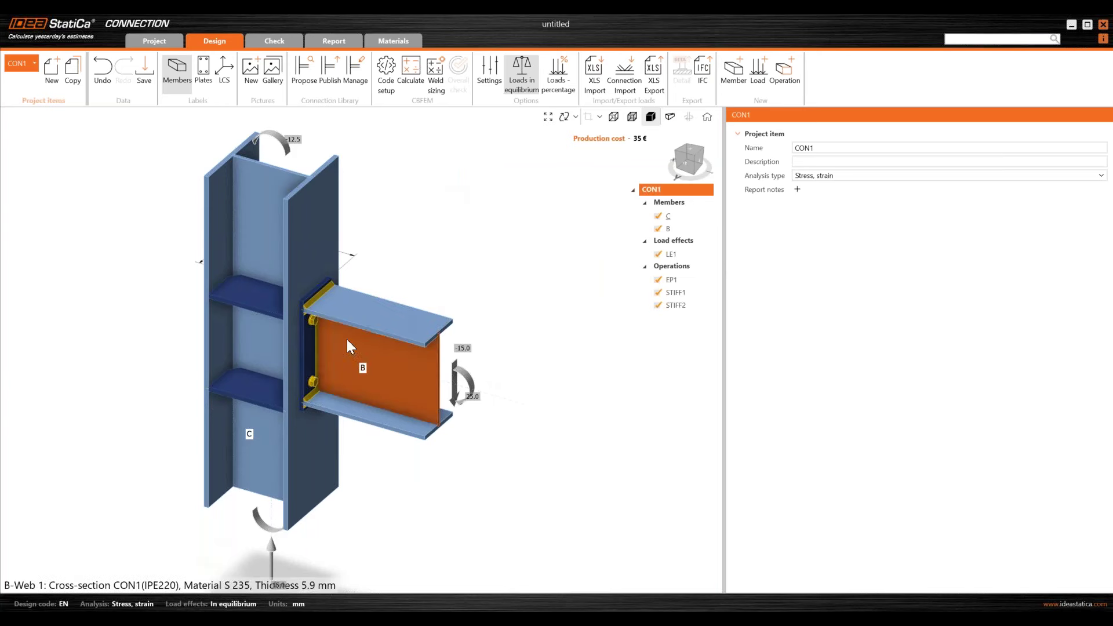
left_click(415, 87)
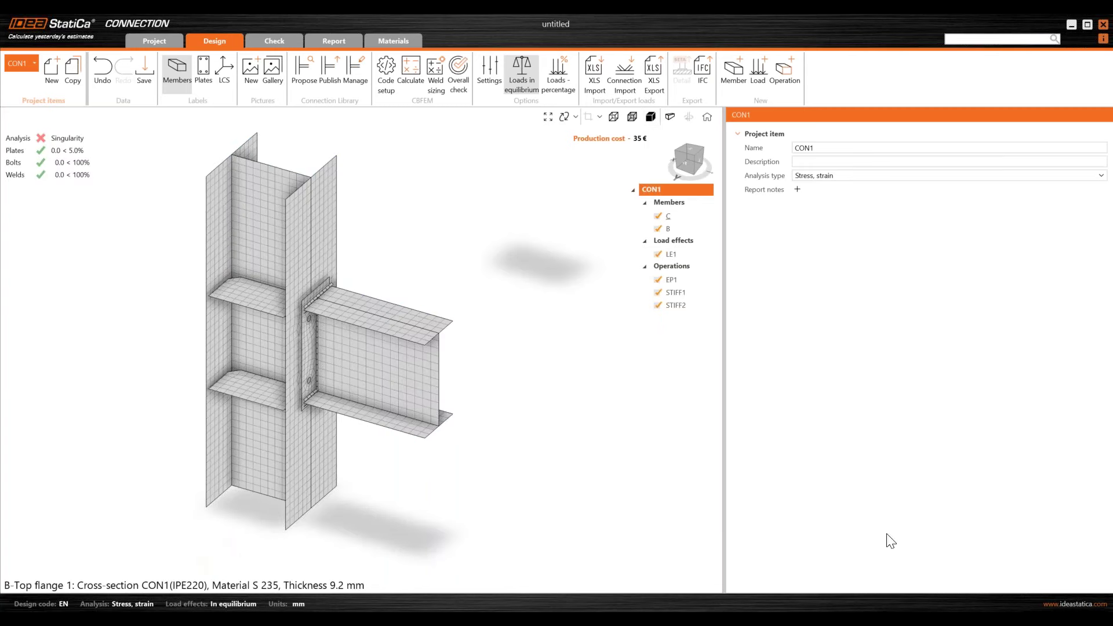
scroll(506, 351, "down", 3)
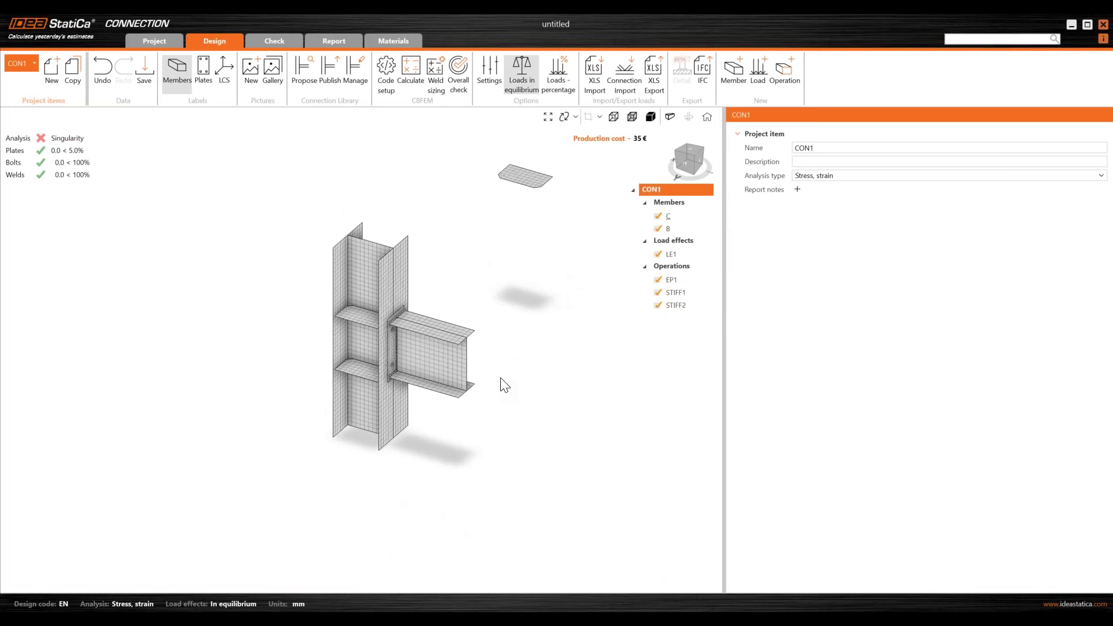
left_click(707, 117)
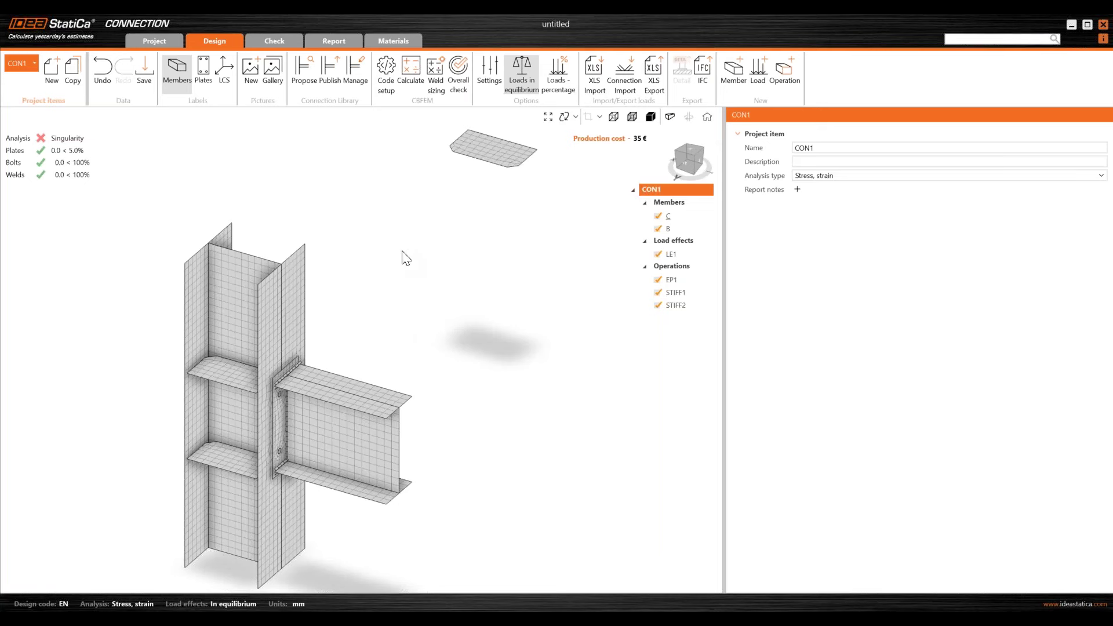
scroll(406, 243, "down", 3)
right_click_drag(484, 352, 502, 330)
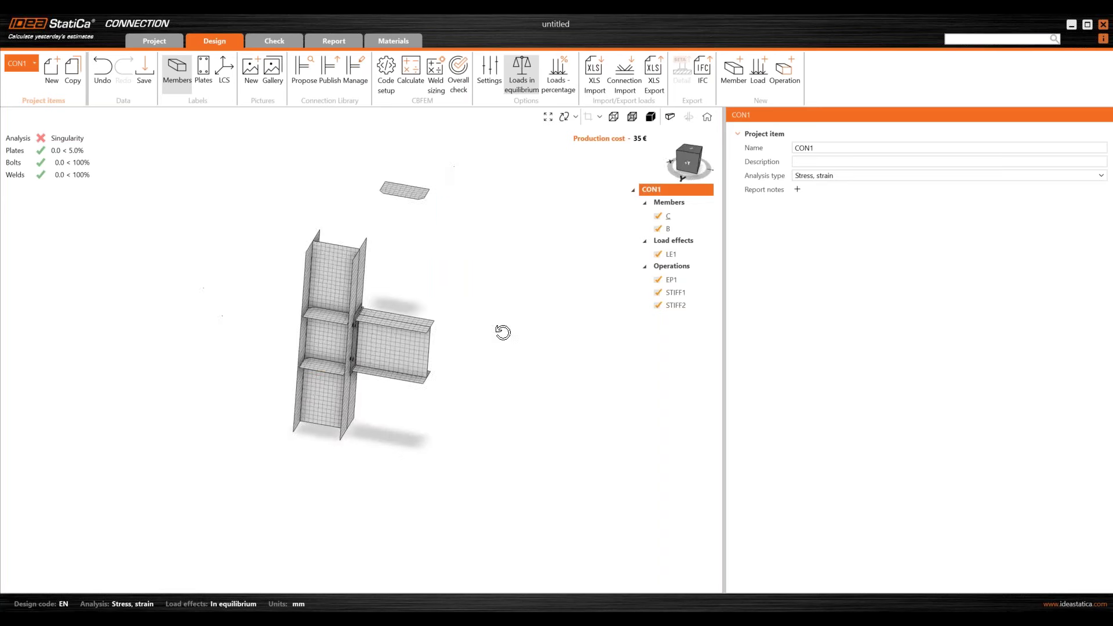
right_click_drag(433, 368, 462, 440)
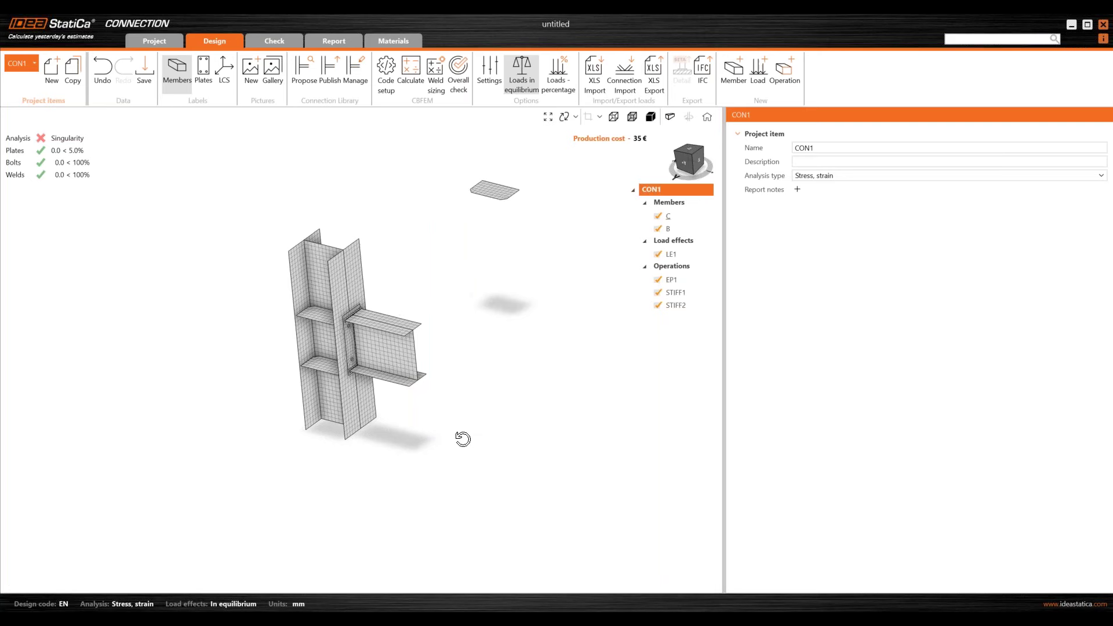
left_click(707, 118)
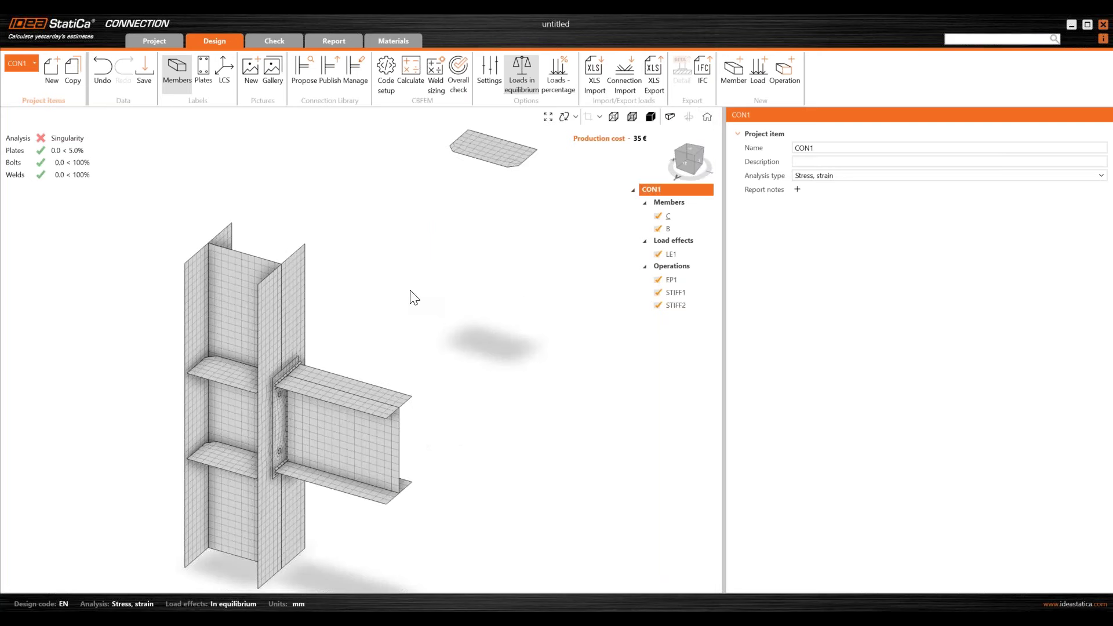
Step: Trace the singularity to plate STIFF1a under LE1 in the FE analysis status table
left_click(277, 40)
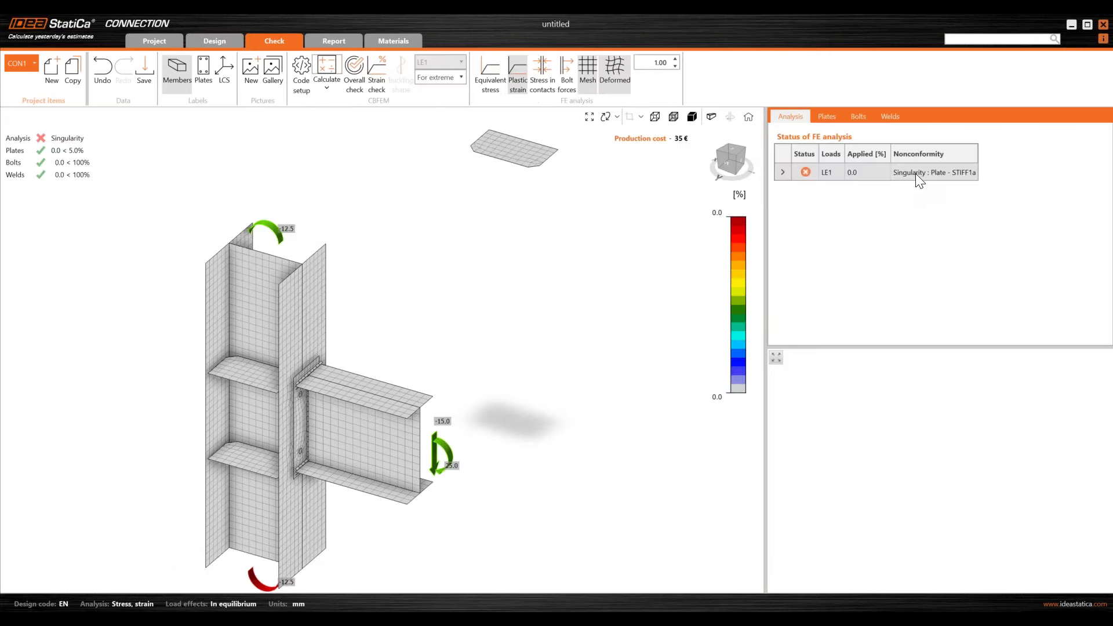
left_click(949, 174)
mouse_move(447, 198)
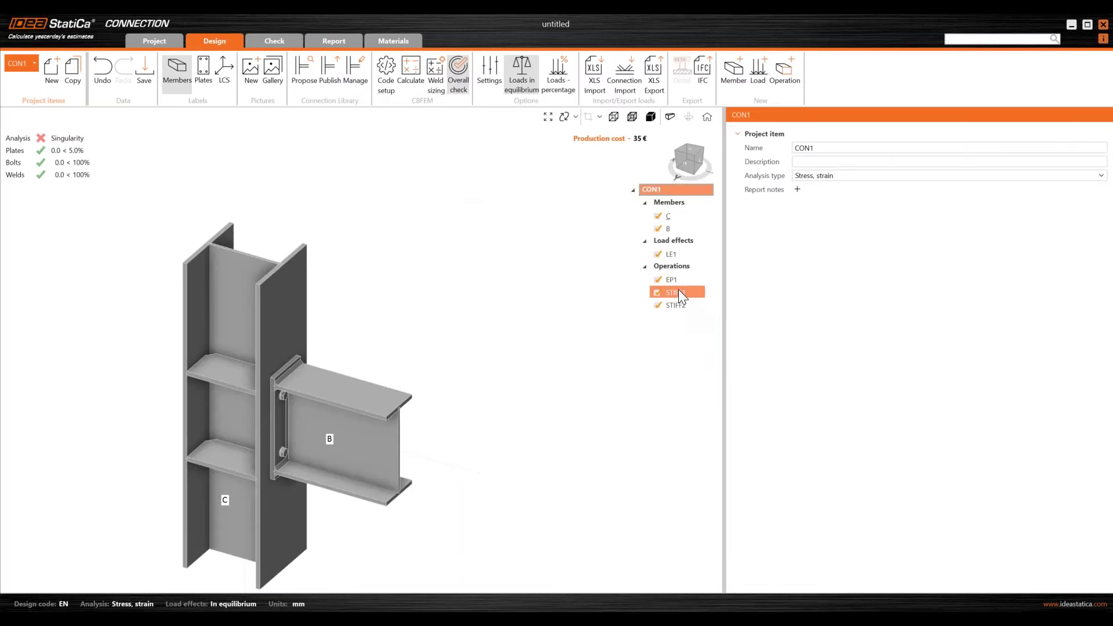
Step: Set all welds of stiffener STIFF1 to No weld
left_click(676, 292)
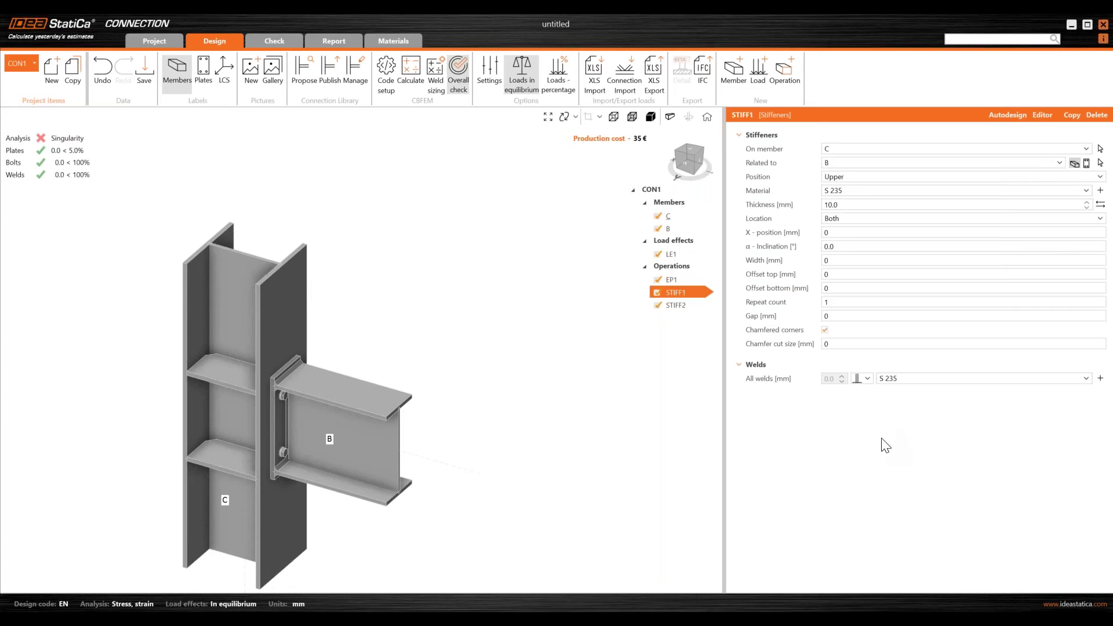
left_click(866, 383)
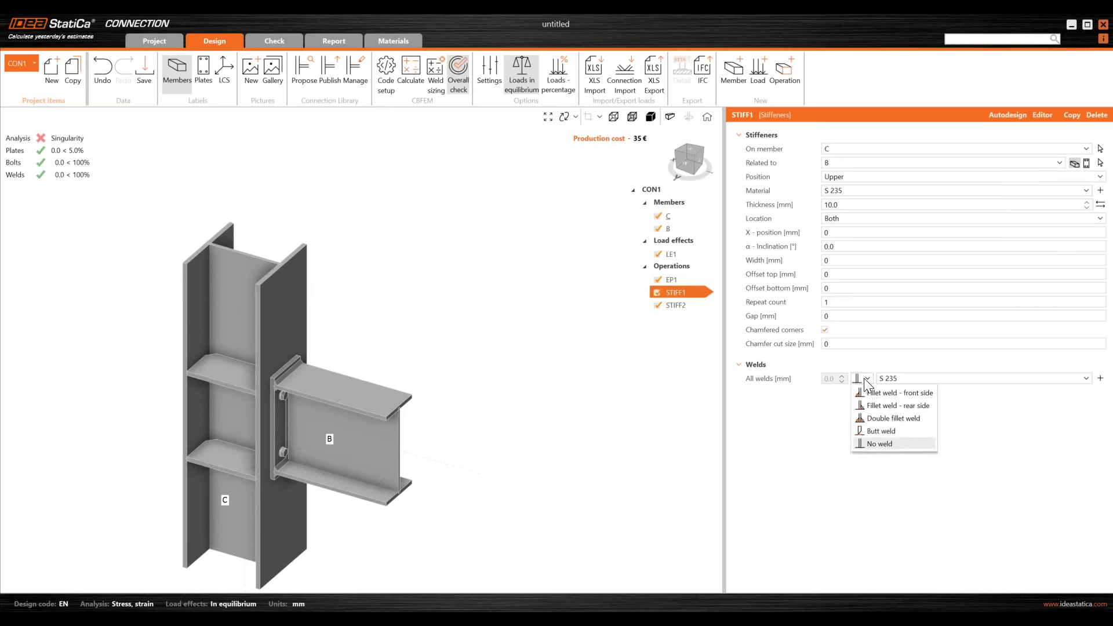
left_click(879, 447)
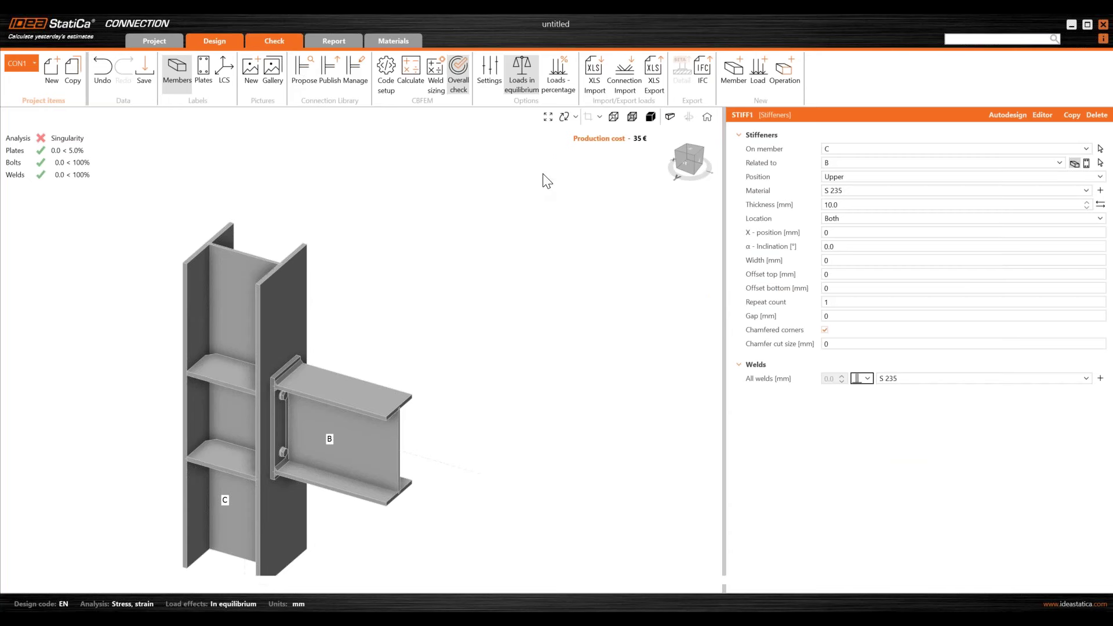
Step: Show the equivalent stress plot, near 0 MPa, with the STIFF1a singularity still reported
left_click(490, 81)
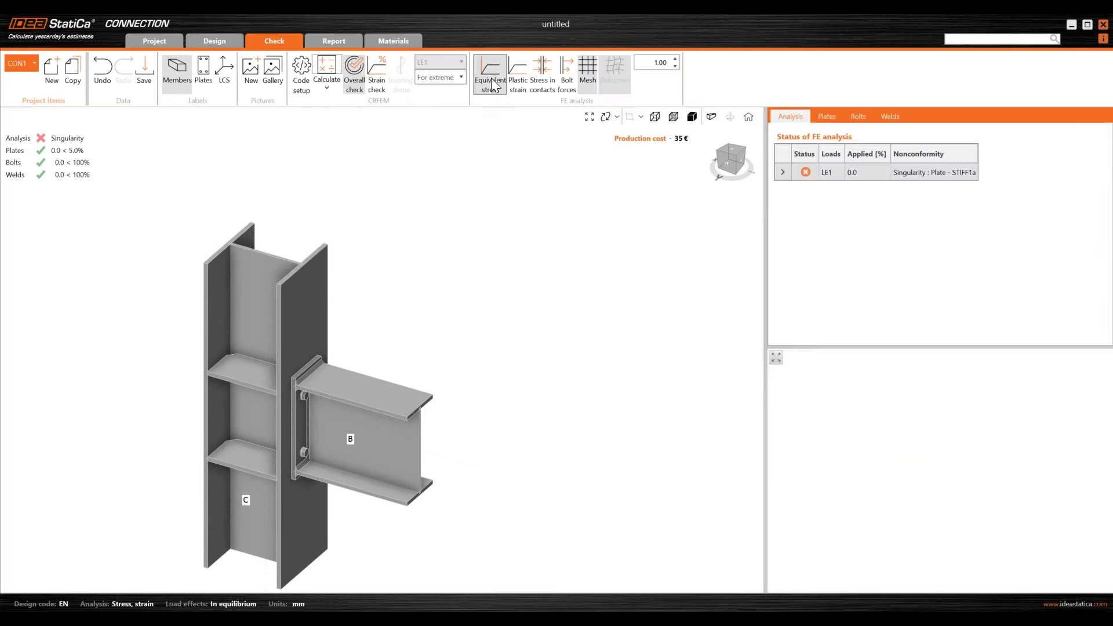
right_click_drag(484, 299, 400, 308)
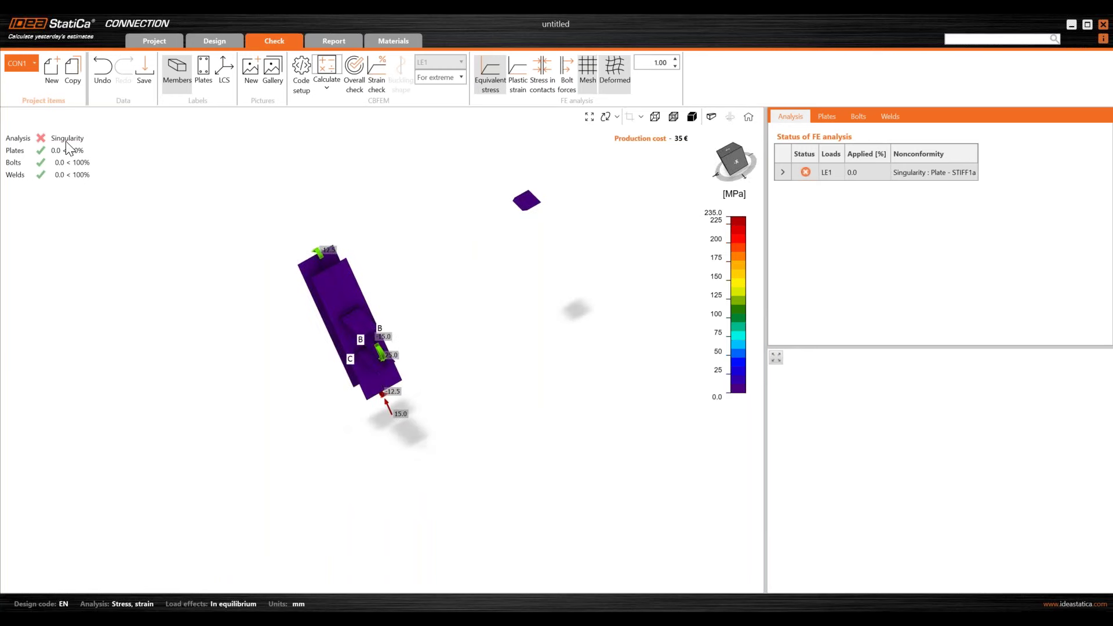
right_click_drag(343, 262, 372, 289)
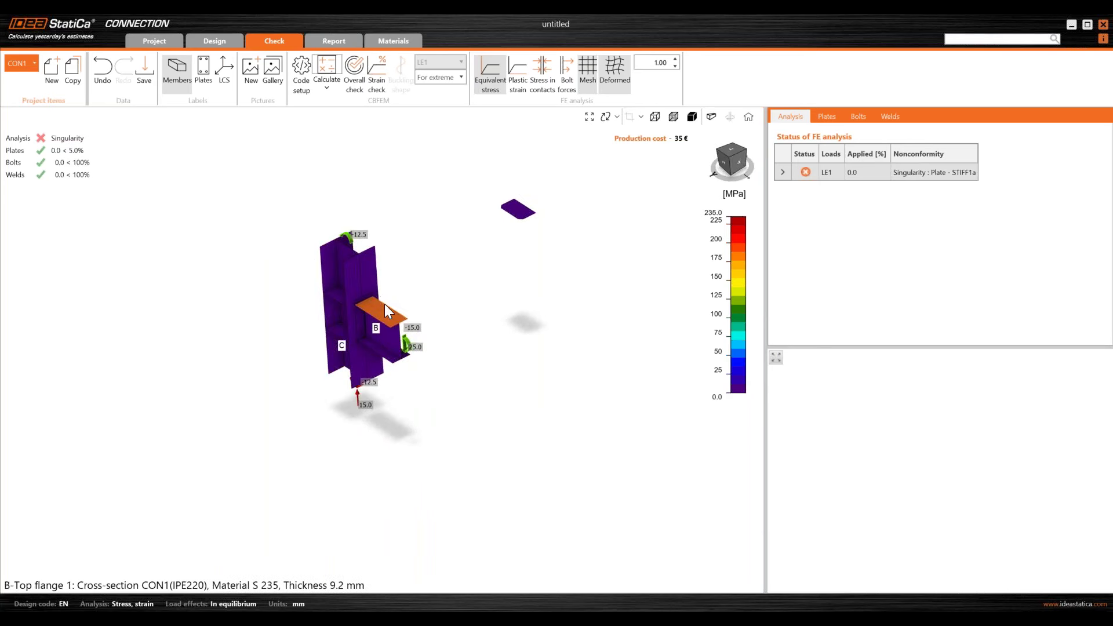
Step: Set beam B (IPE220) model type to N-Vy-Vz with forces in node
left_click(229, 38)
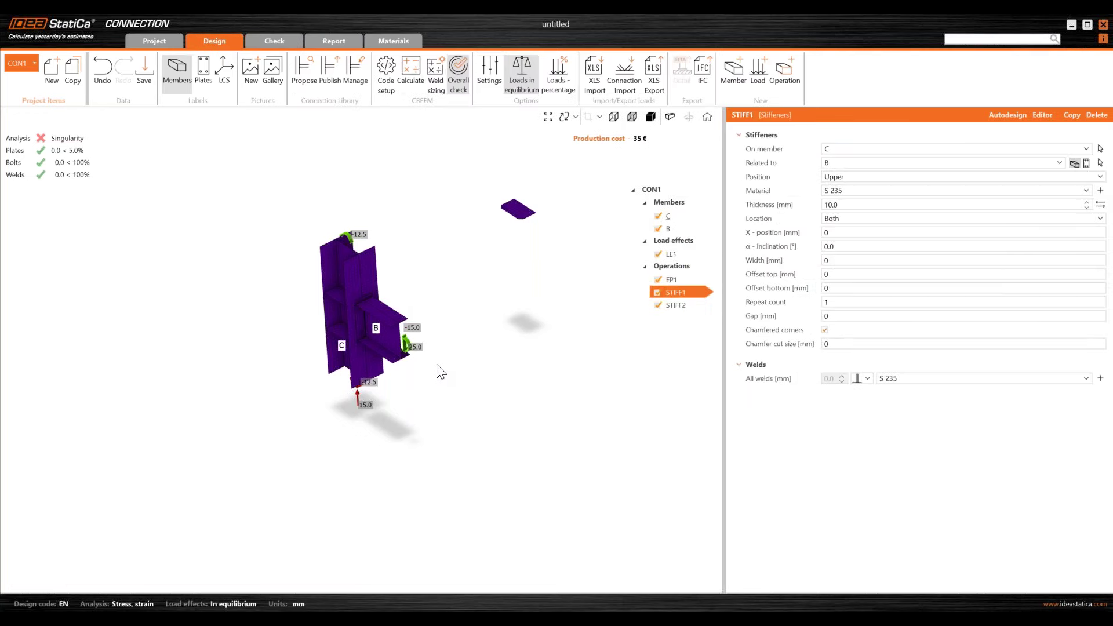
left_click(370, 340)
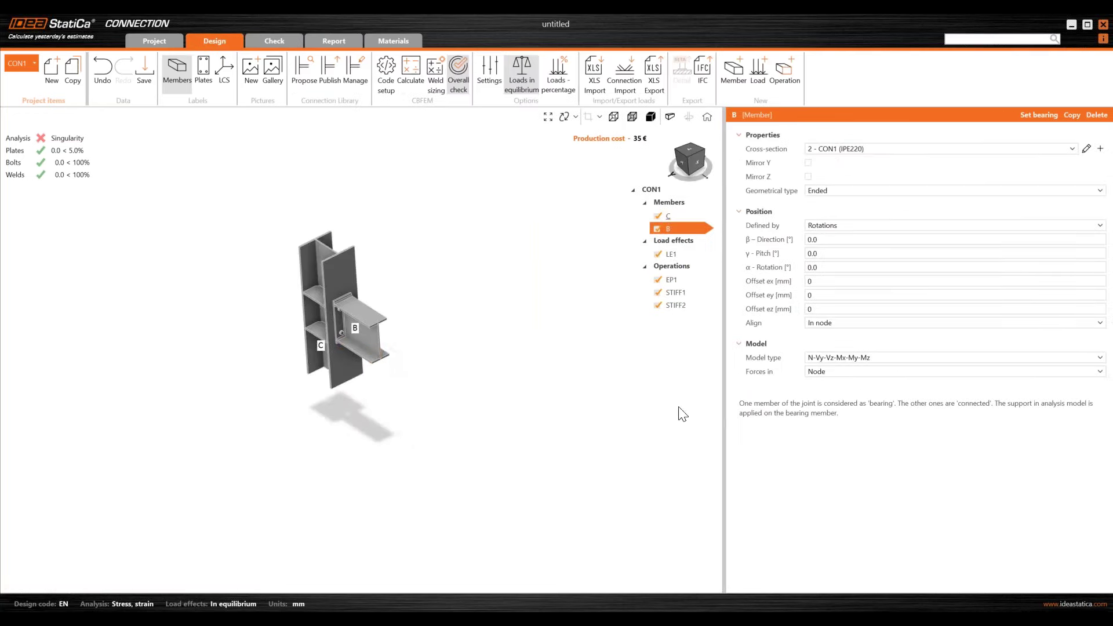
left_click(828, 360)
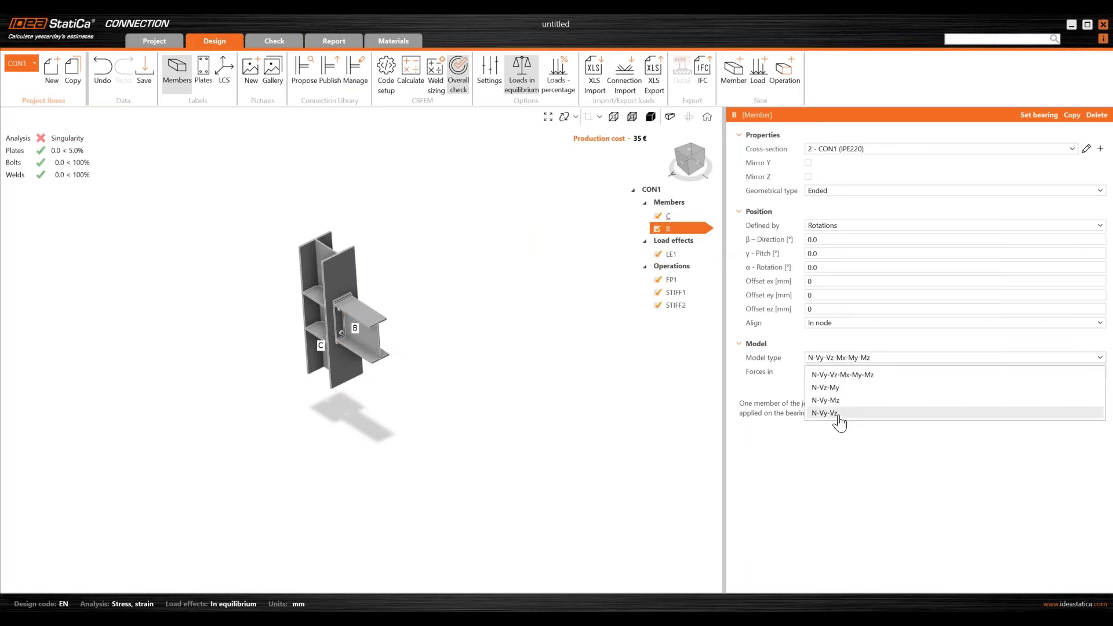
left_click(838, 489)
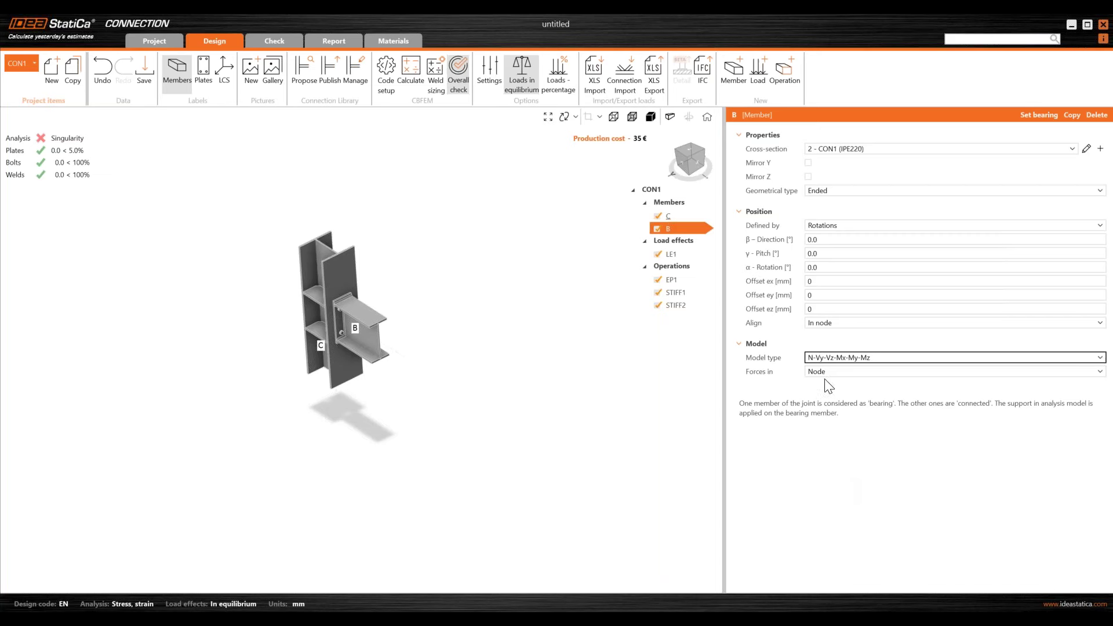
left_click(835, 357)
left_click(840, 414)
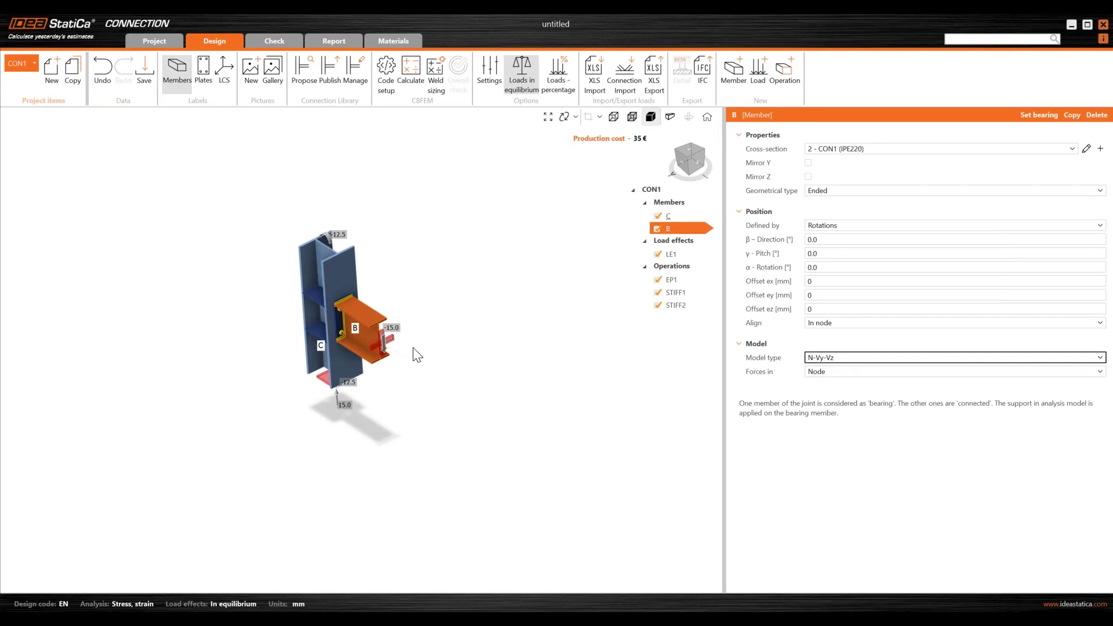
scroll(378, 339, "up", 5)
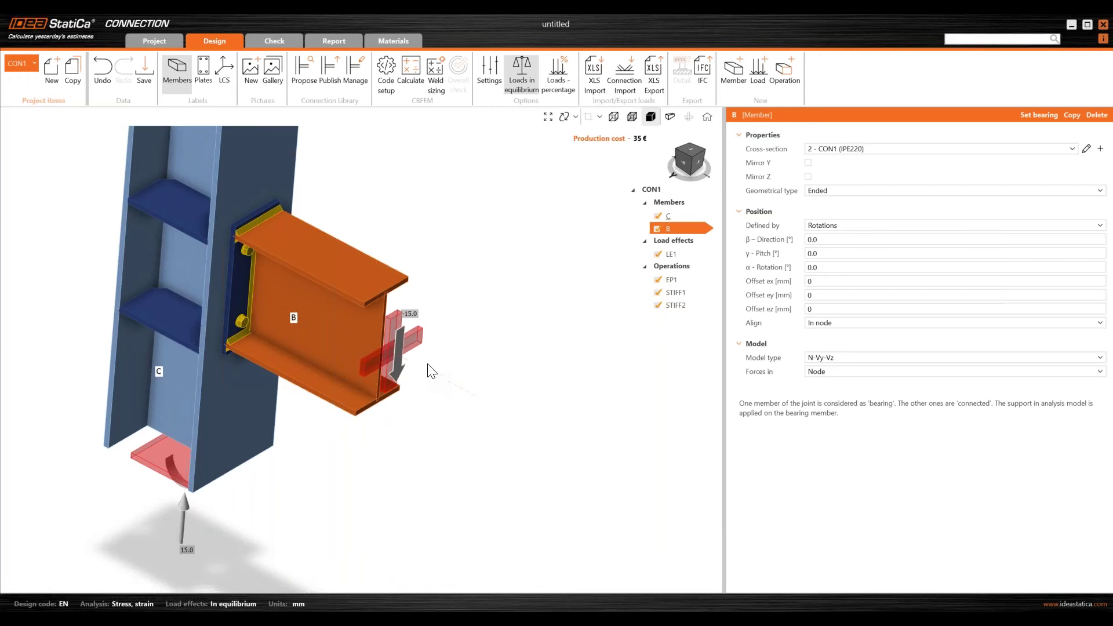
scroll(435, 377, "down", 2)
mouse_move(462, 358)
right_mouse_down()
mouse_move(450, 331)
mouse_move(456, 350)
right_mouse_up()
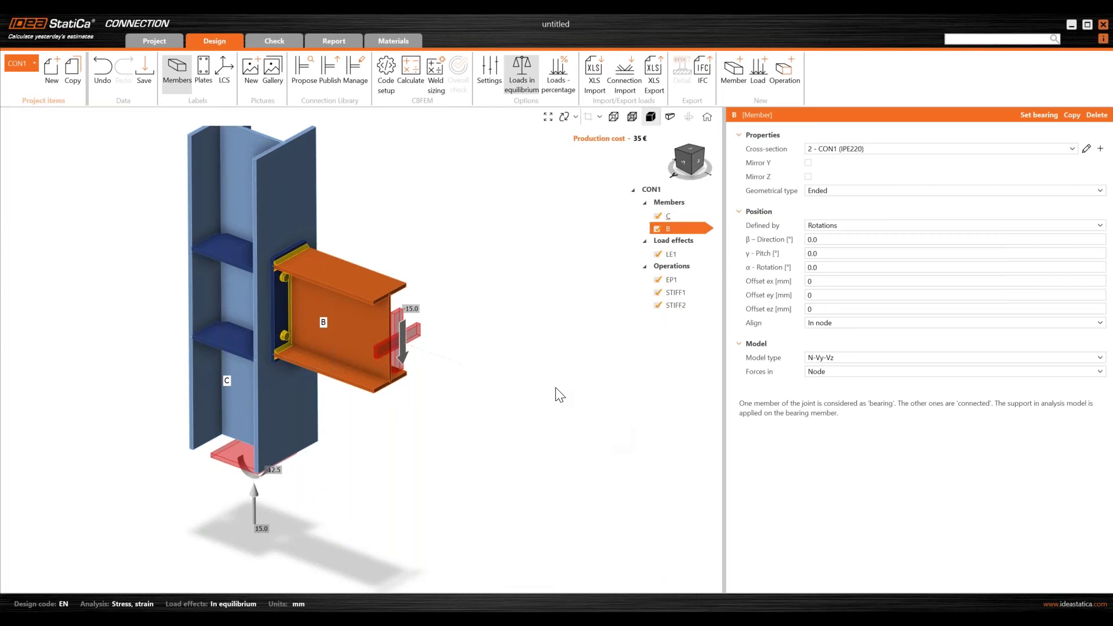
scroll(546, 387, "down", 2)
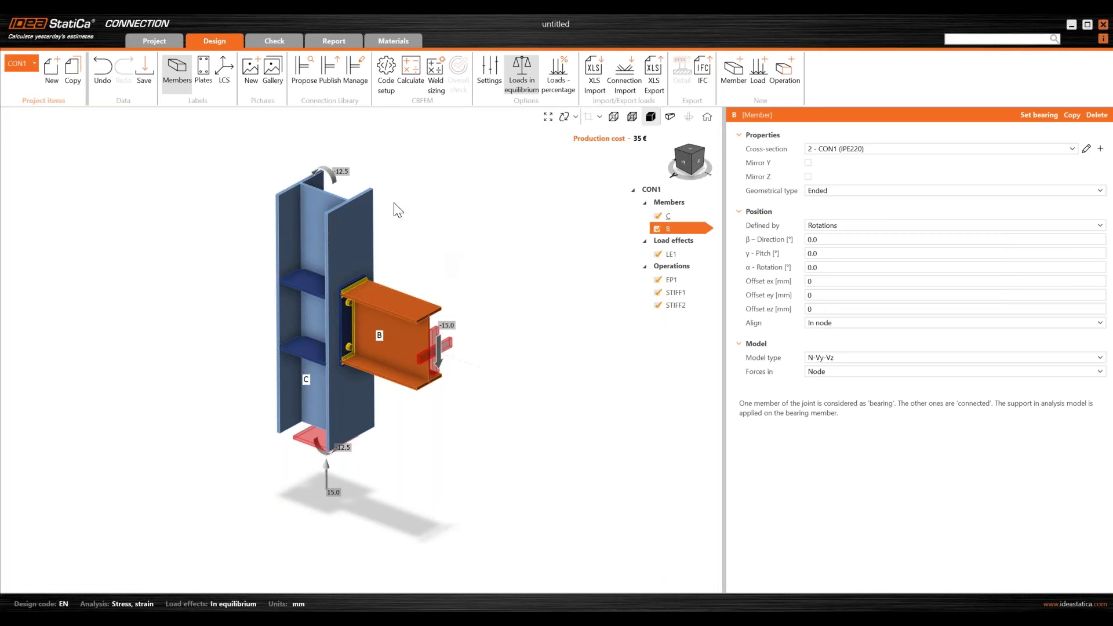
Step: Review the Code and calculation settings in an enlarged list, then close the dialog
left_click(383, 90)
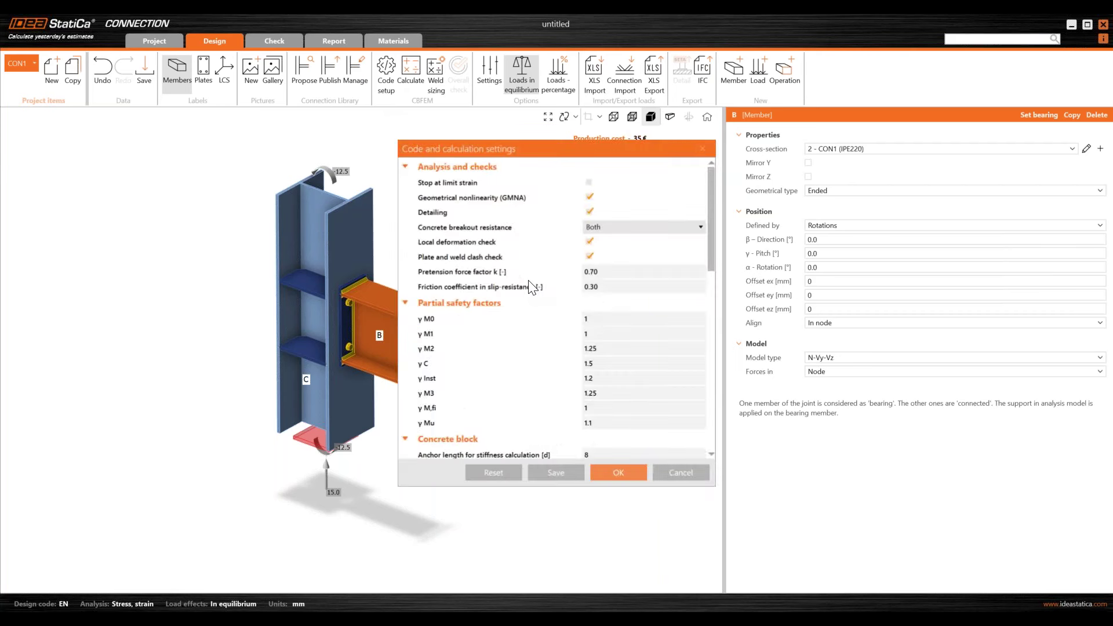
scroll(529, 284, "down", 15)
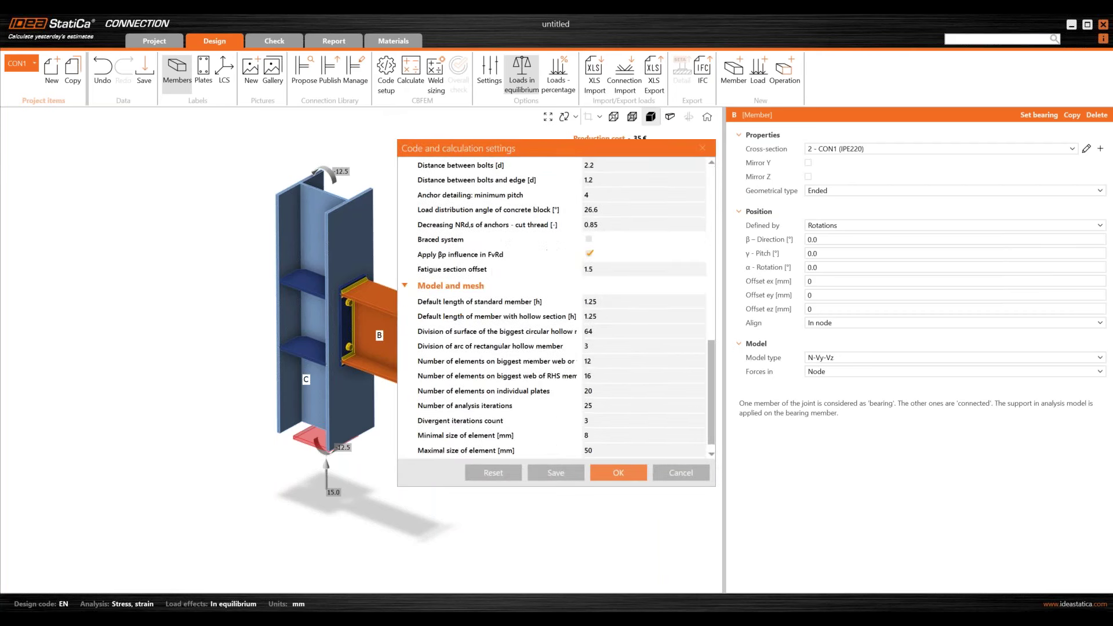
left_click_drag(666, 487, 667, 539)
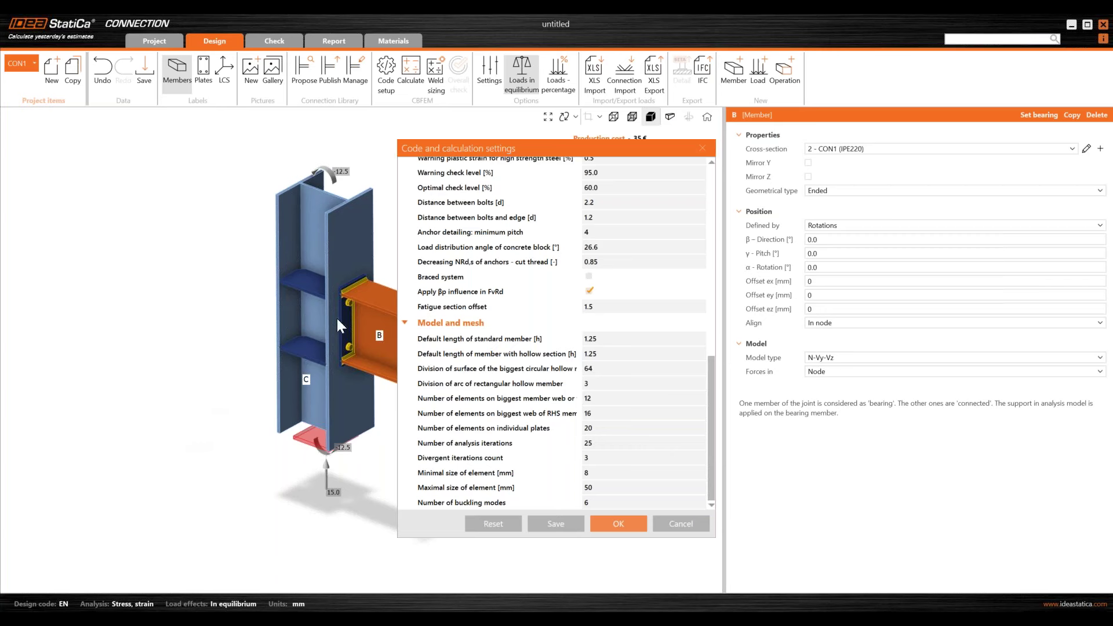
left_click(703, 148)
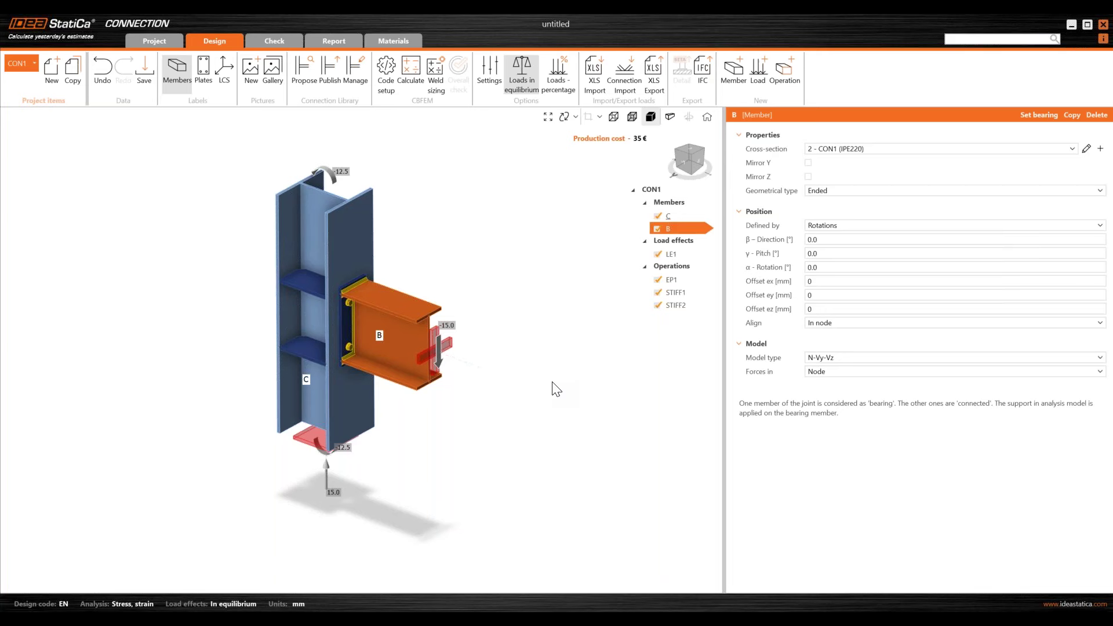
Step: Reopen Code setup showing GMNA, detailing and local deformation check enabled
left_click(387, 87)
left_click(516, 203)
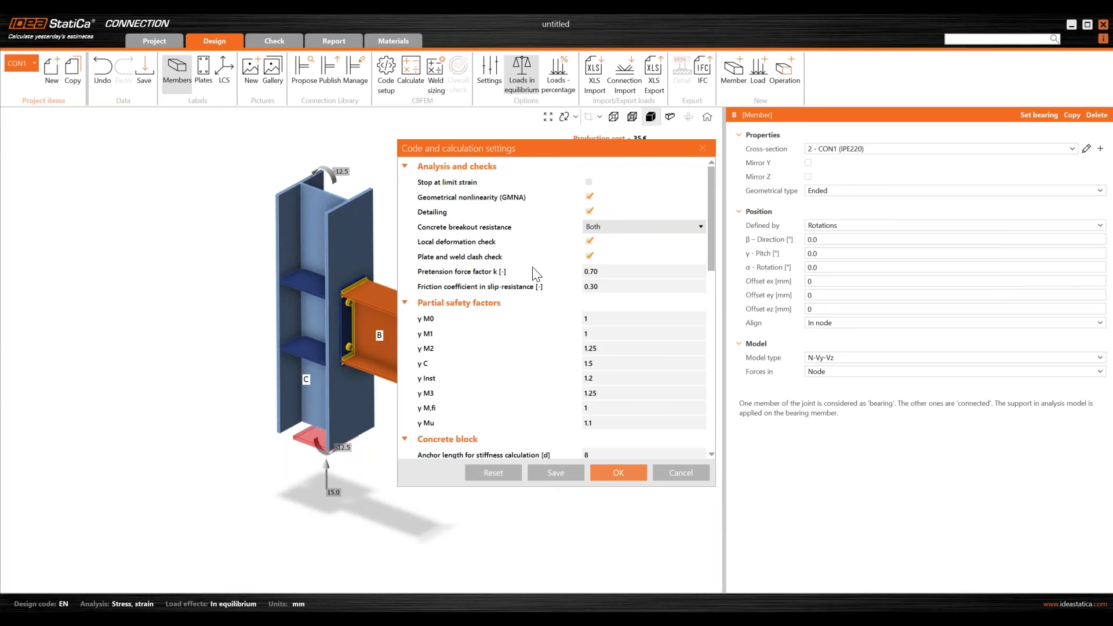
mouse_move(526, 272)
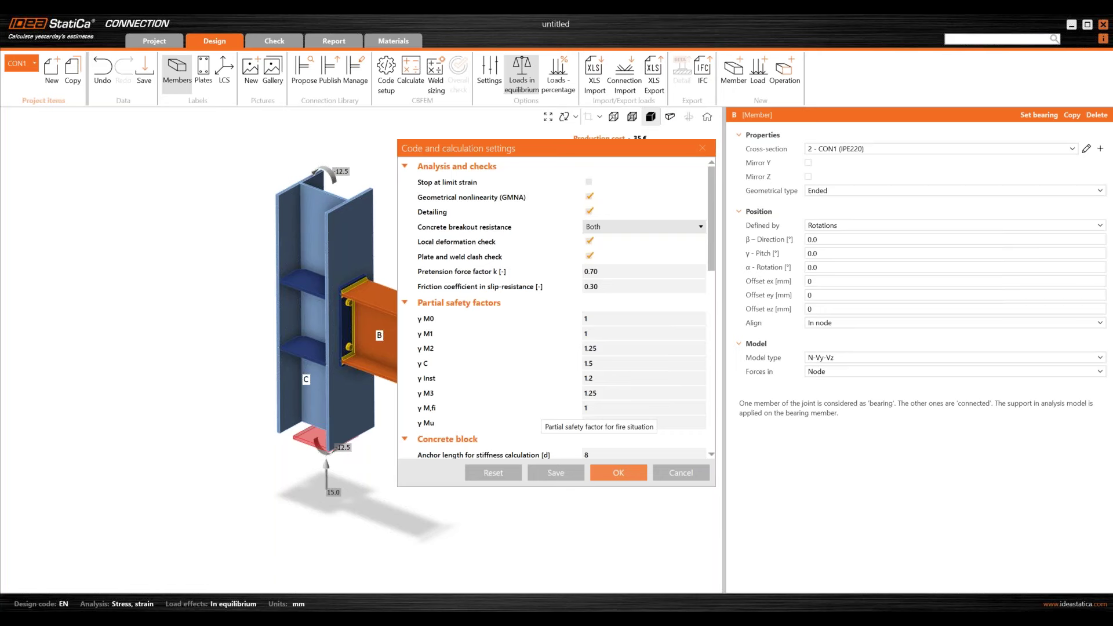
mouse_move(684, 618)
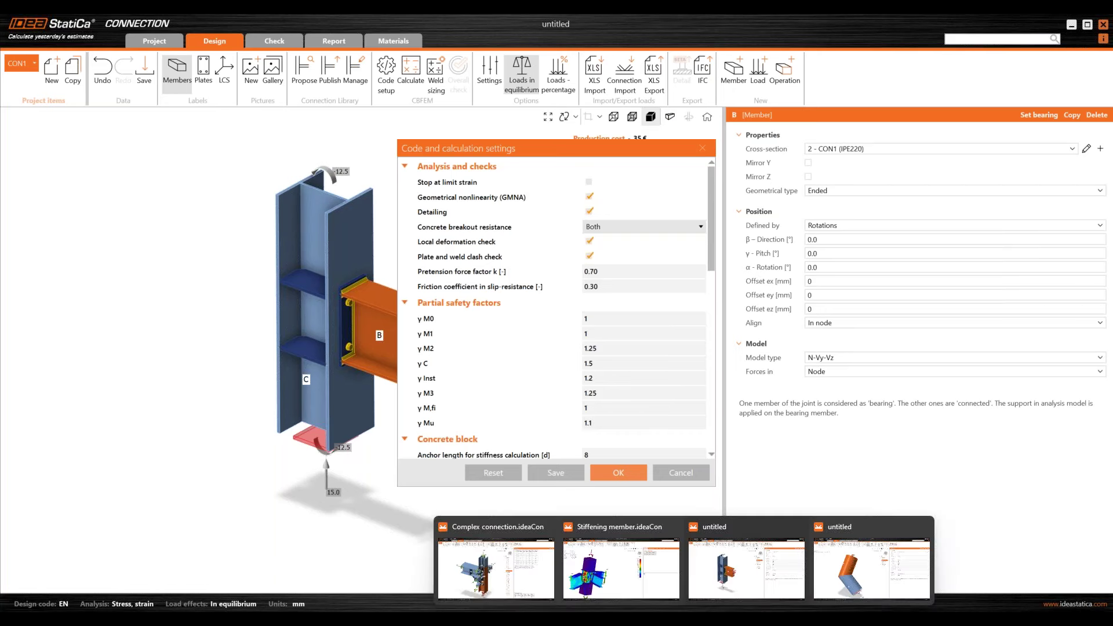
Step: Switch to the bent CHS323.9/10.0 pipe joint window and orbit the model
left_click(841, 569)
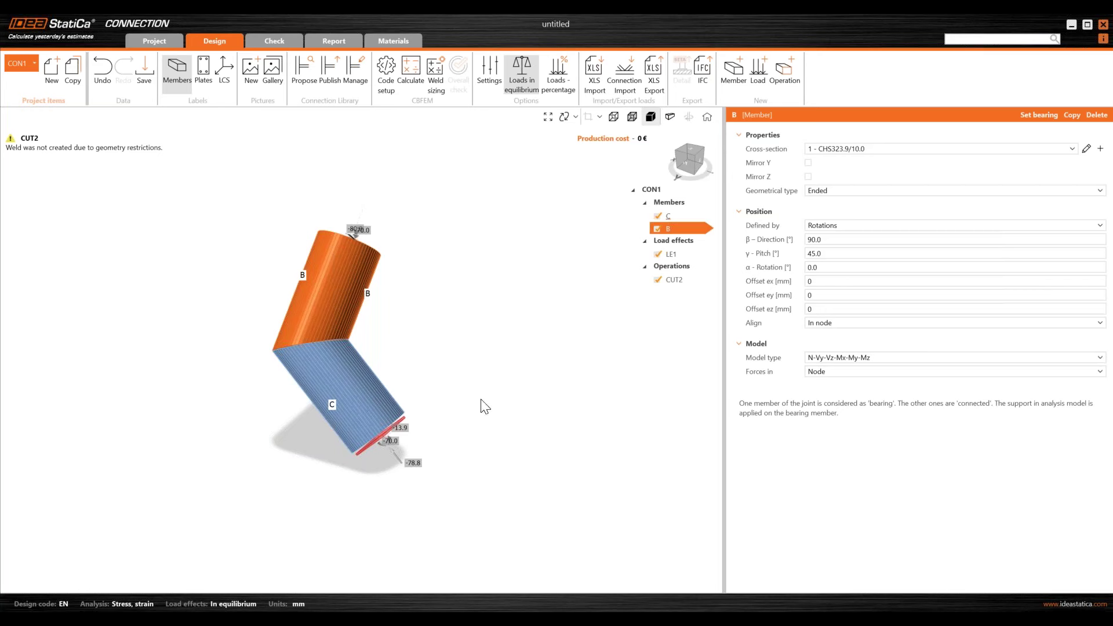
scroll(311, 326, "up", 5)
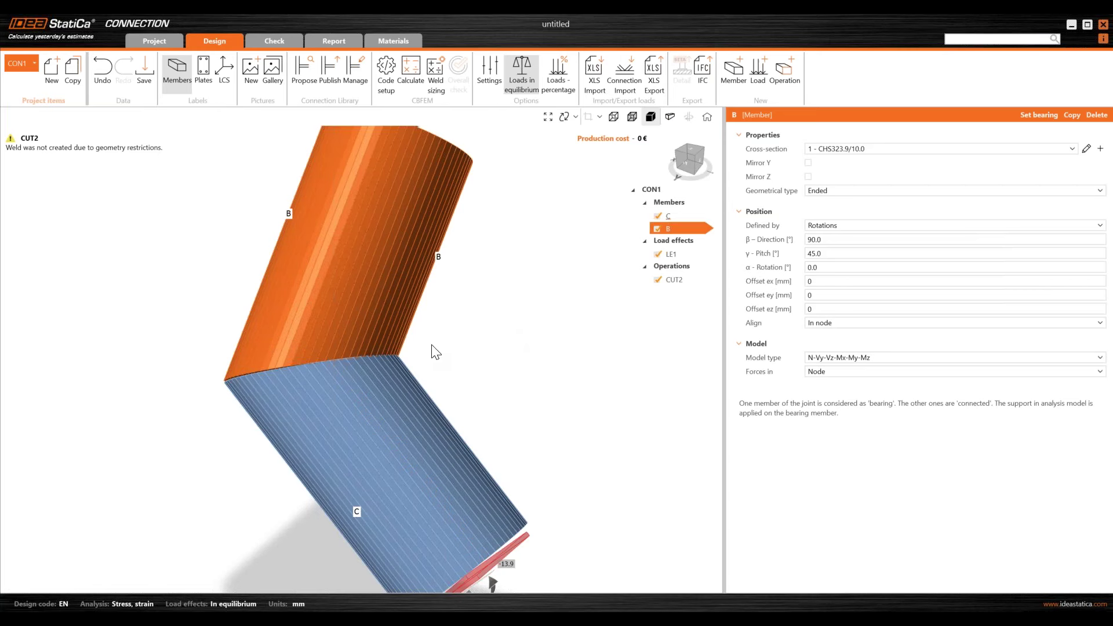
scroll(426, 359, "down", 3)
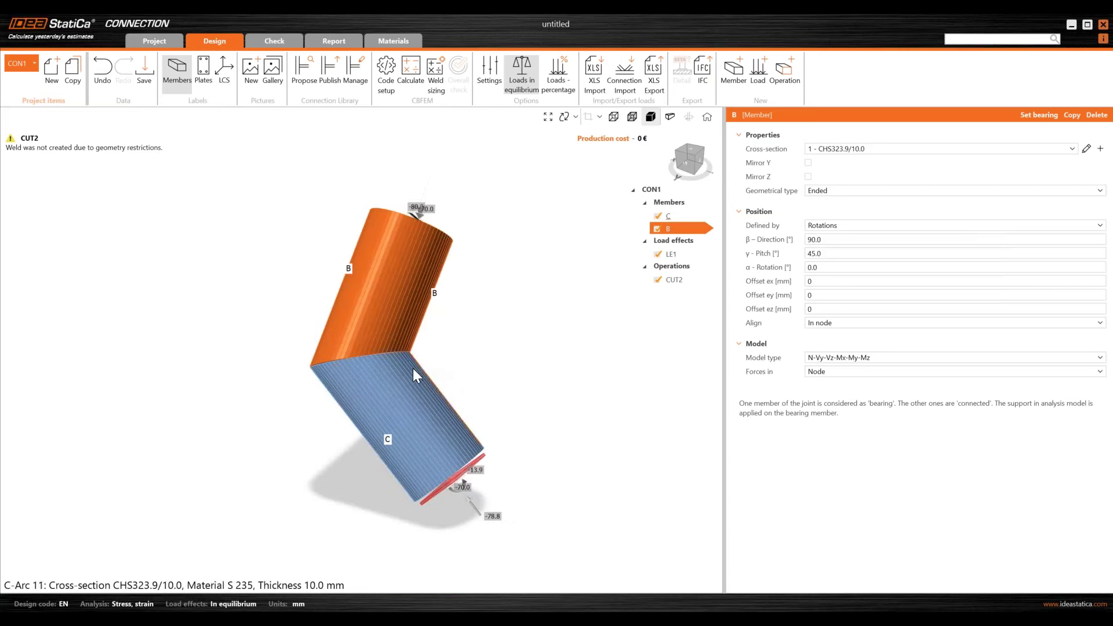
right_click_drag(413, 367, 400, 406)
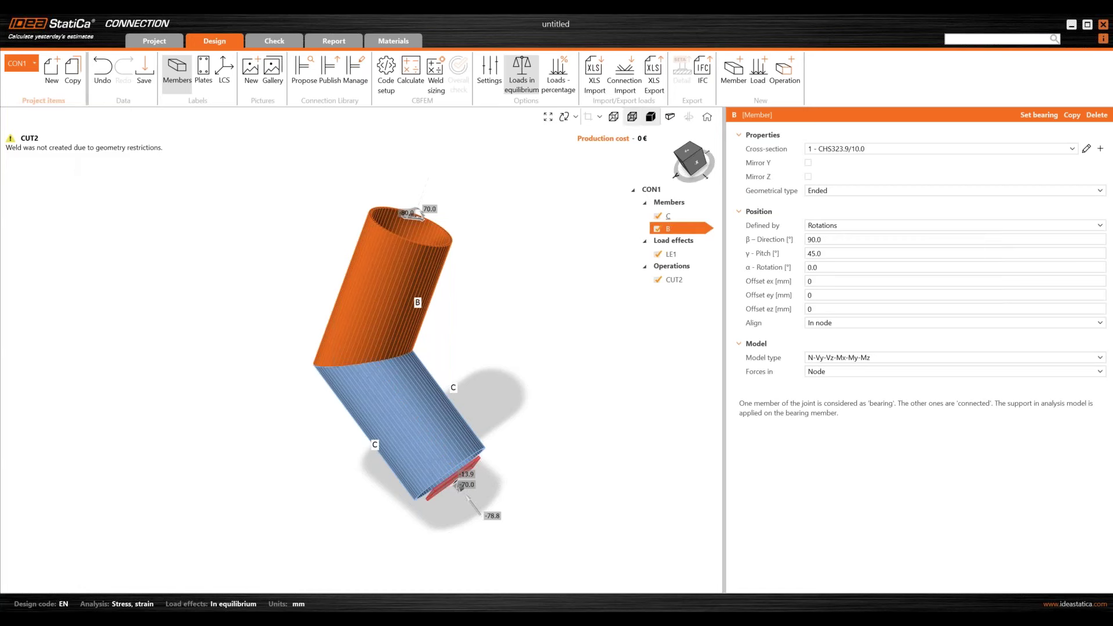
Step: Render the members transparently and orbit so the tube ends face the viewer
left_click(633, 117)
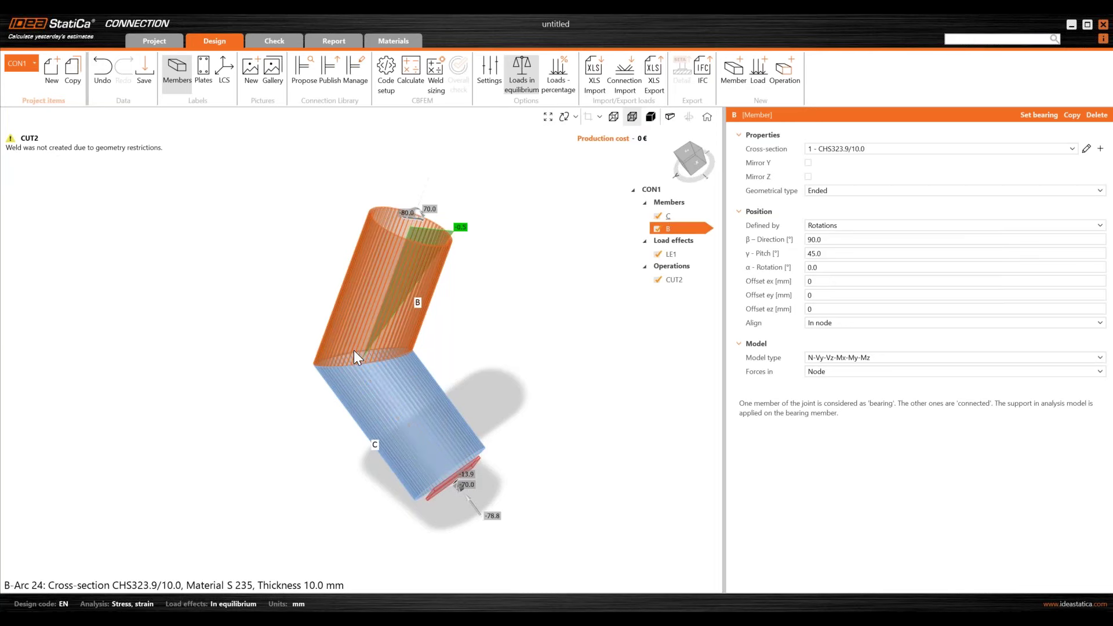
scroll(354, 350, "up", 5)
scroll(321, 398, "down", 2)
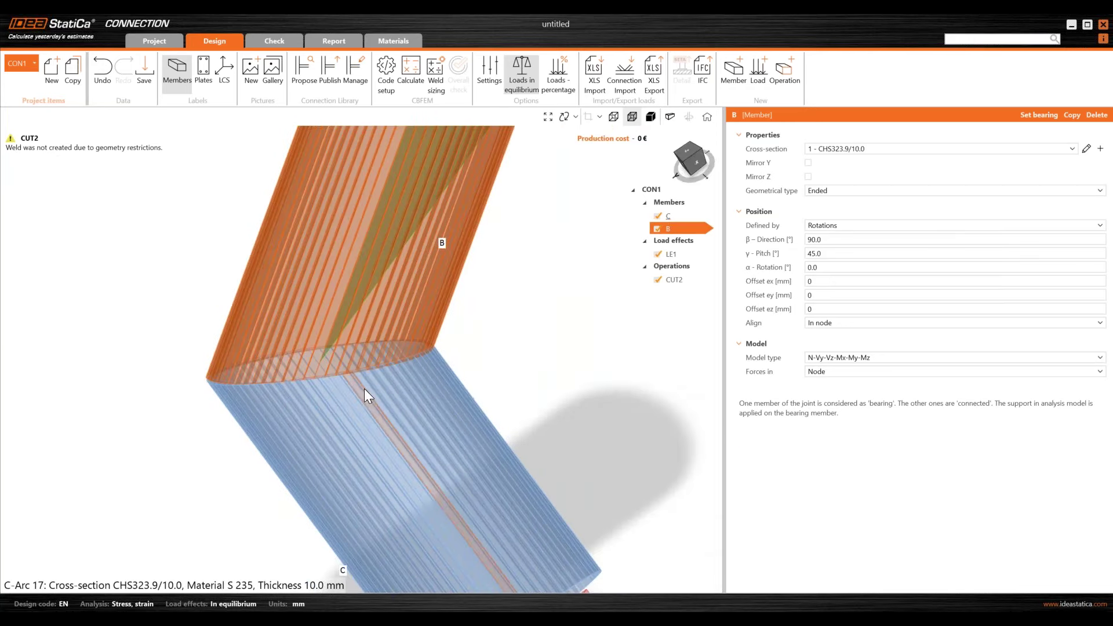
mouse_move(314, 402)
right_mouse_down()
mouse_move(381, 425)
mouse_move(317, 395)
right_mouse_up()
scroll(325, 427, "down", 5)
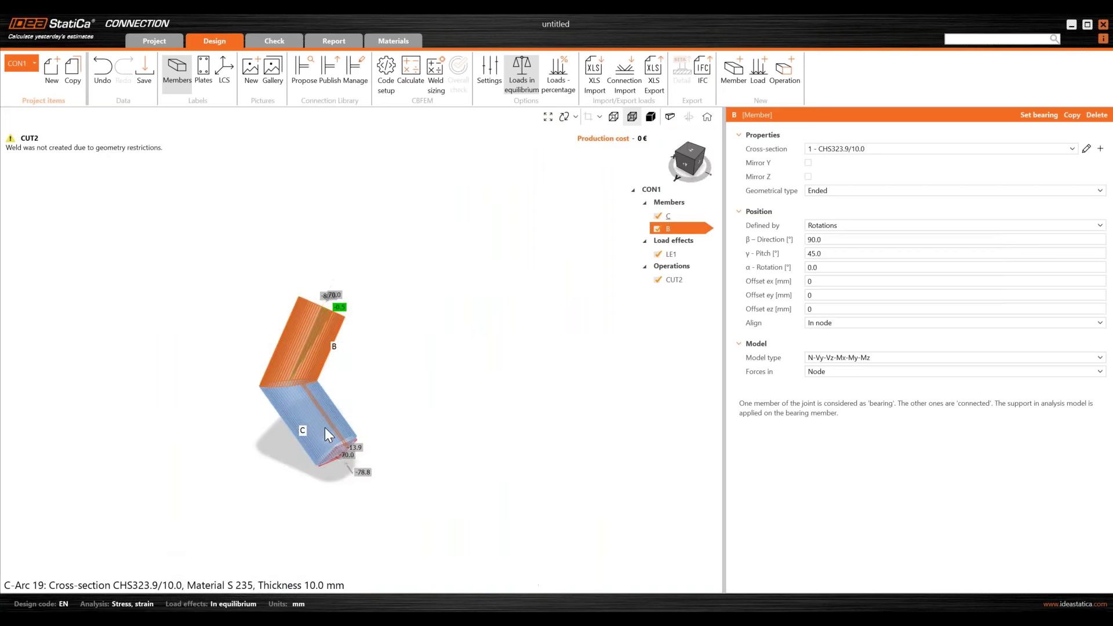
scroll(307, 412, "up", 5)
Step: Set bearing member C's α rotation to 3.0°
left_click(360, 451)
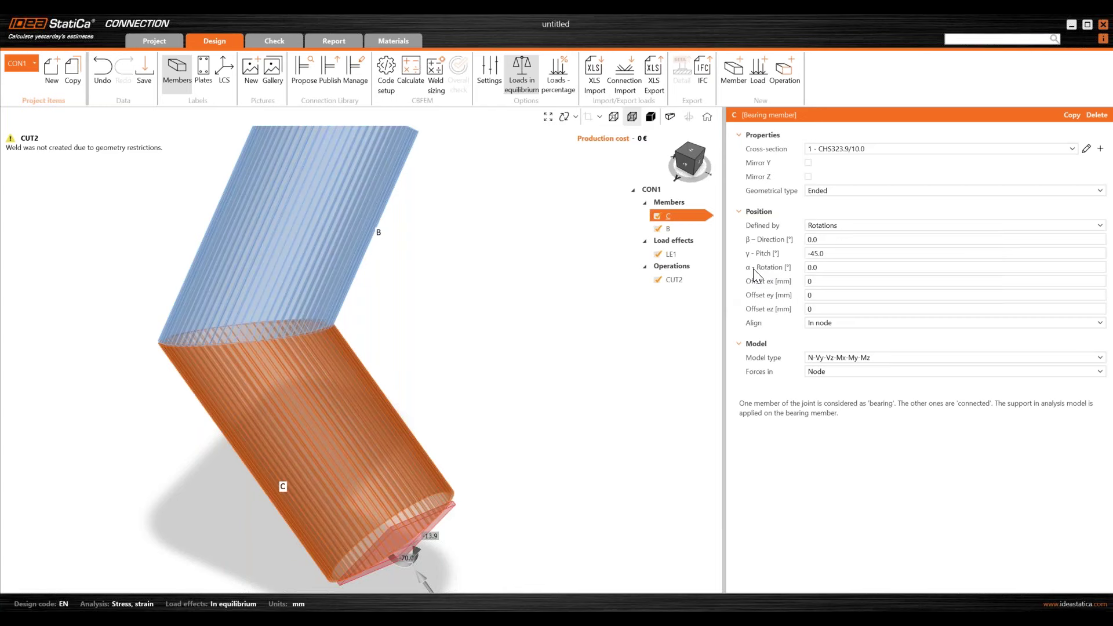
left_click(821, 267)
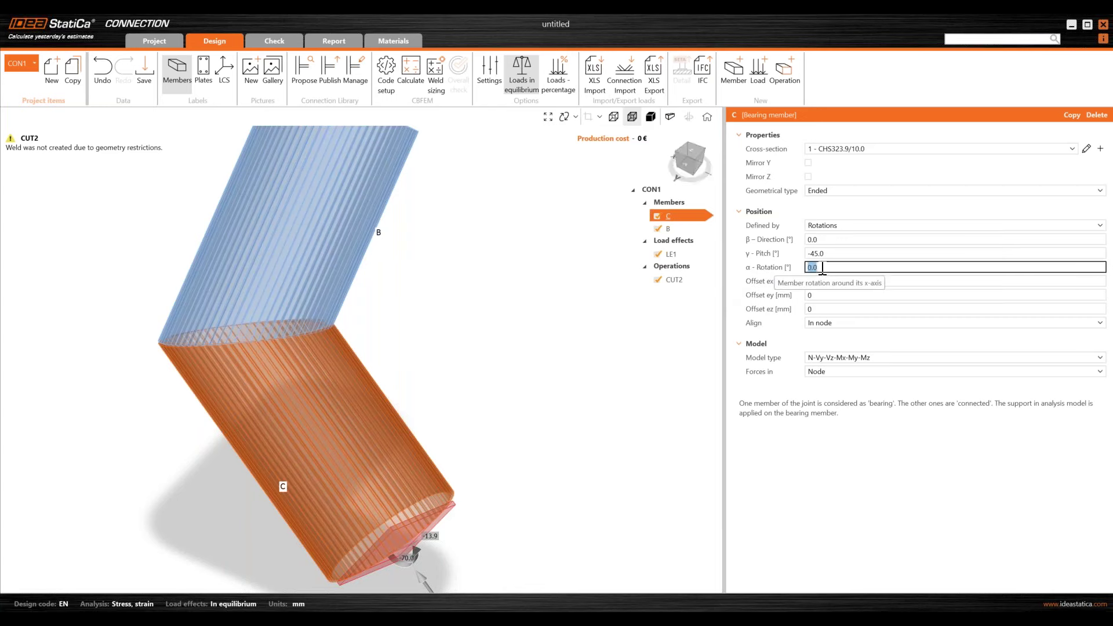
type("2")
key("Tab")
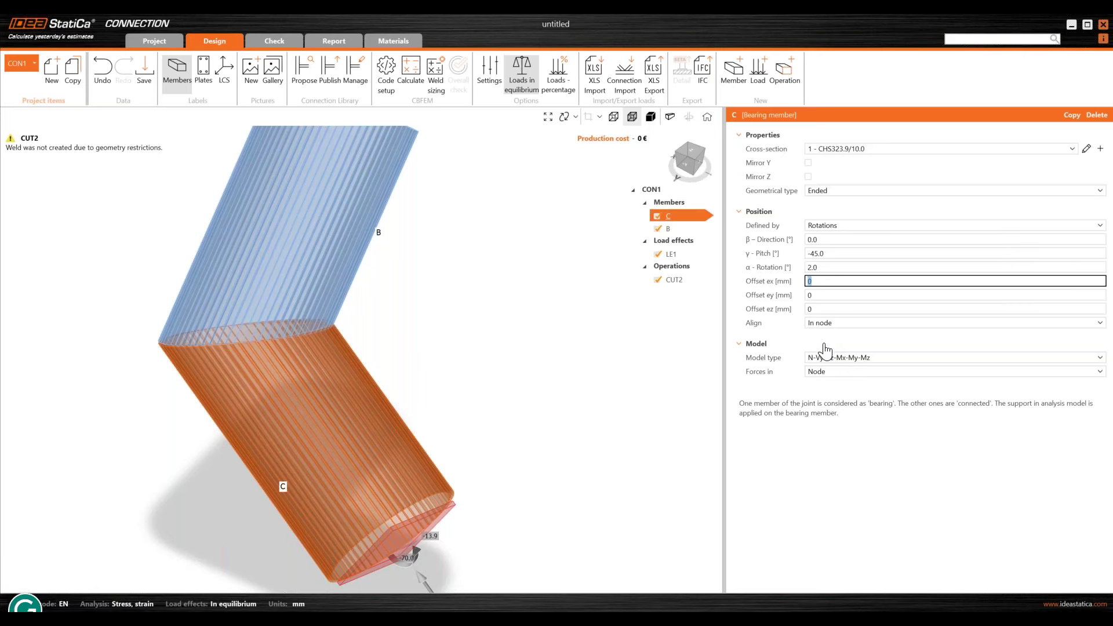
left_click(833, 267)
type("3")
key("Tab")
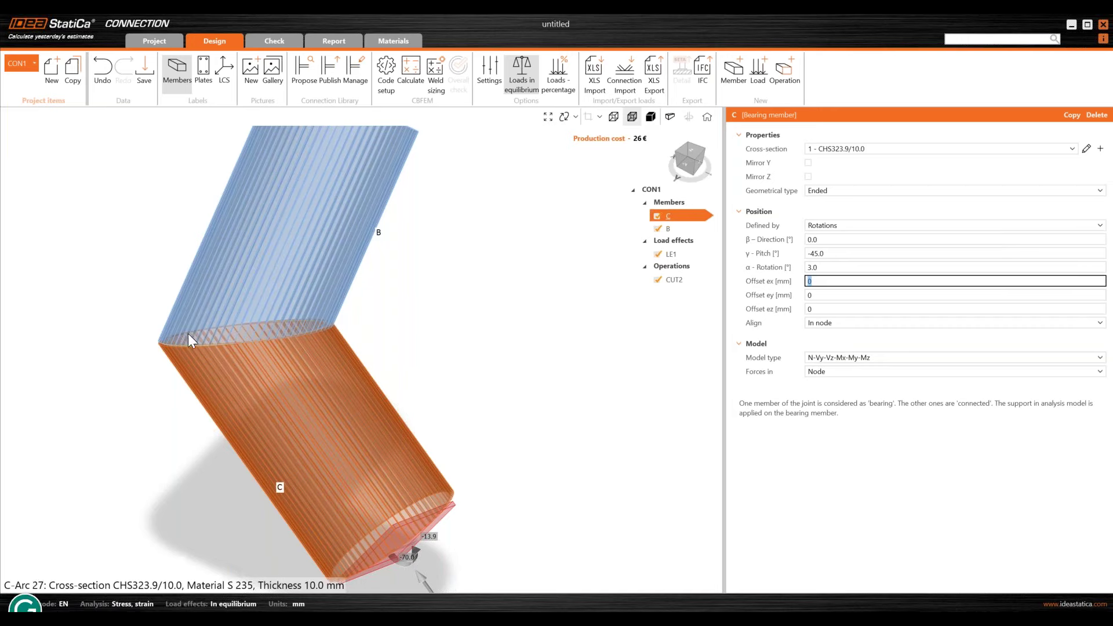
Step: Orbit around the B/C joint and render the members solid again
scroll(160, 342, "up", 5)
right_click_drag(182, 375, 220, 406)
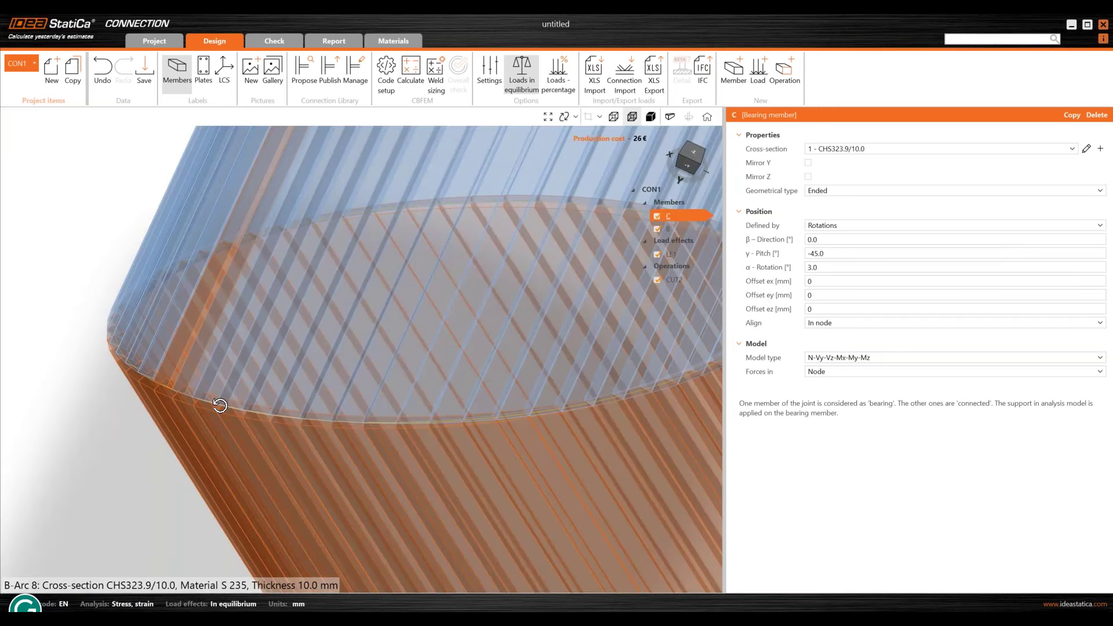
scroll(182, 373, "down", 5)
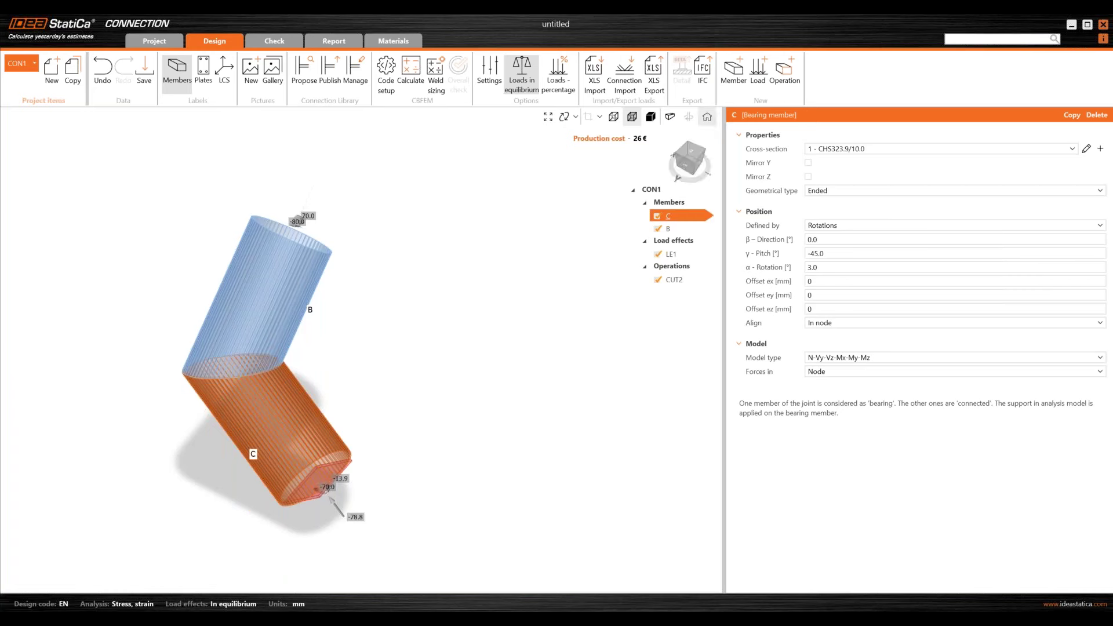
left_click(651, 116)
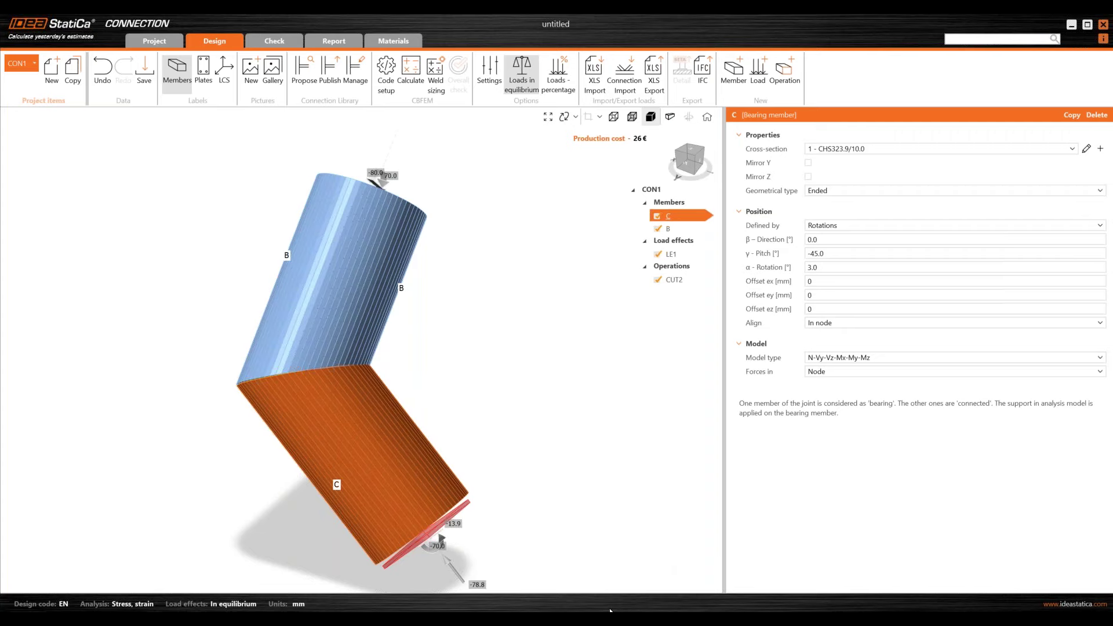
Step: Switch to PowerPoint and present slide 9, 'After the Webinar', full-screen
key("alt+Tab")
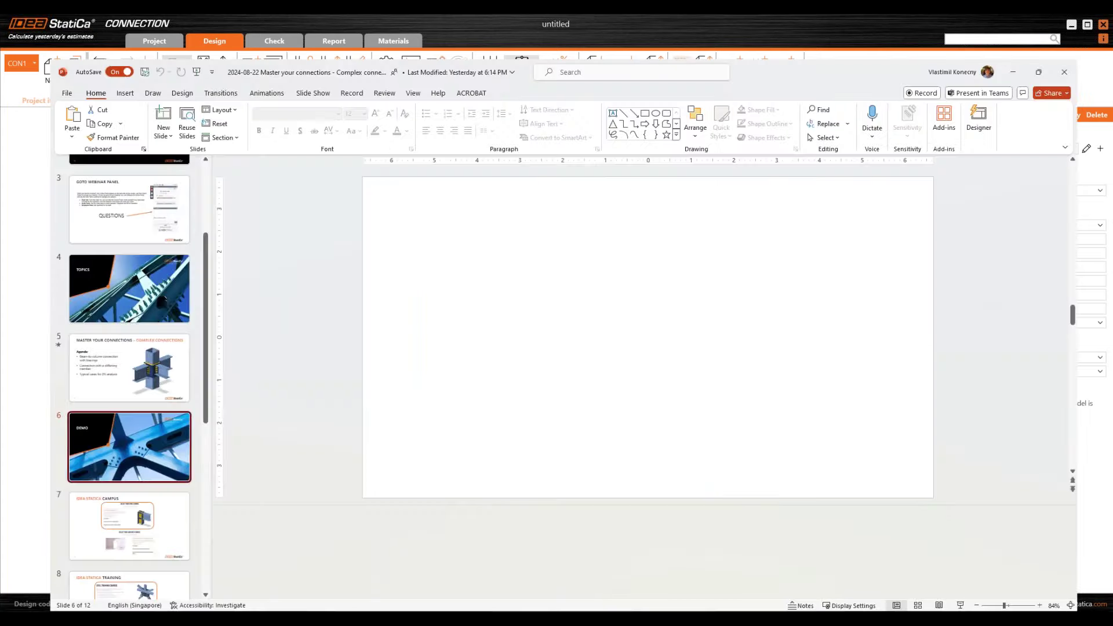
scroll(86, 360, "down", 2)
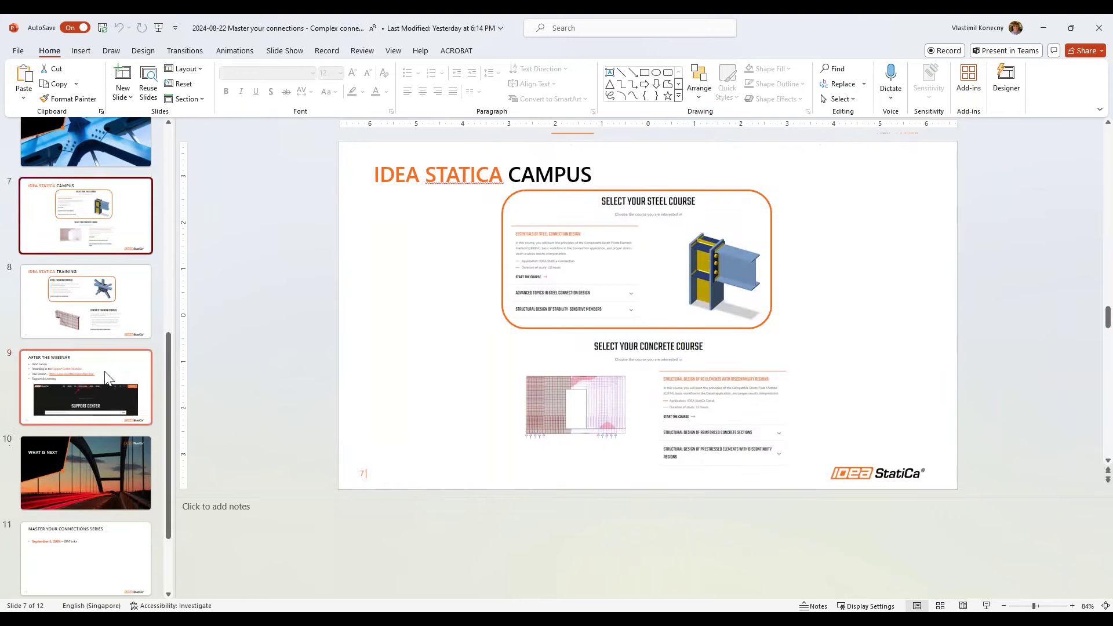
left_click(85, 387)
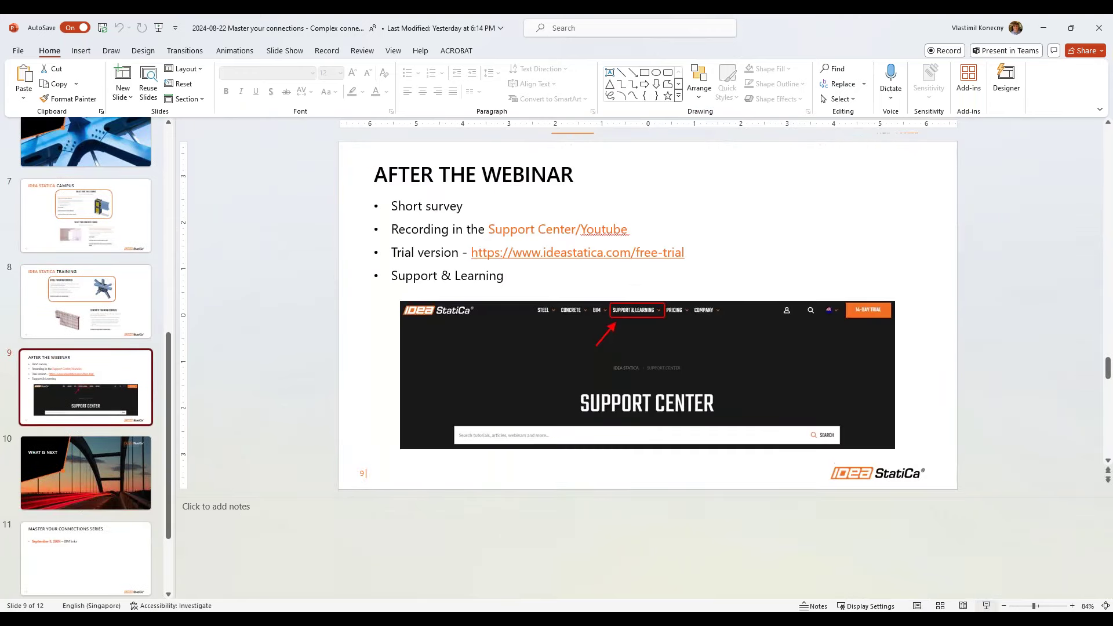
left_click(987, 606)
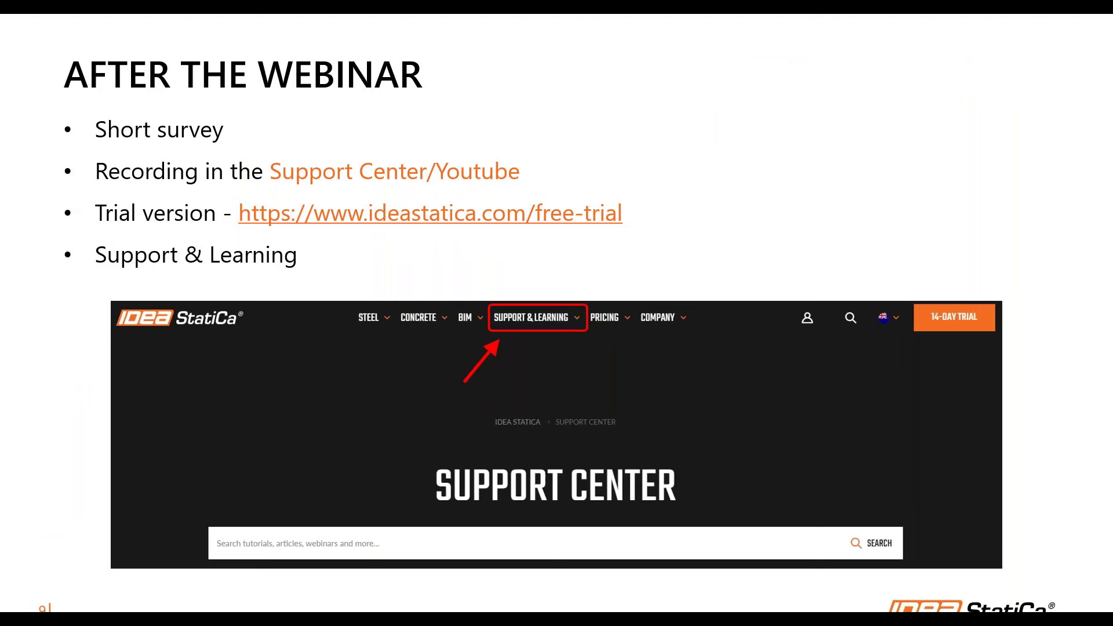